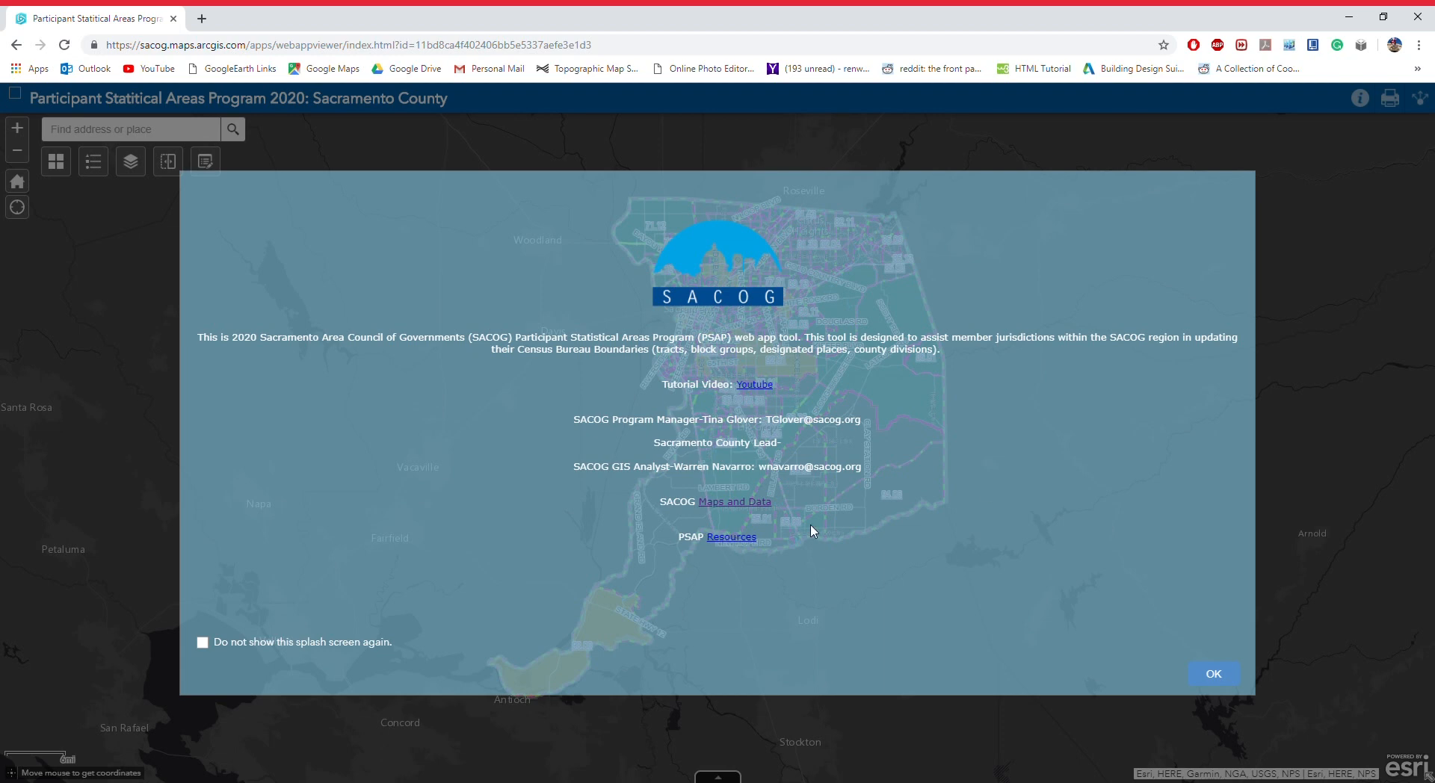
- Dismiss the SACOG welcome splash to reveal the Sacramento County PSAP map
left_click(1212, 676)
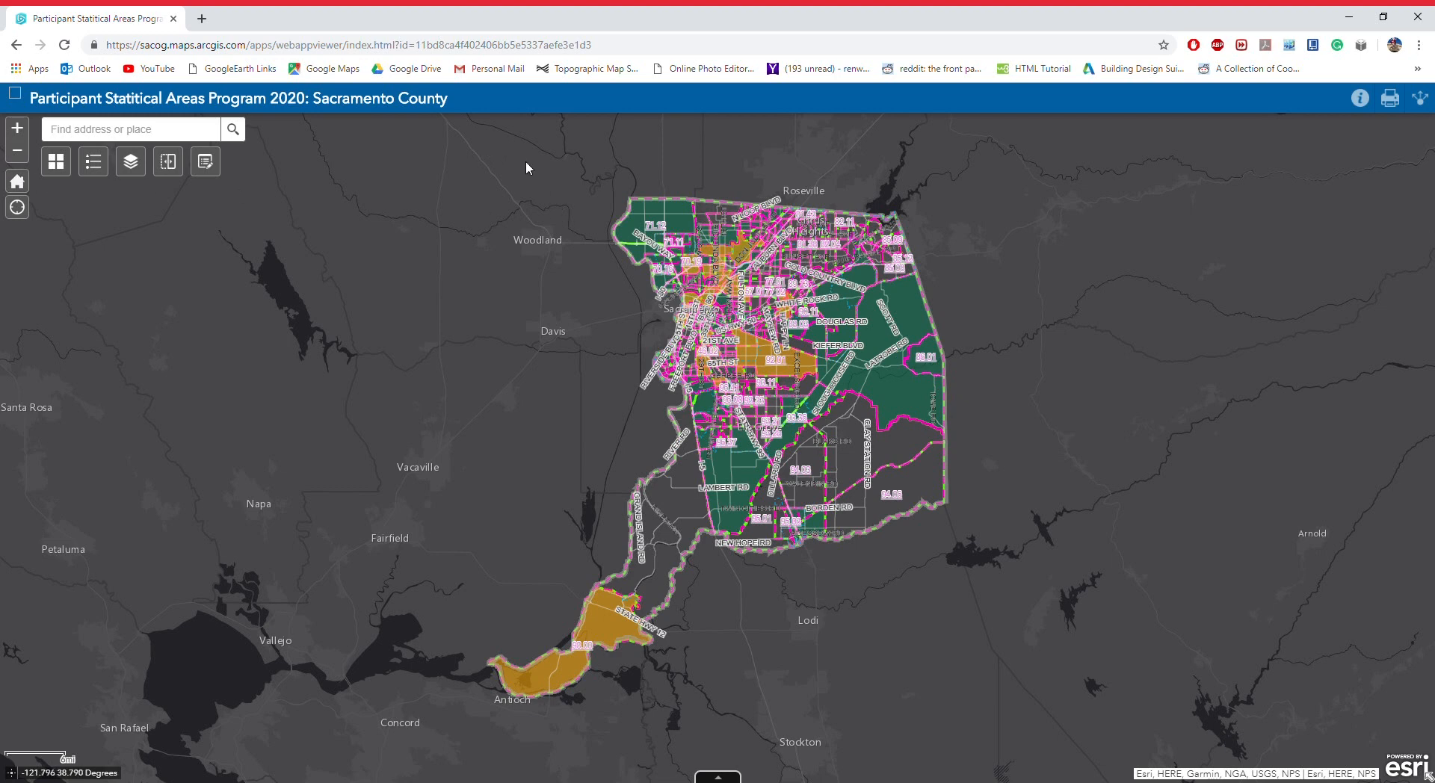
left_click(18, 129)
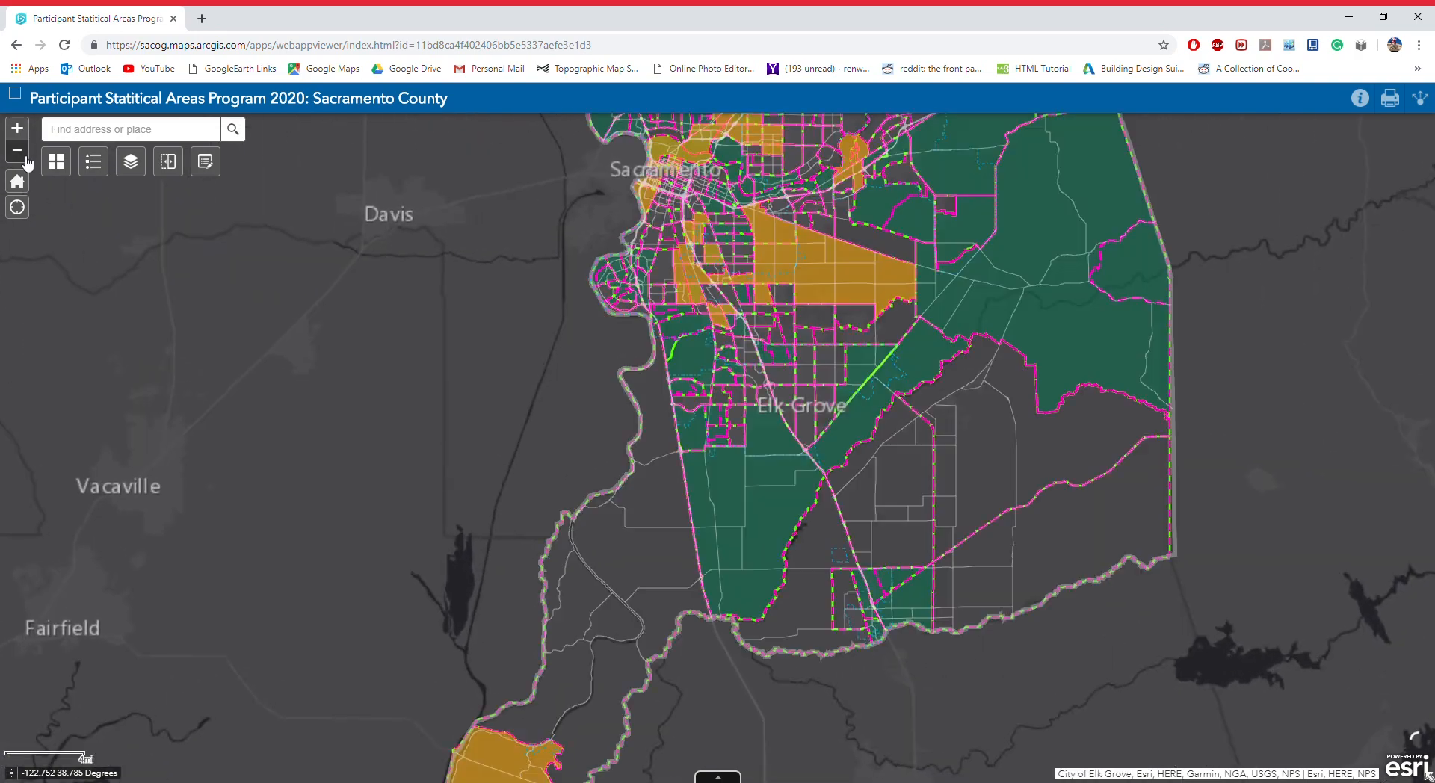
left_click(22, 153)
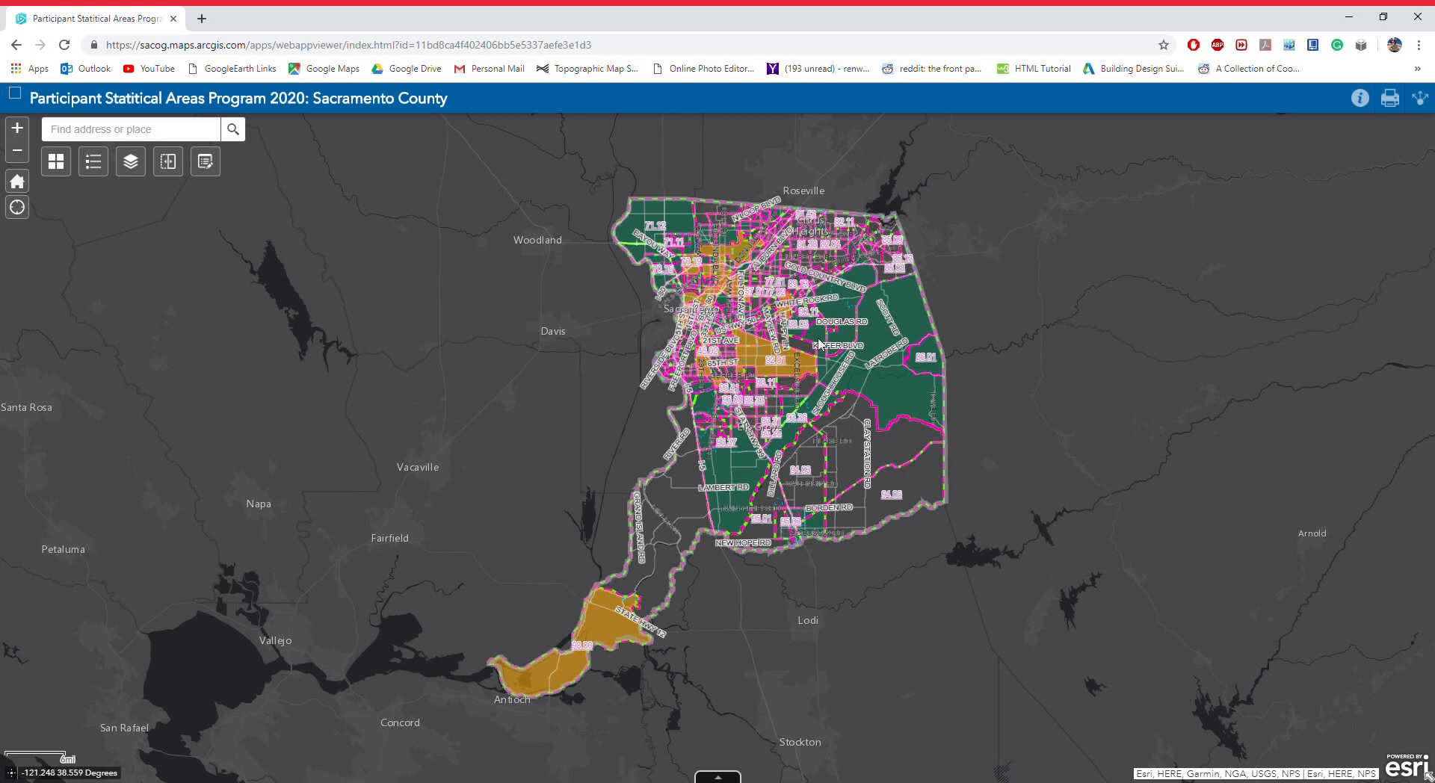
scroll(793, 399, "up", 2)
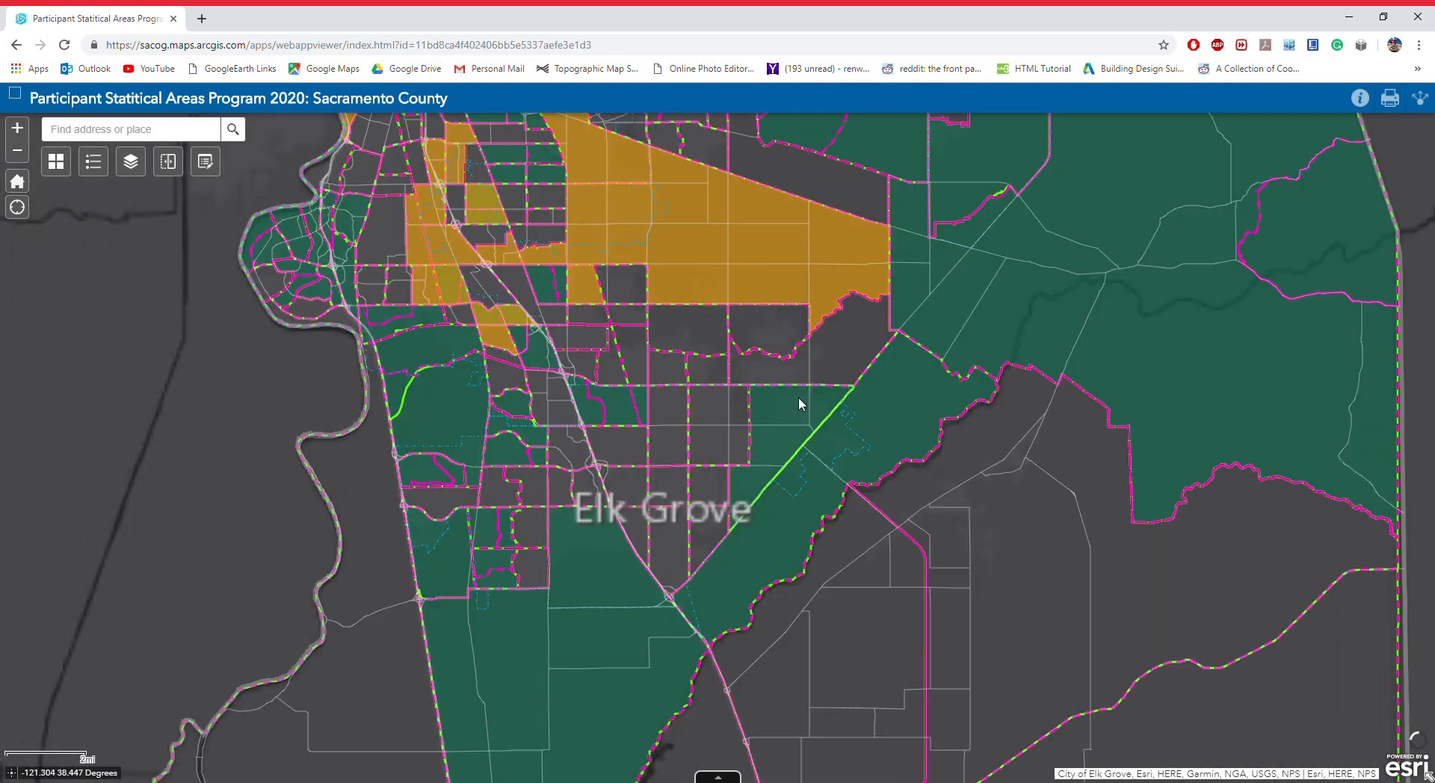
scroll(799, 397, "down", 3)
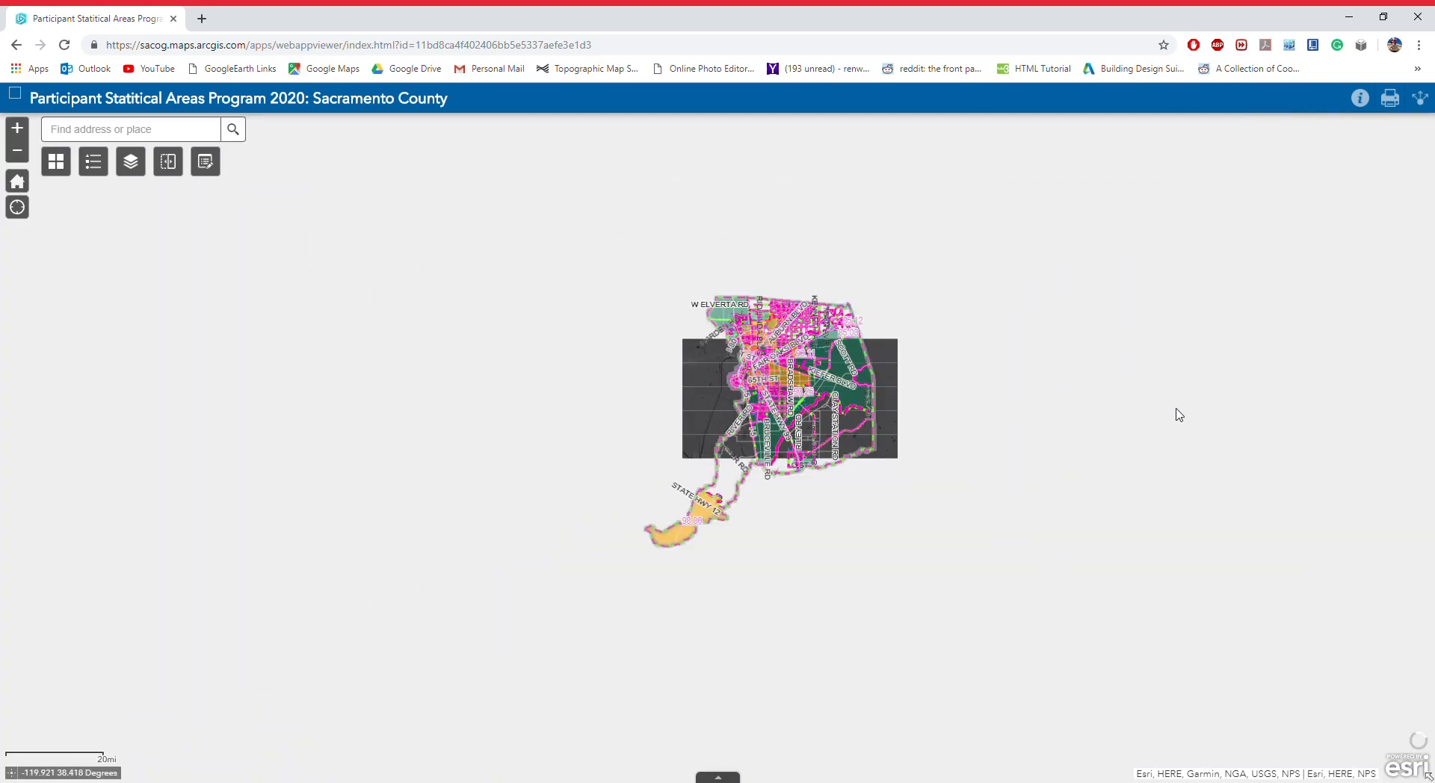
left_click_drag(1179, 415, 1297, 415)
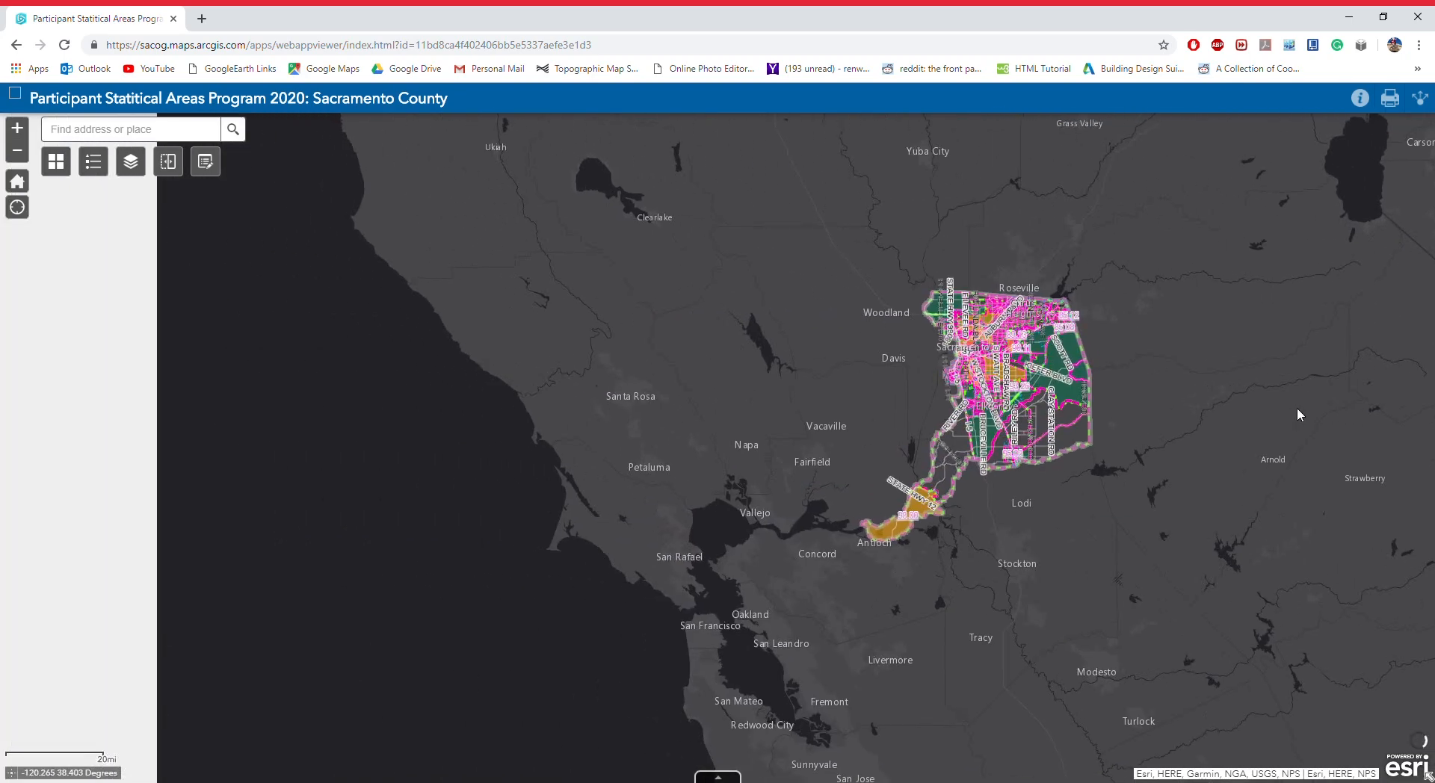
left_click_drag(778, 374, 620, 400)
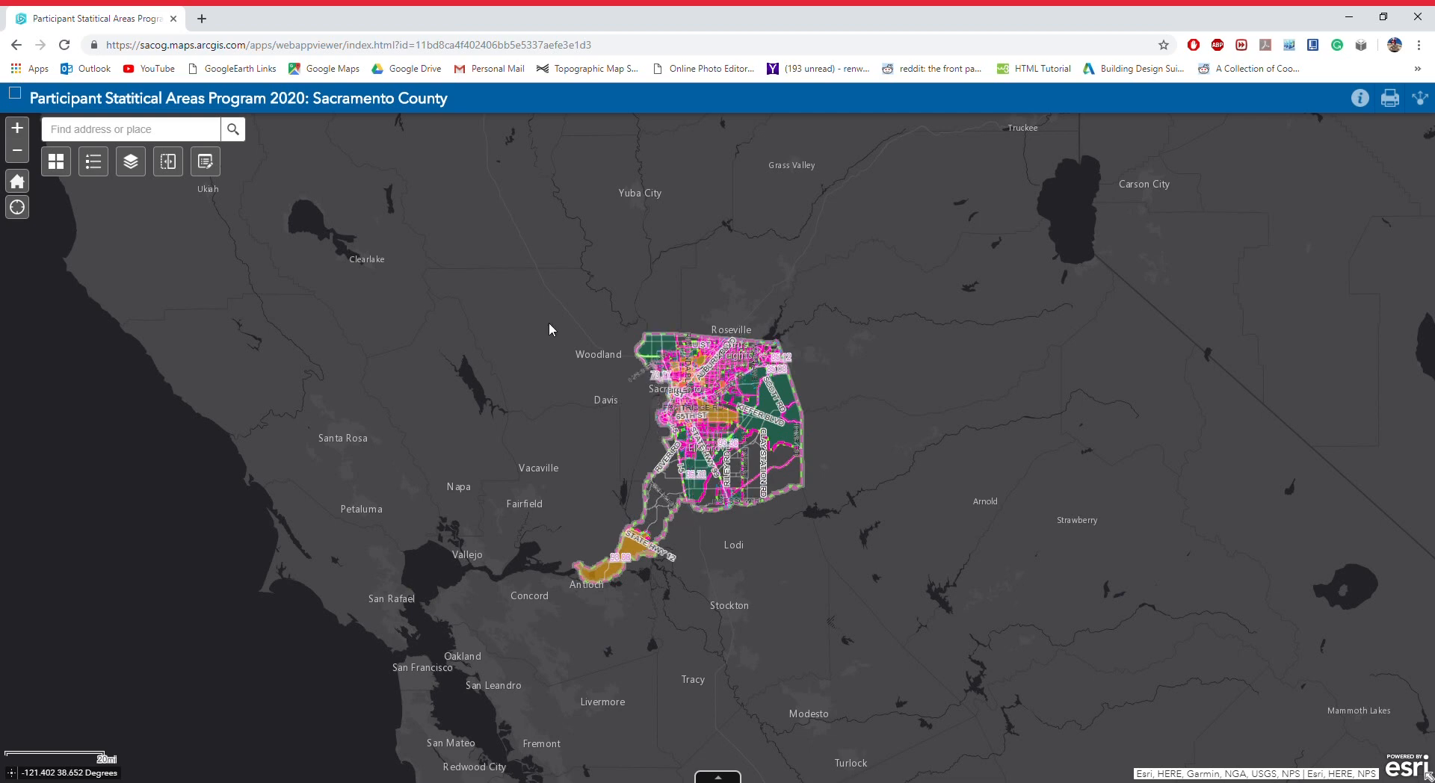
left_click(23, 182)
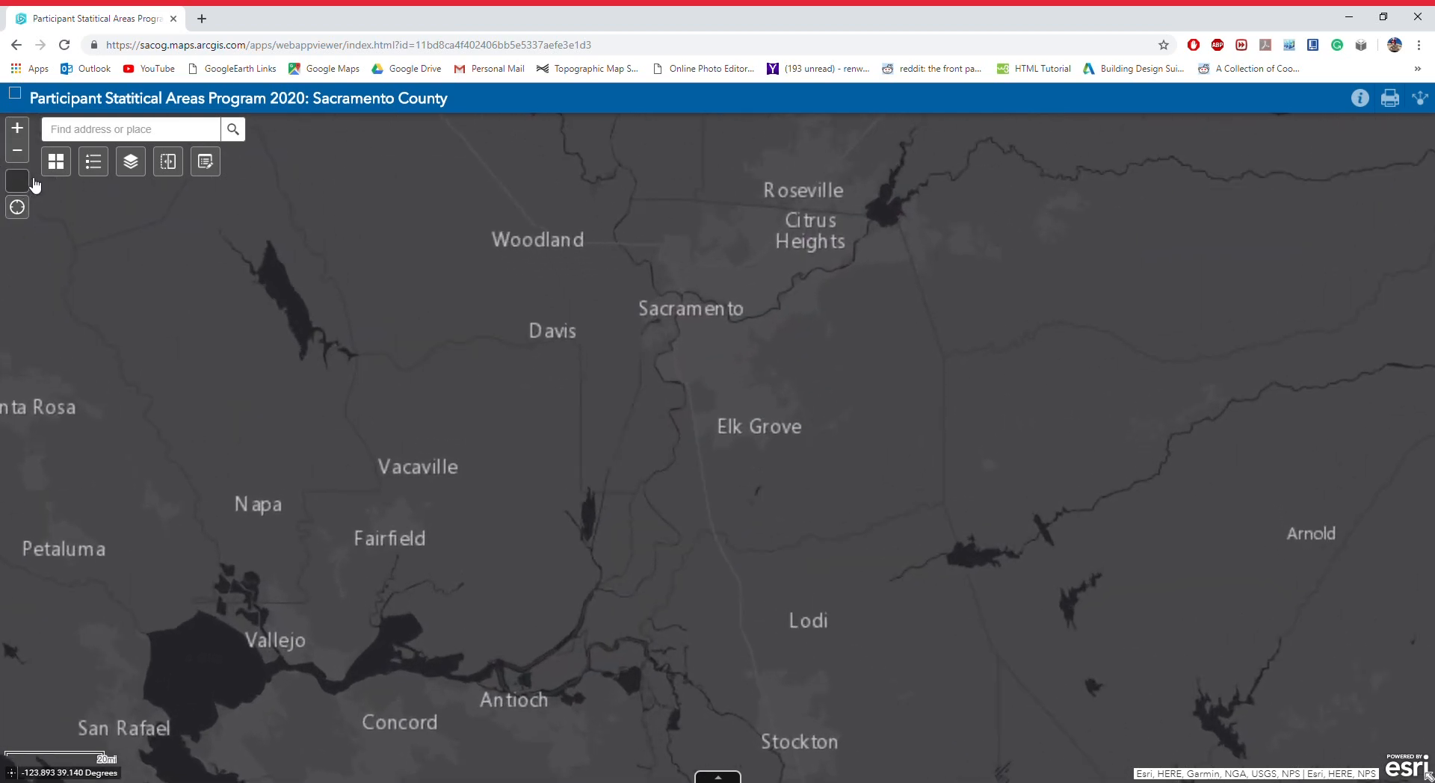
scroll(867, 386, "up", 5)
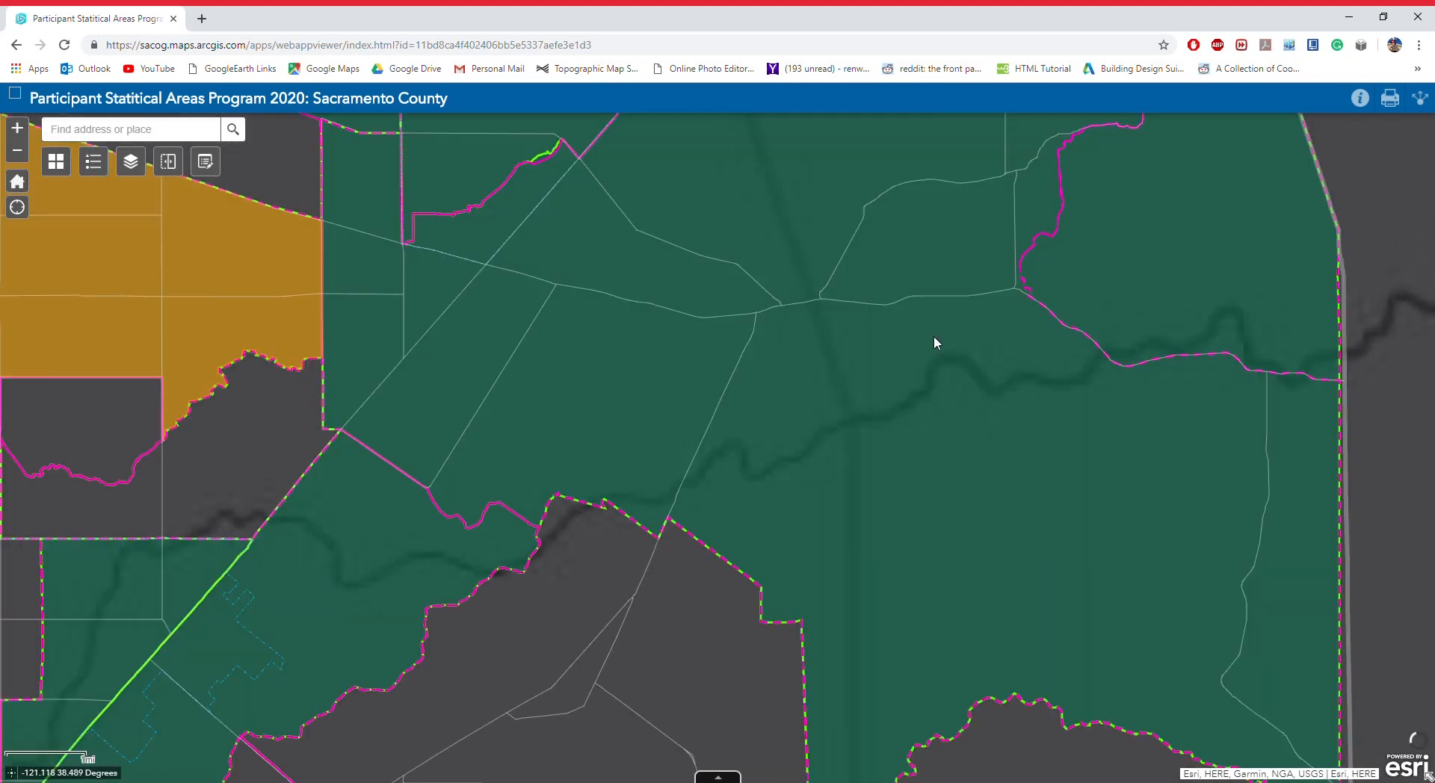
left_click_drag(1157, 308, 839, 539)
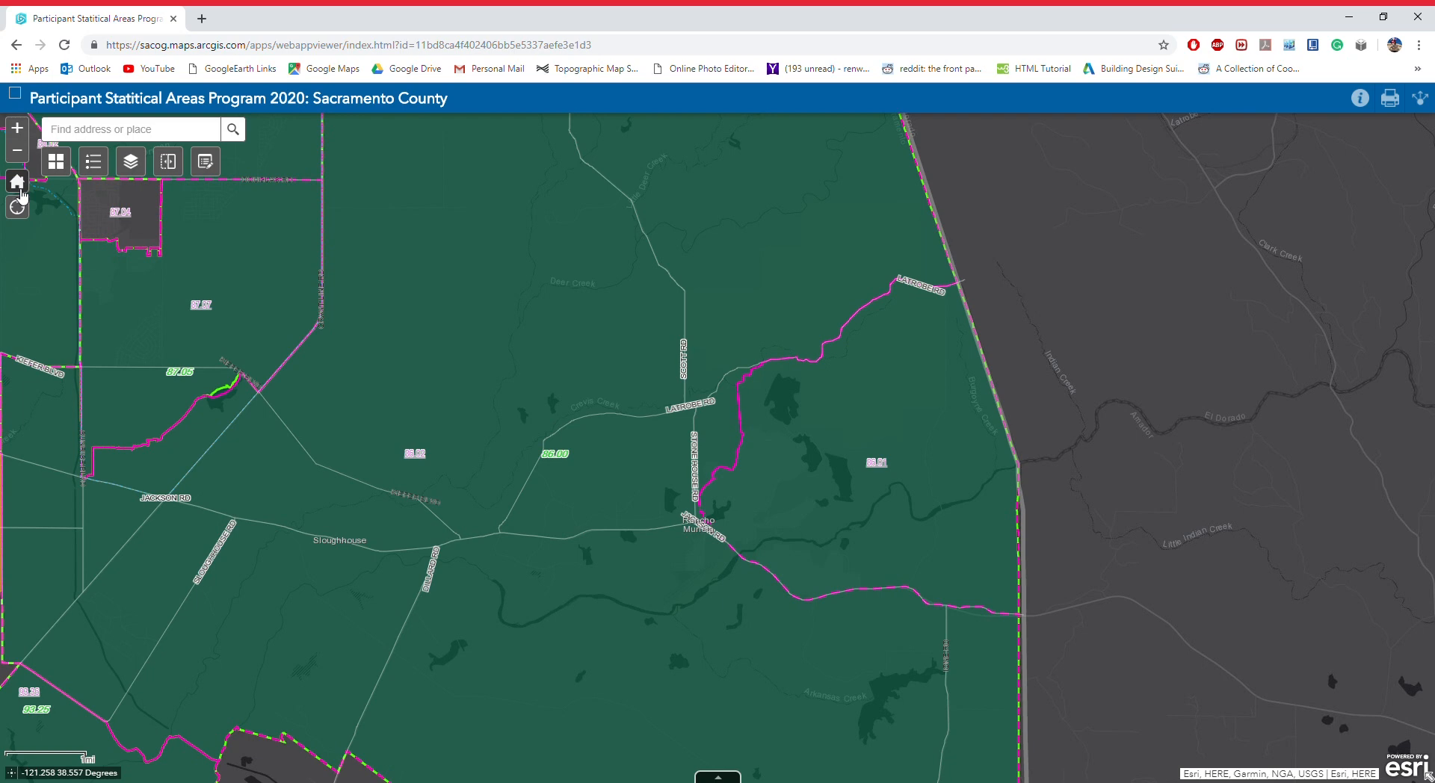
left_click(18, 186)
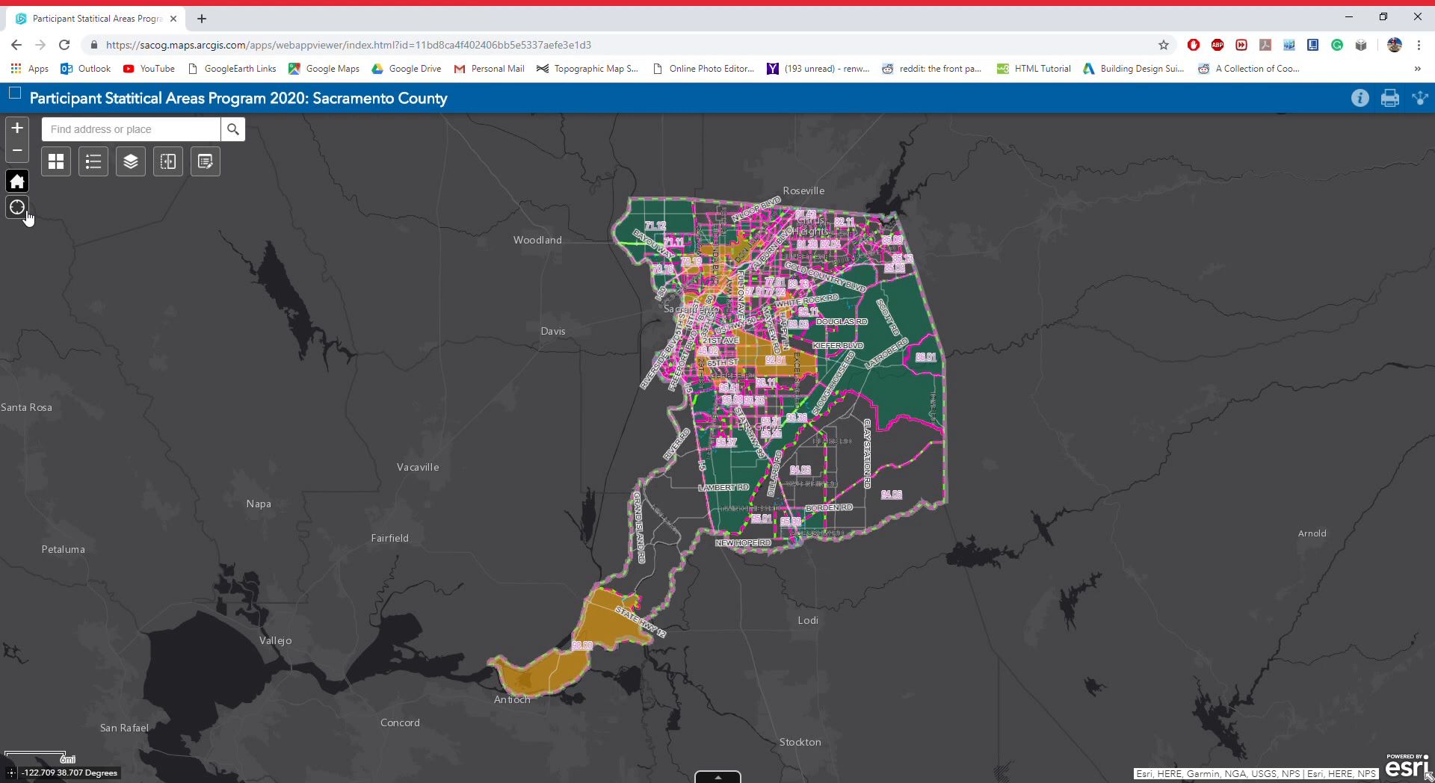
left_click(138, 135)
type("1415 L")
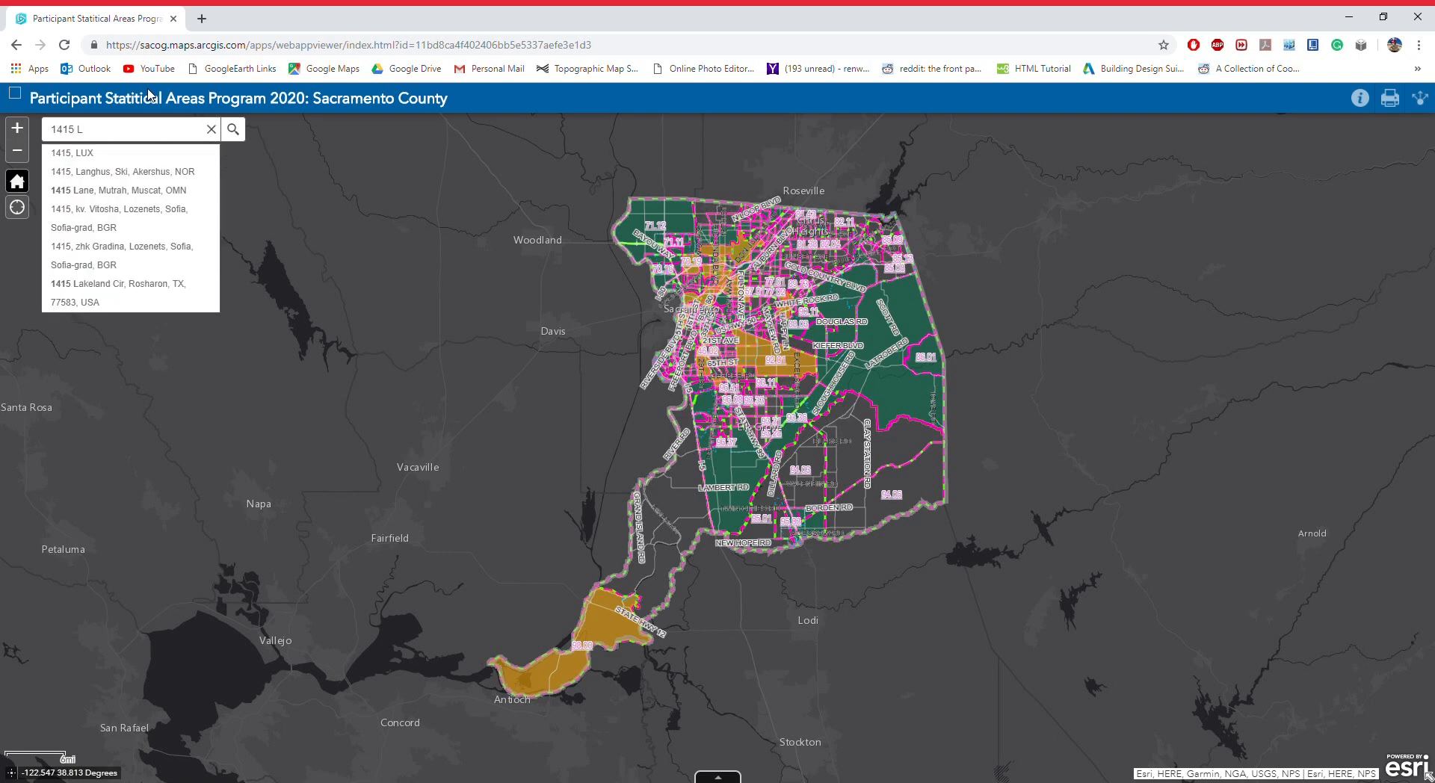
type(" Street, 95814")
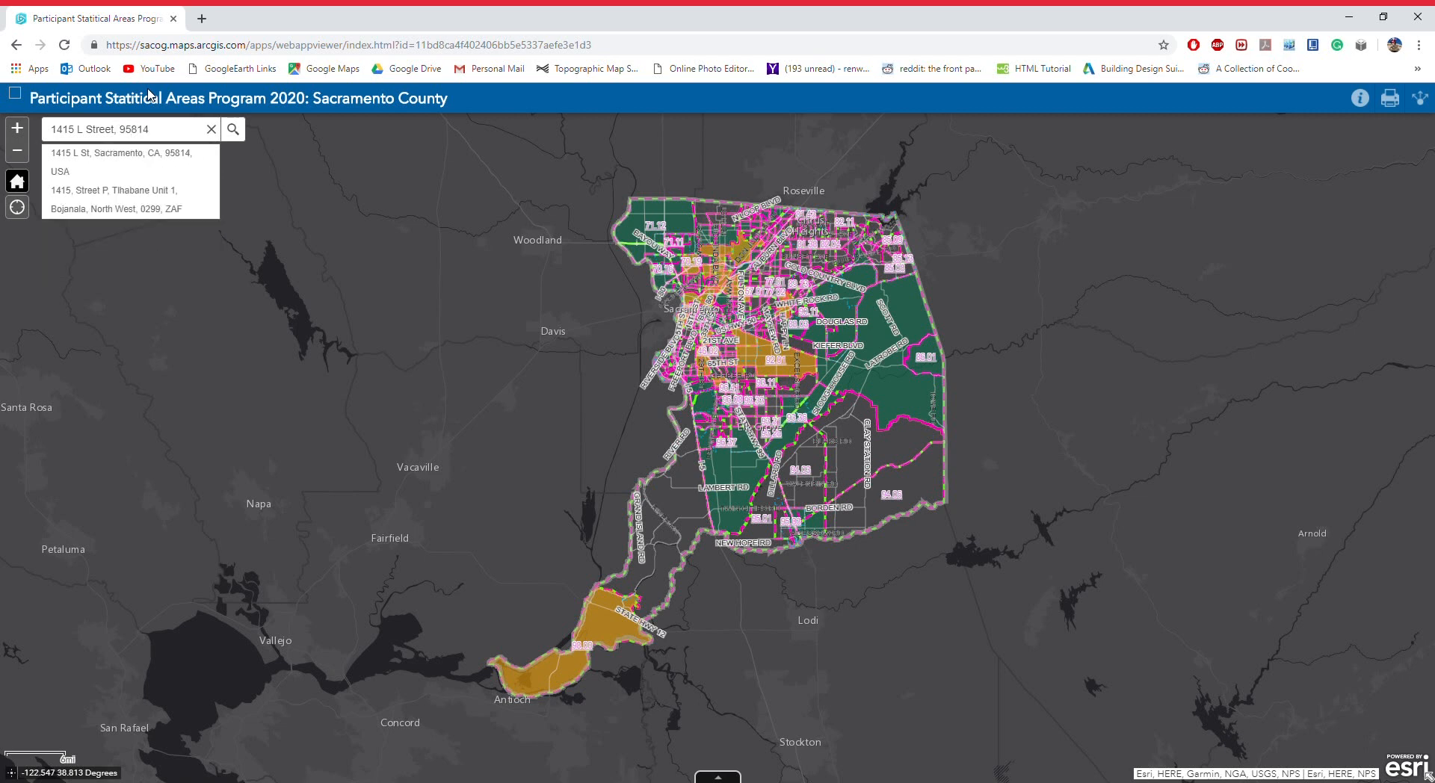
left_click(126, 161)
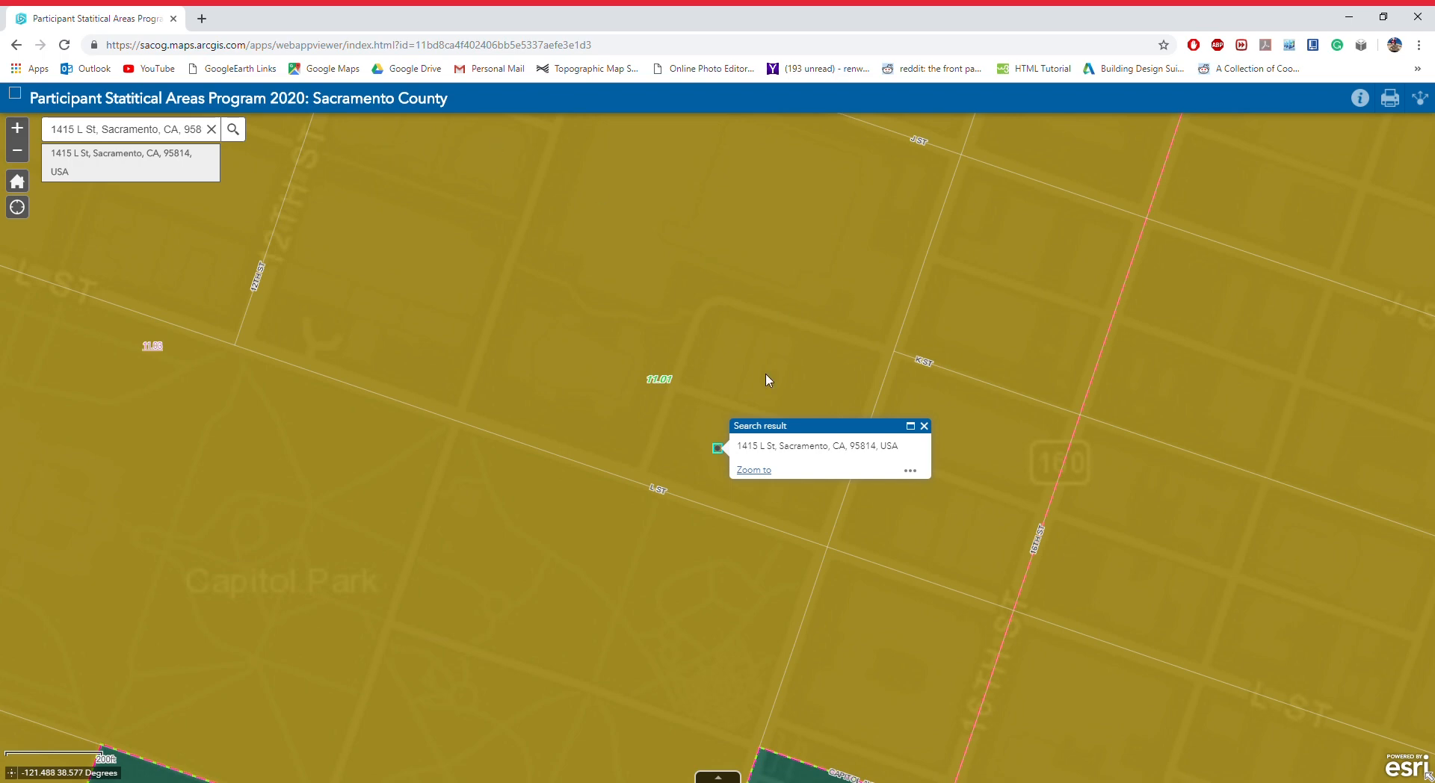
left_click(925, 427)
left_click(212, 130)
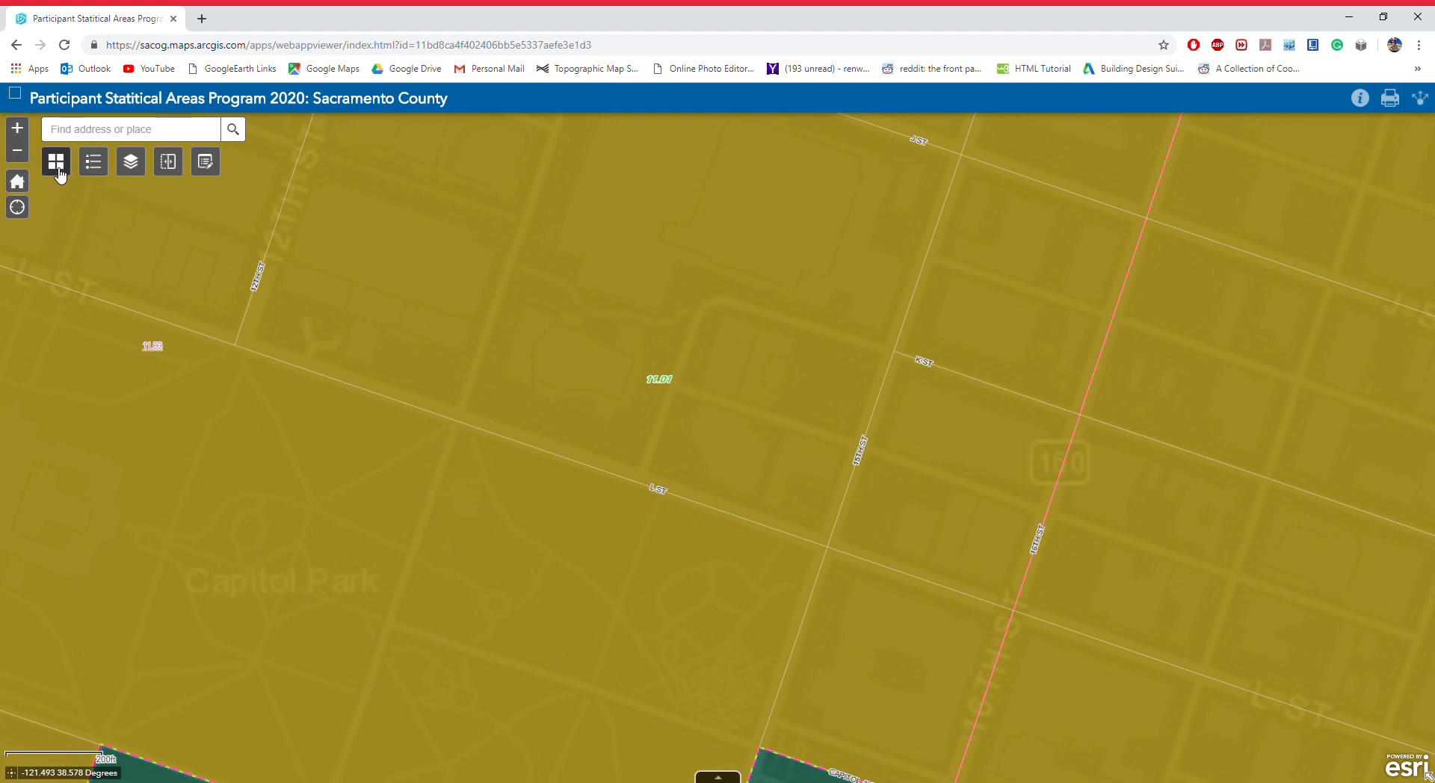
left_click(21, 191)
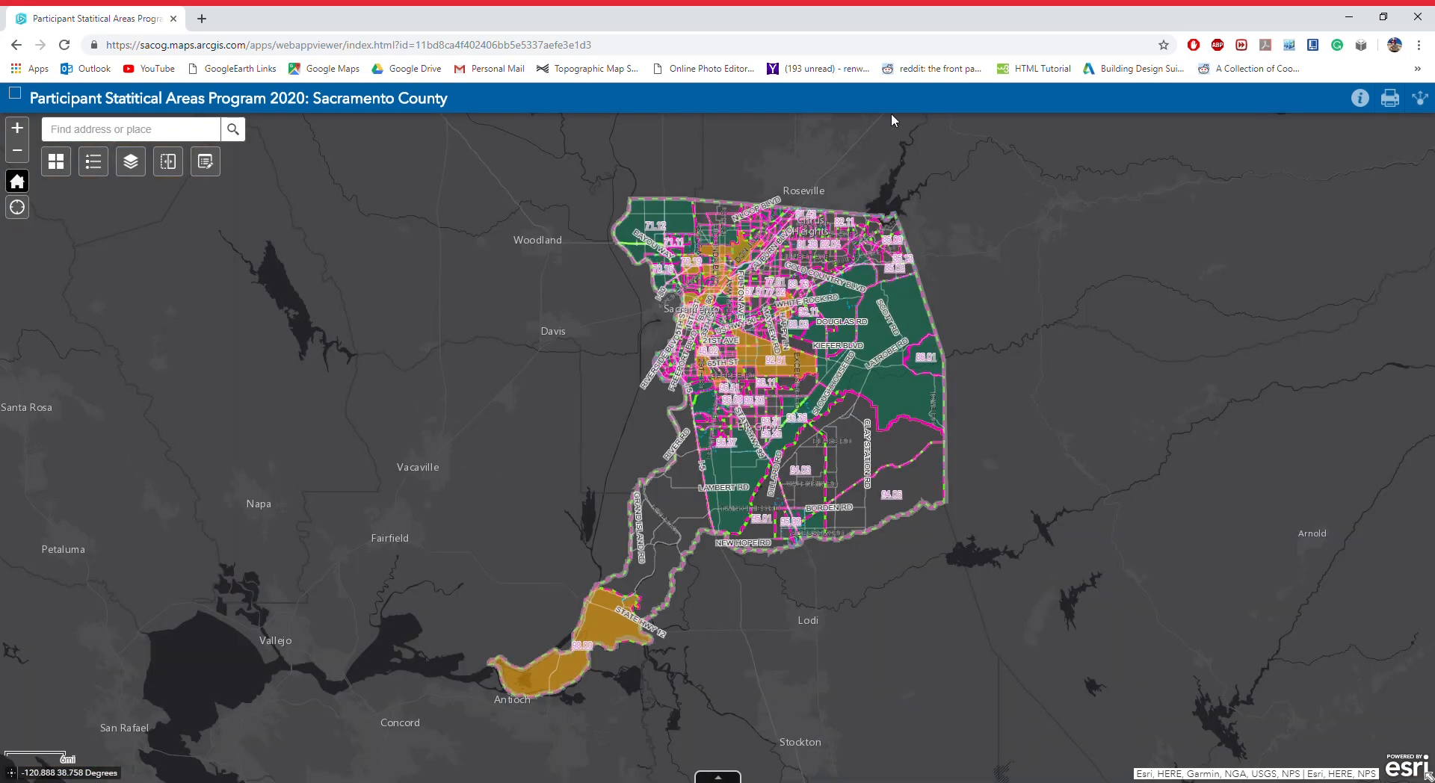
left_click(56, 163)
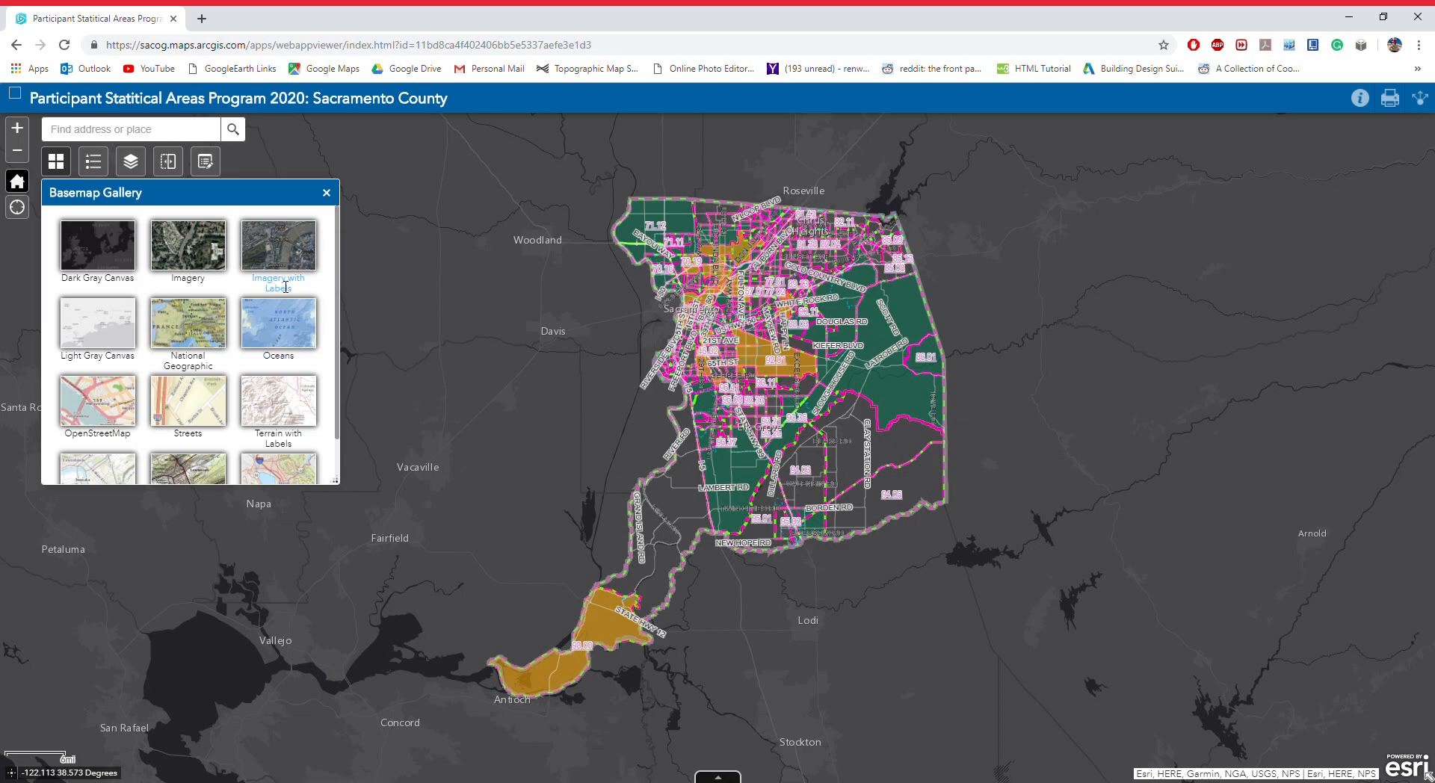
left_click(183, 254)
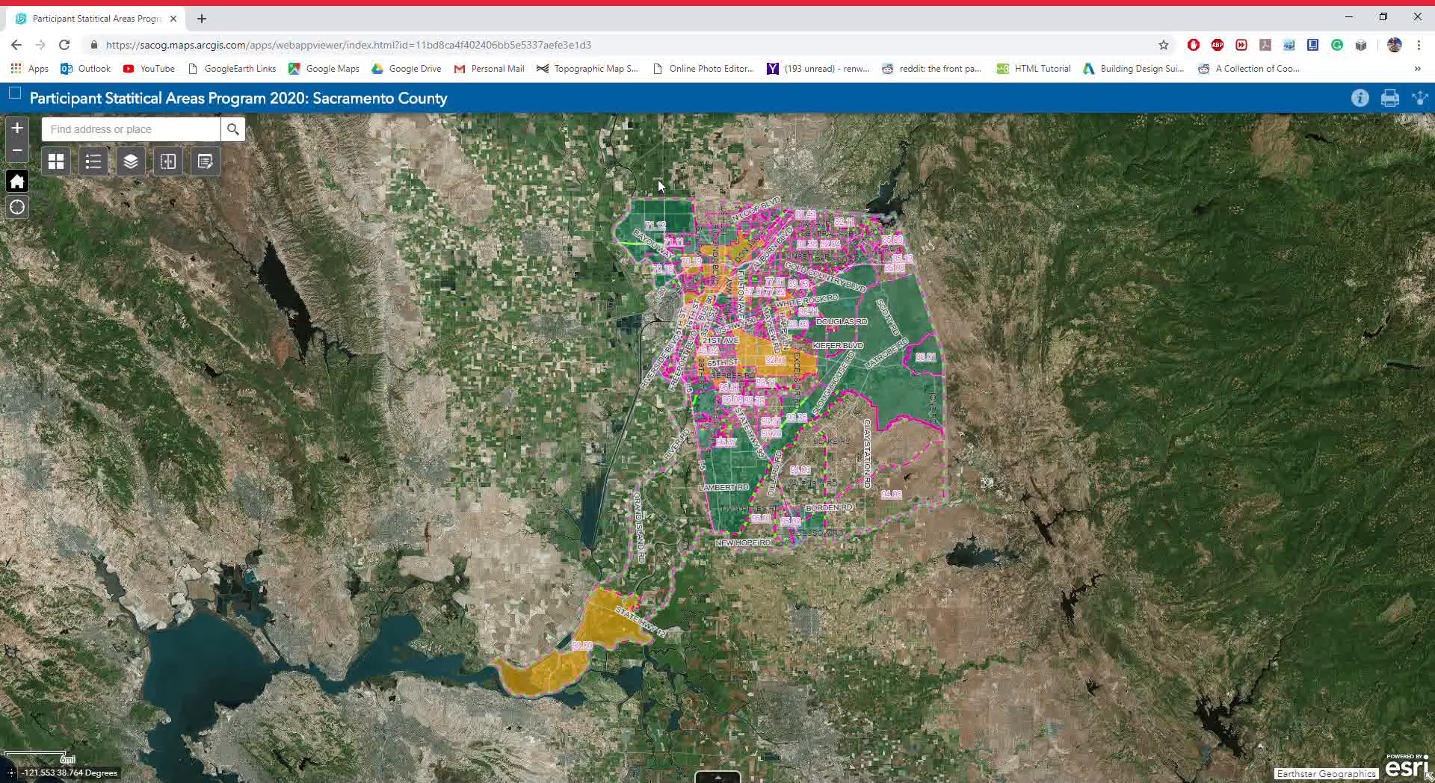
left_click(56, 163)
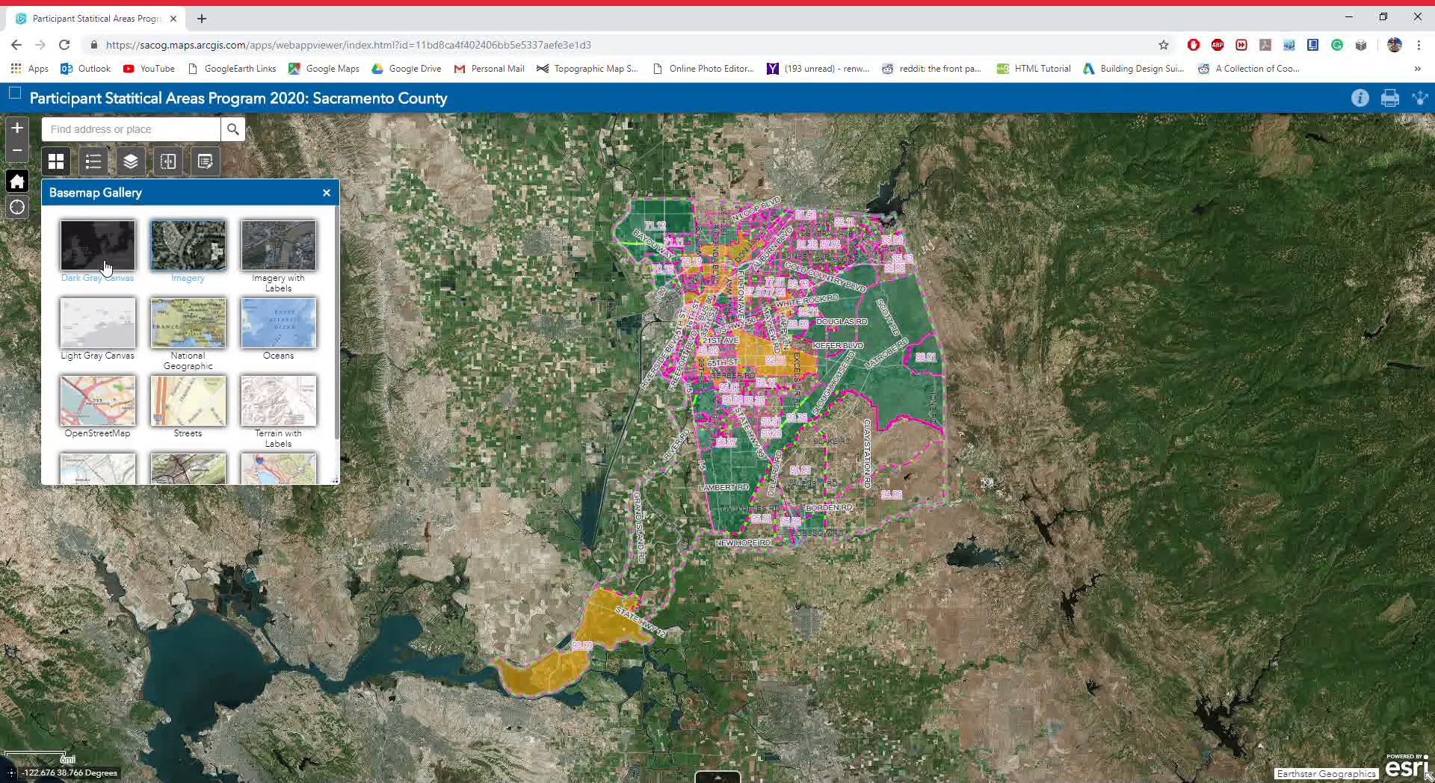
left_click(97, 323)
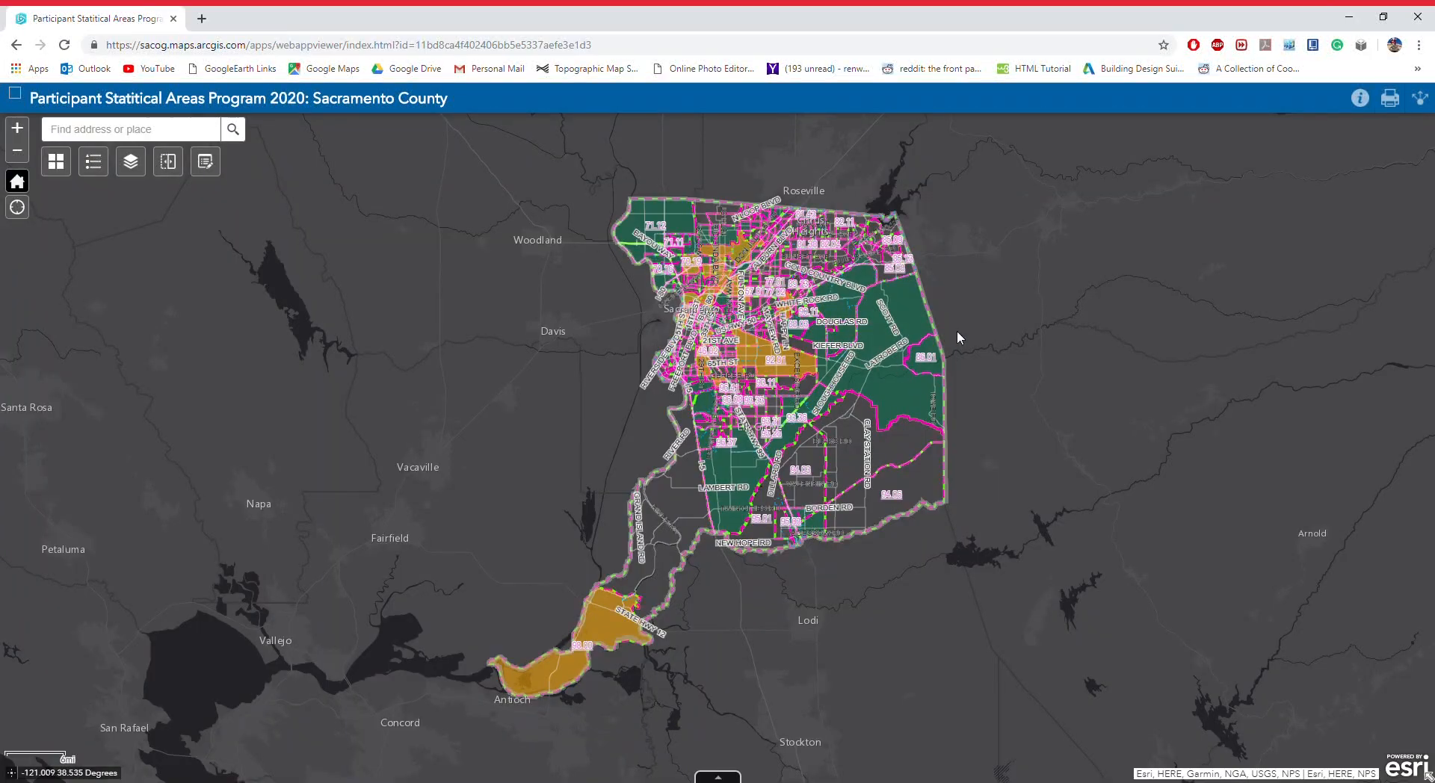
left_click(65, 175)
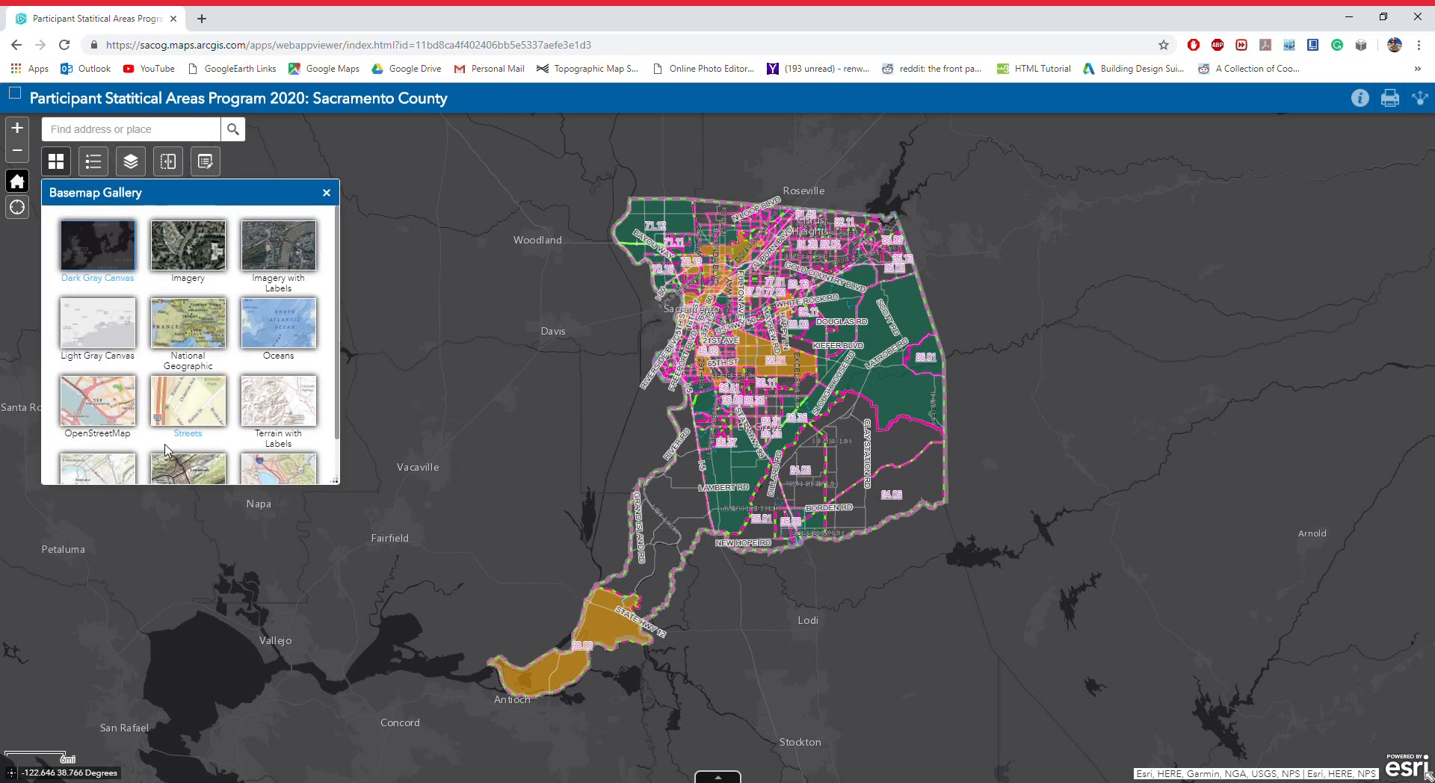
scroll(277, 340, "down", 1)
scroll(236, 336, "up", 1)
left_click(462, 402)
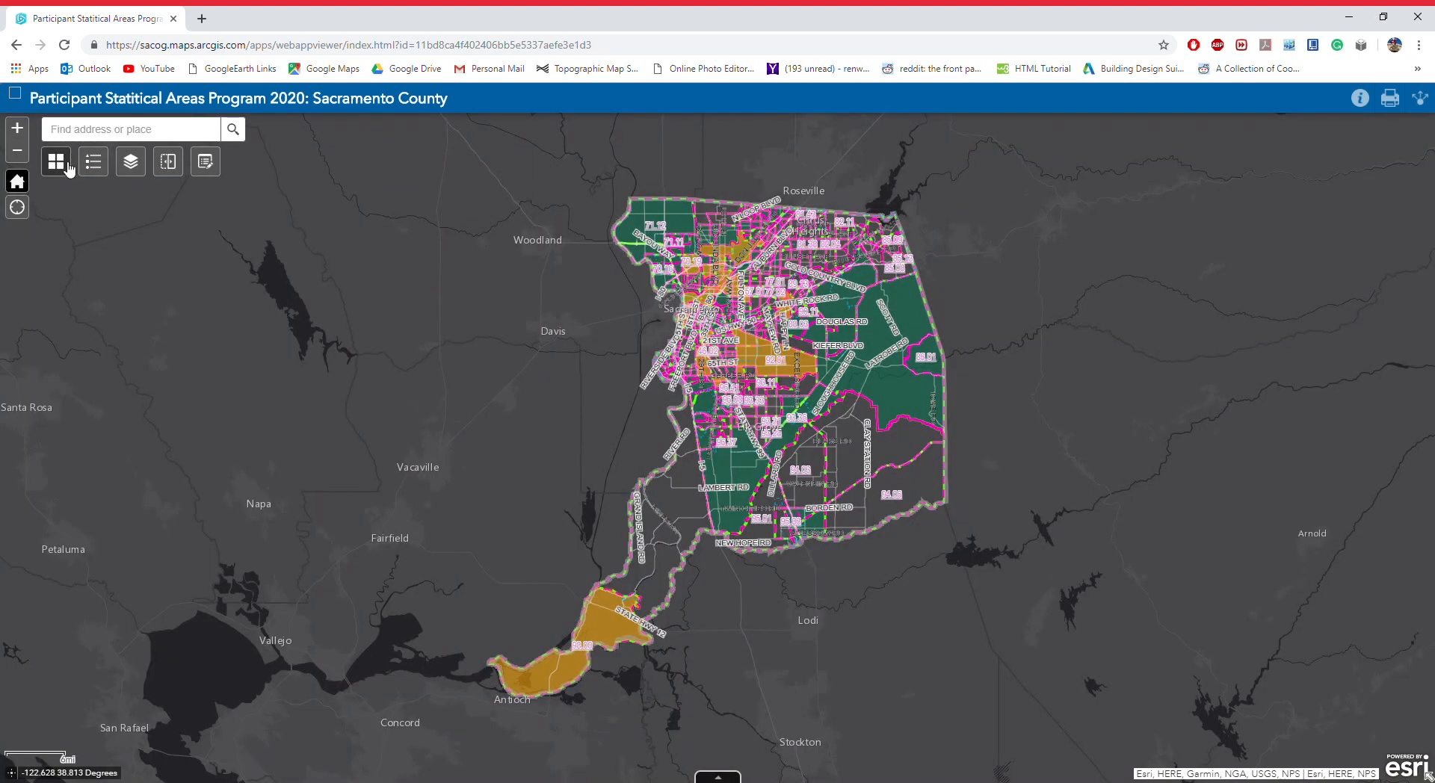
- Open the Legend and scroll through each layer's symbol entries
left_click(91, 170)
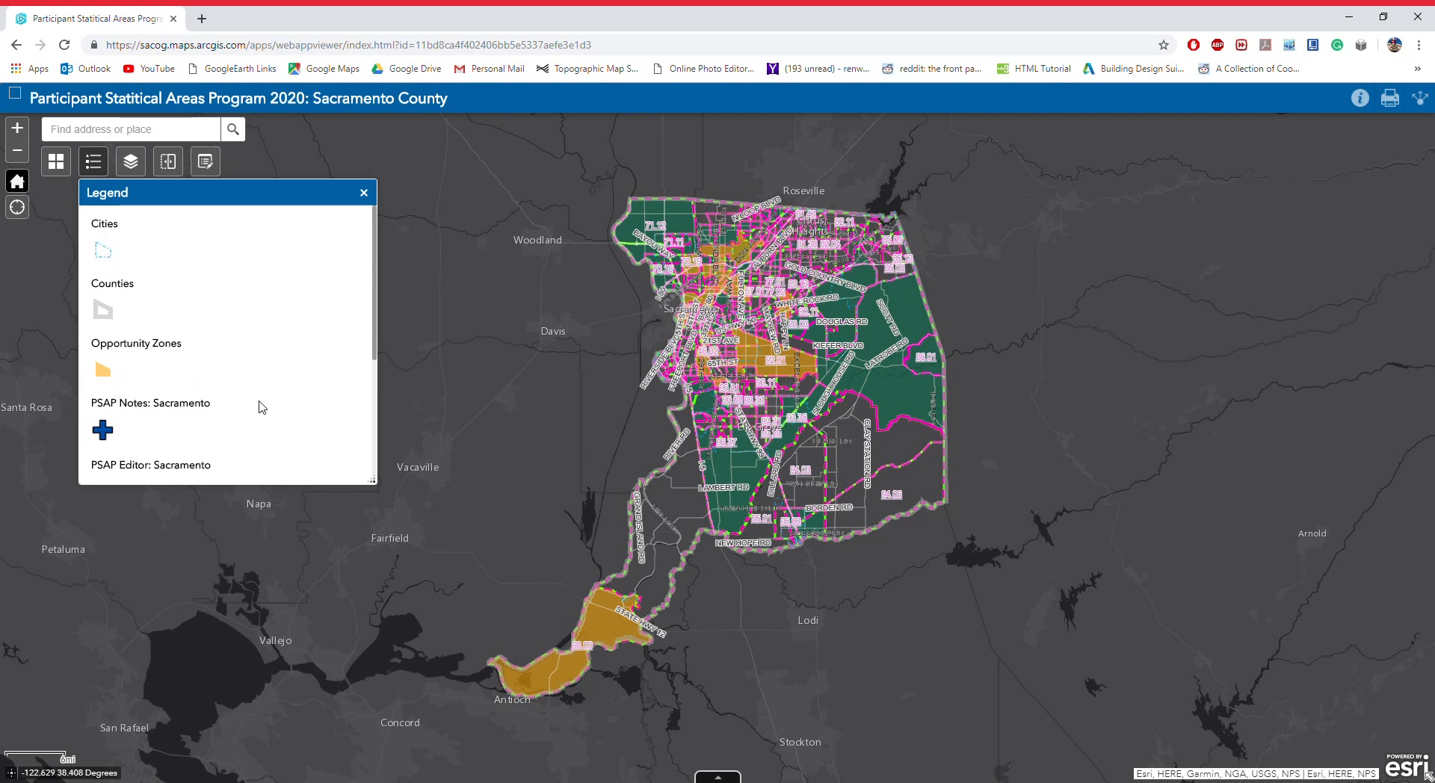
scroll(258, 405, "down", 3)
scroll(252, 403, "up", 3)
scroll(157, 480, "down", 3)
left_click_drag(375, 388, 380, 339)
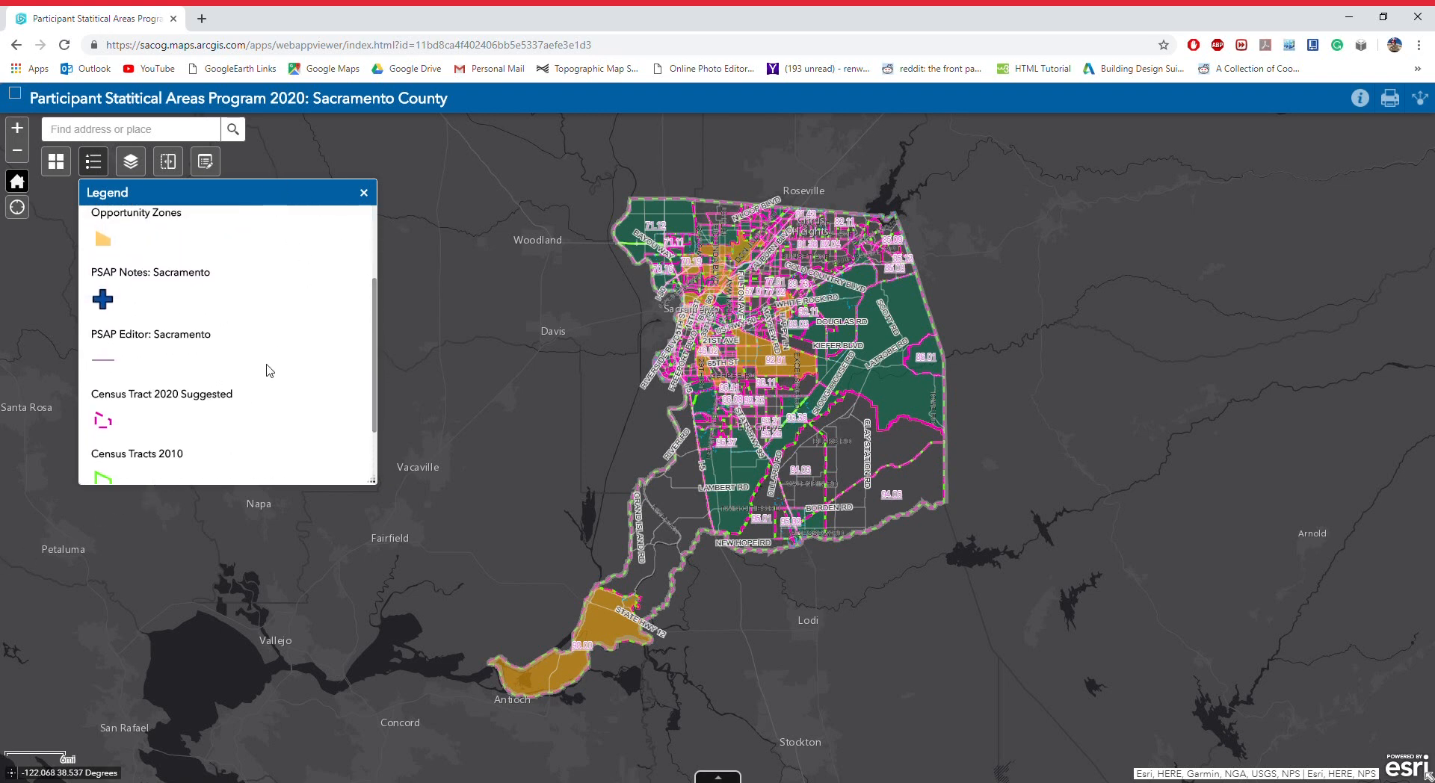
scroll(344, 332, "down", 3)
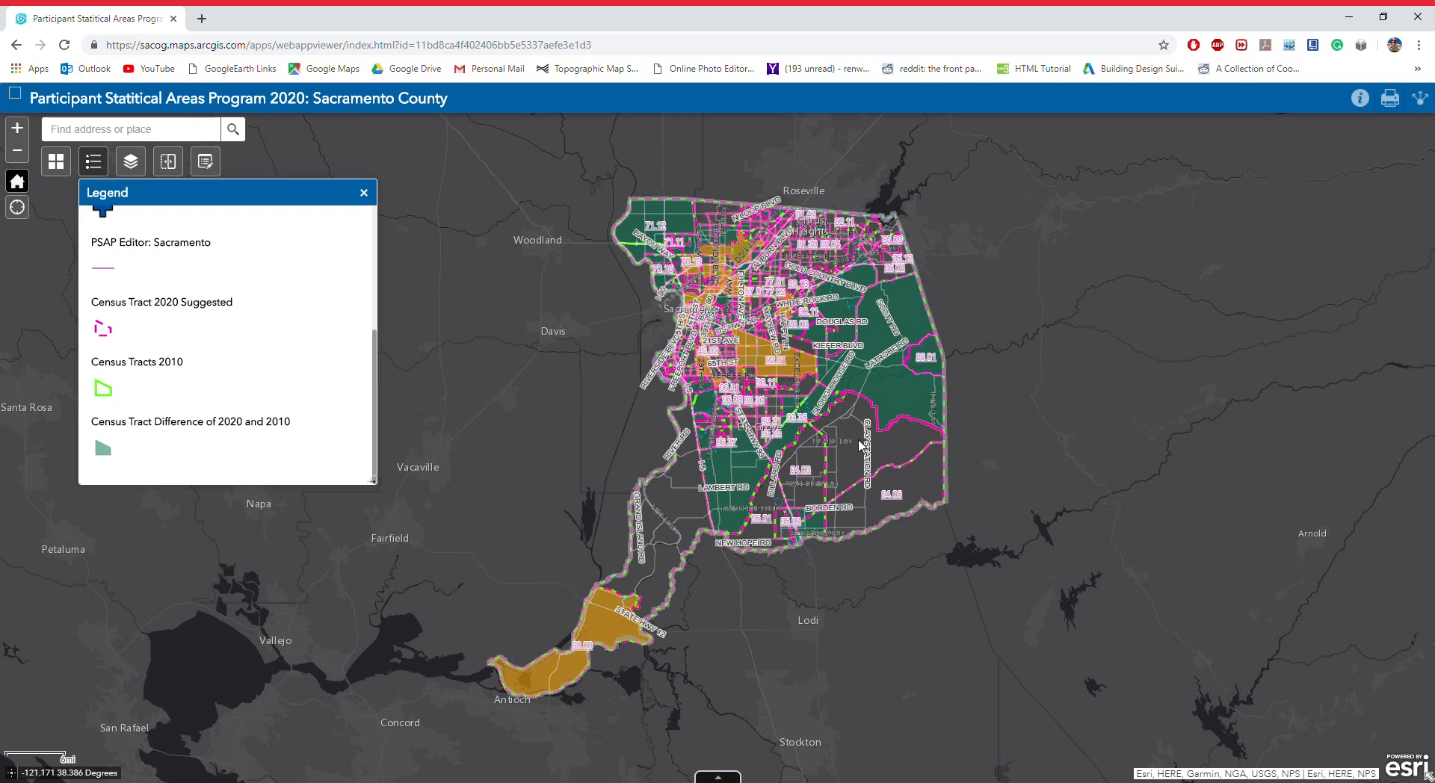
scroll(882, 297, "up", 3)
scroll(880, 303, "up", 1)
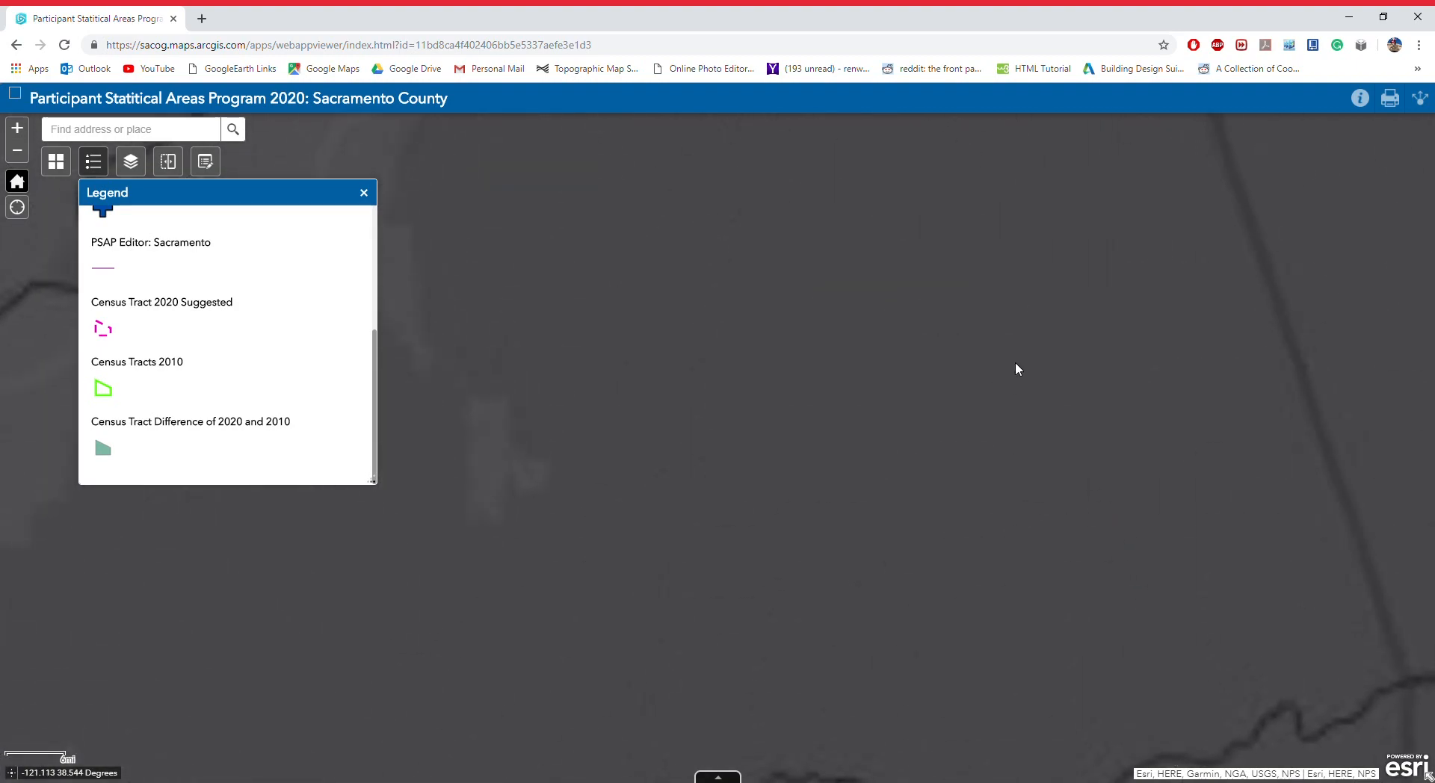
- Pan the map to centre the census tracts around Rancho Murieta and close the Legend
left_click_drag(1084, 303, 811, 598)
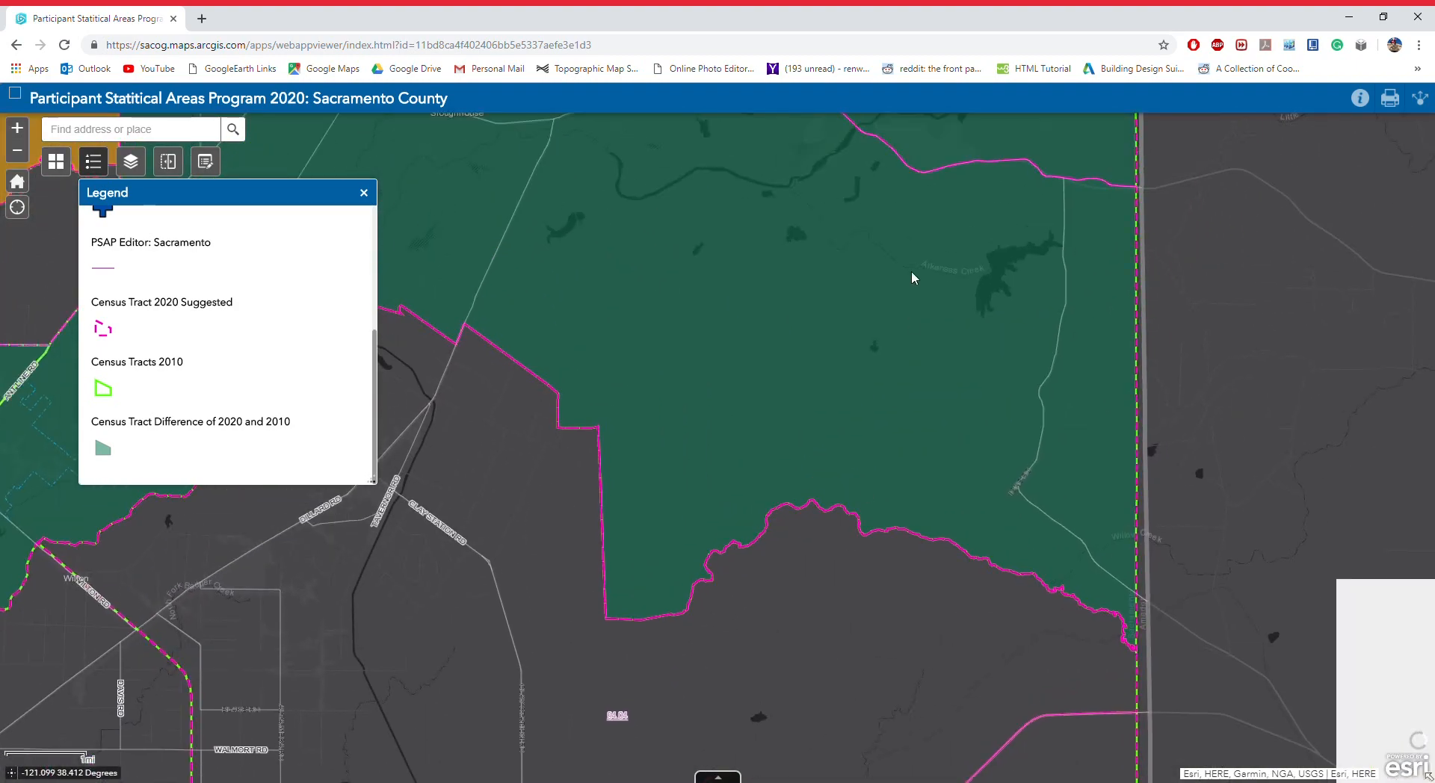
left_click_drag(915, 273, 1006, 605)
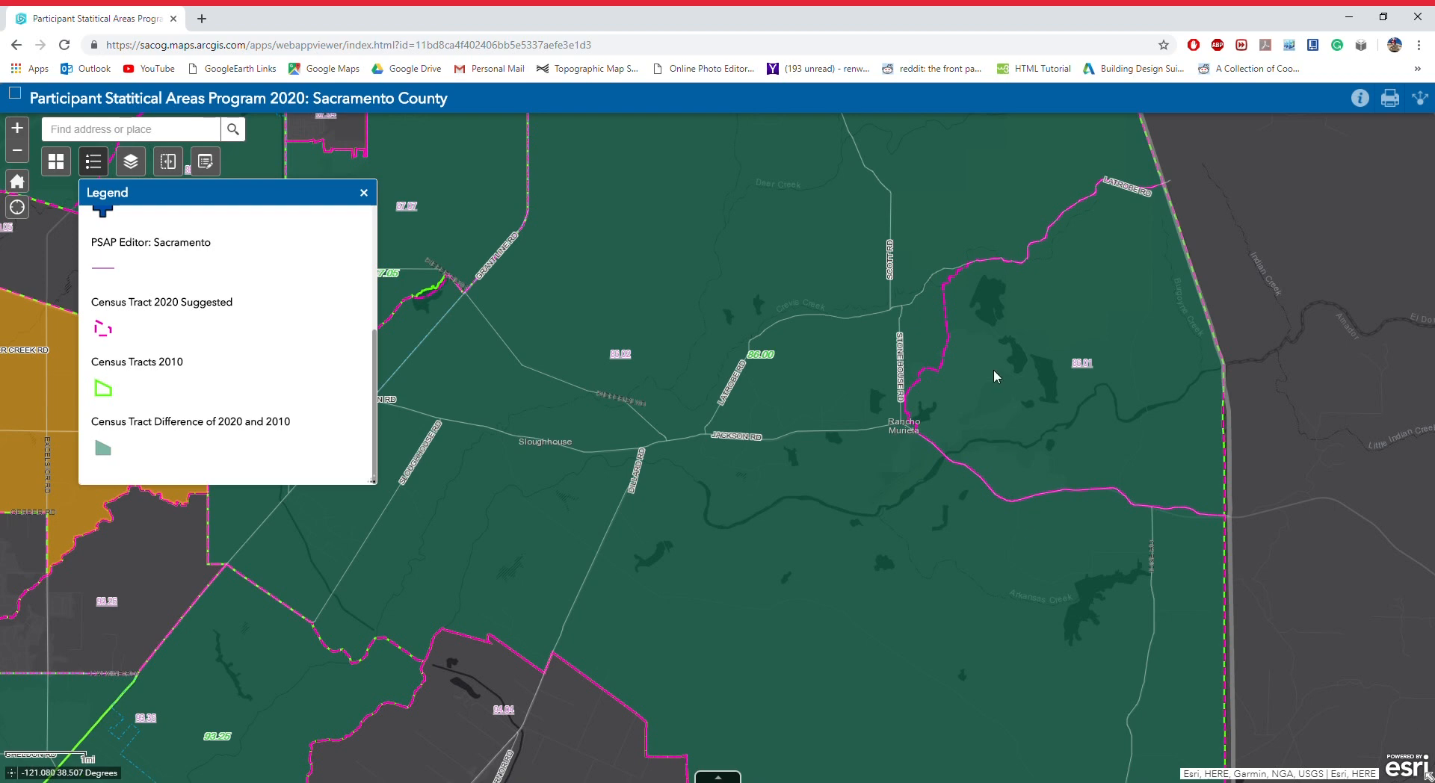
left_click(364, 193)
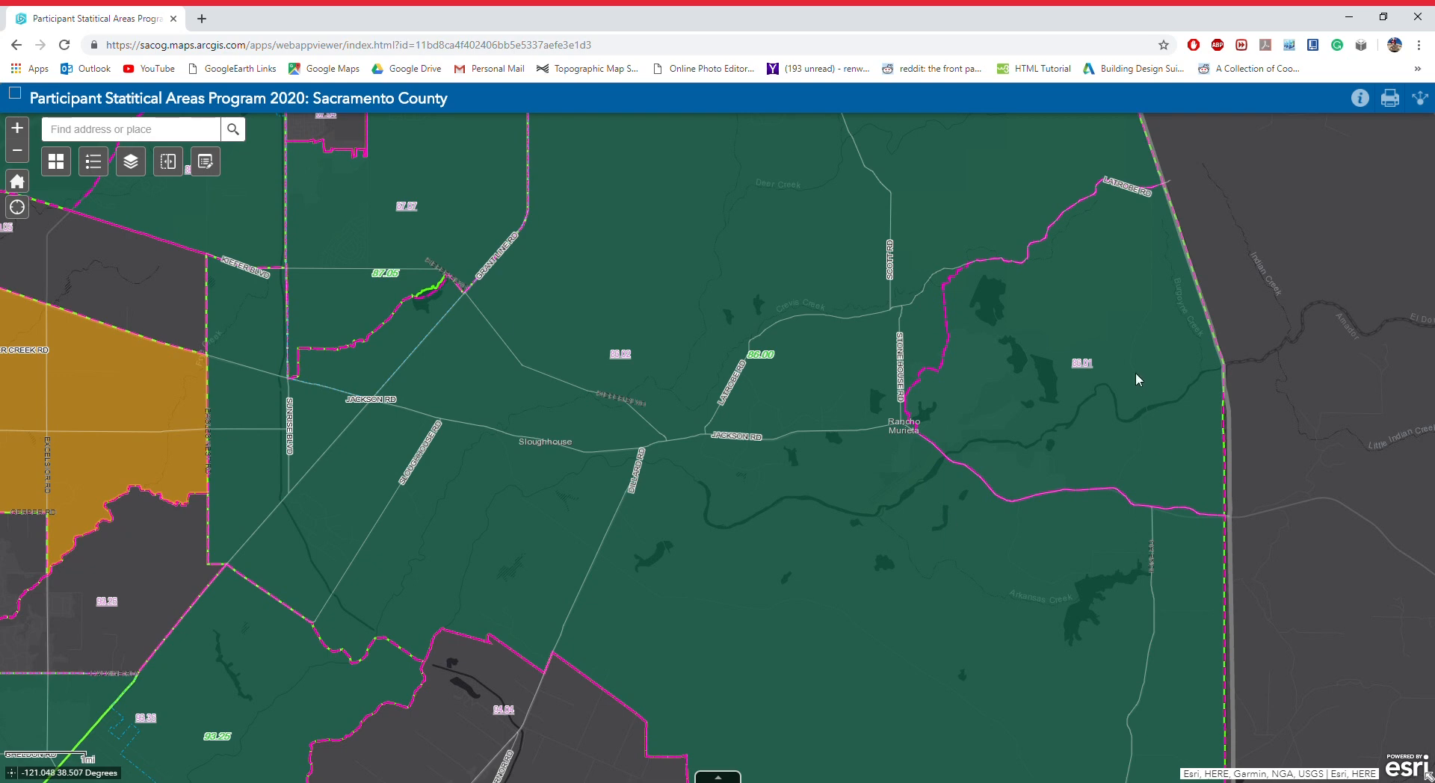
- Open the Layer List and zoom from the home extent into downtown Sacramento
left_click(144, 162)
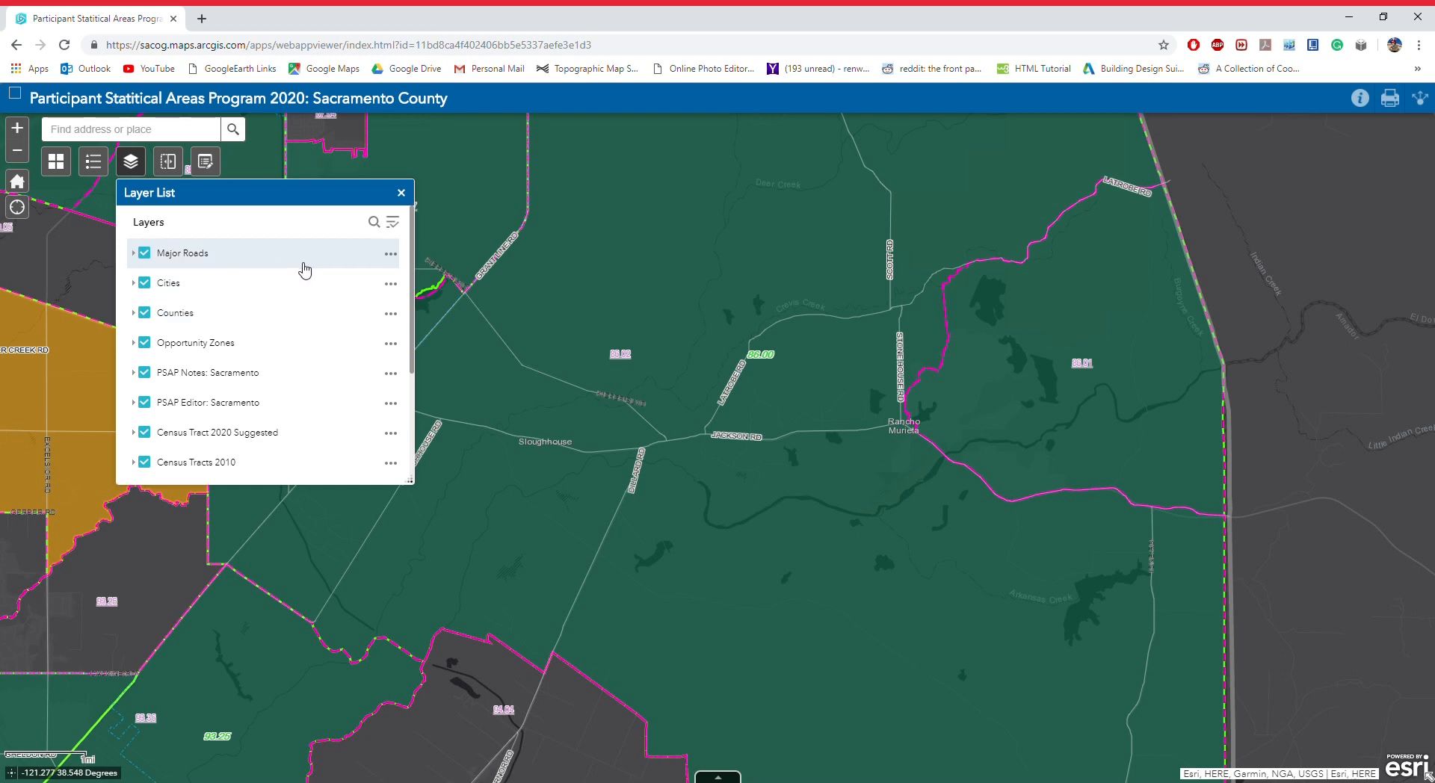
scroll(305, 268, "down", 3)
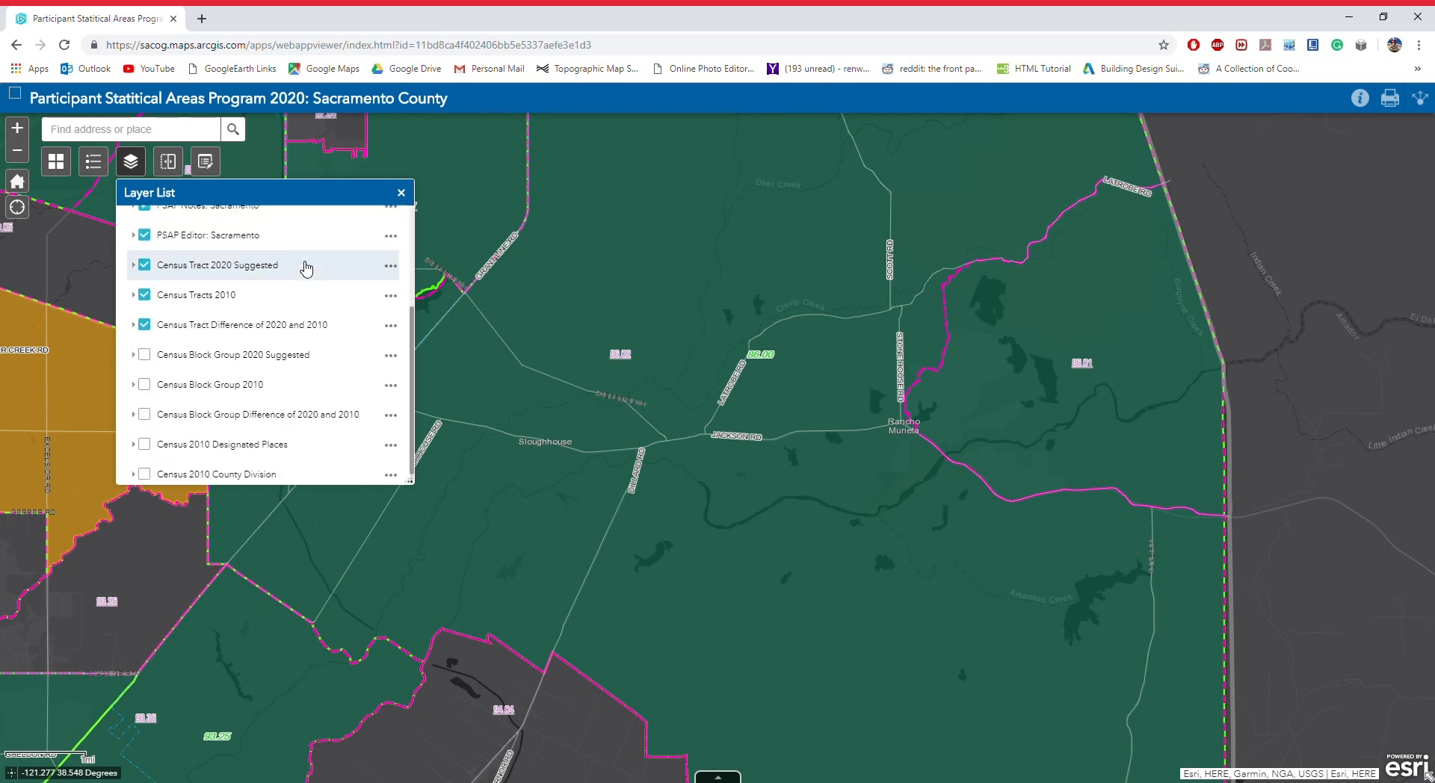
scroll(296, 268, "up", 3)
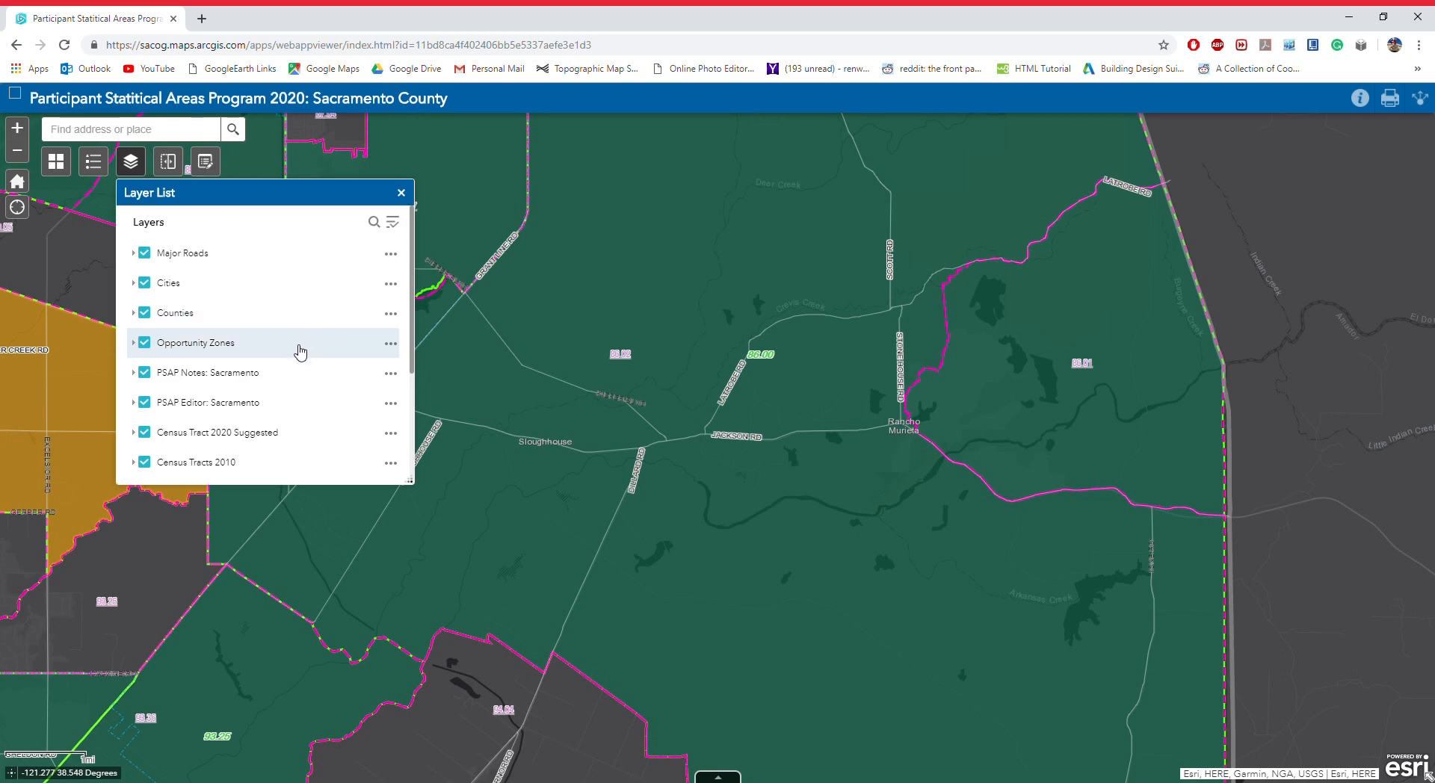
scroll(290, 419, "down", 3)
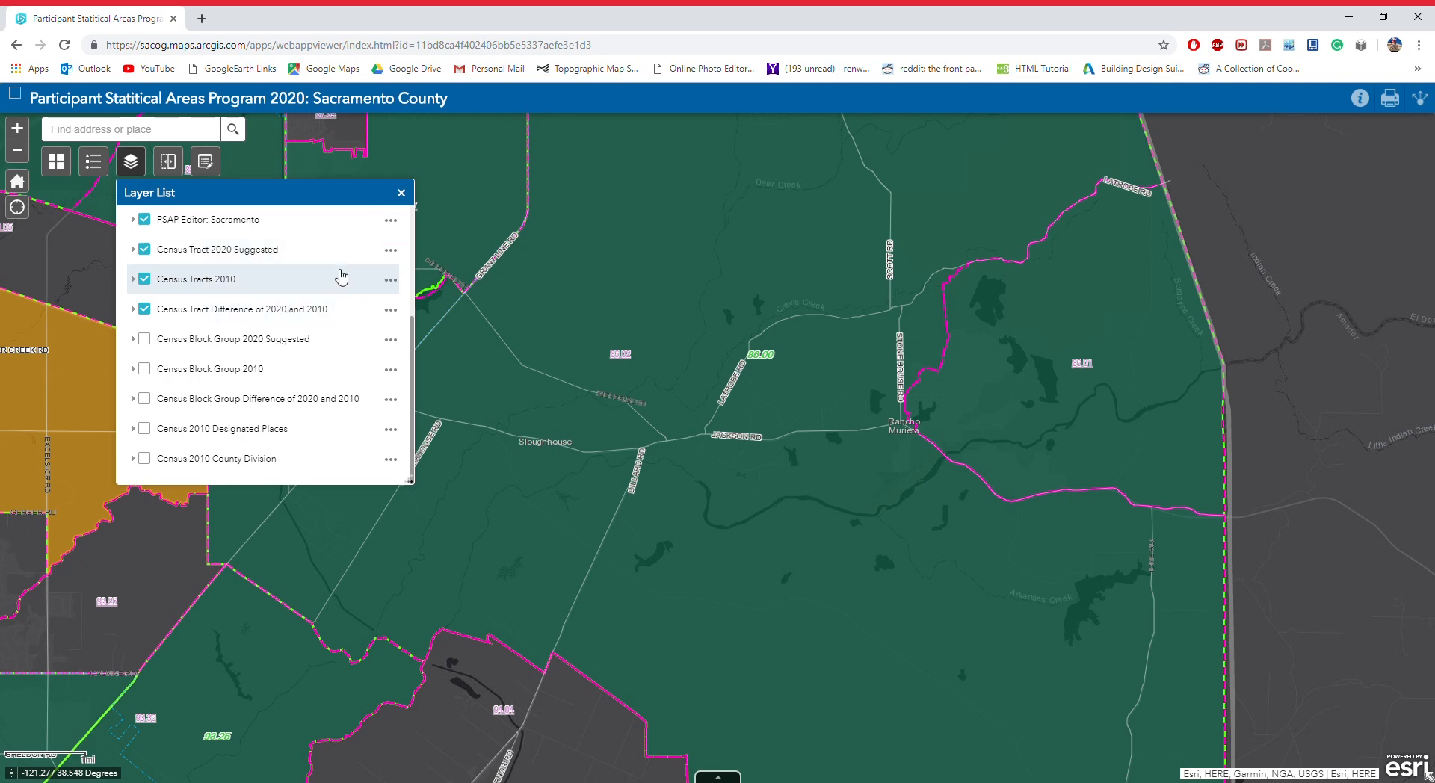
left_click(16, 182)
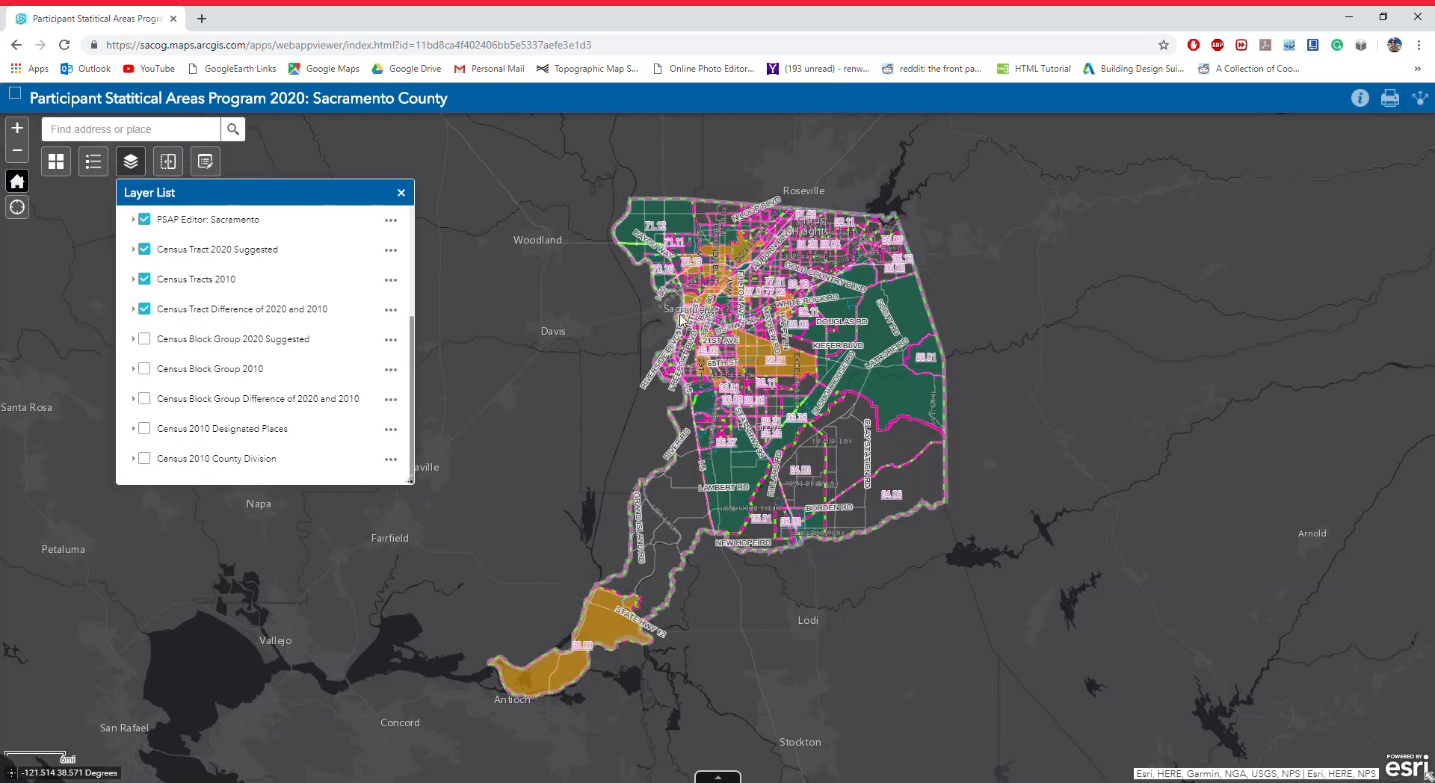
scroll(702, 314, "up", 5)
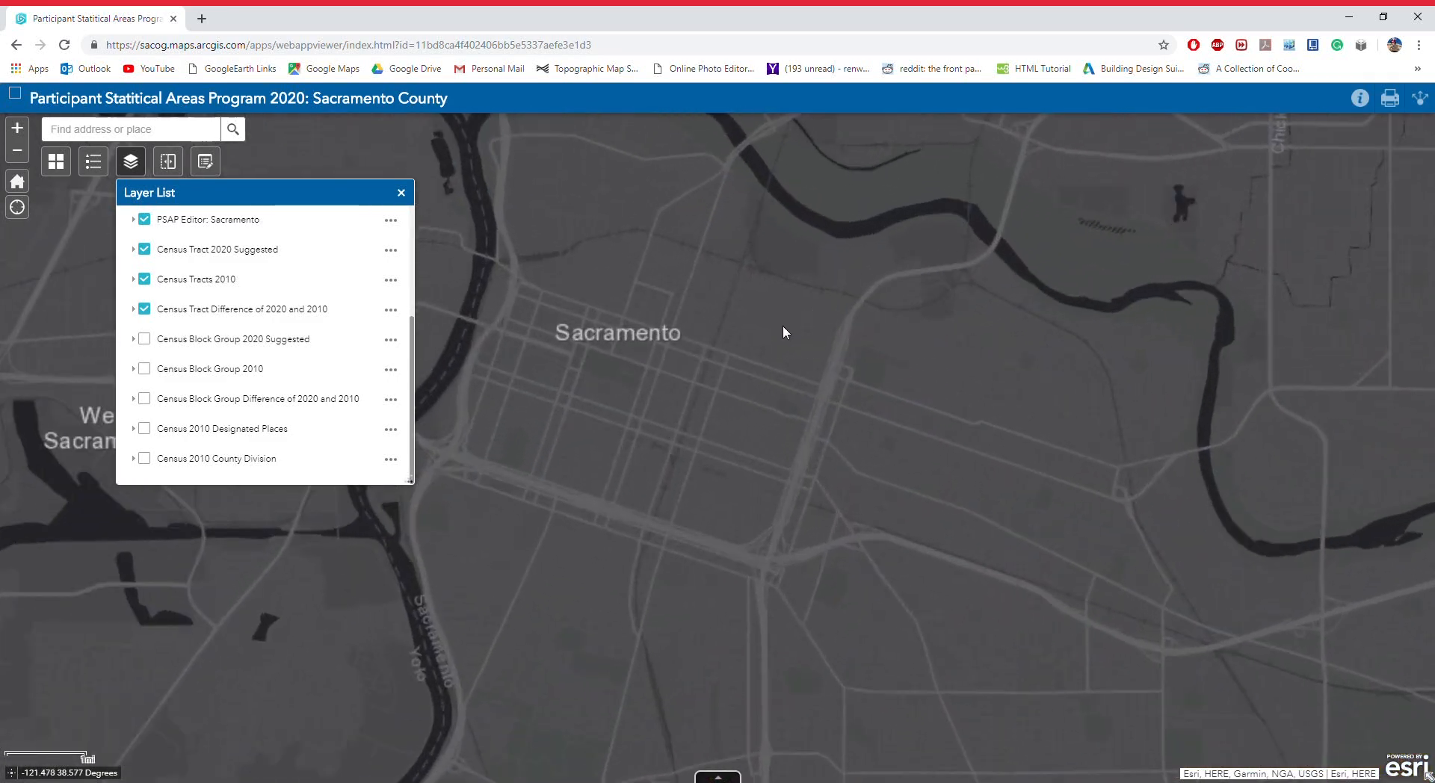
left_click_drag(752, 277, 992, 381)
scroll(966, 312, "up", 1)
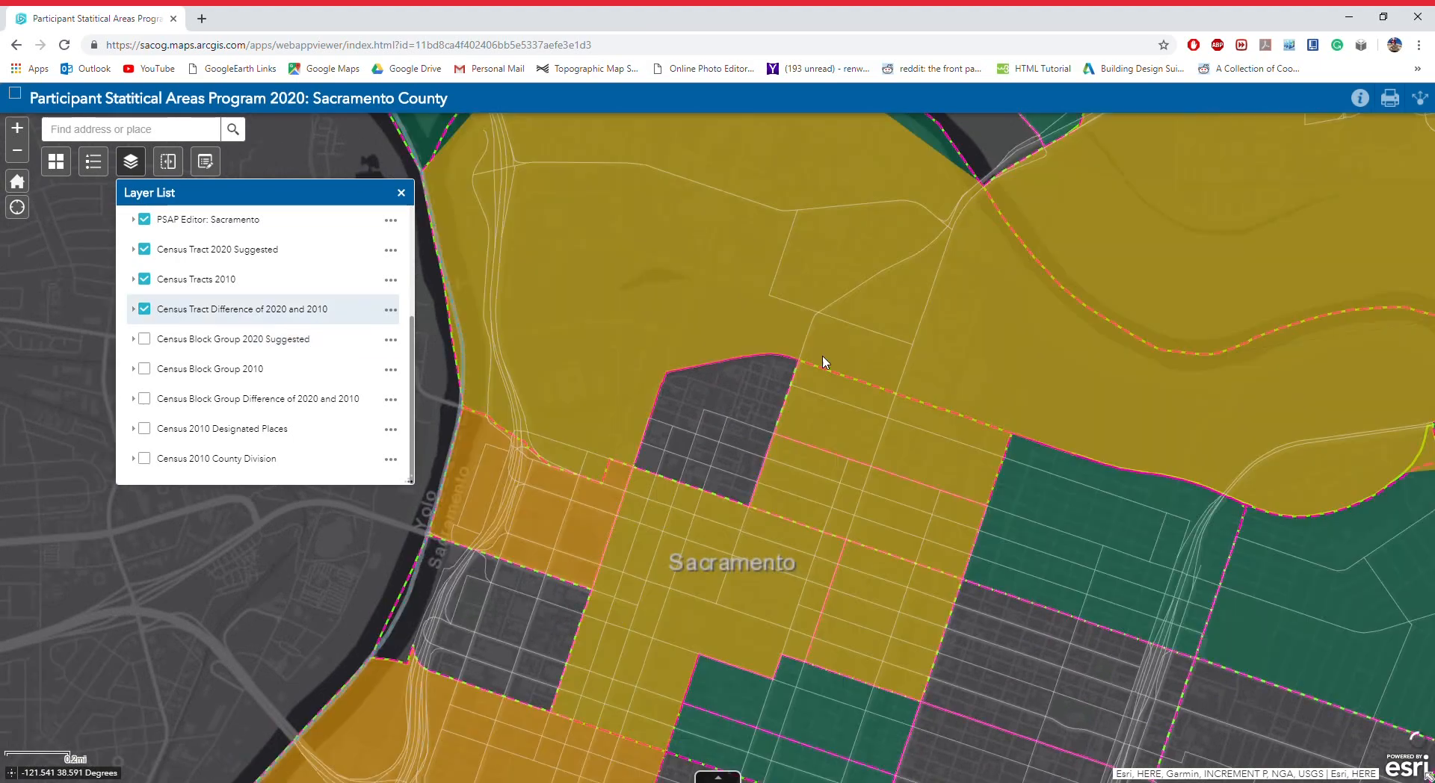
scroll(822, 357, "down", 1)
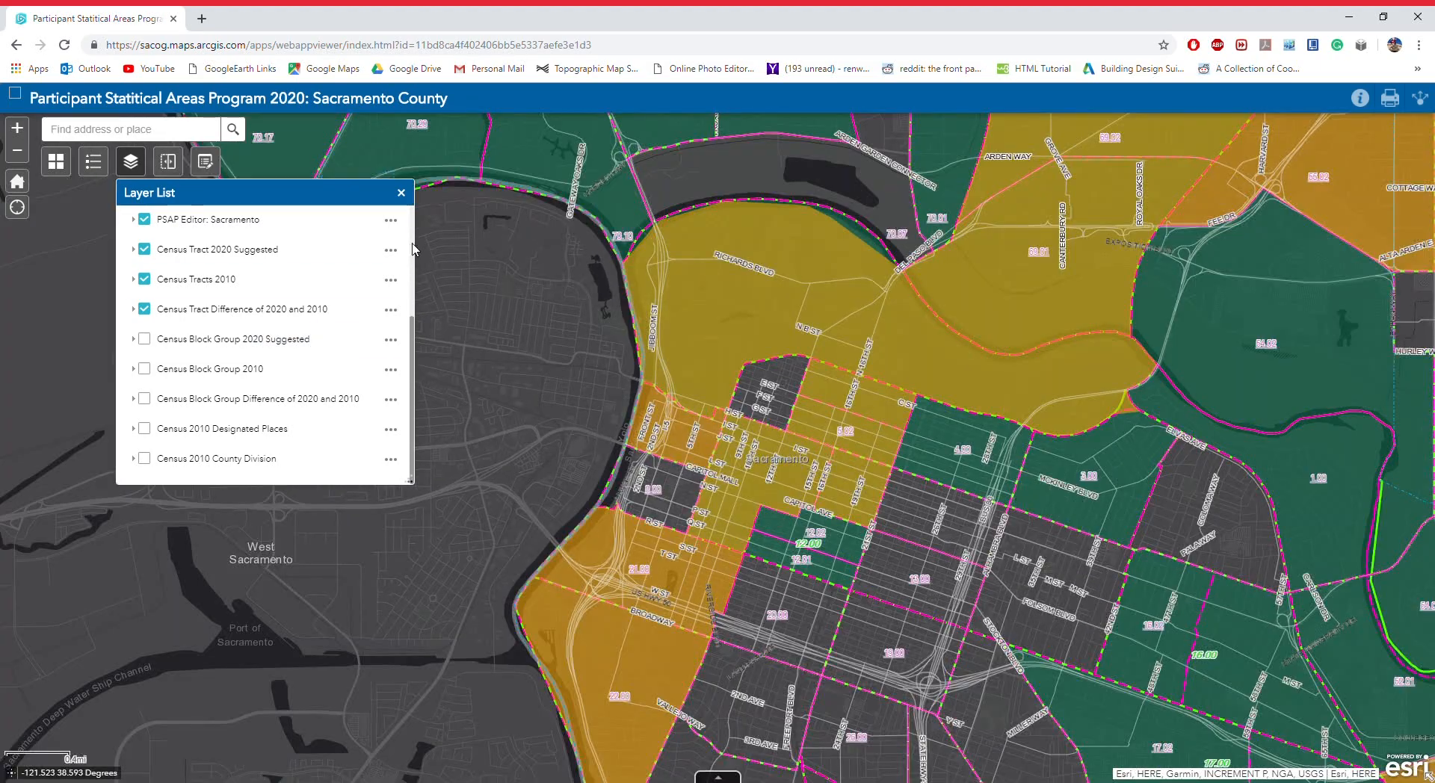
scroll(404, 257, "up", 3)
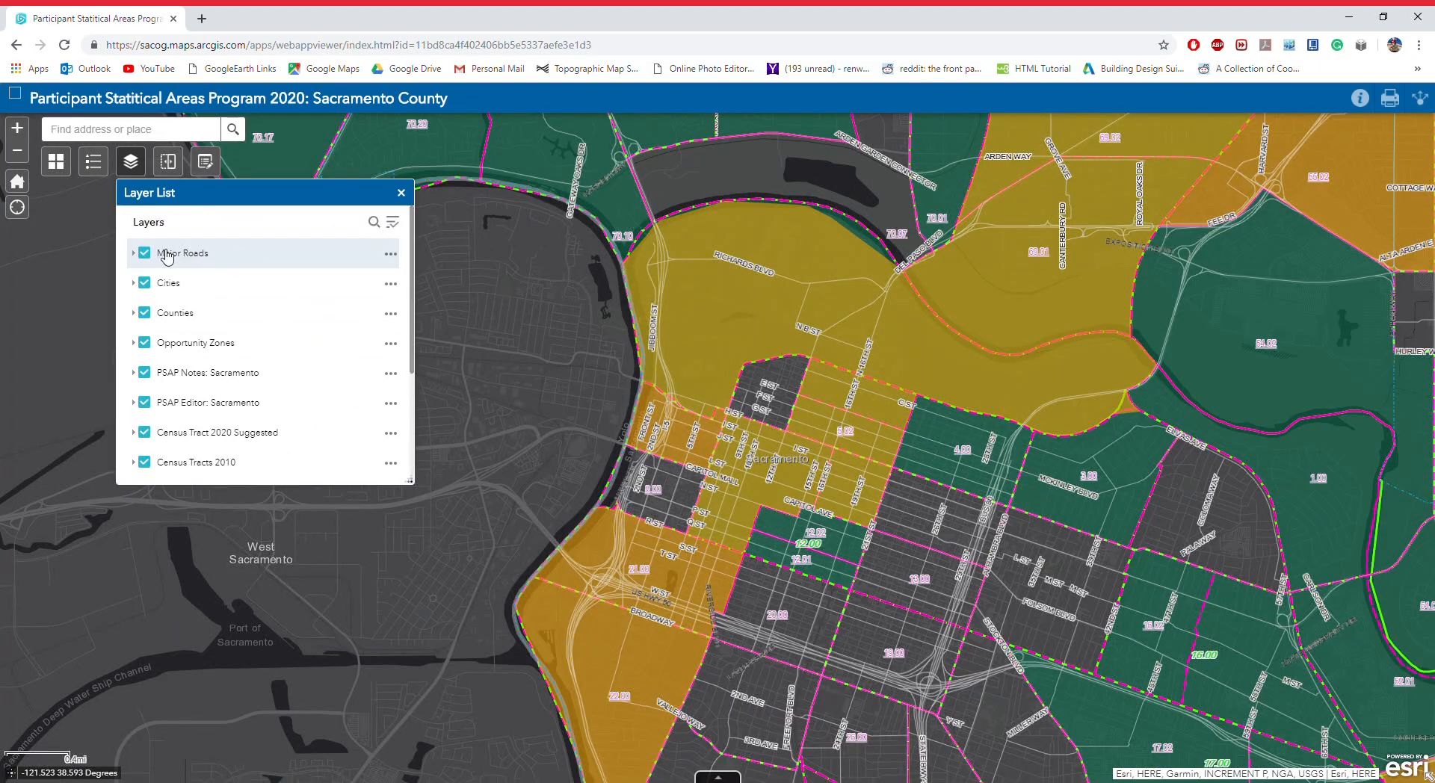
- Hide the Major Roads and Opportunity Zones layers
left_click(144, 254)
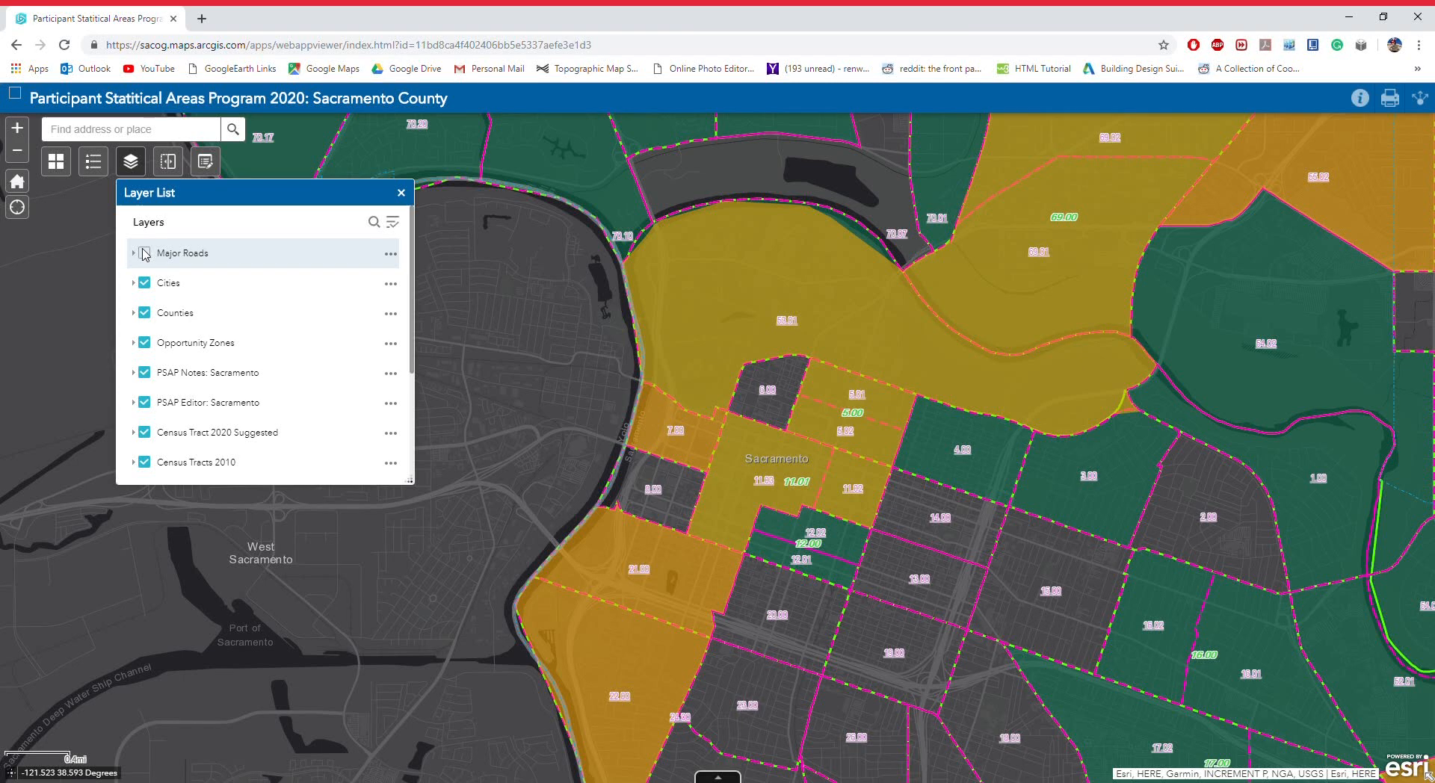
left_click(145, 343)
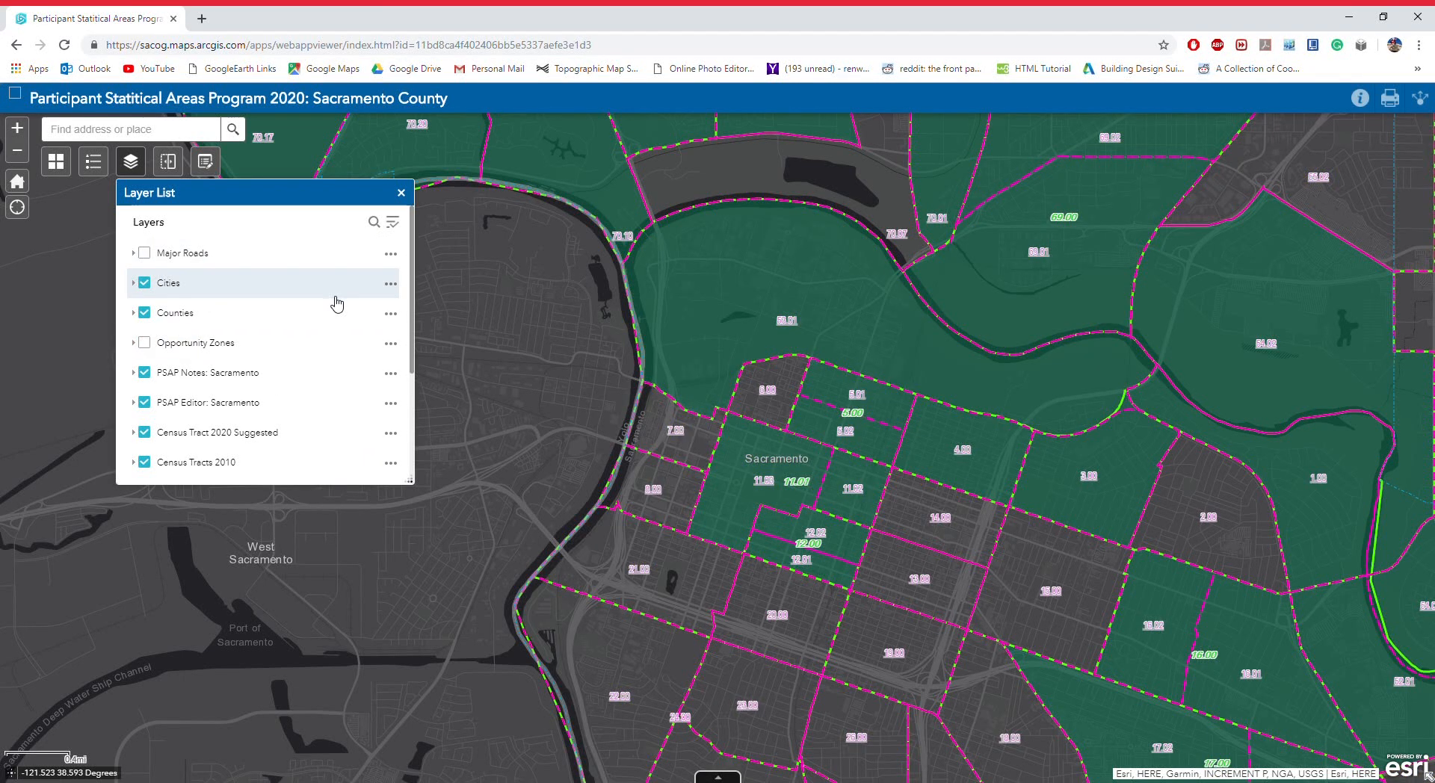
left_click_drag(971, 511, 972, 438)
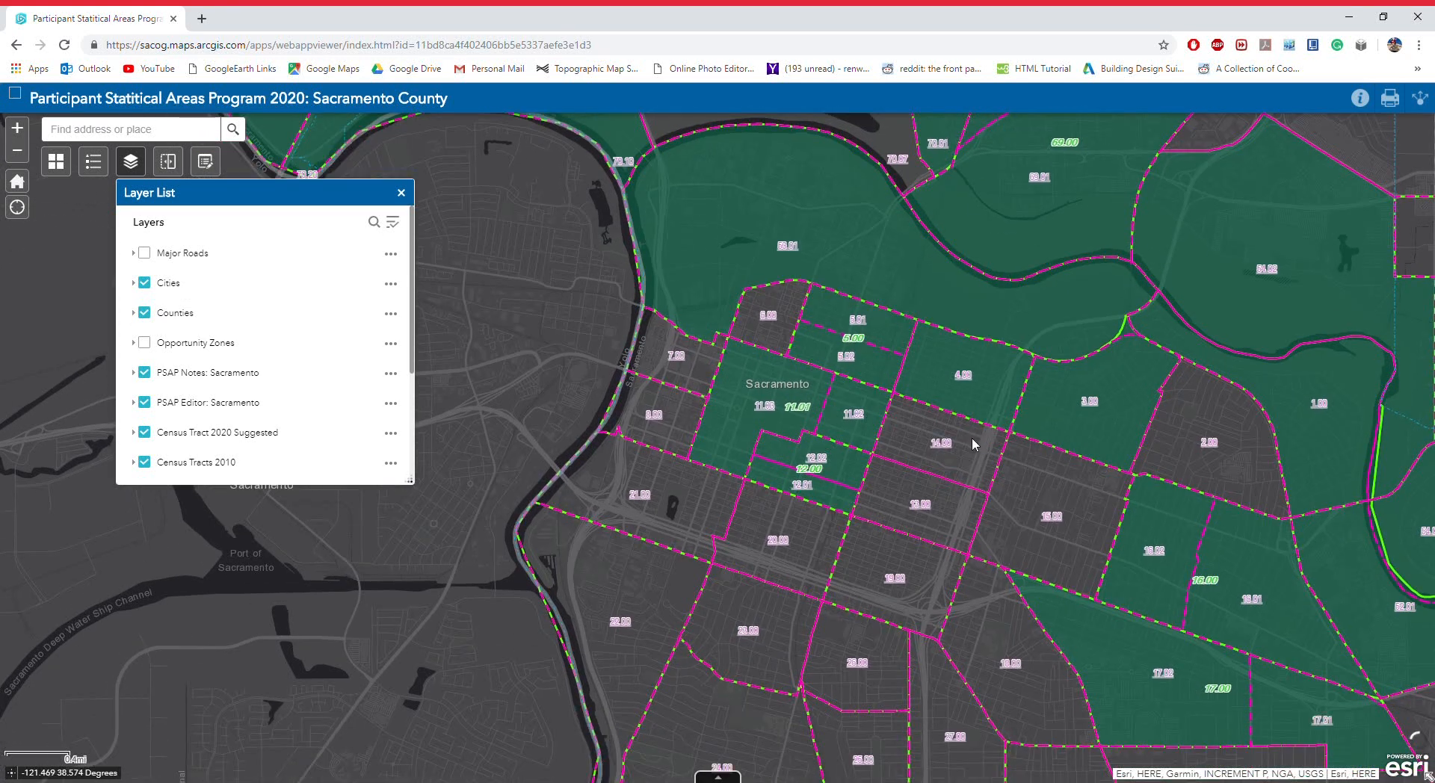
scroll(364, 404, "down", 3)
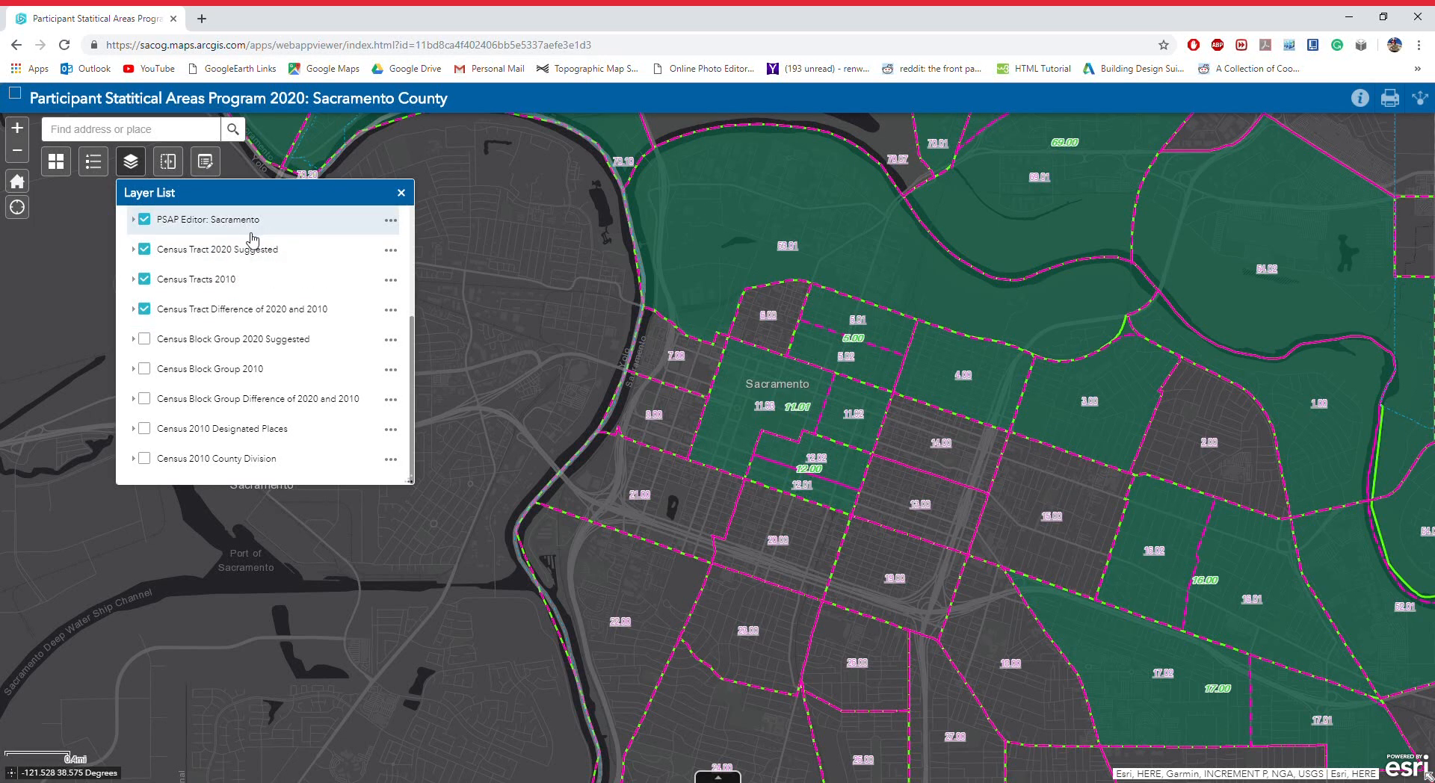
- Expand Census Tract 2020 Suggested and Census Tracts 2010 to show their legend symbols
left_click(133, 251)
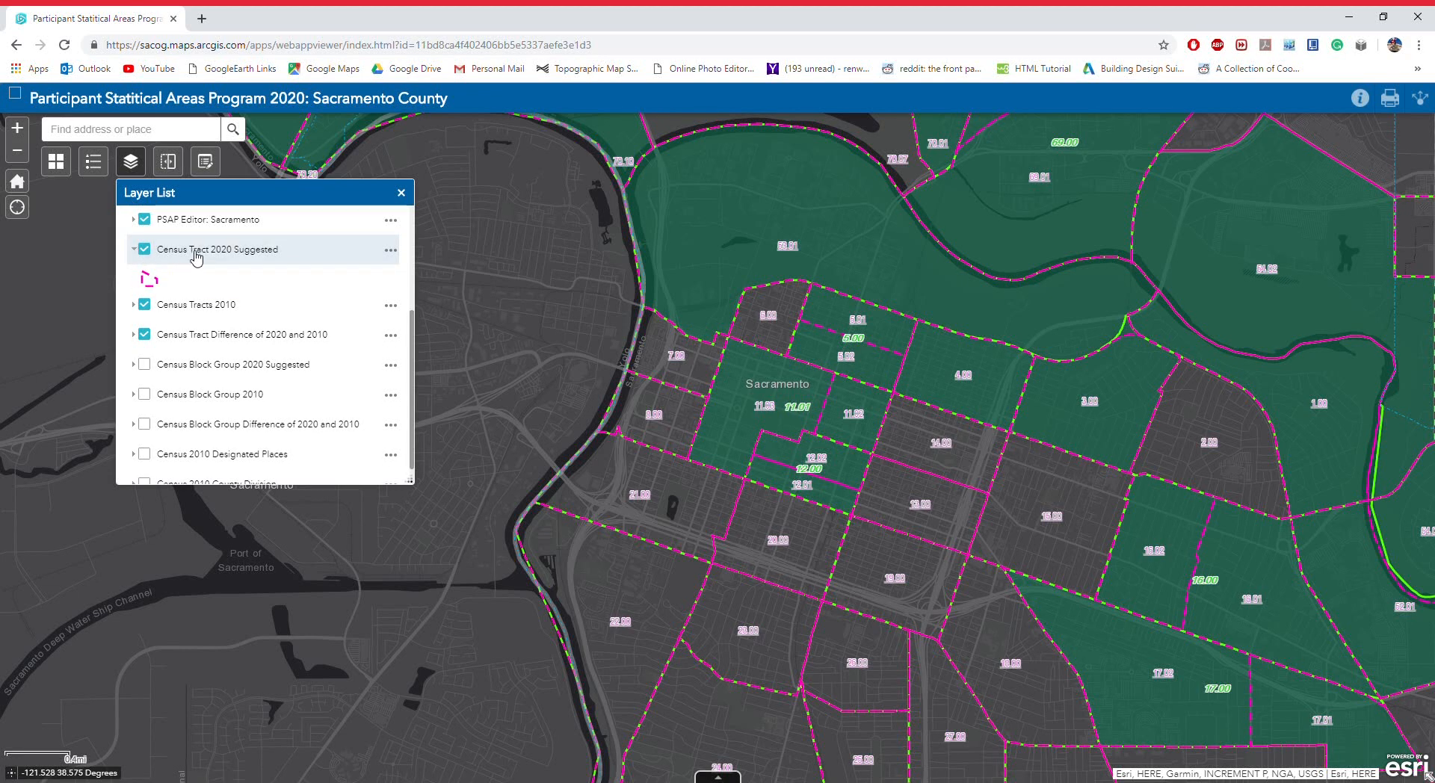
left_click(134, 305)
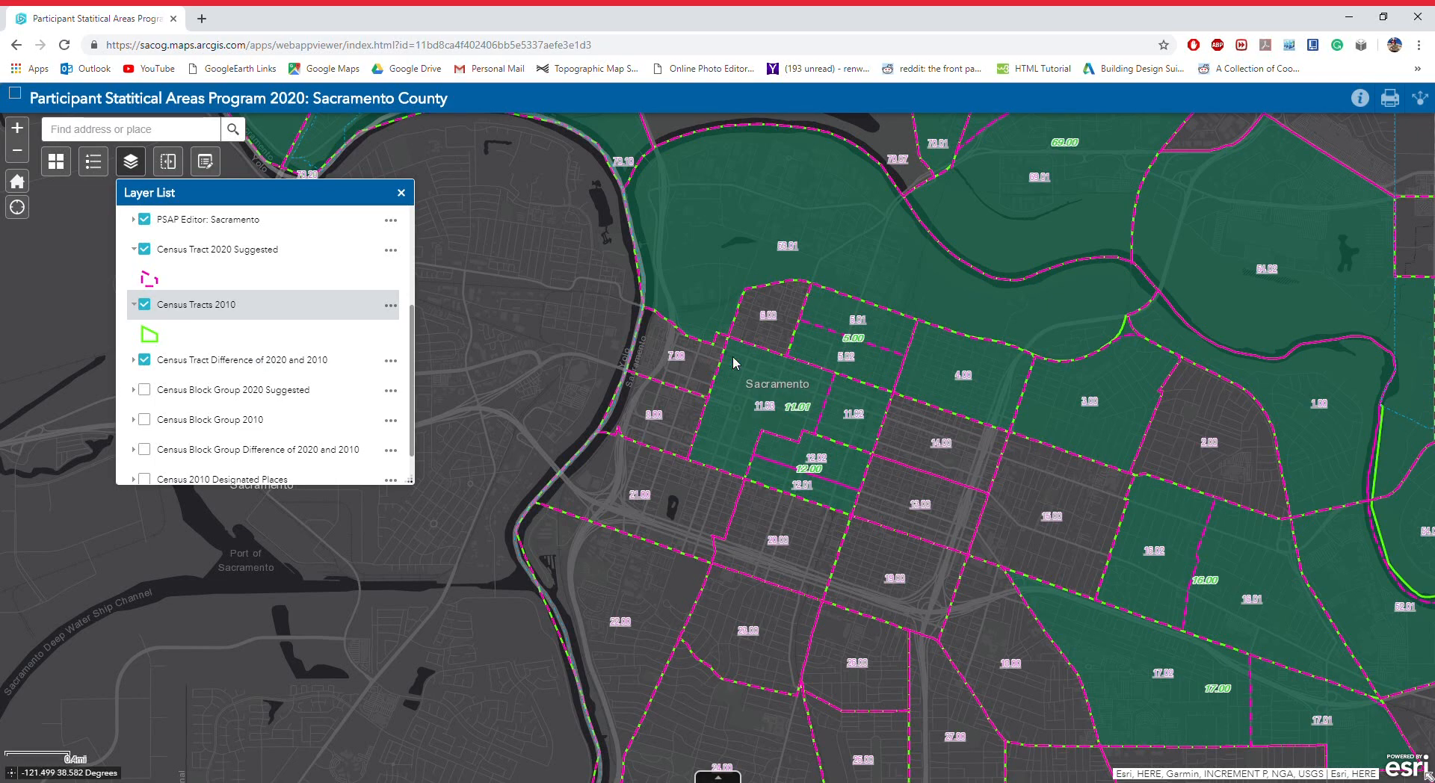
scroll(793, 379, "up", 1)
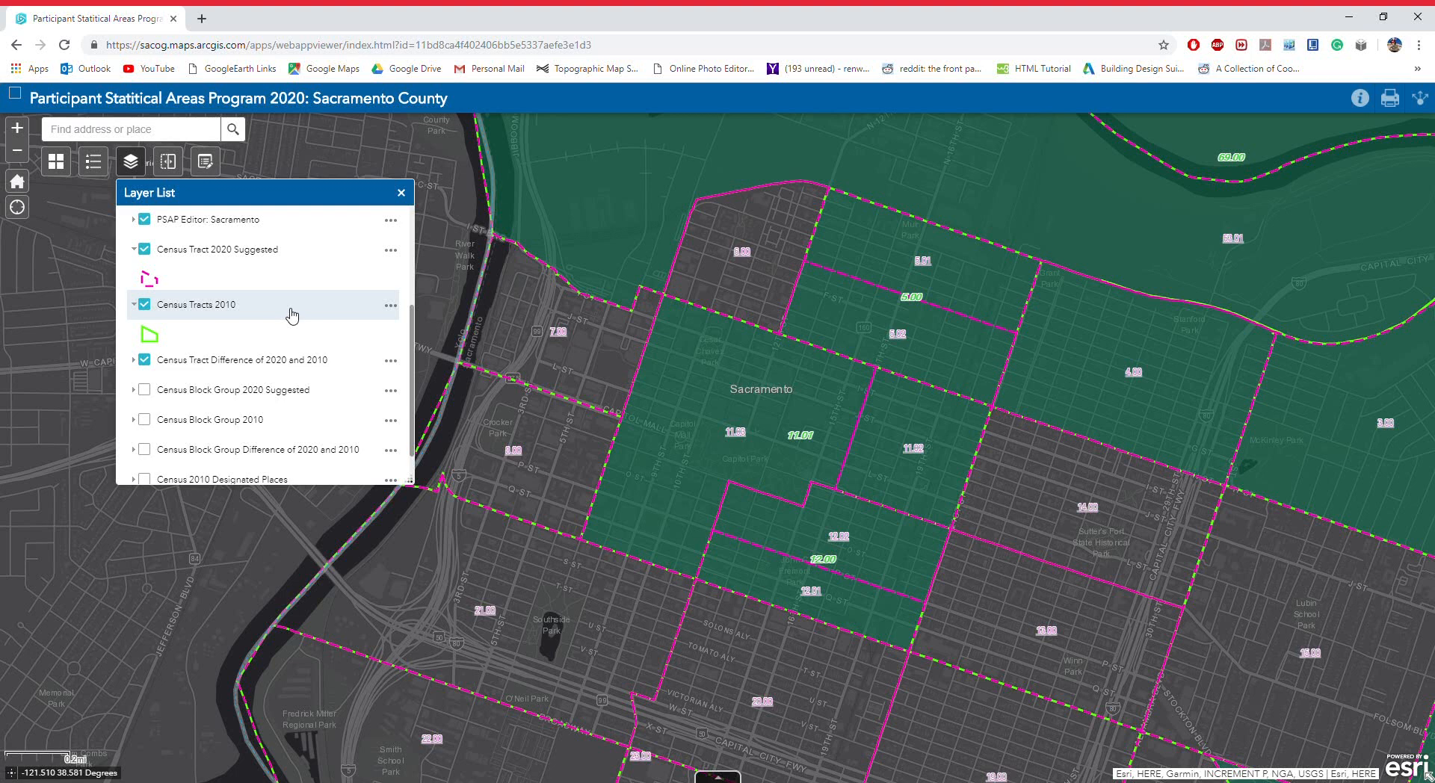
- Hide the Census Tract 2020 Suggested labels and leave that layer switched off
left_click(391, 251)
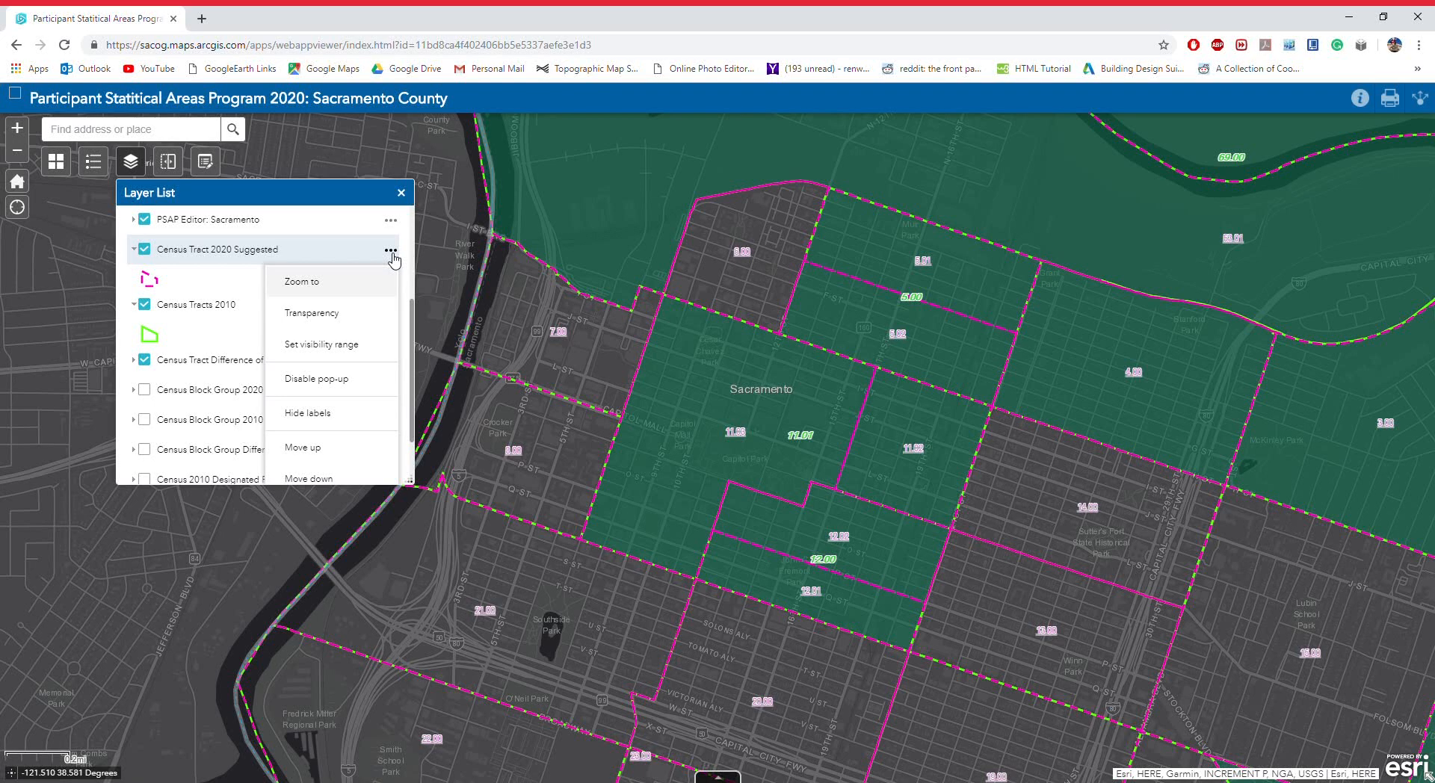
left_click(341, 423)
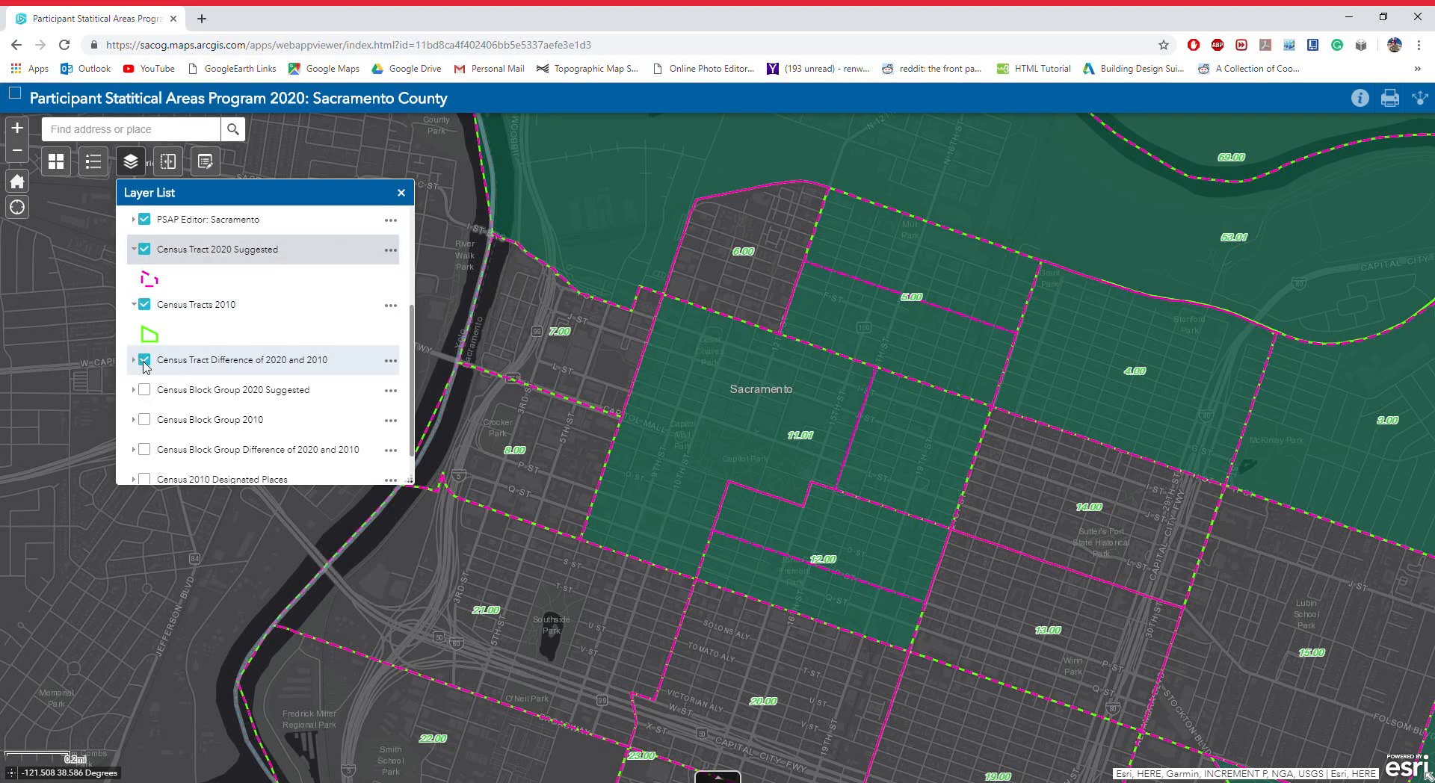
left_click(144, 250)
left_click(145, 250)
left_click(144, 250)
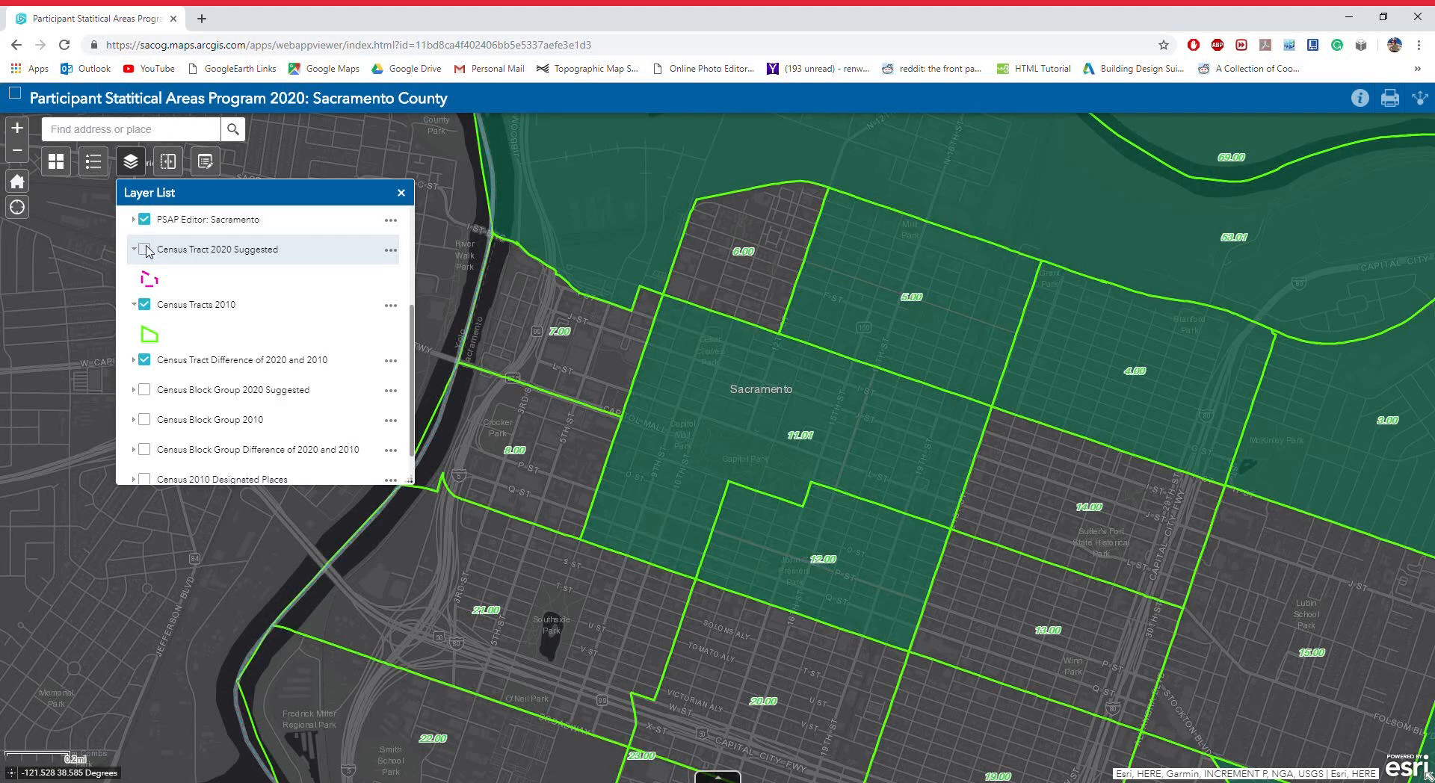
left_click(146, 249)
left_click(146, 249)
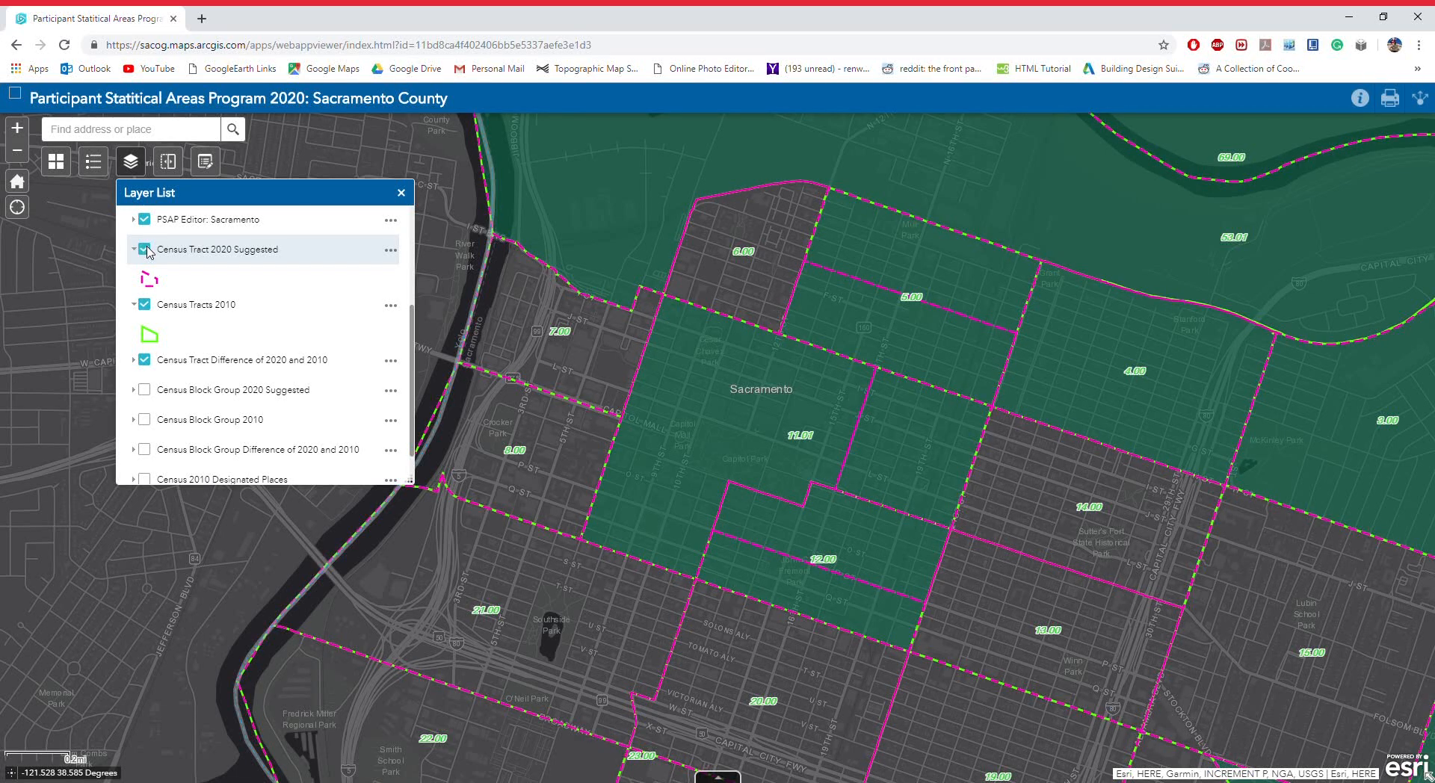
left_click(146, 249)
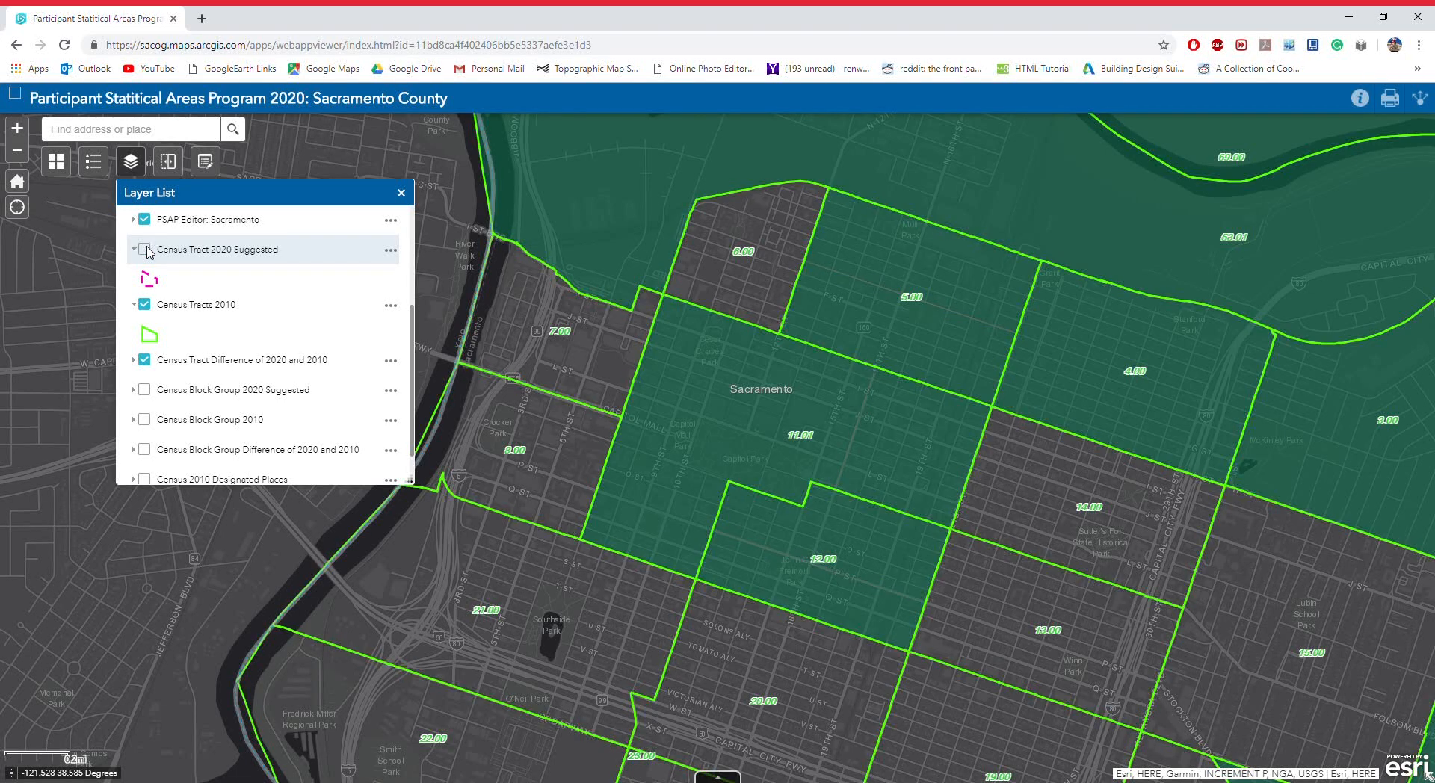
- Switch to the Legend and scroll through the visible layers' symbol entries
left_click(93, 161)
scroll(227, 288, "down", 2)
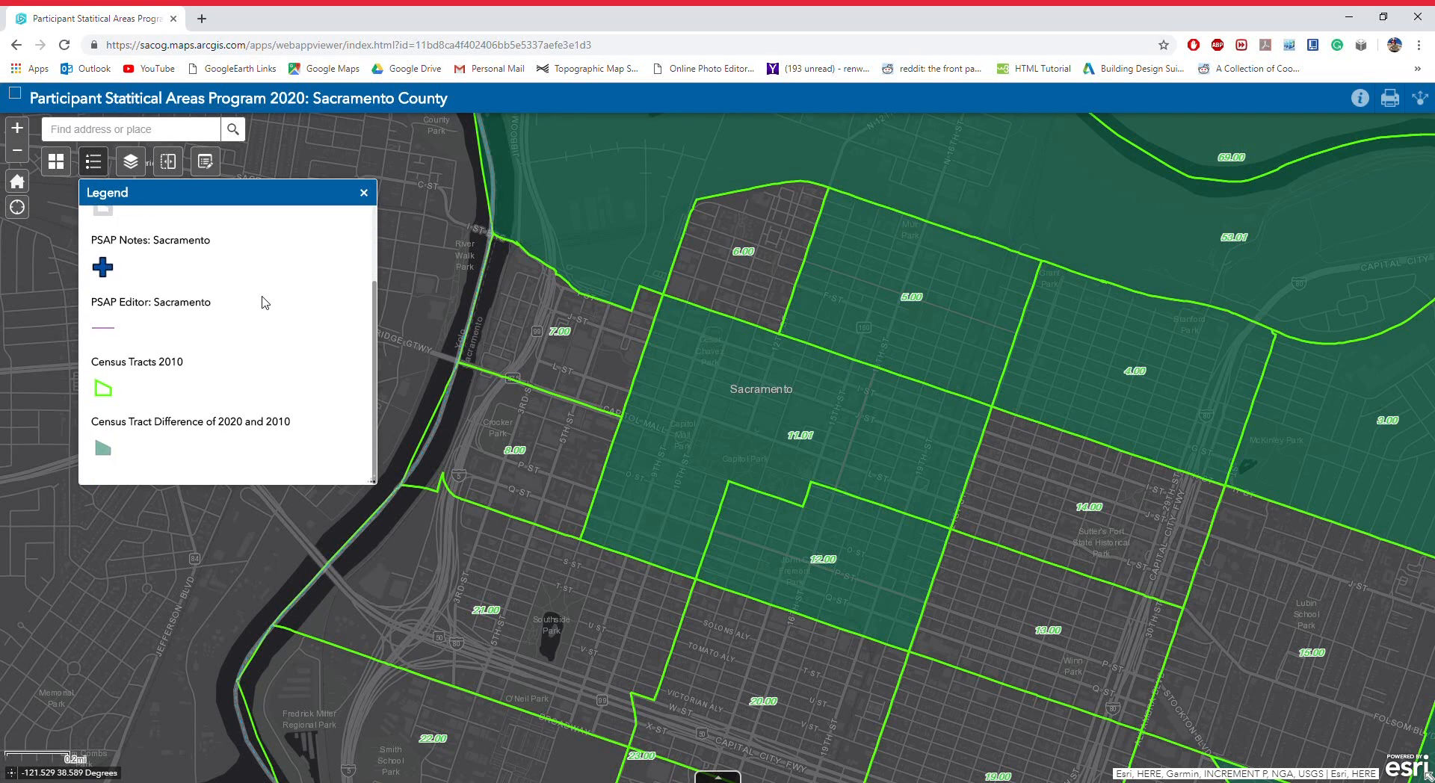
scroll(265, 303, "up", 2)
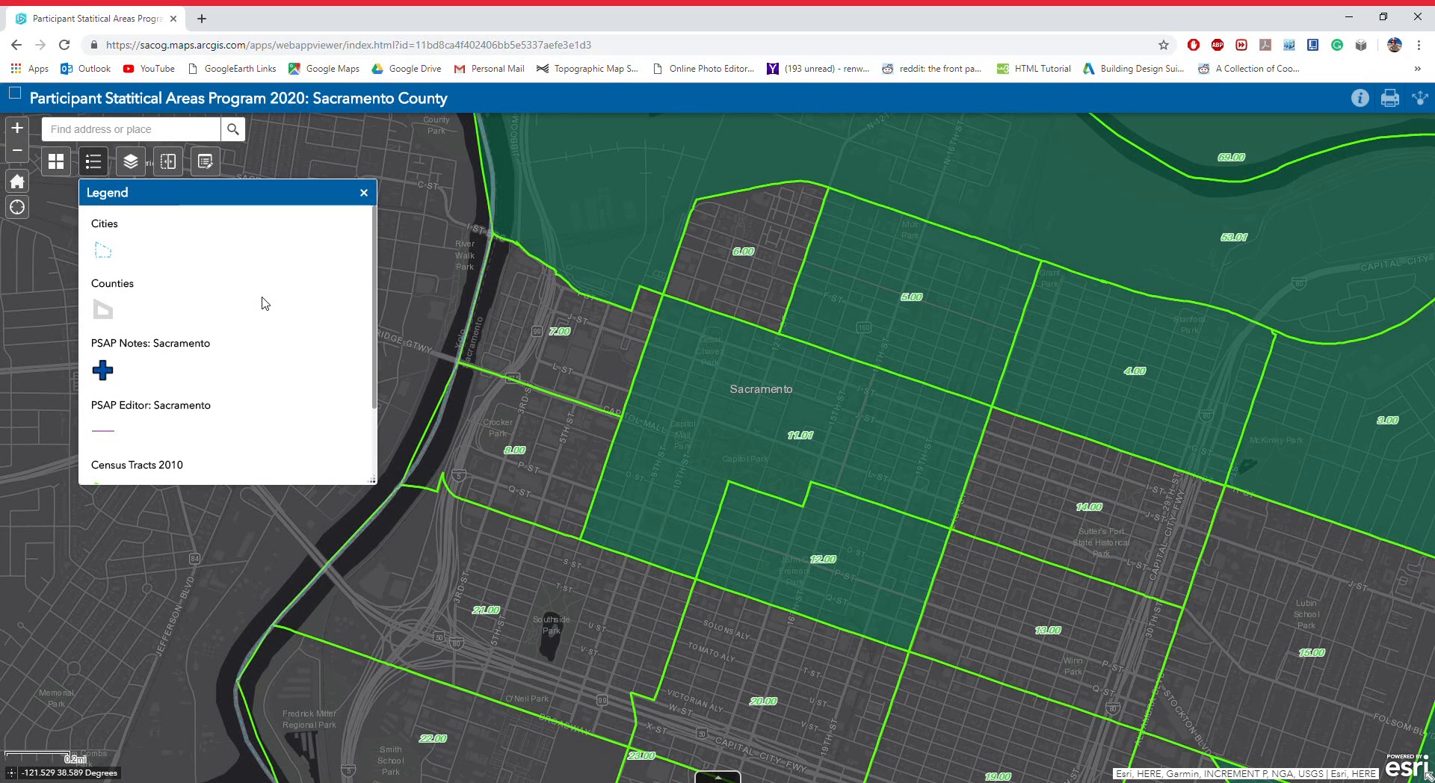
scroll(266, 304, "down", 2)
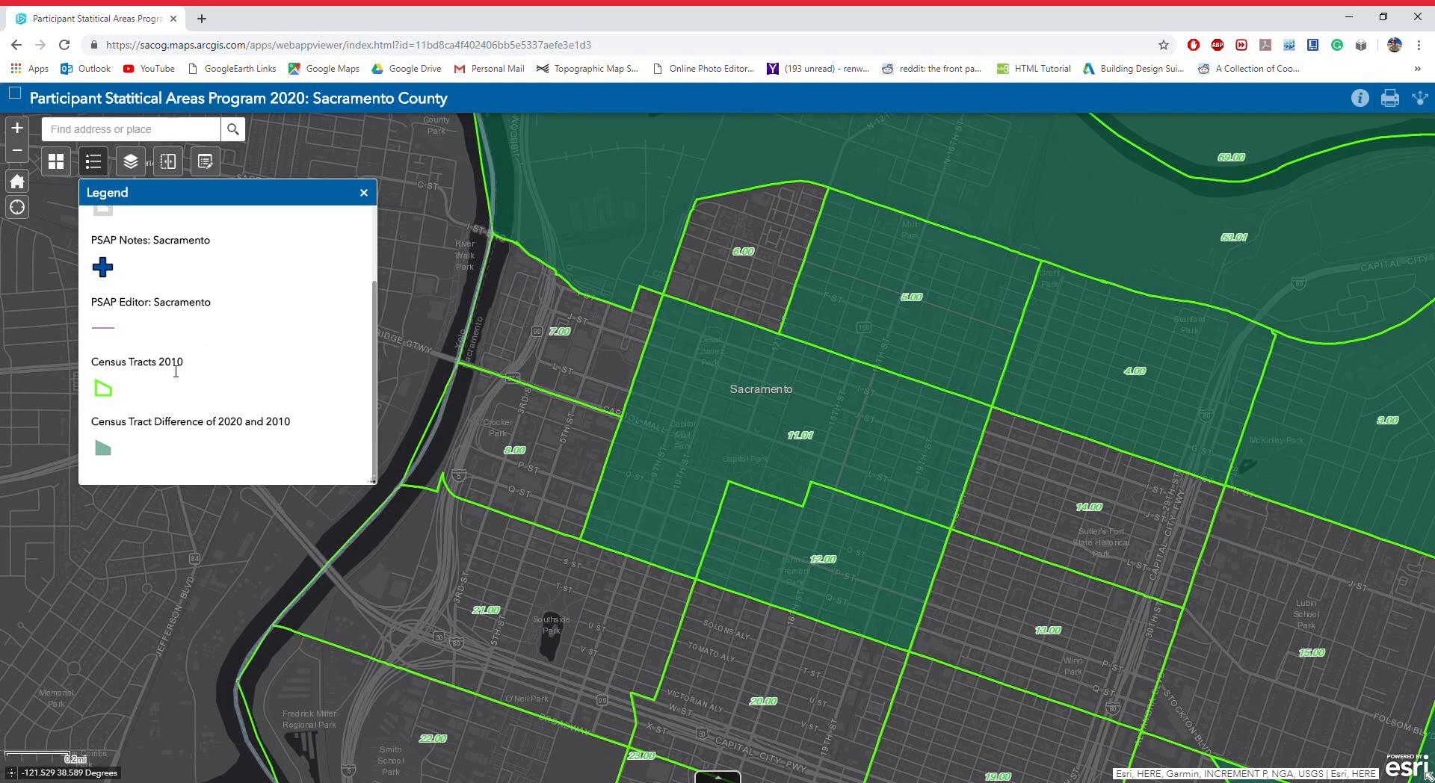
scroll(176, 372, "up", 2)
scroll(170, 399, "down", 2)
- In the Layer List, turn off the 2020 suggested, 2010 and difference tract layers
left_click(132, 162)
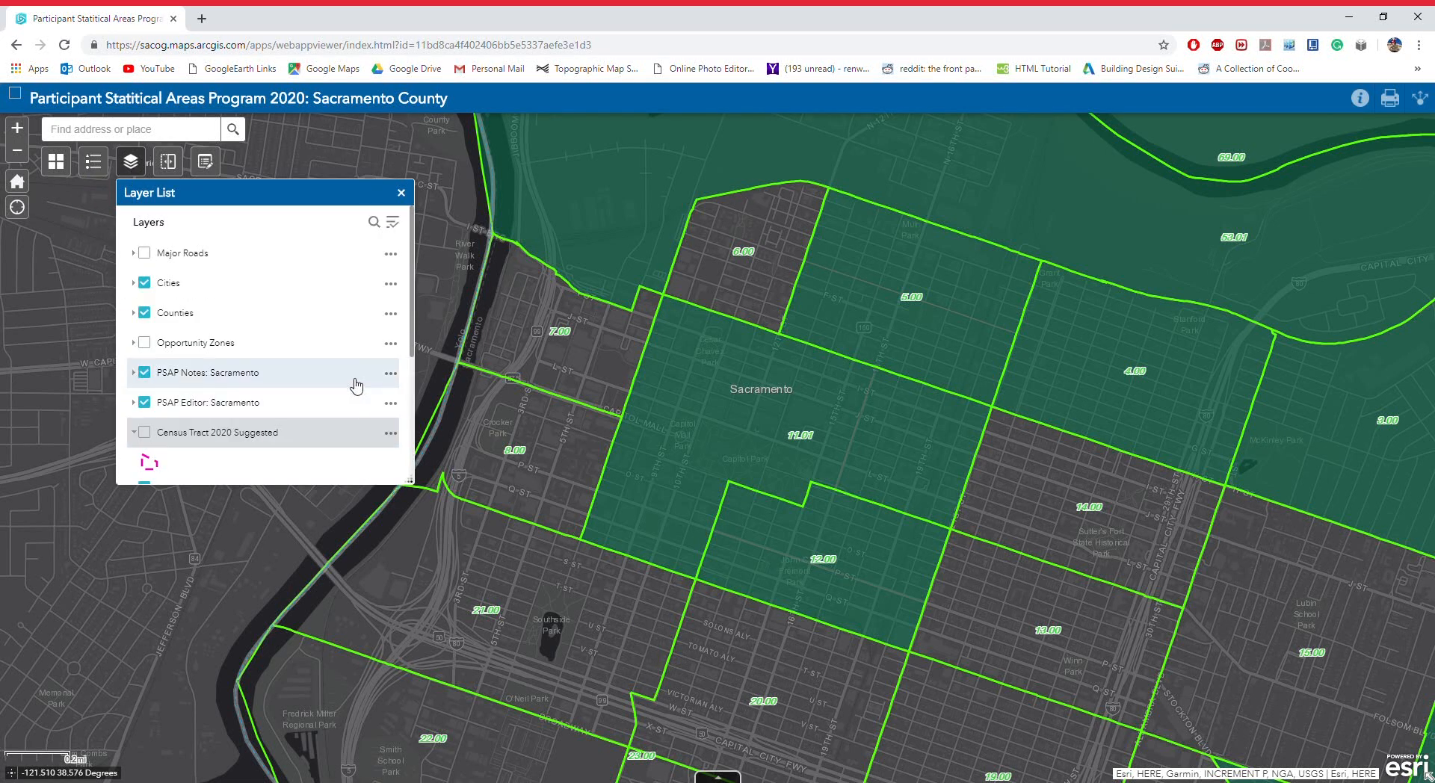
scroll(347, 341, "down", 3)
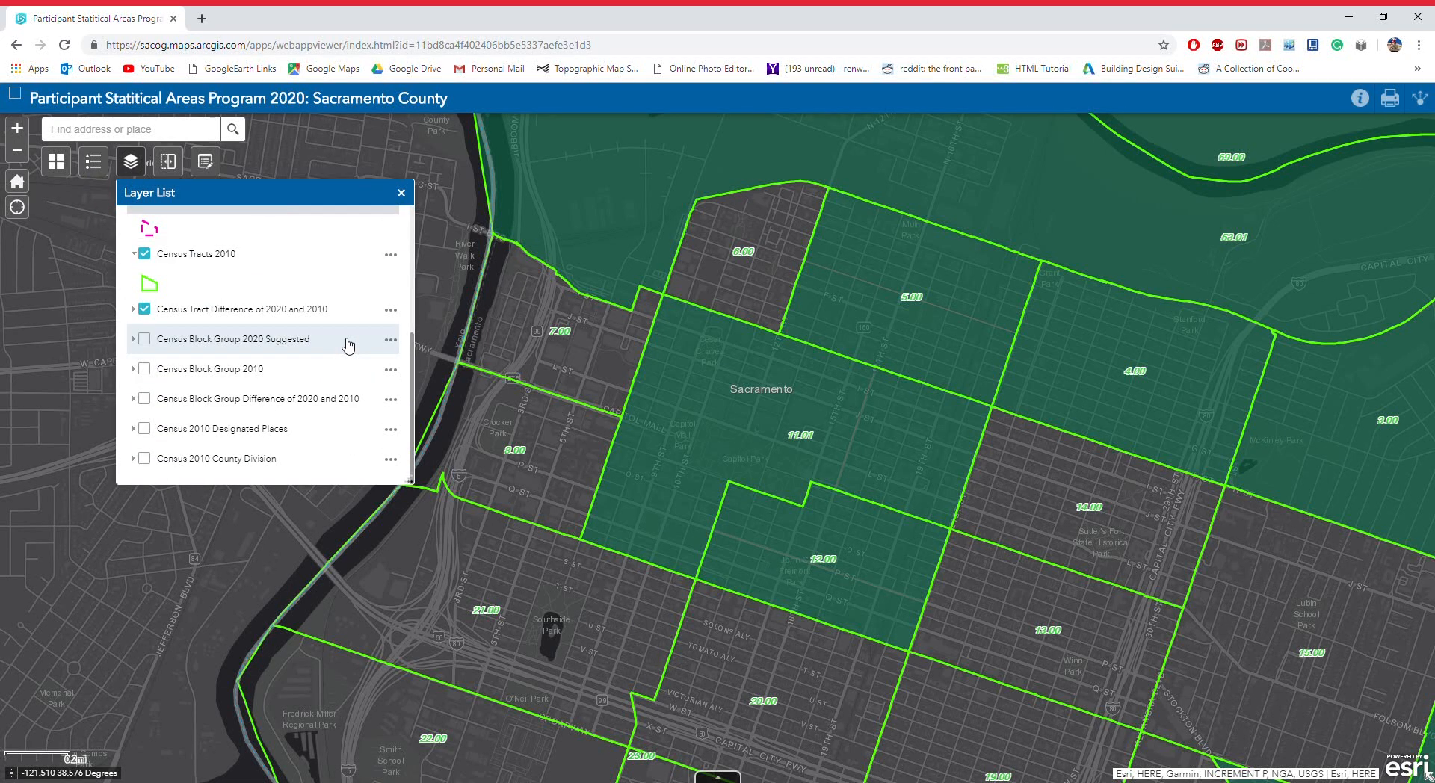
scroll(347, 342, "up", 3)
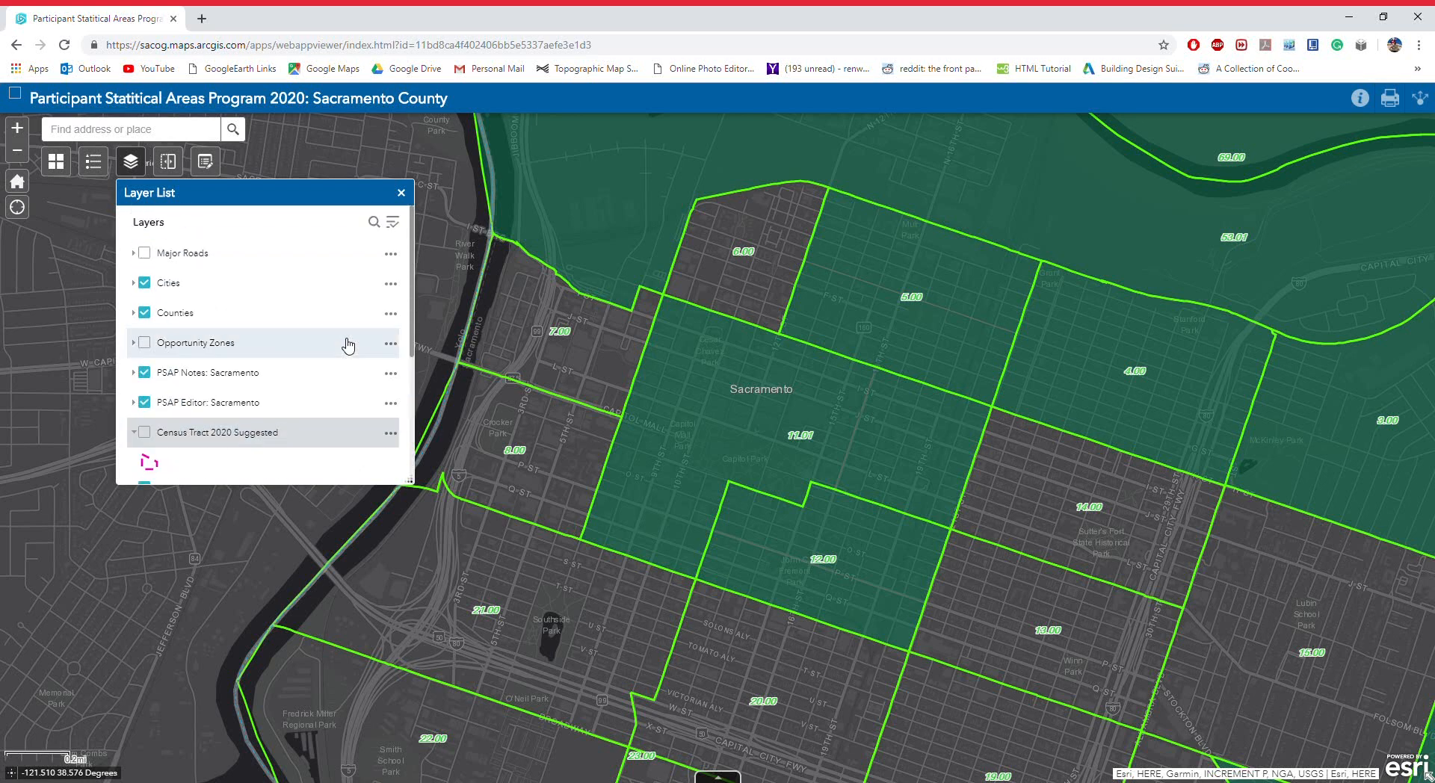
left_click(145, 432)
scroll(295, 373, "down", 3)
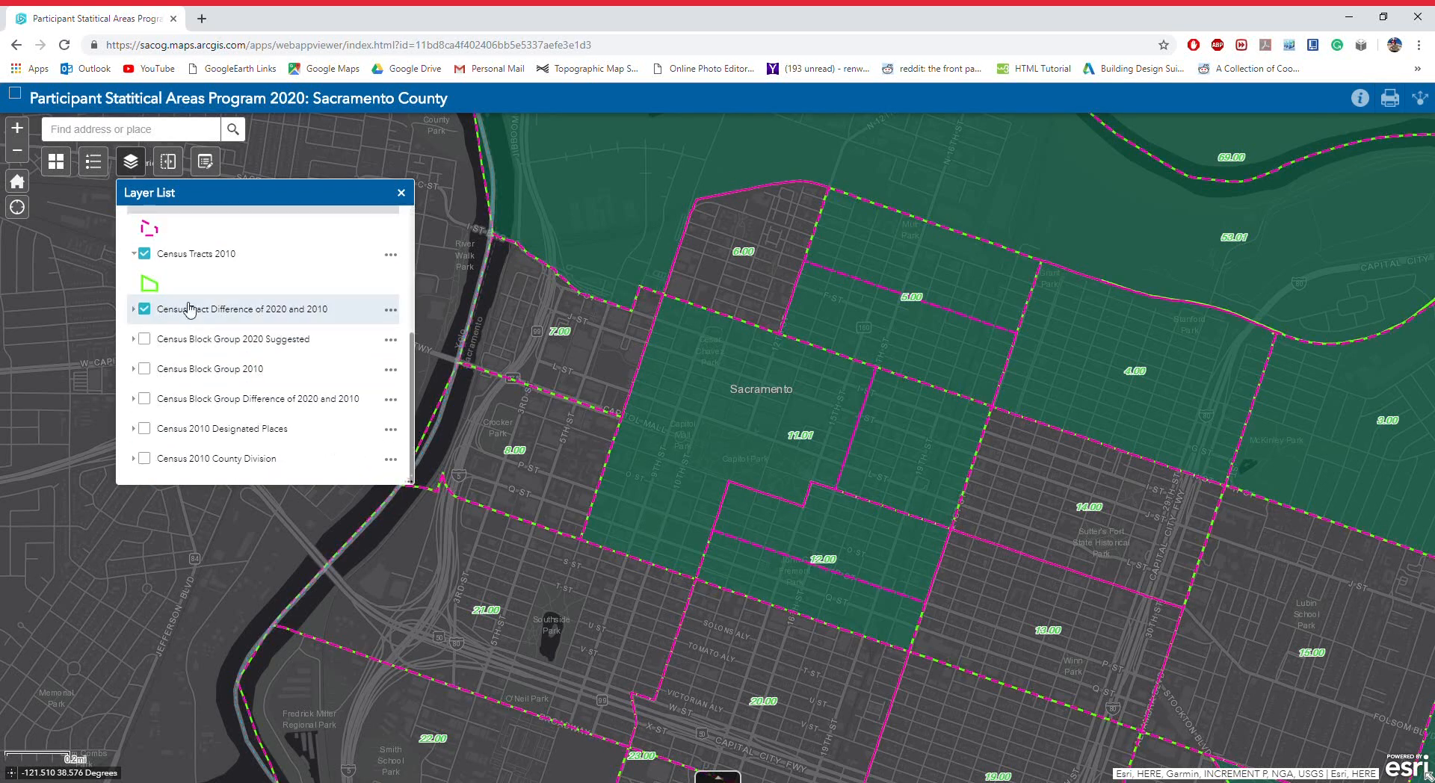
scroll(165, 299, "up", 1)
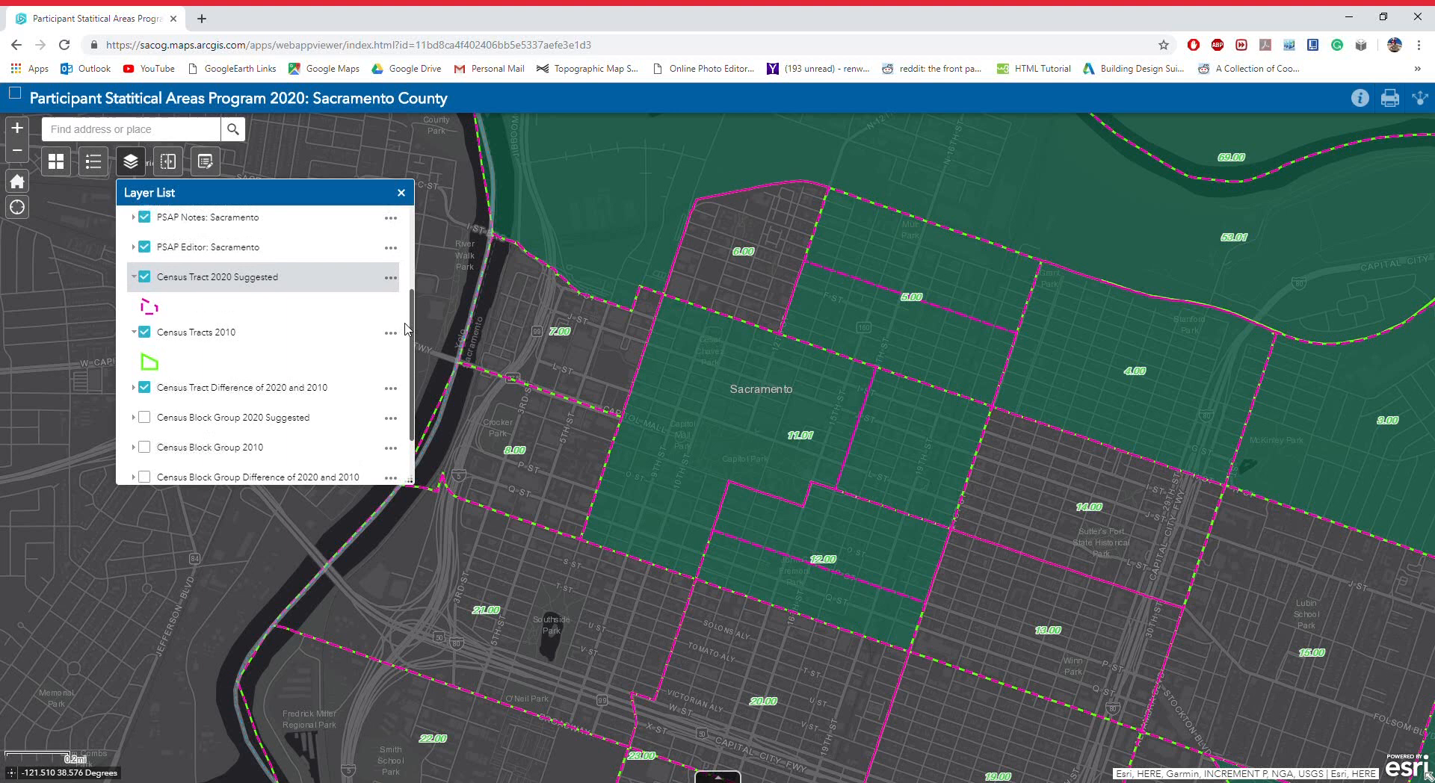
left_click(143, 281)
left_click(144, 335)
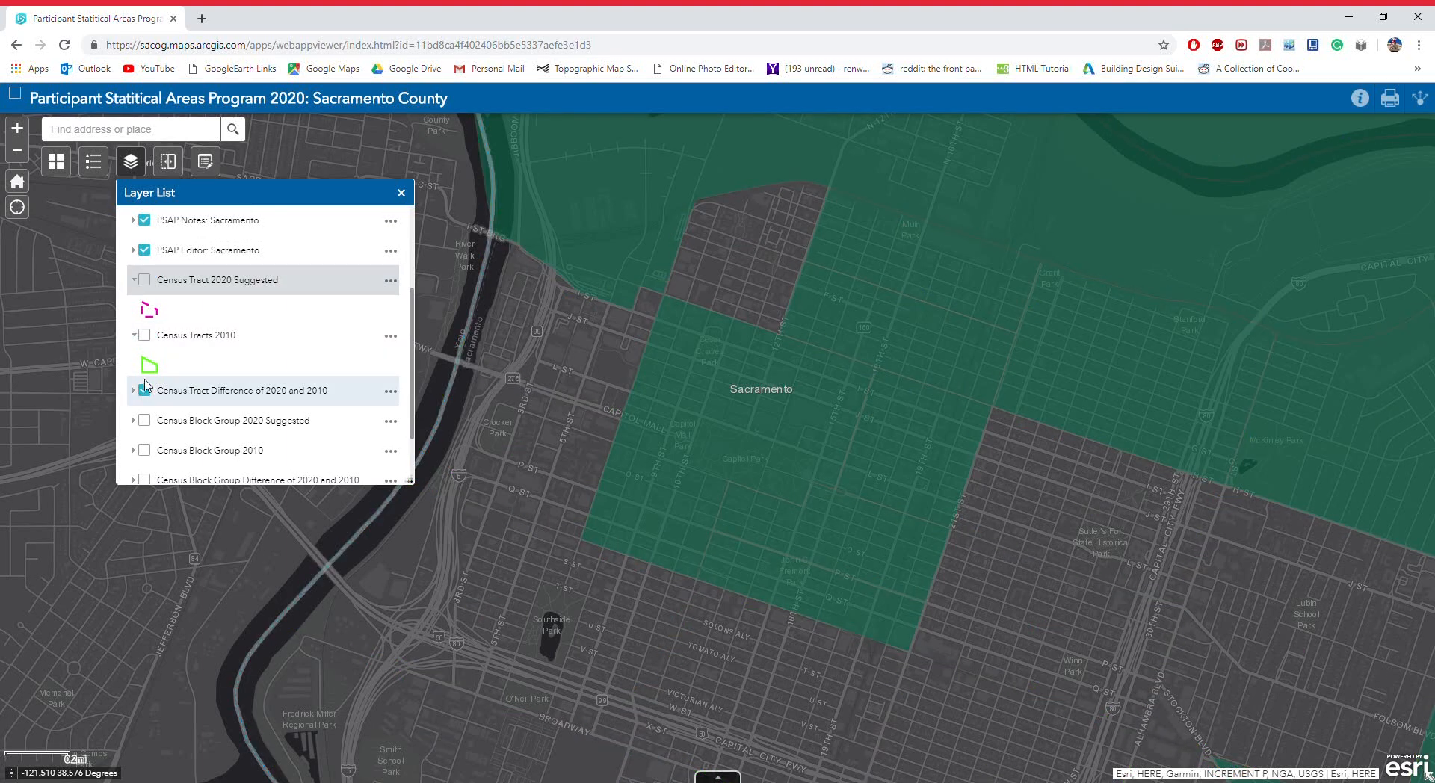
left_click(144, 391)
- Turn on the three census block group layers and compare them, expanding the 2010 legend
left_click(135, 422)
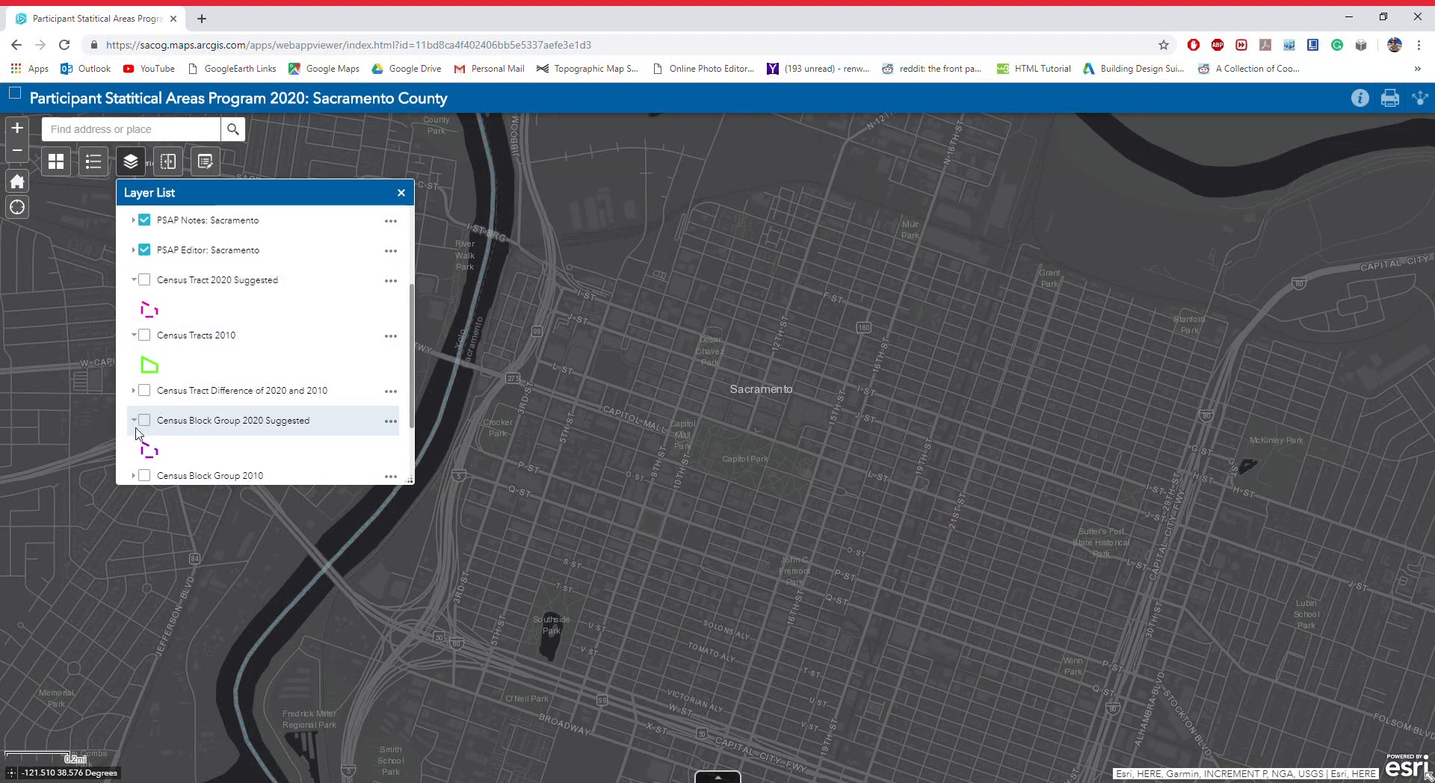
scroll(137, 434, "down", 2)
left_click(145, 314)
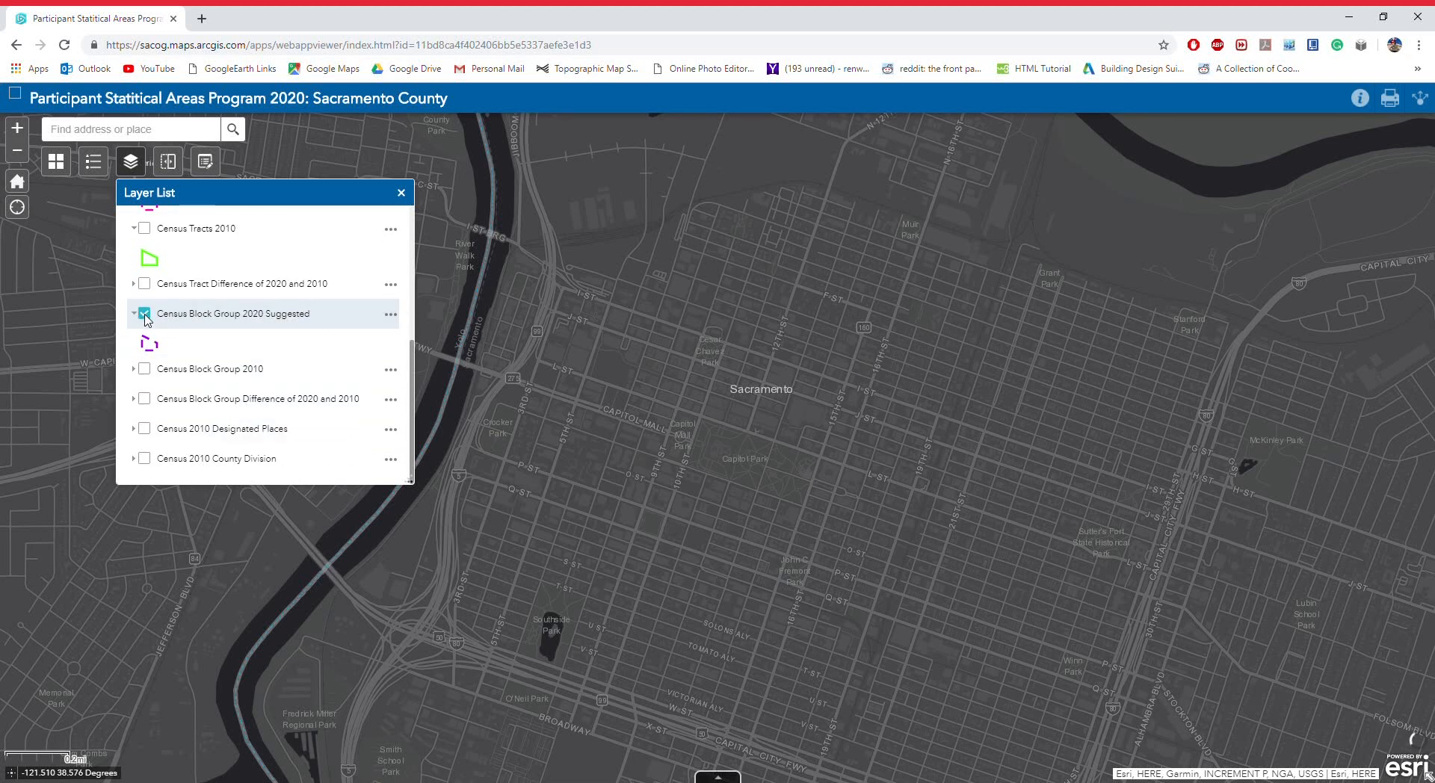
left_click(144, 369)
left_click(144, 398)
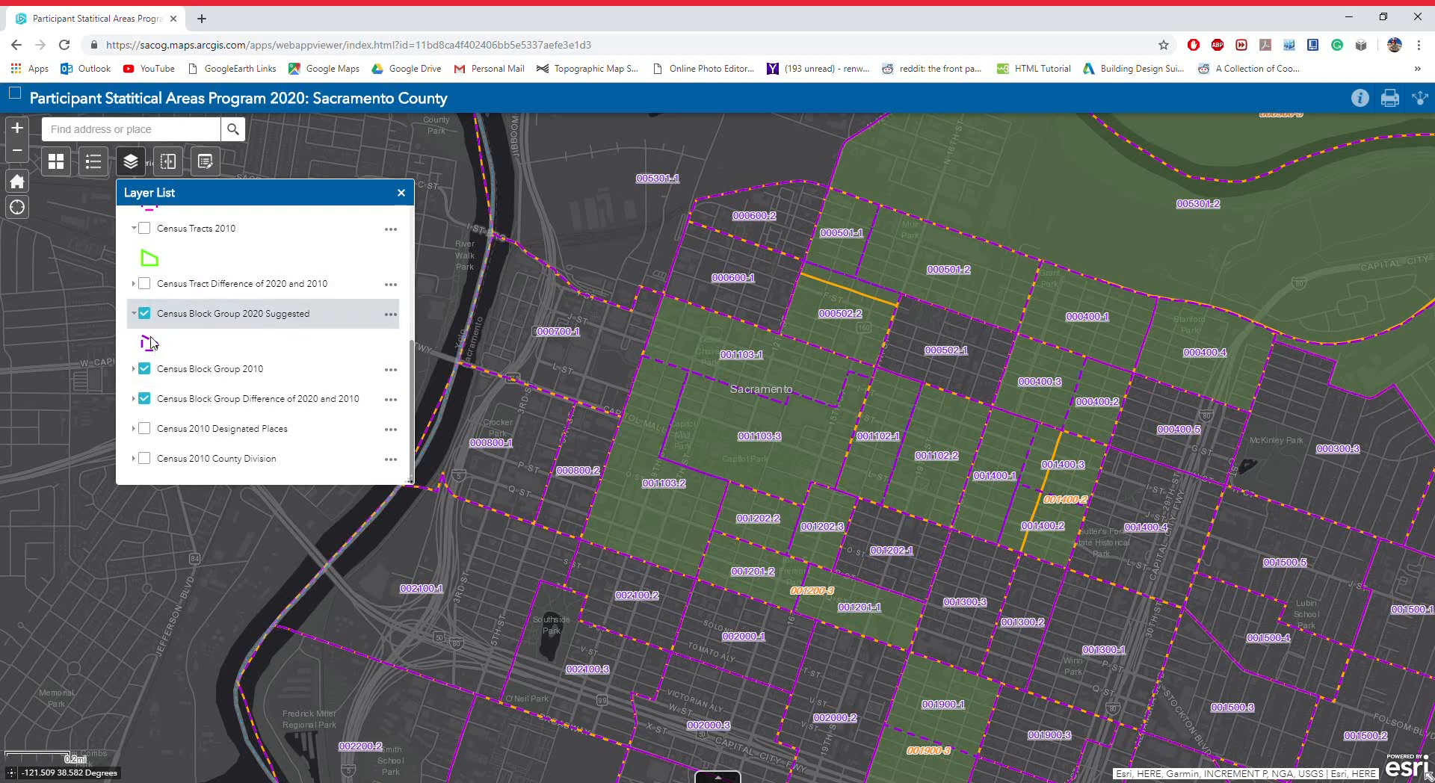
left_click(145, 314)
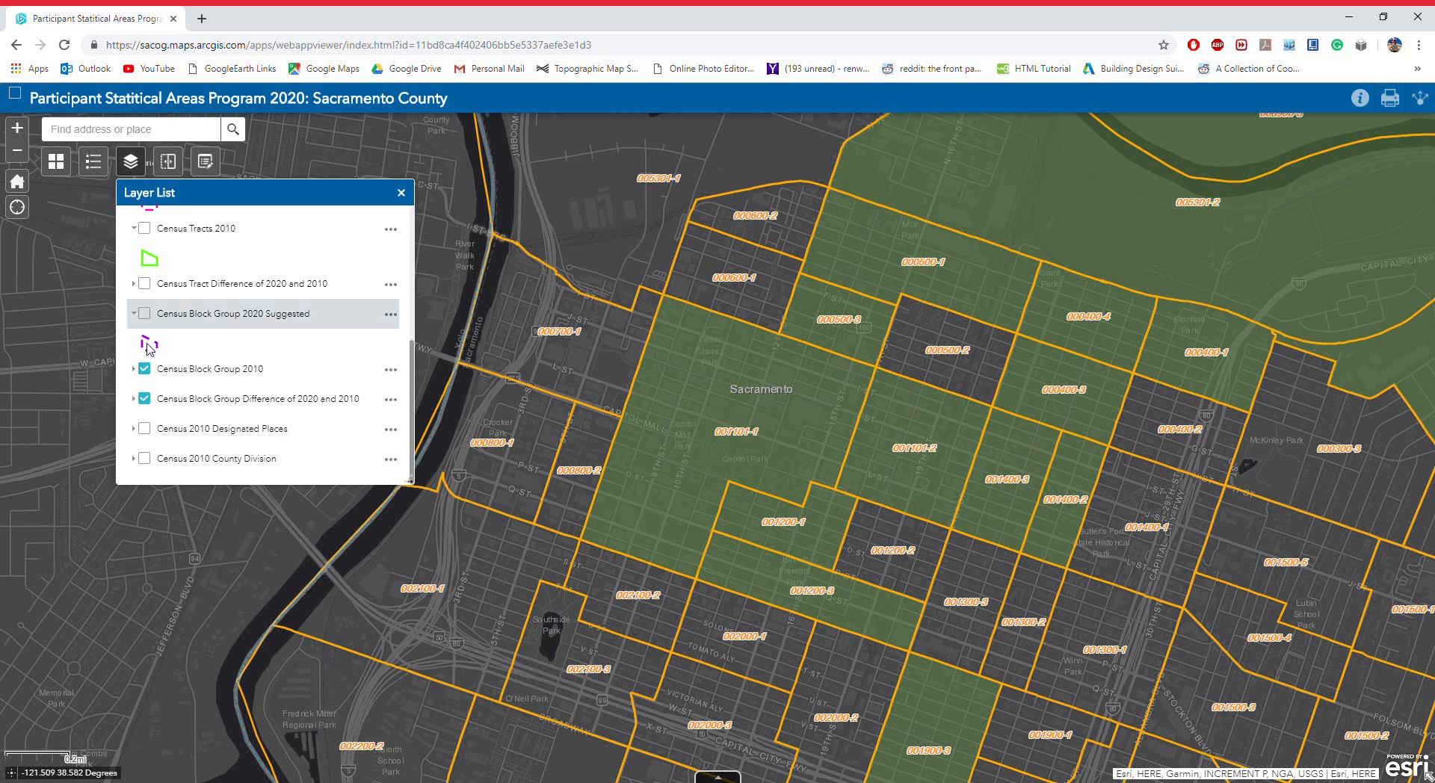
left_click(136, 370)
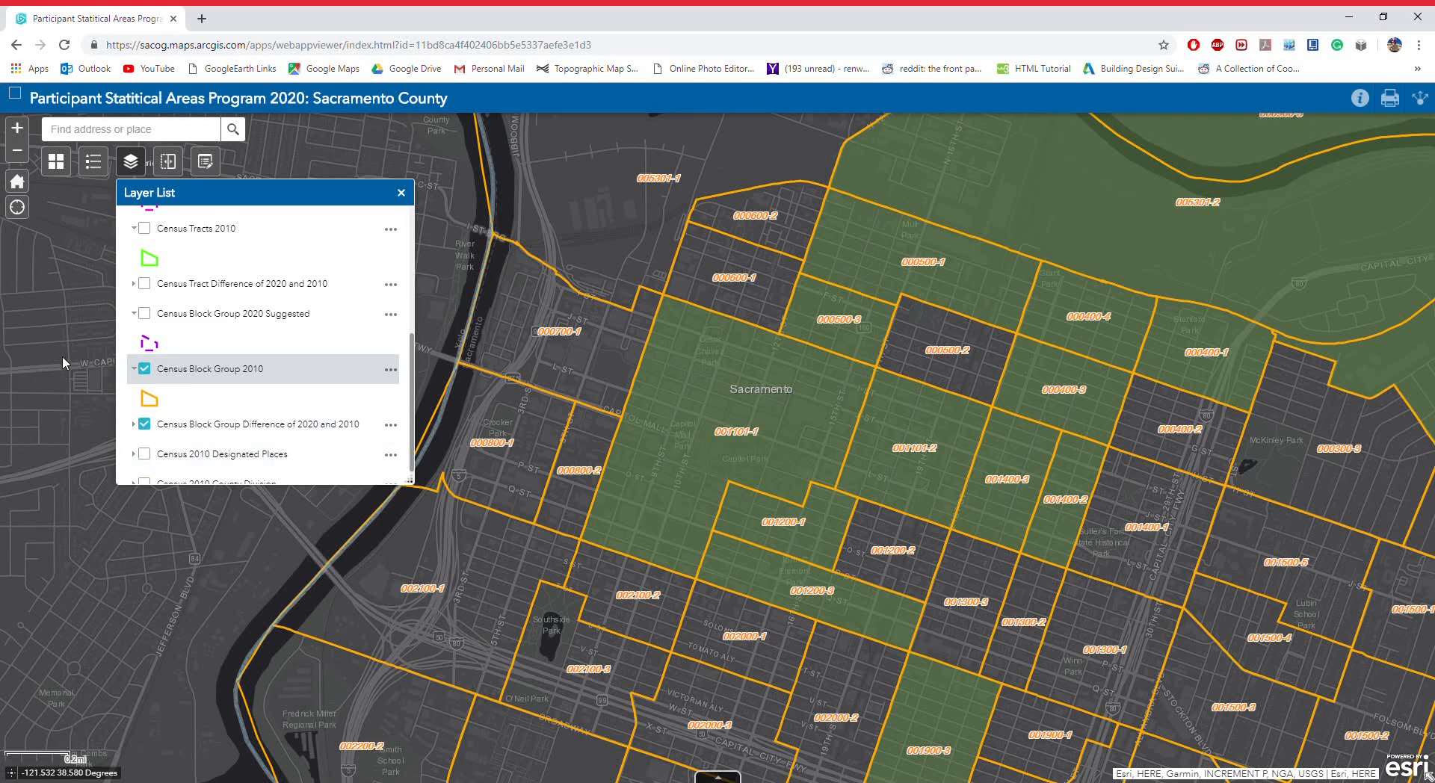
- Turn off the 2020 suggested, 2010 and difference block group layers
left_click(145, 314)
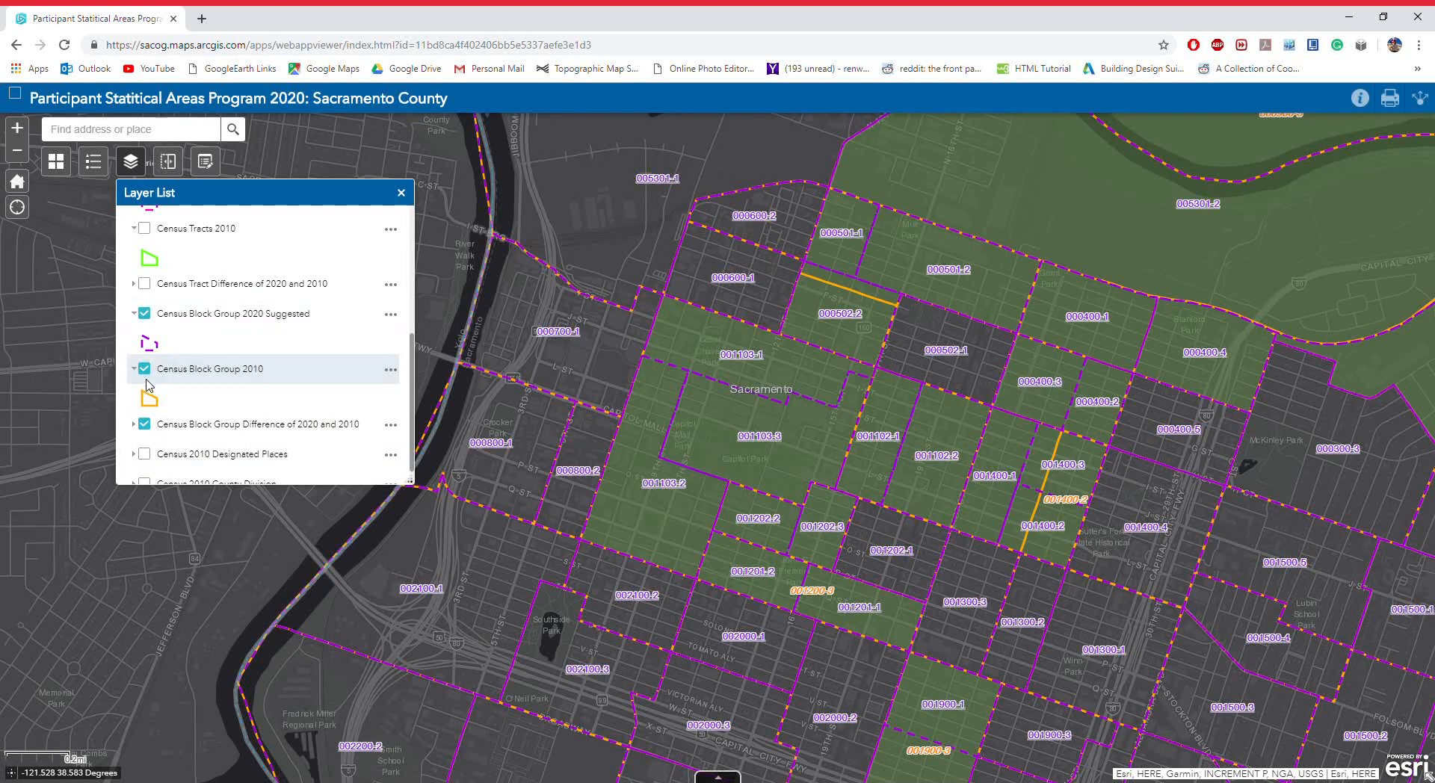
left_click(145, 424)
left_click(145, 368)
left_click(145, 314)
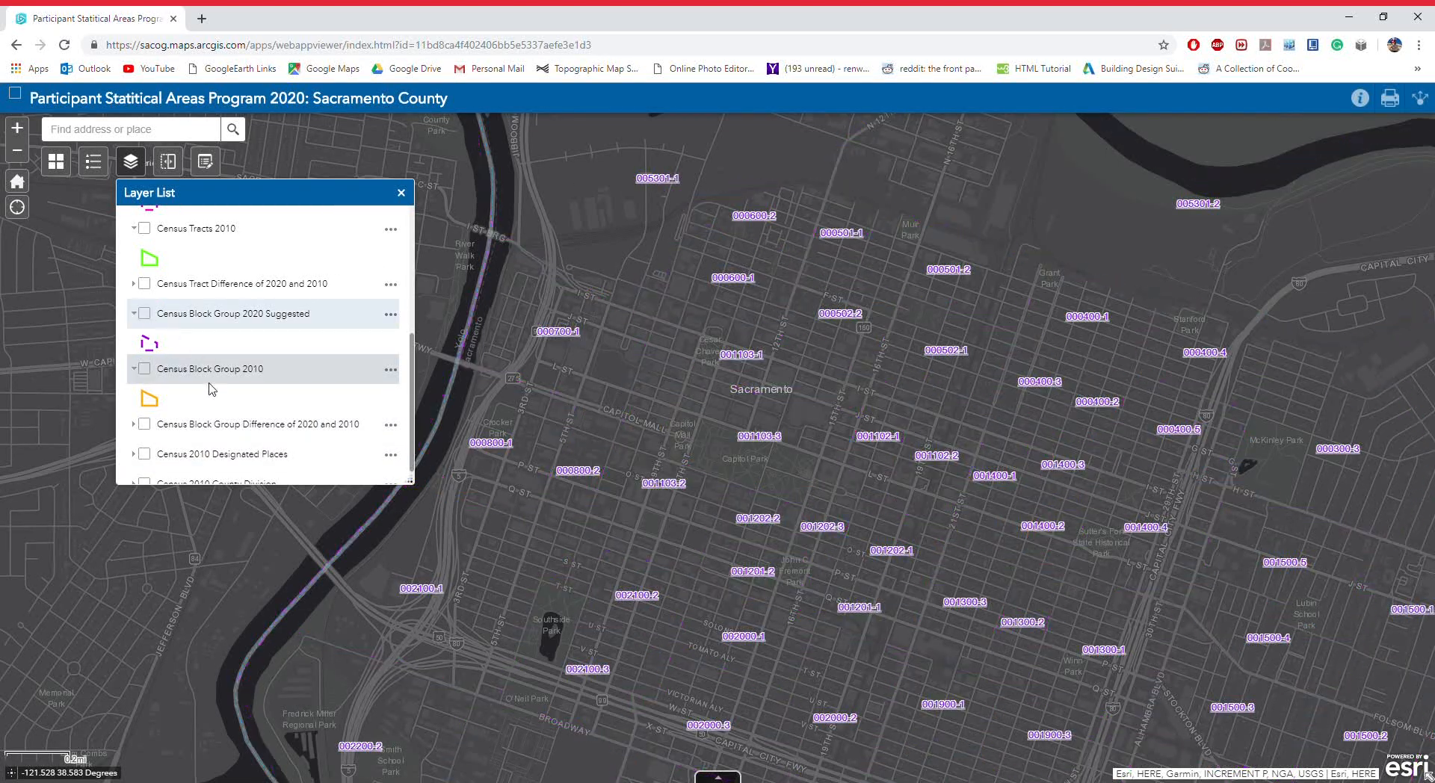
scroll(298, 406, "down", 1)
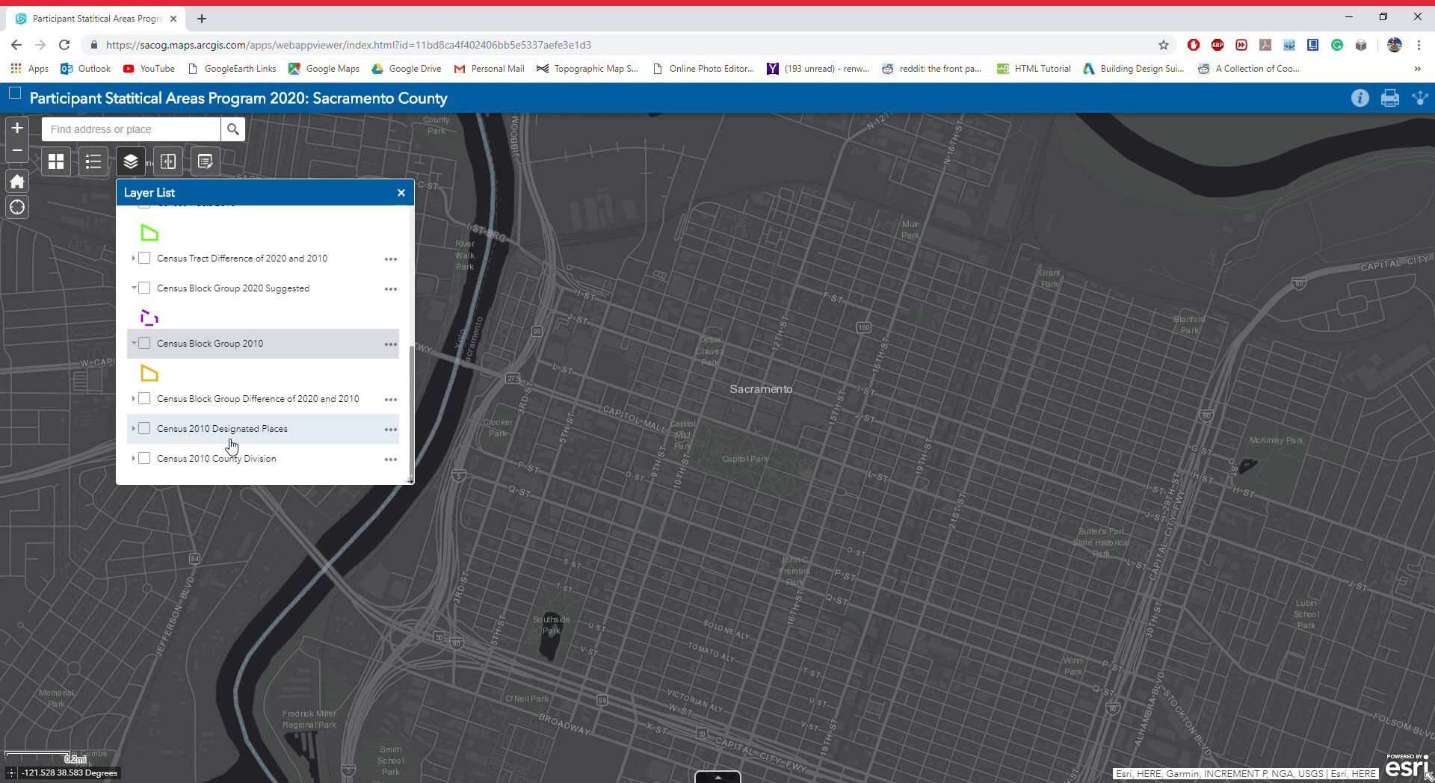
scroll(233, 443, "up", 4)
scroll(247, 442, "down", 4)
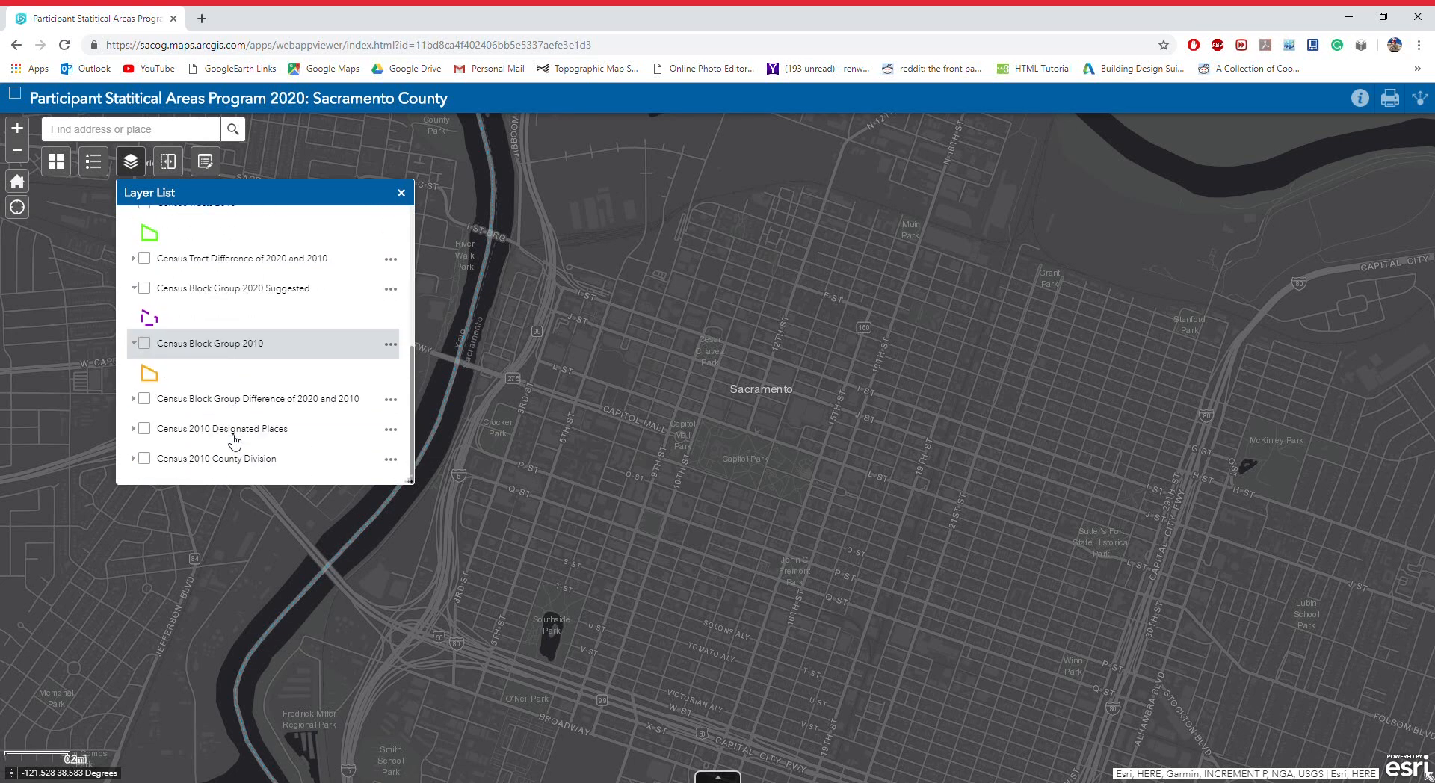
scroll(415, 358, "up", 2)
scroll(417, 356, "up", 3)
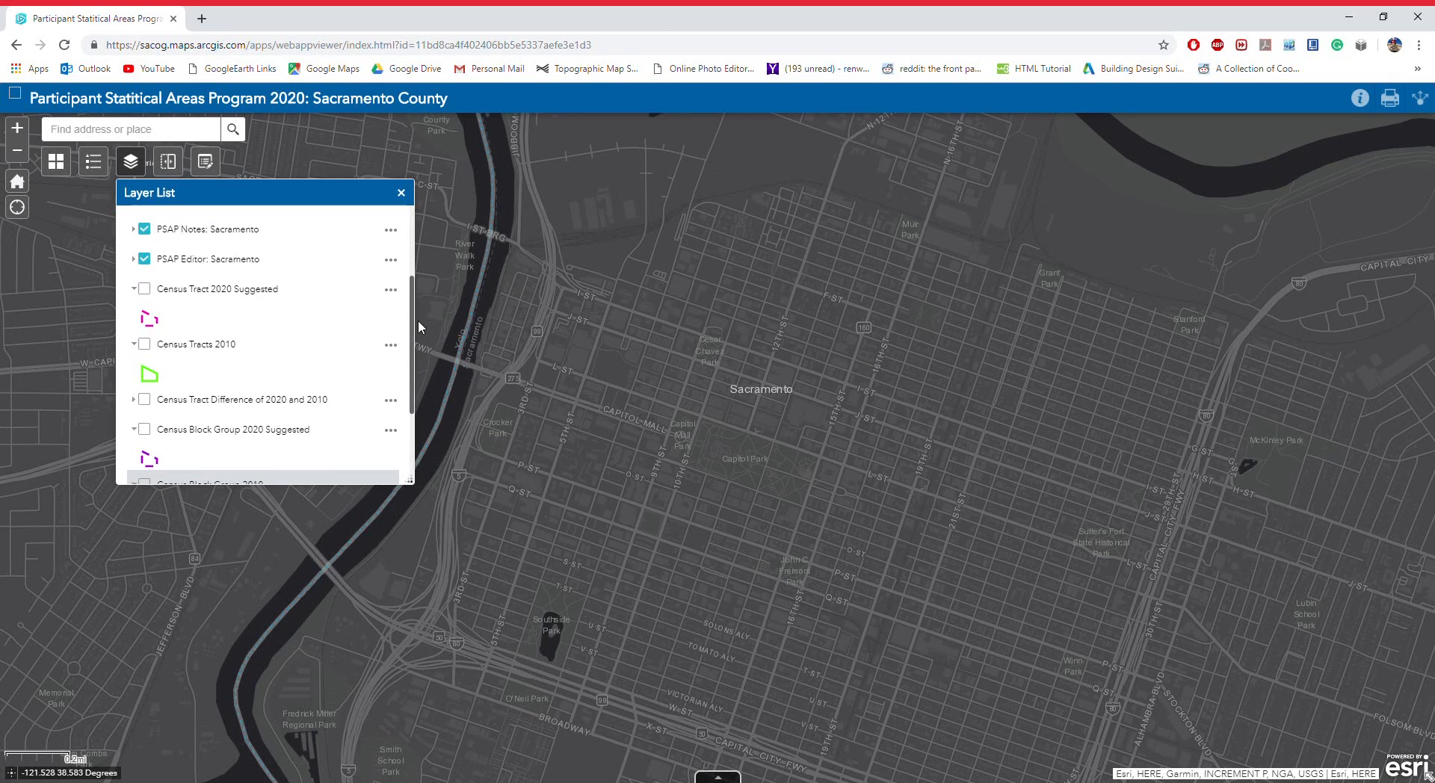
- Turn on the 2020 suggested, 2010 and difference tract layers and return to the county-wide Home view
left_click(144, 307)
left_click(144, 362)
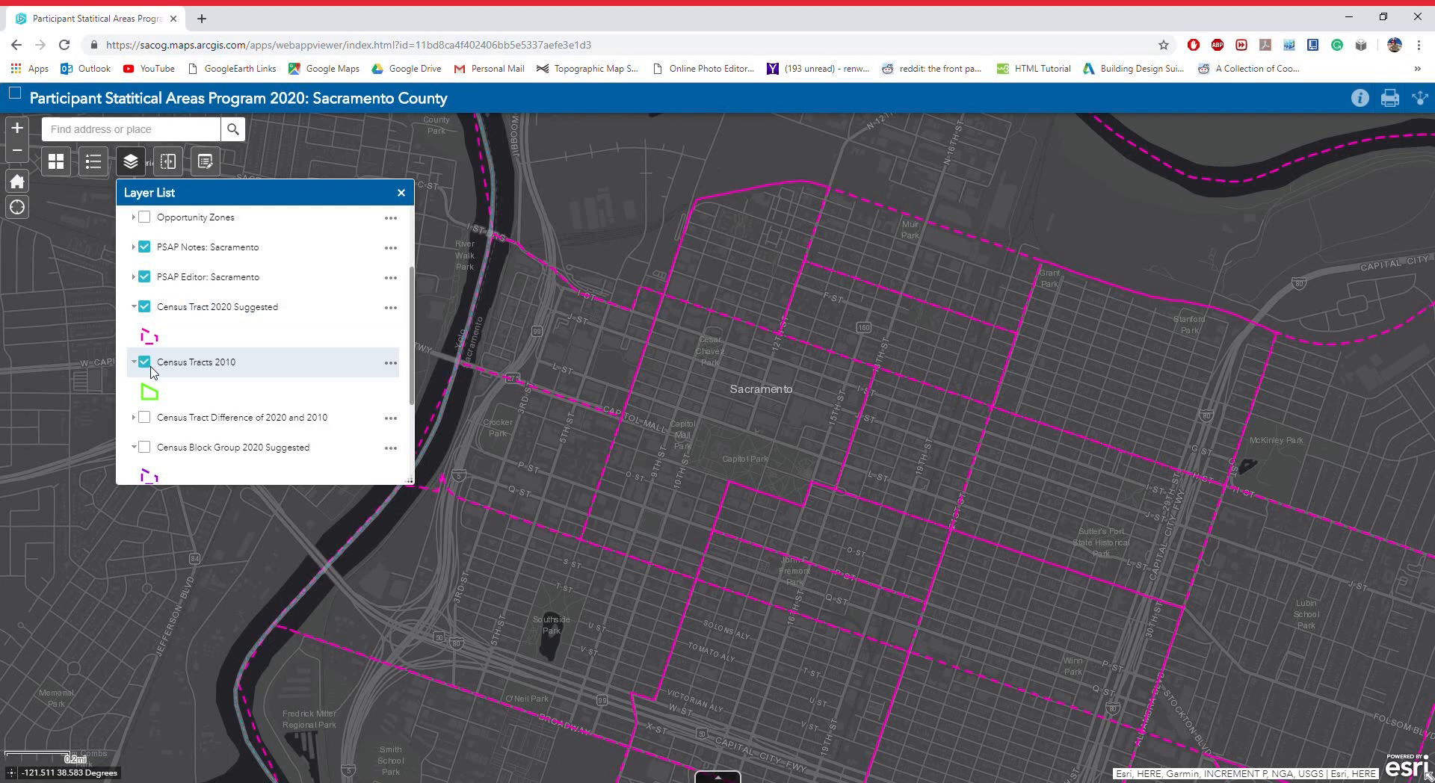
left_click(144, 417)
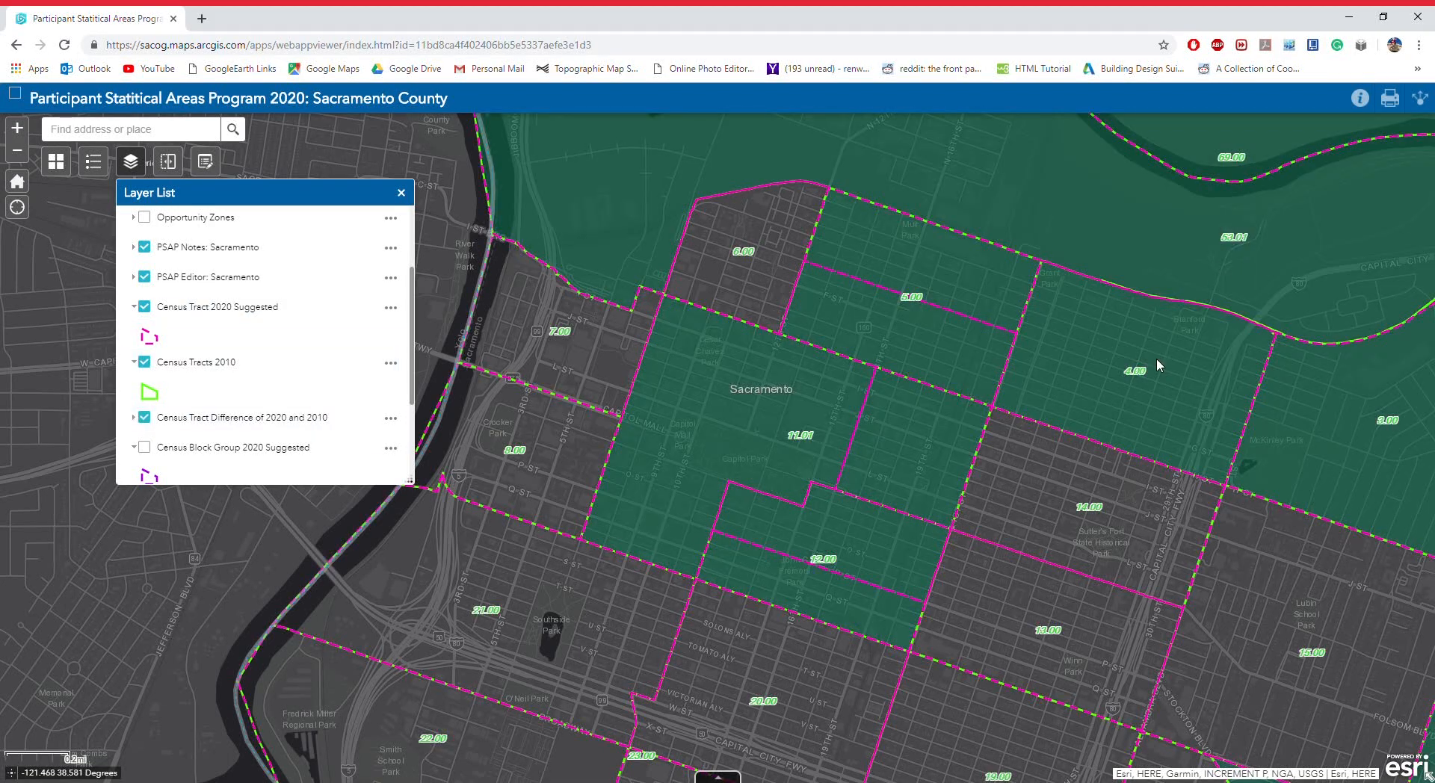
scroll(875, 277, "down", 1)
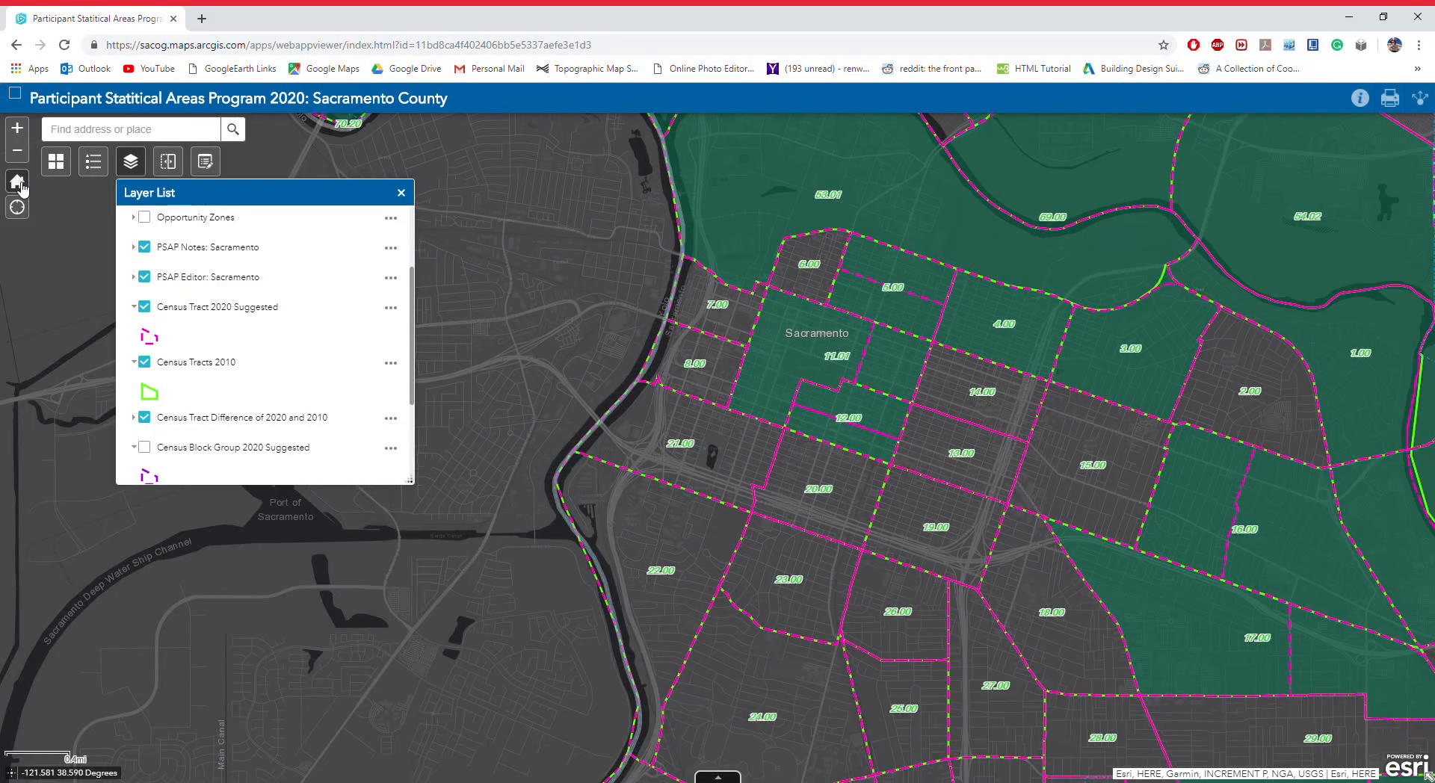
left_click(17, 181)
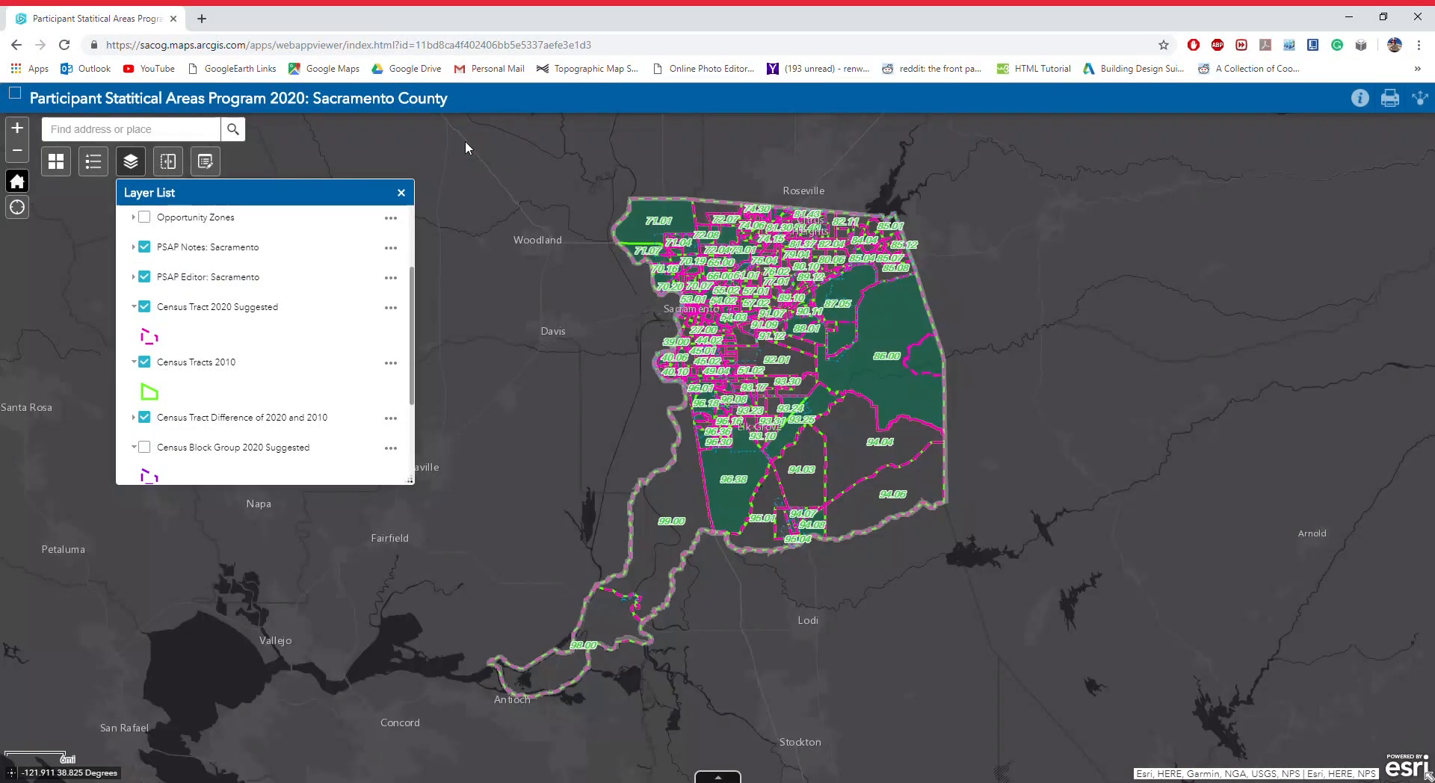
left_click(402, 193)
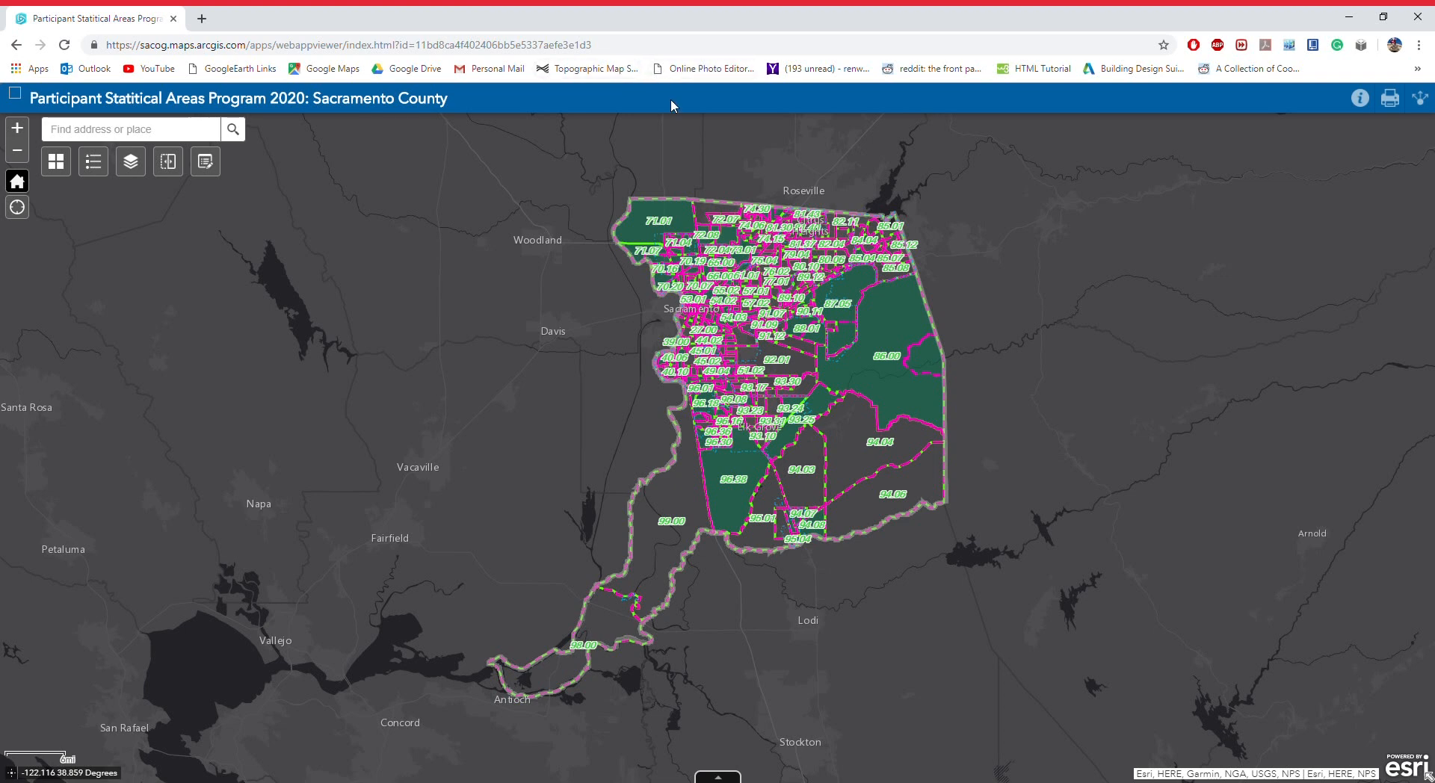
- Start Swipe, centre downtown Sacramento, and drag the swipe bar to the map's bottom edge
left_click(172, 164)
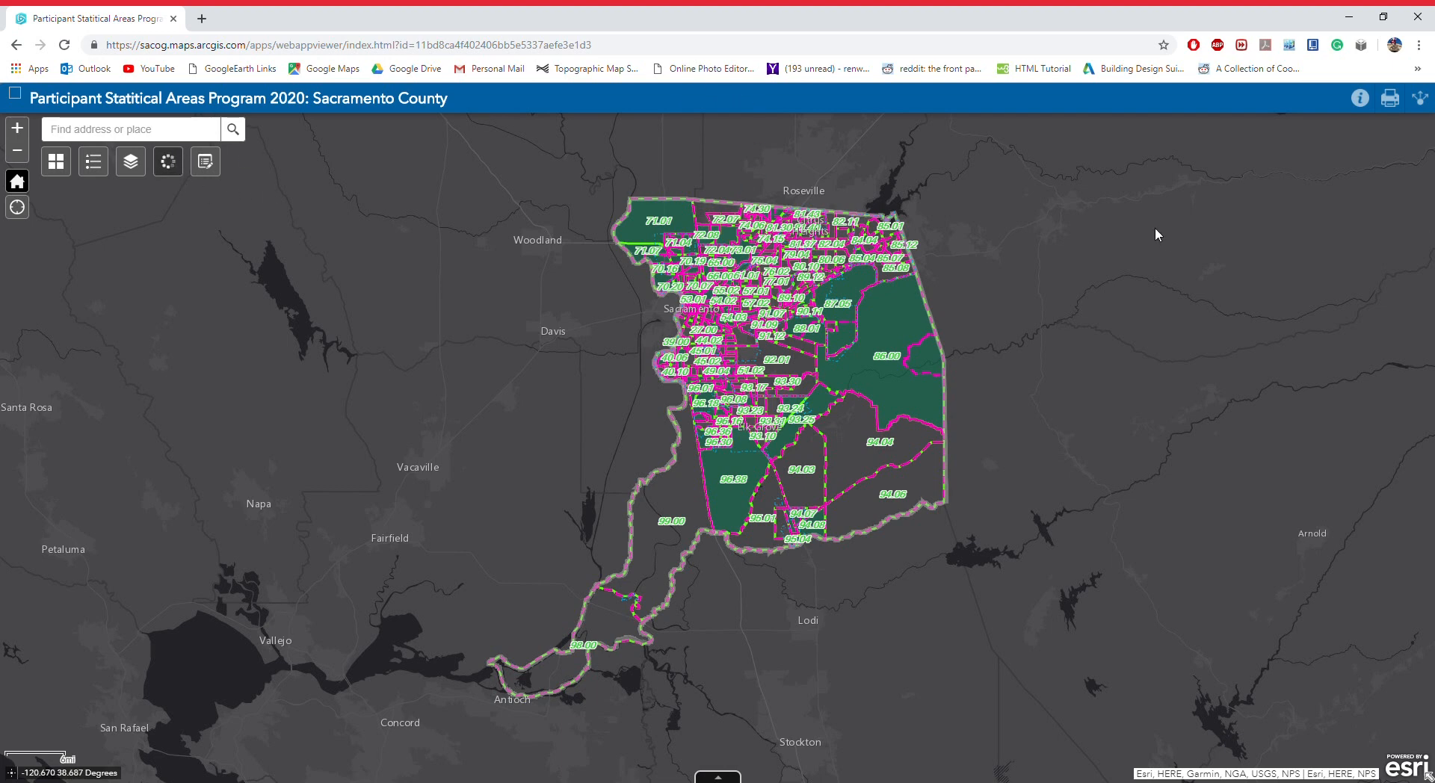
scroll(735, 352, "up", 5)
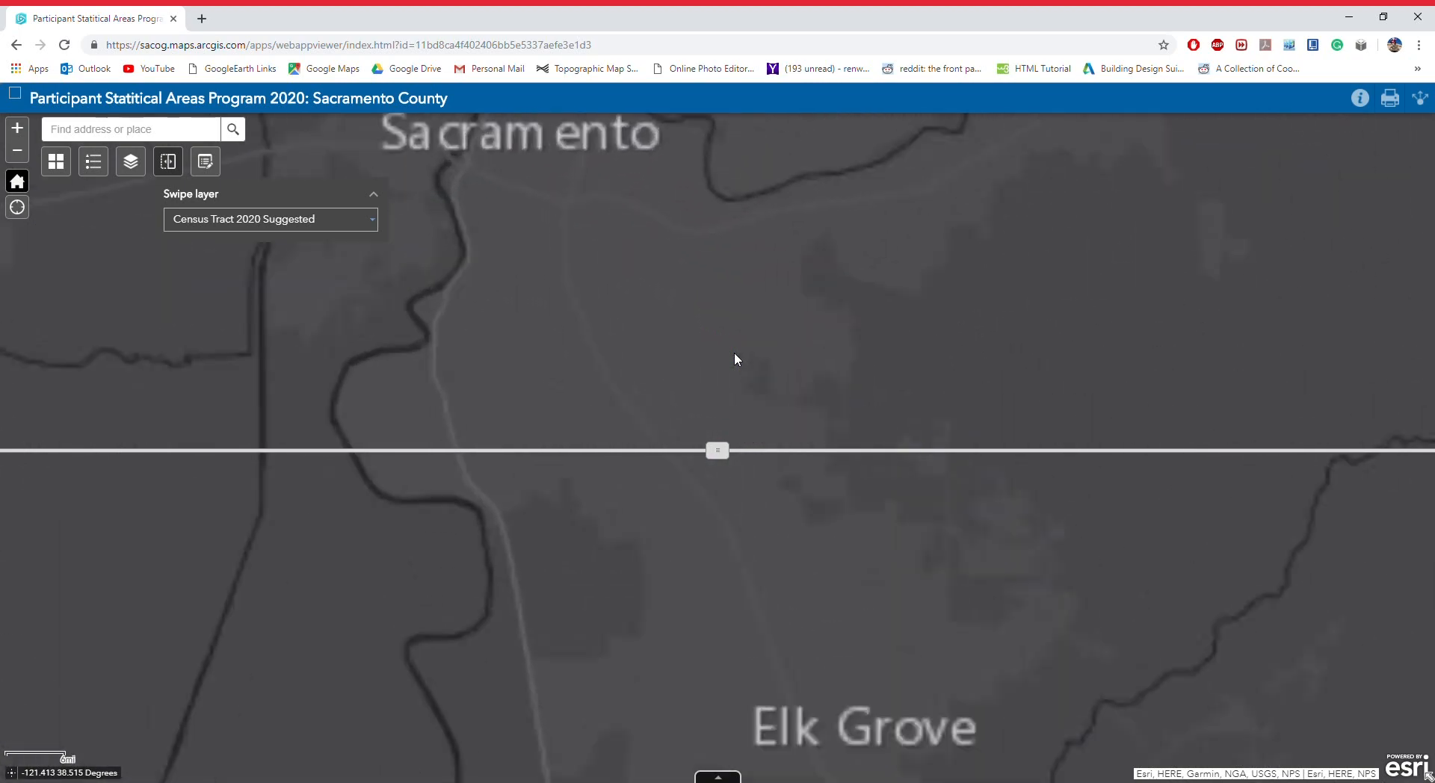
left_click_drag(854, 316, 1087, 501)
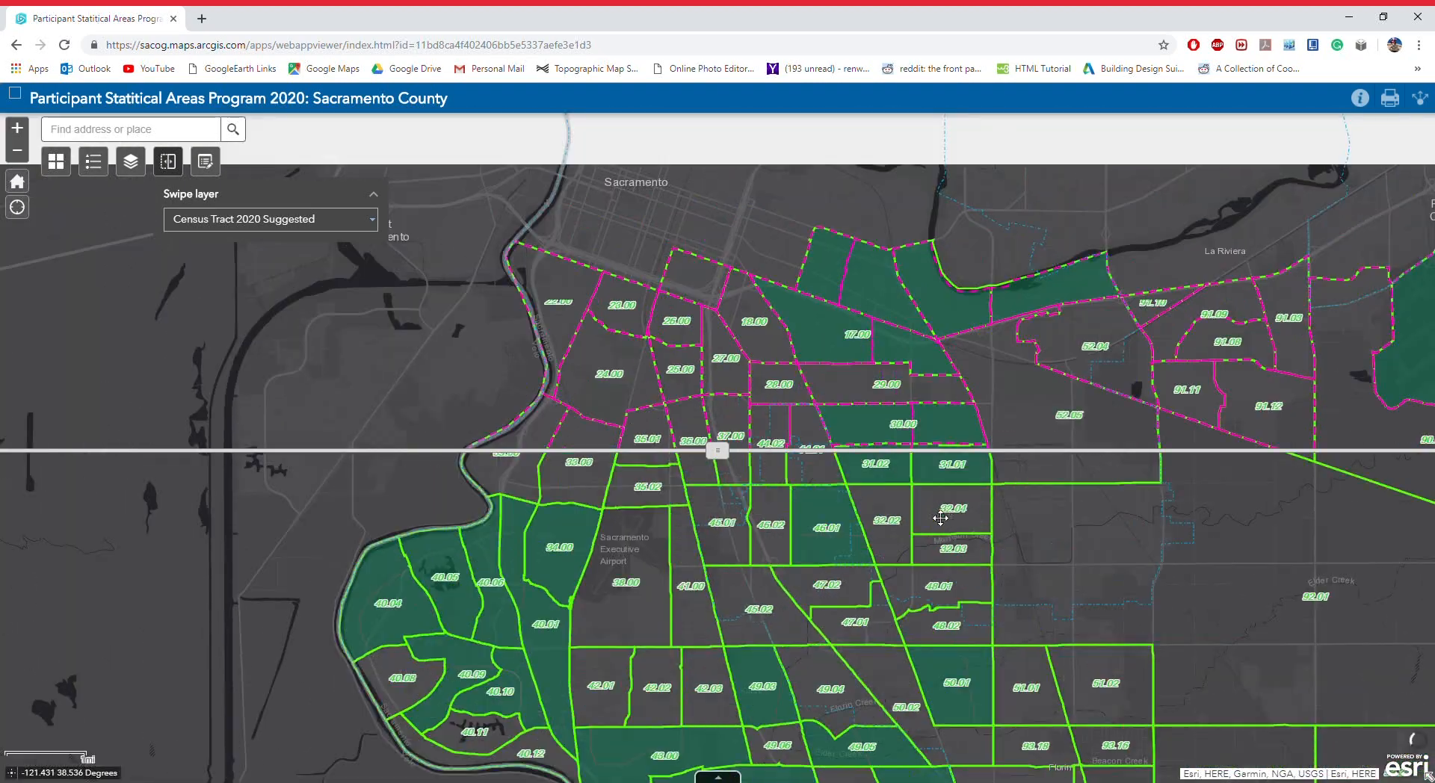
left_click_drag(862, 417, 869, 601)
left_click_drag(717, 450, 717, 753)
scroll(774, 449, "up", 3)
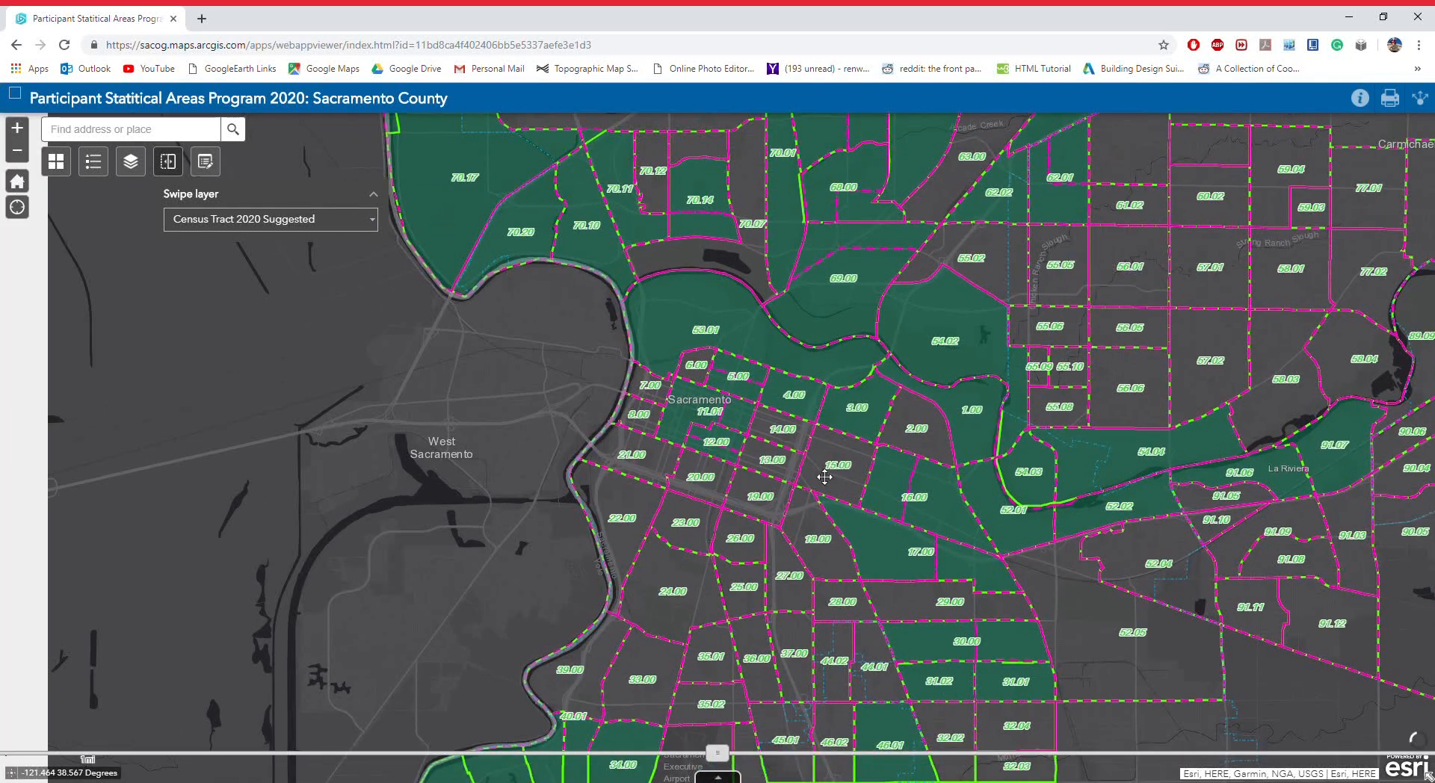
scroll(1073, 420, "down", 4)
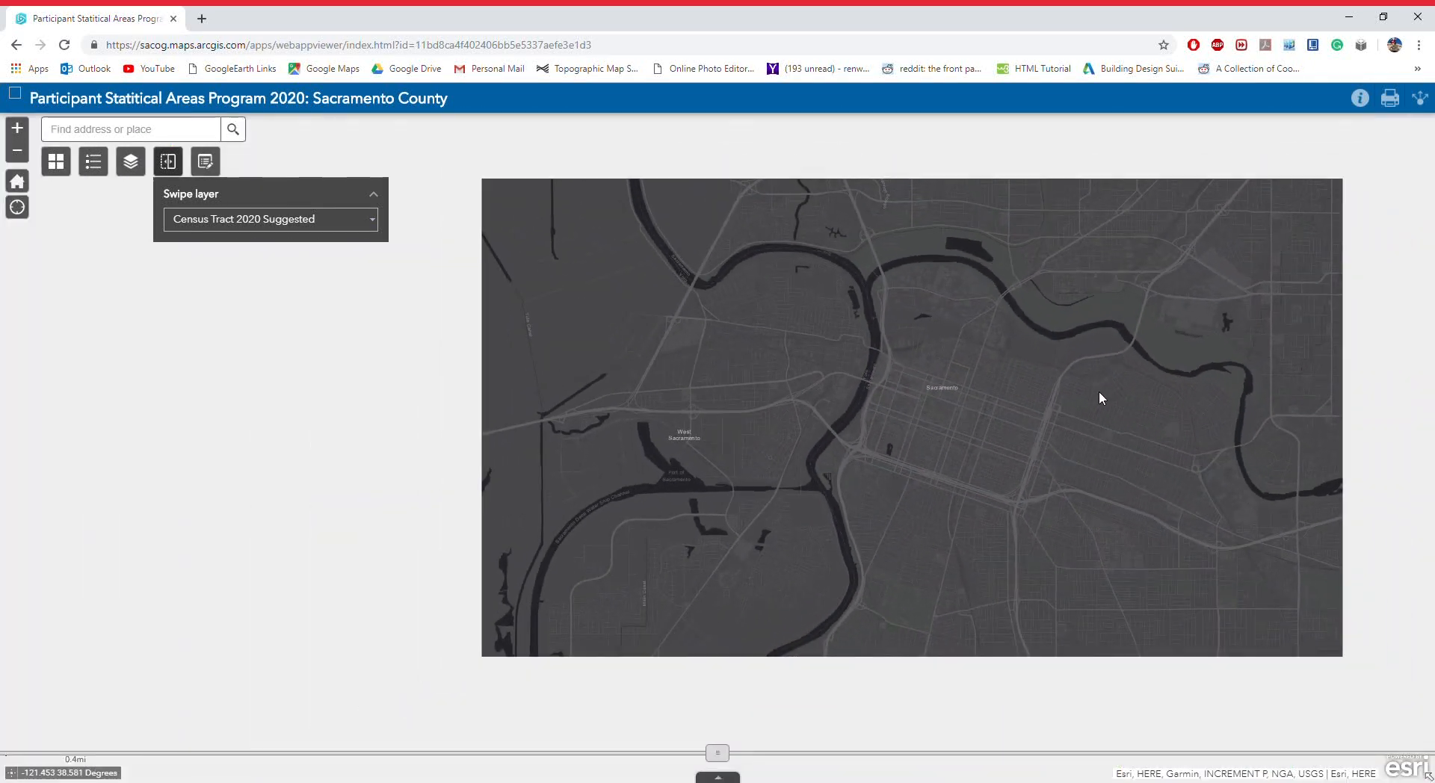
scroll(1077, 396, "up", 2)
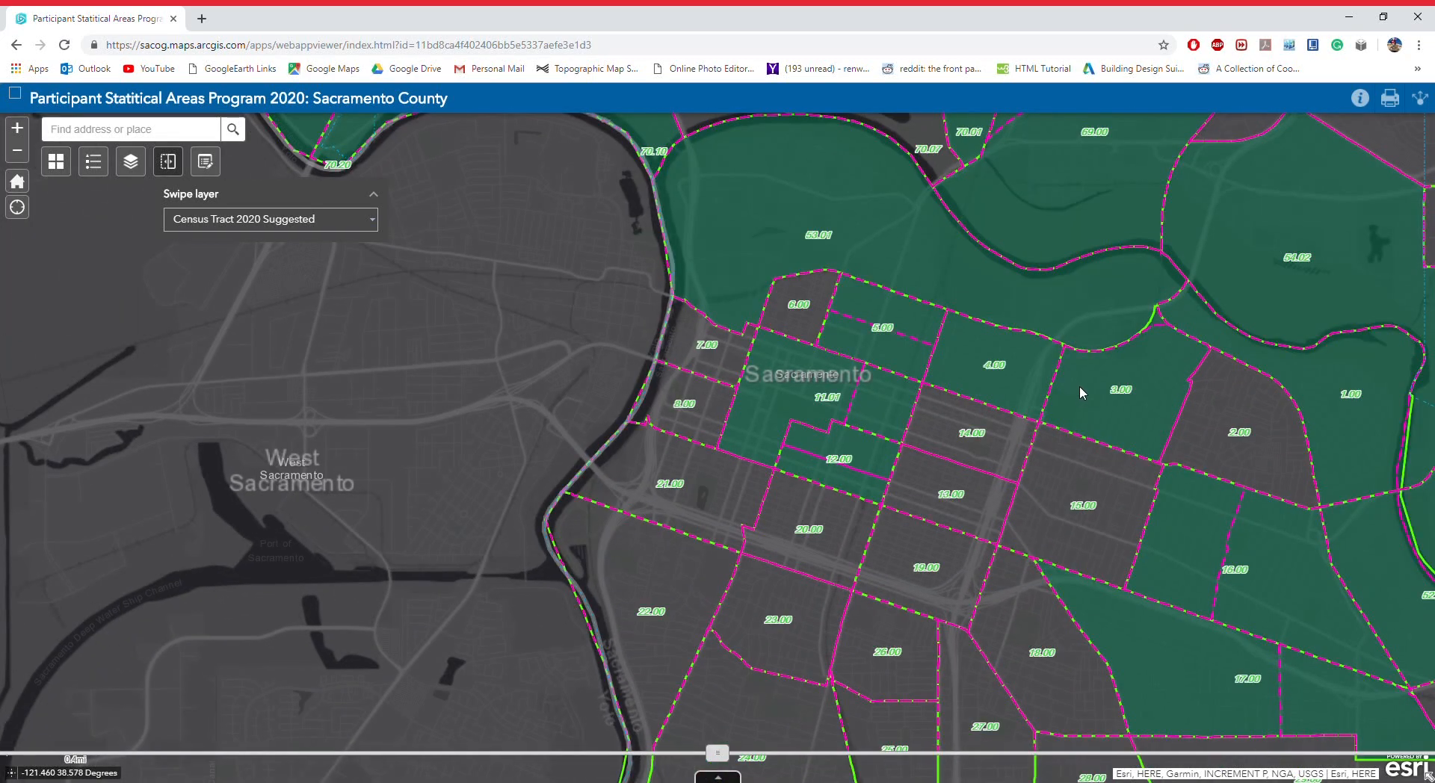
- Turn on Show labels for Census Tract 2020 Suggested from the Layer List
left_click(132, 162)
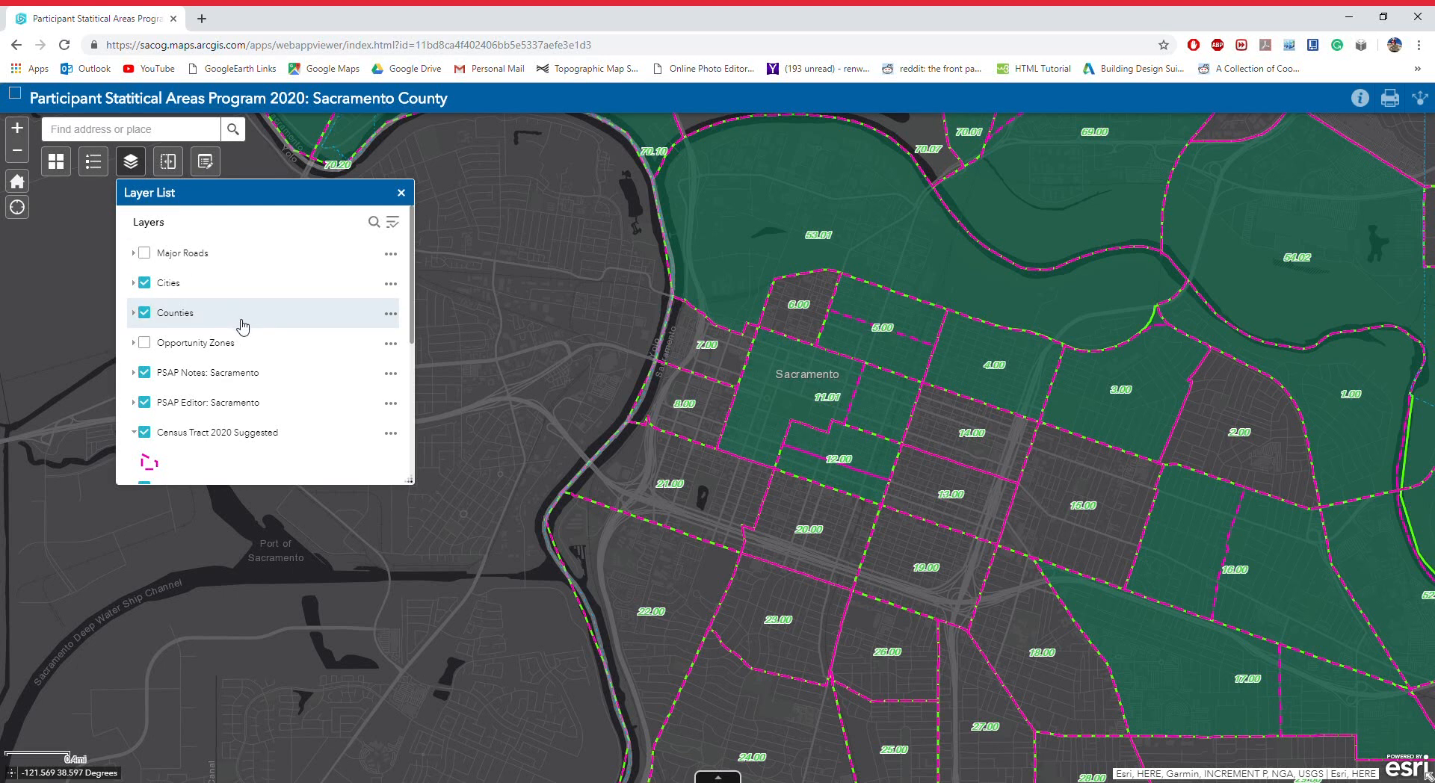
left_click(390, 434)
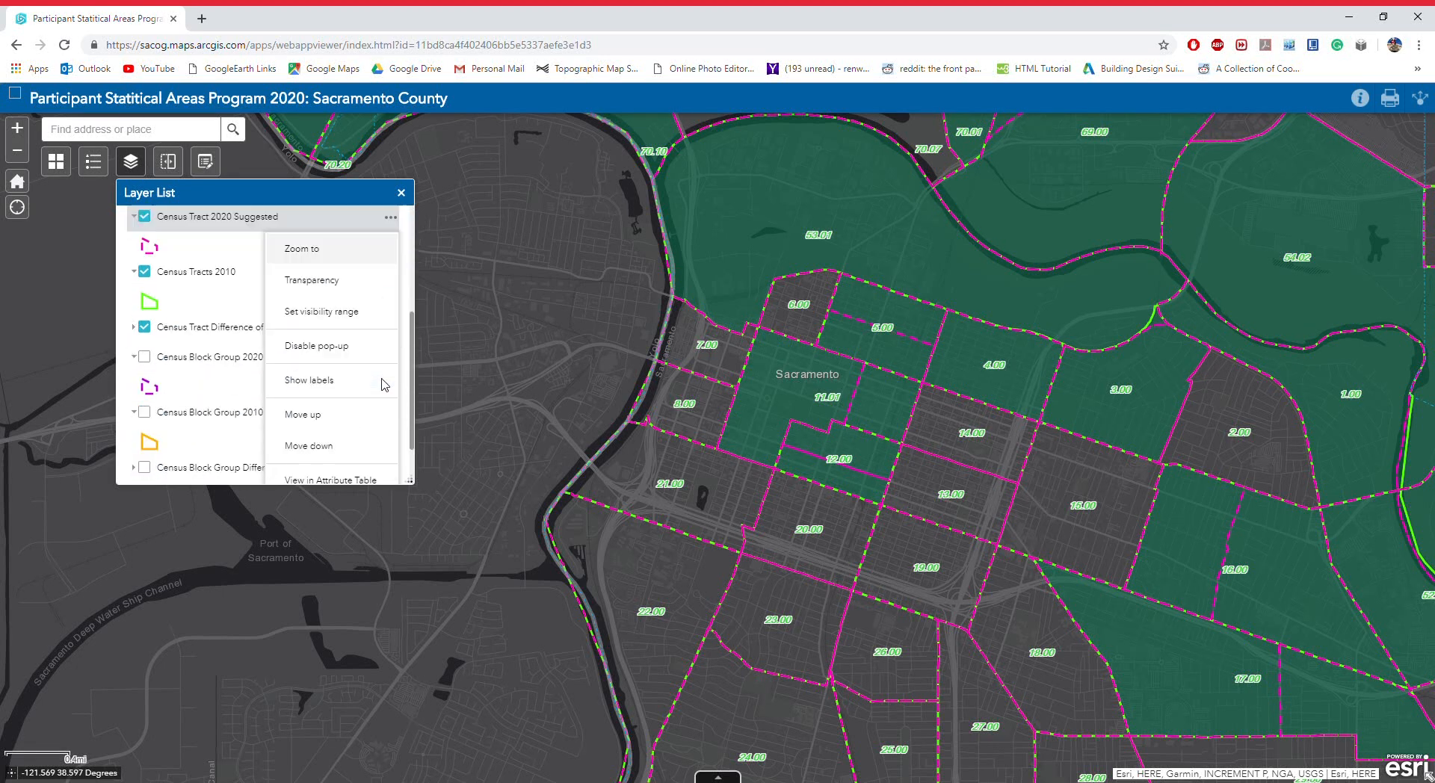
scroll(384, 384, "down", 1)
left_click(361, 323)
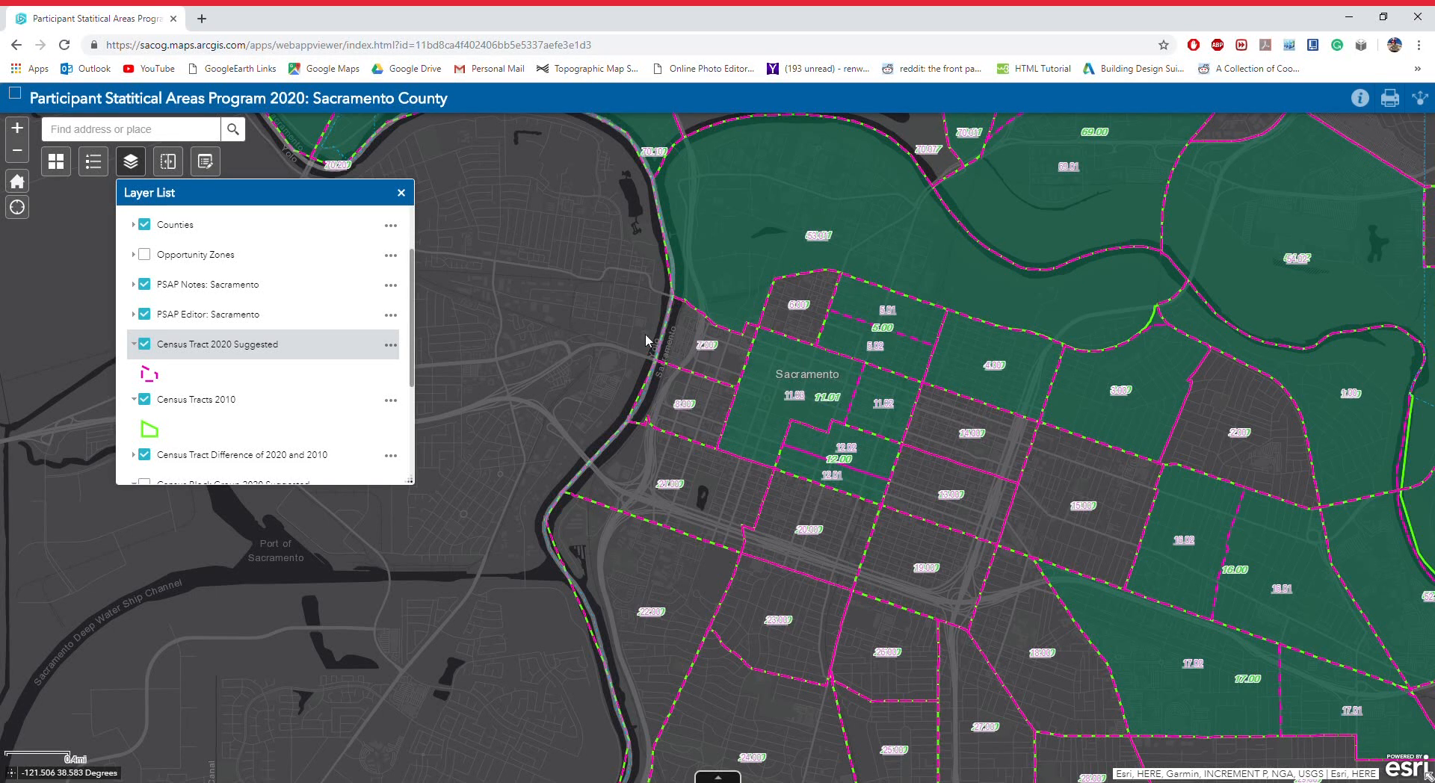
left_click(401, 193)
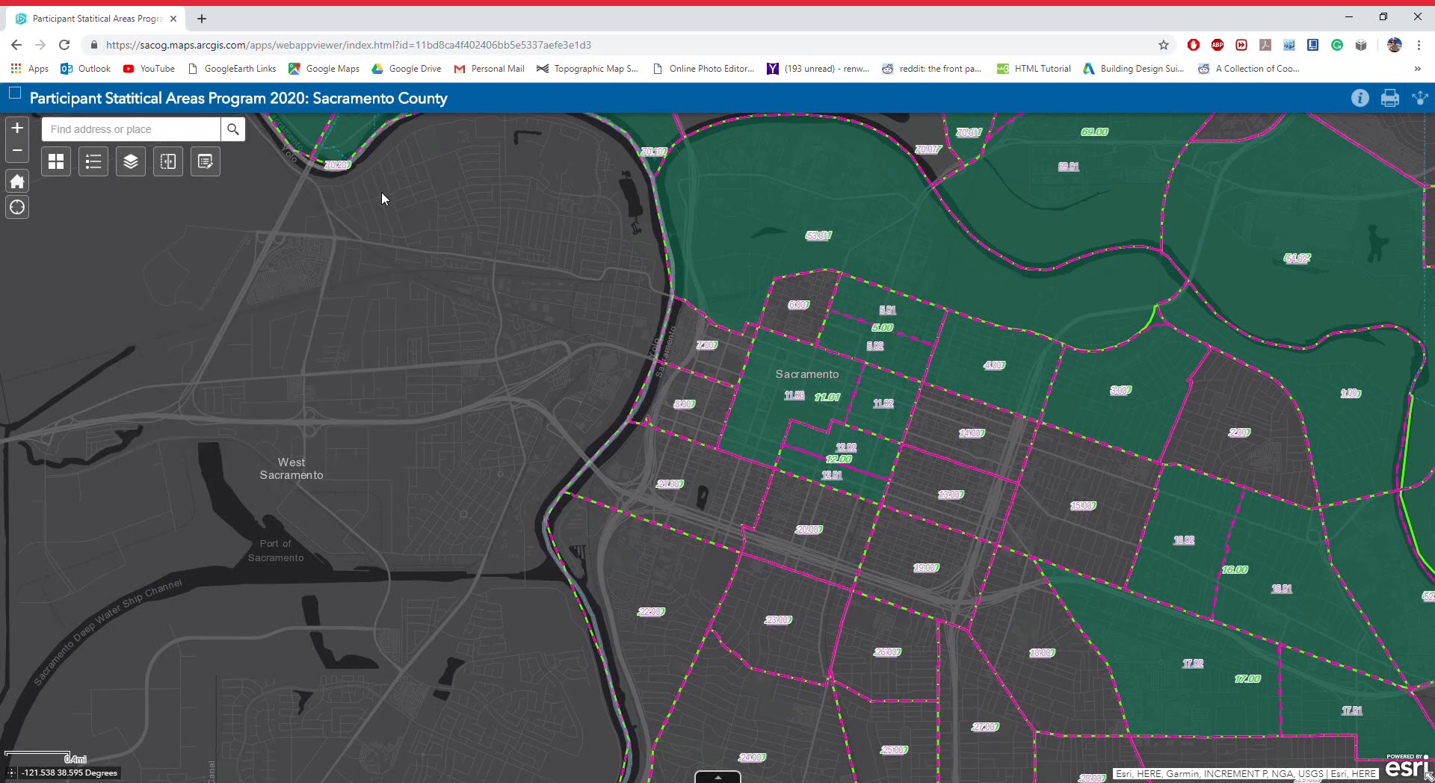
- Reopen Swipe with Census Tract 2020 Suggested as the swipe layer and adjust the divider
left_click(169, 162)
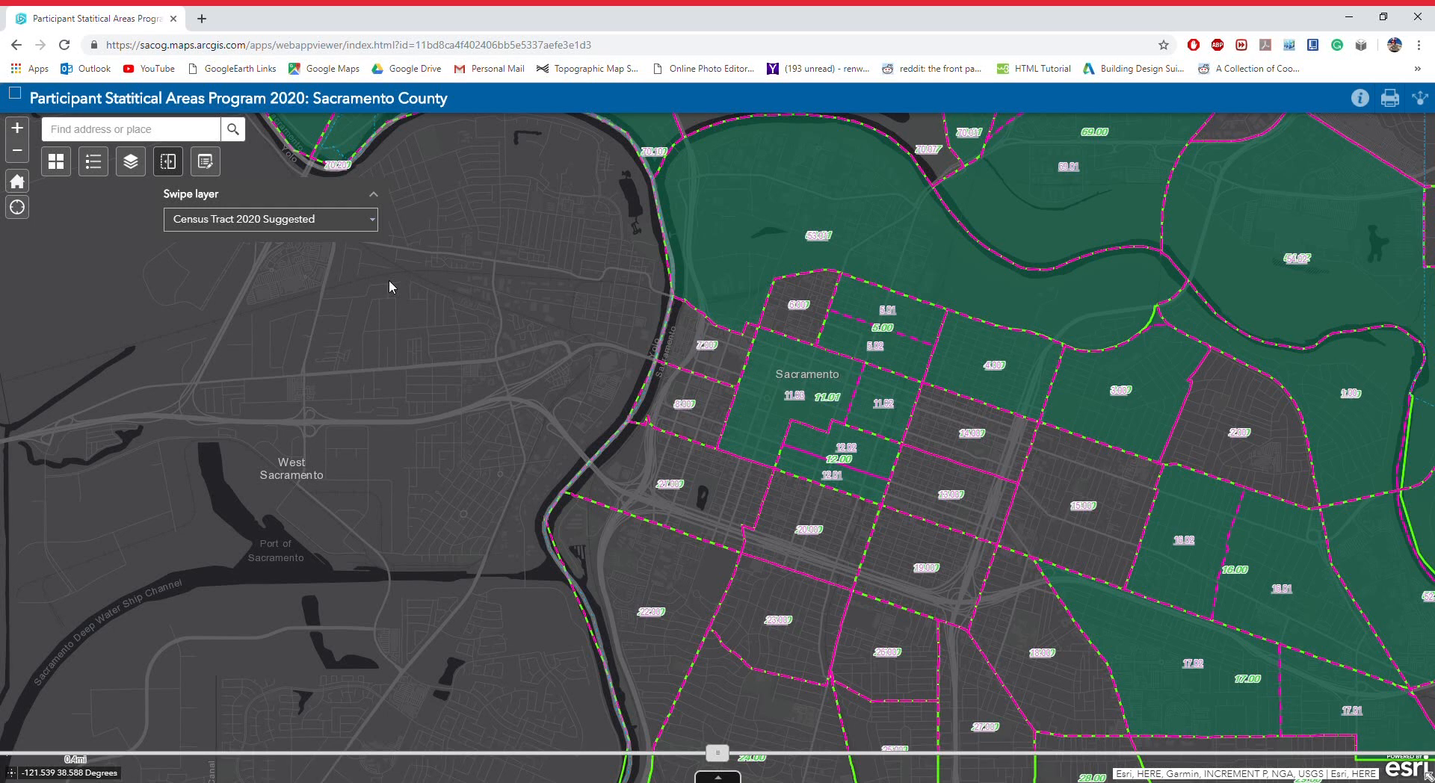
left_click(371, 220)
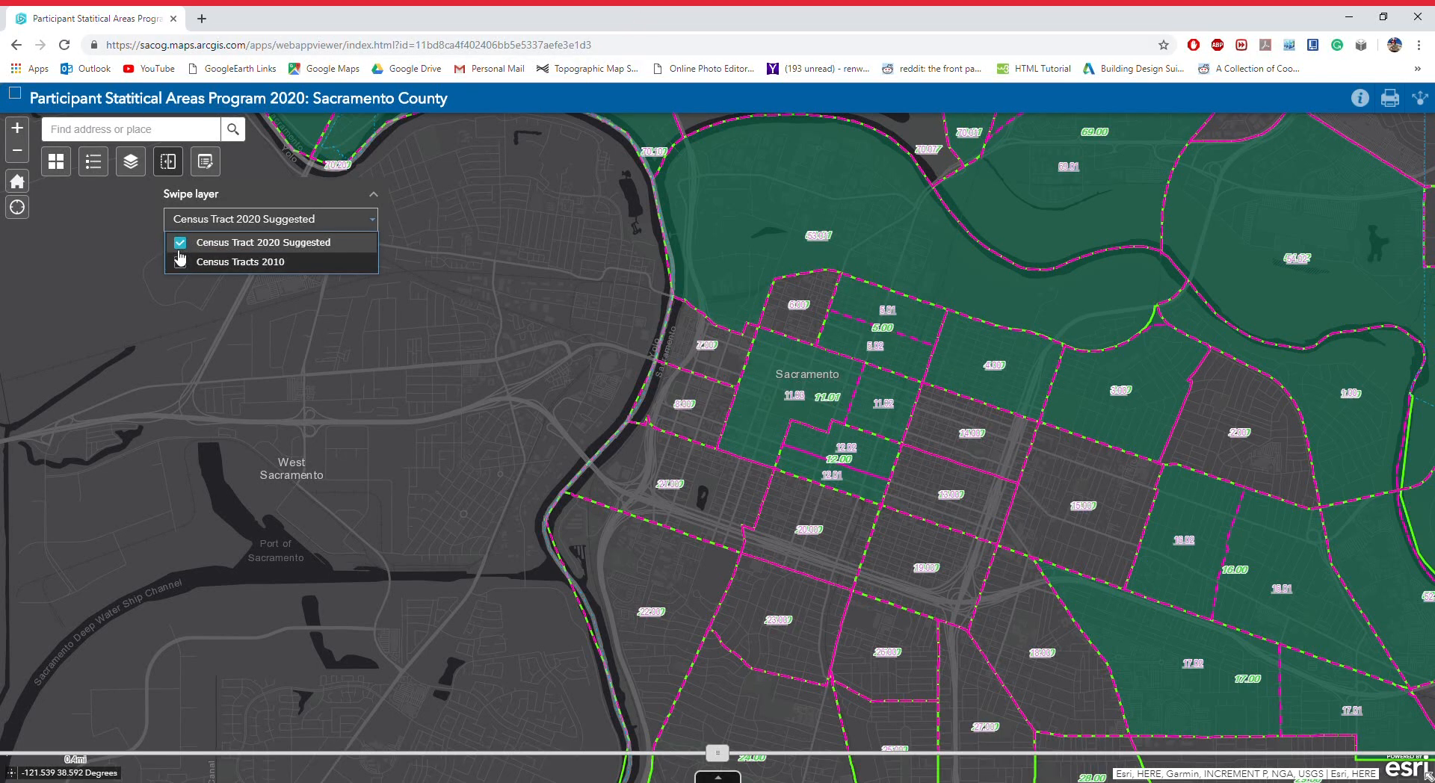
left_click(375, 222)
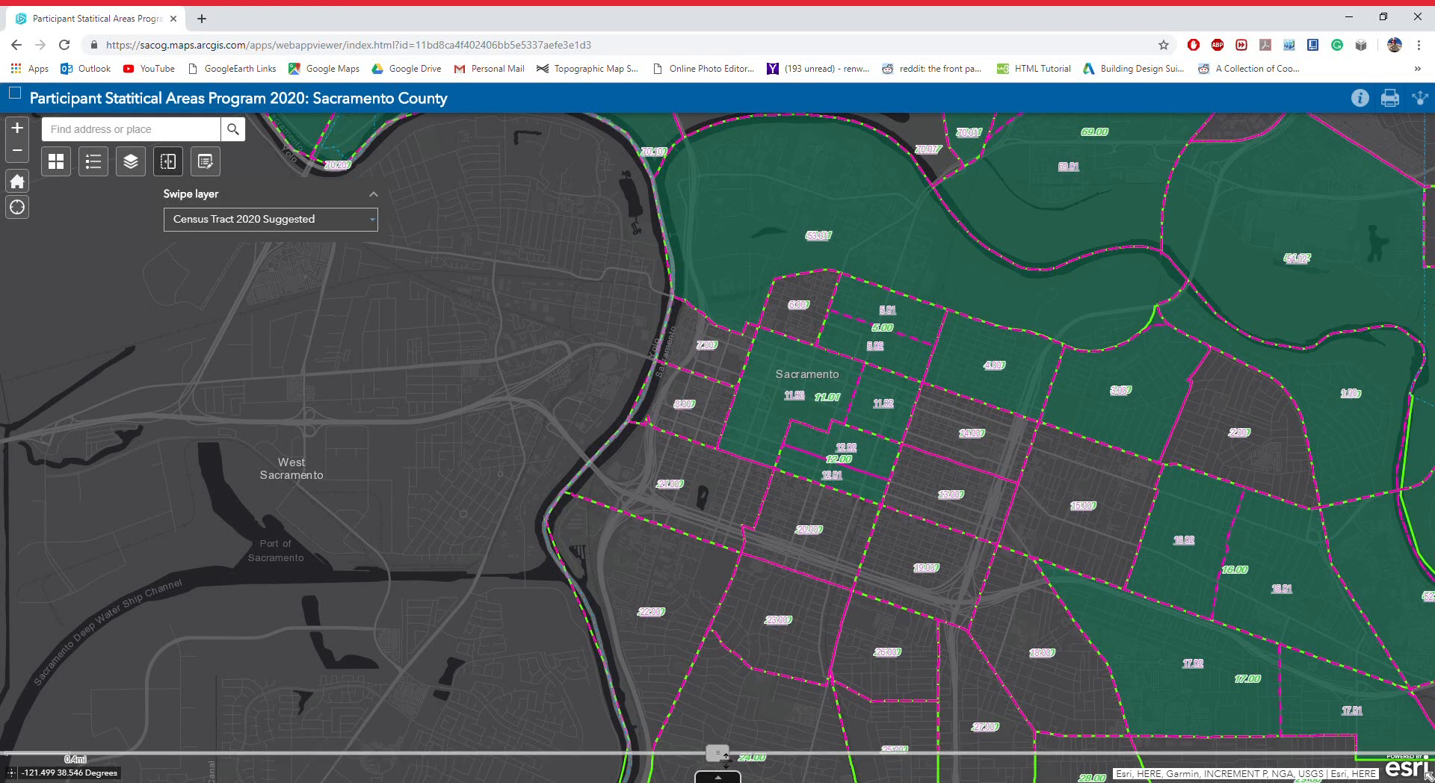
left_click_drag(725, 758, 404, 651)
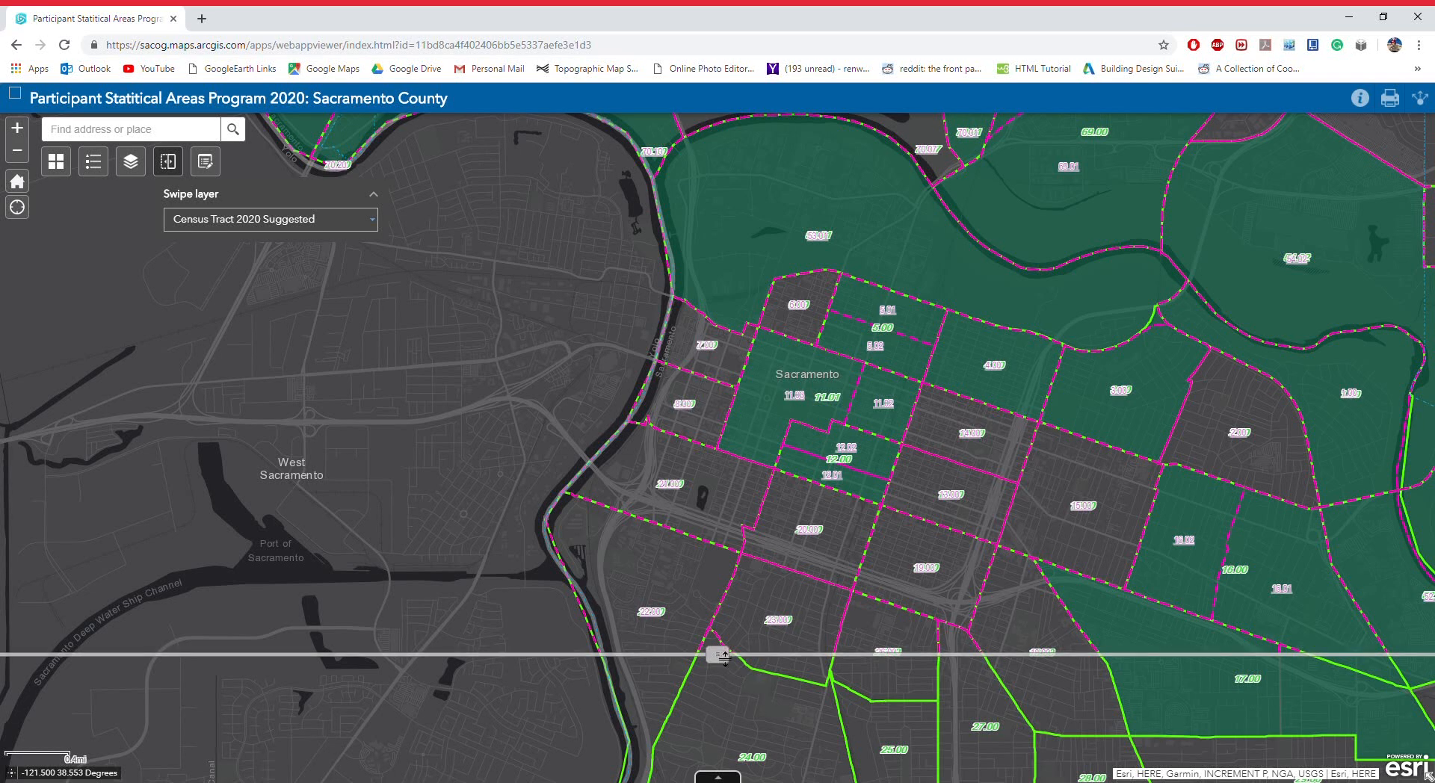
left_click_drag(724, 658, 726, 720)
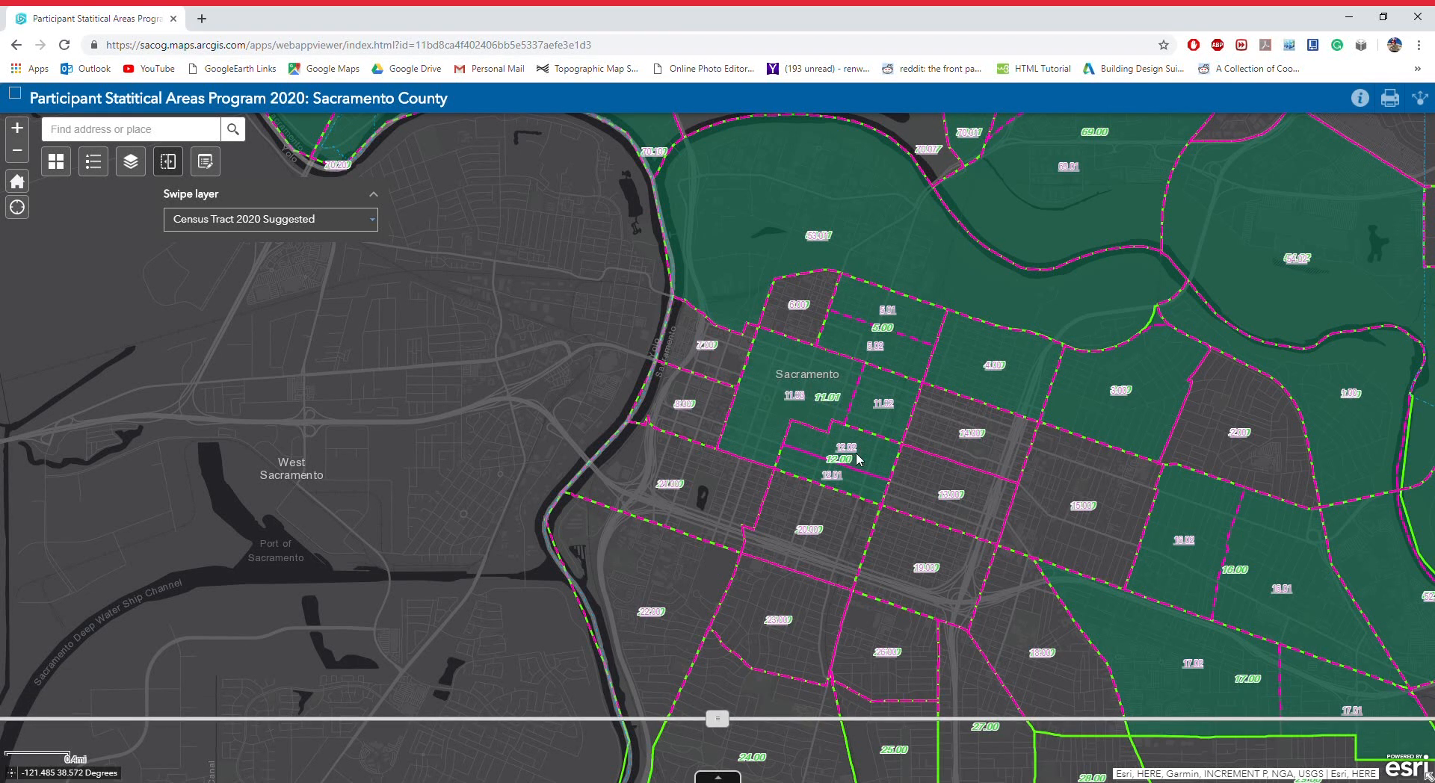
scroll(860, 459, "up", 1)
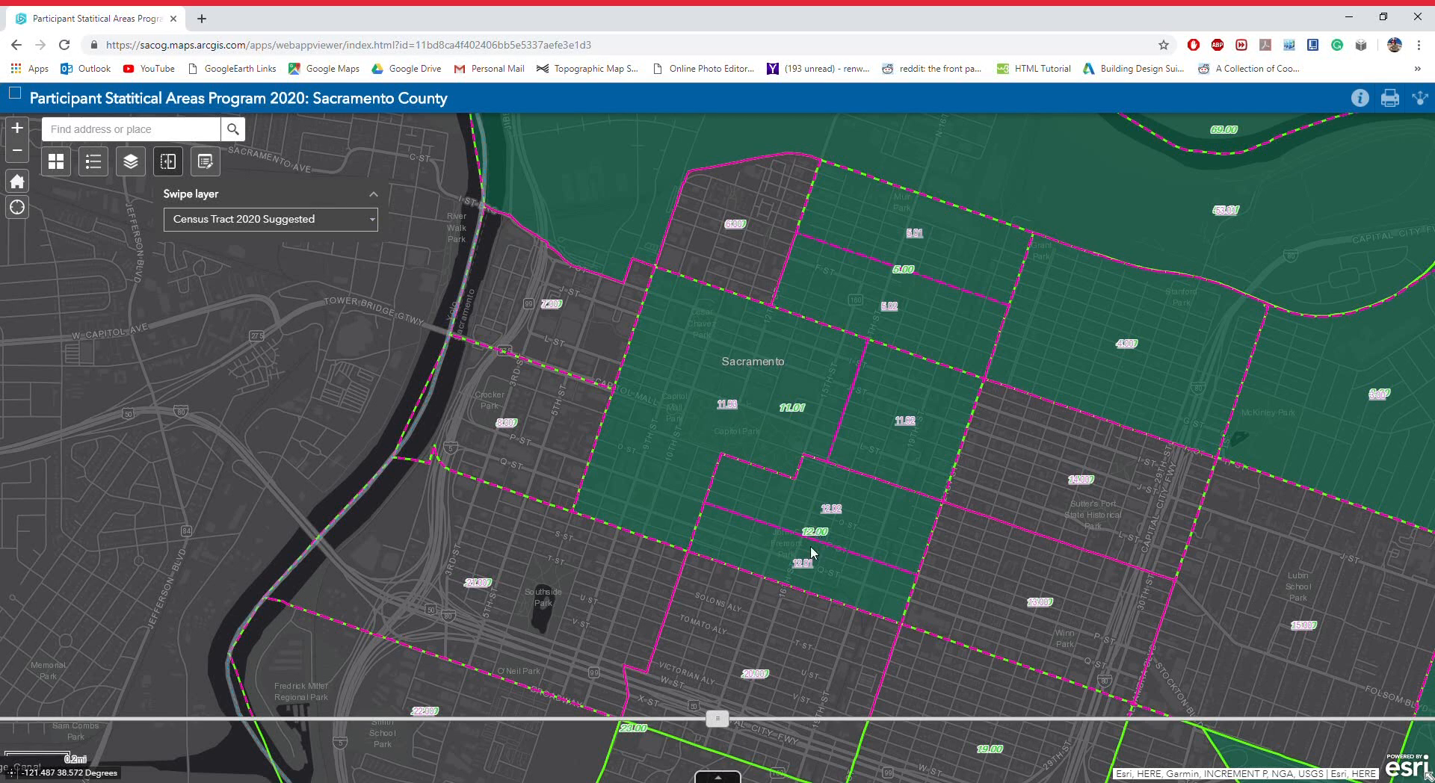
- Sweep the swipe divider up and down to compare suggested and 2010 tracts downtown
left_click_drag(730, 725, 822, 240)
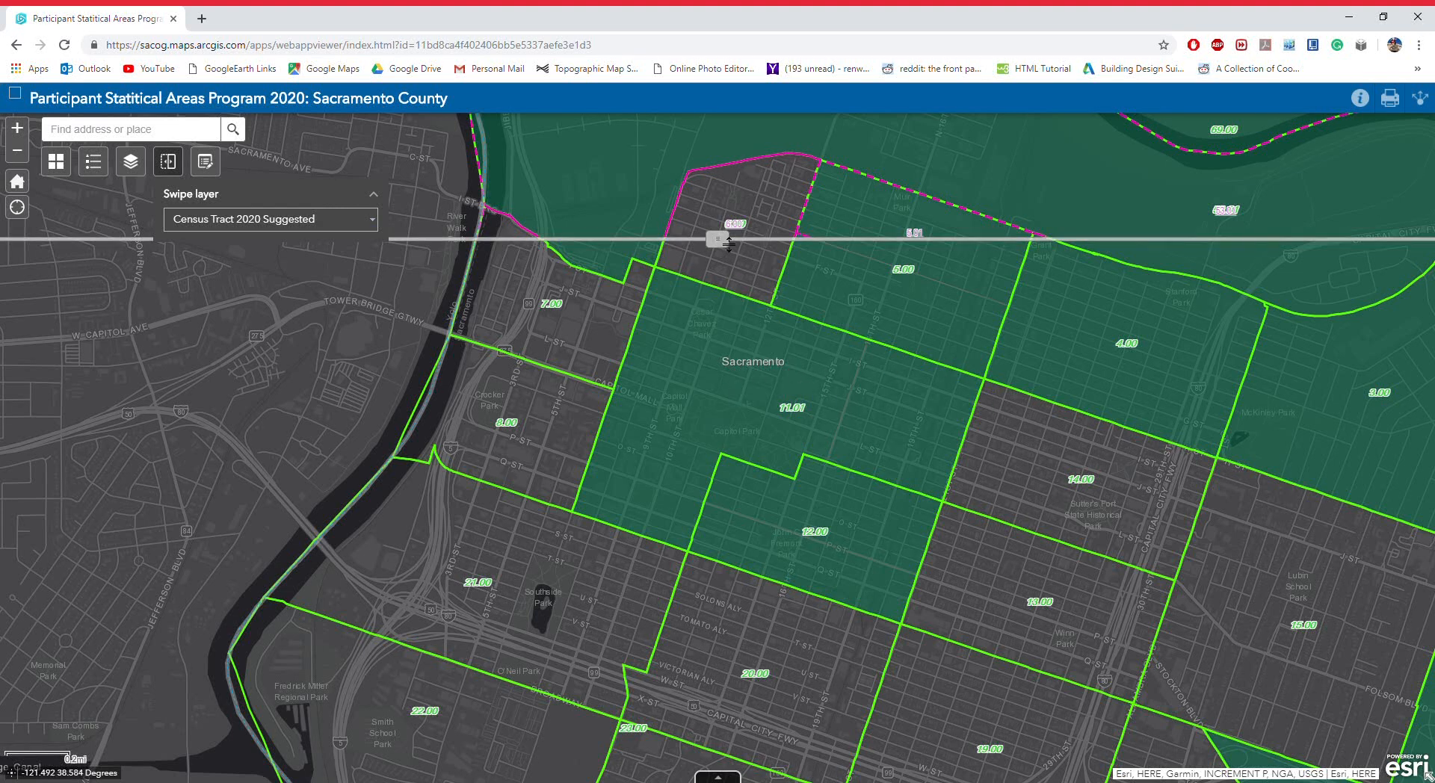
left_click_drag(729, 241, 947, 525)
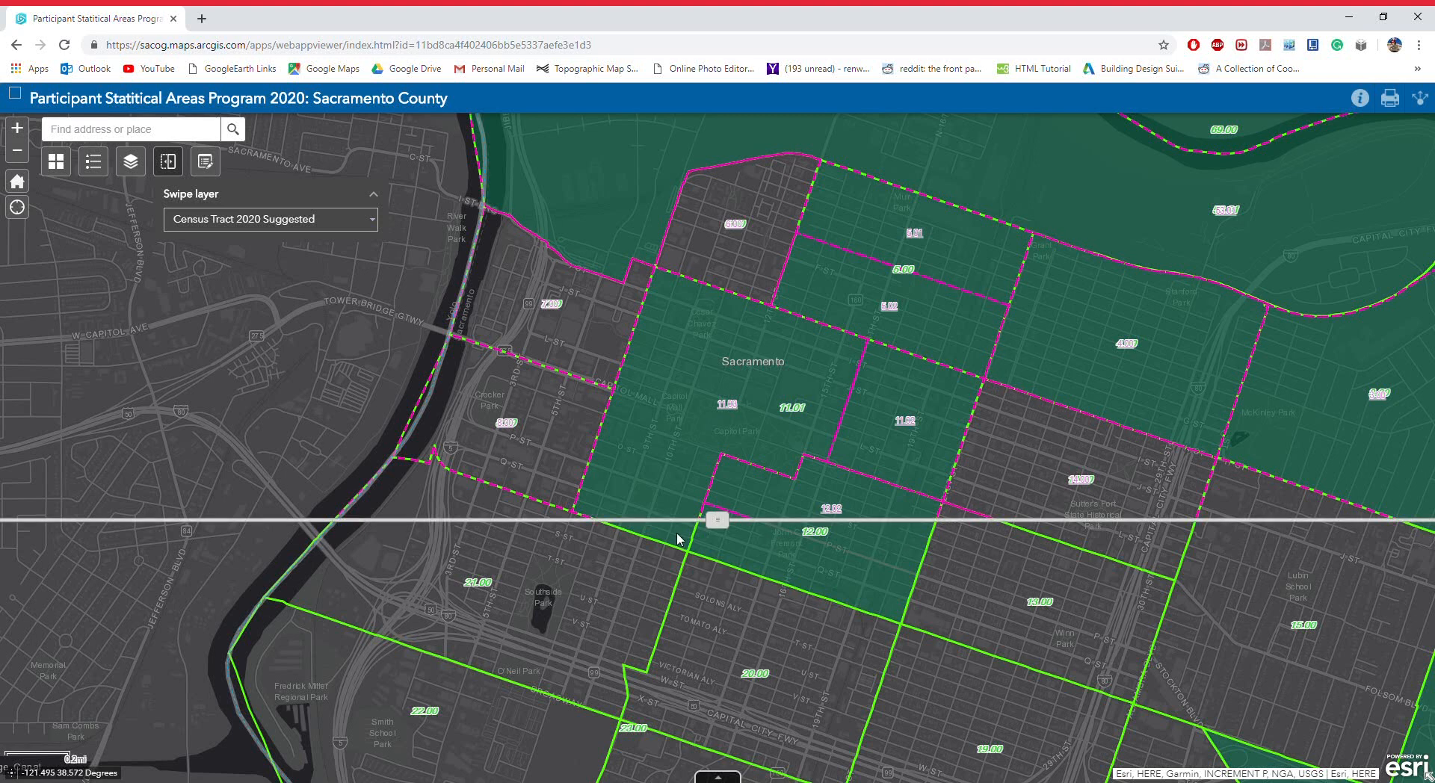
left_click_drag(947, 526, 740, 334)
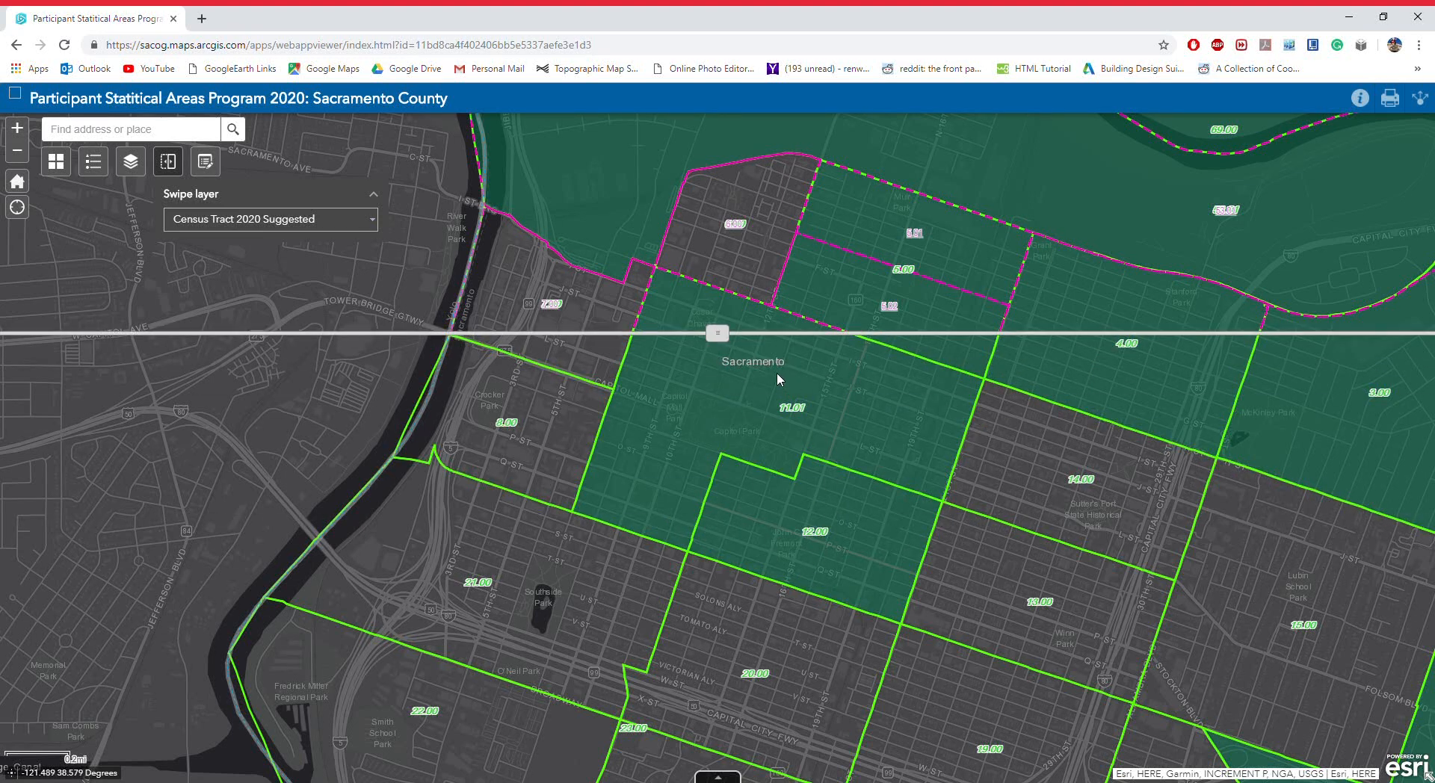
left_click_drag(777, 380, 731, 661)
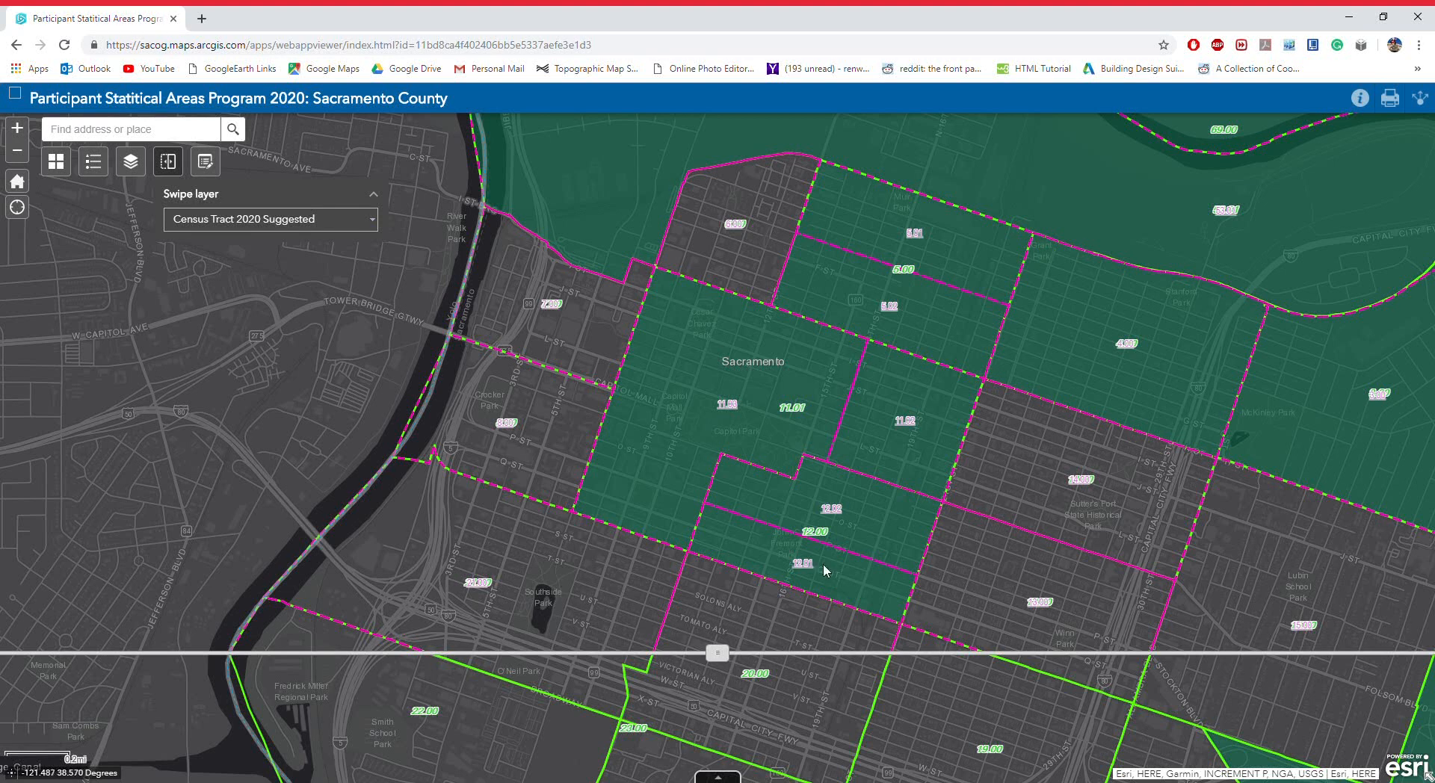
left_click_drag(732, 655, 868, 347)
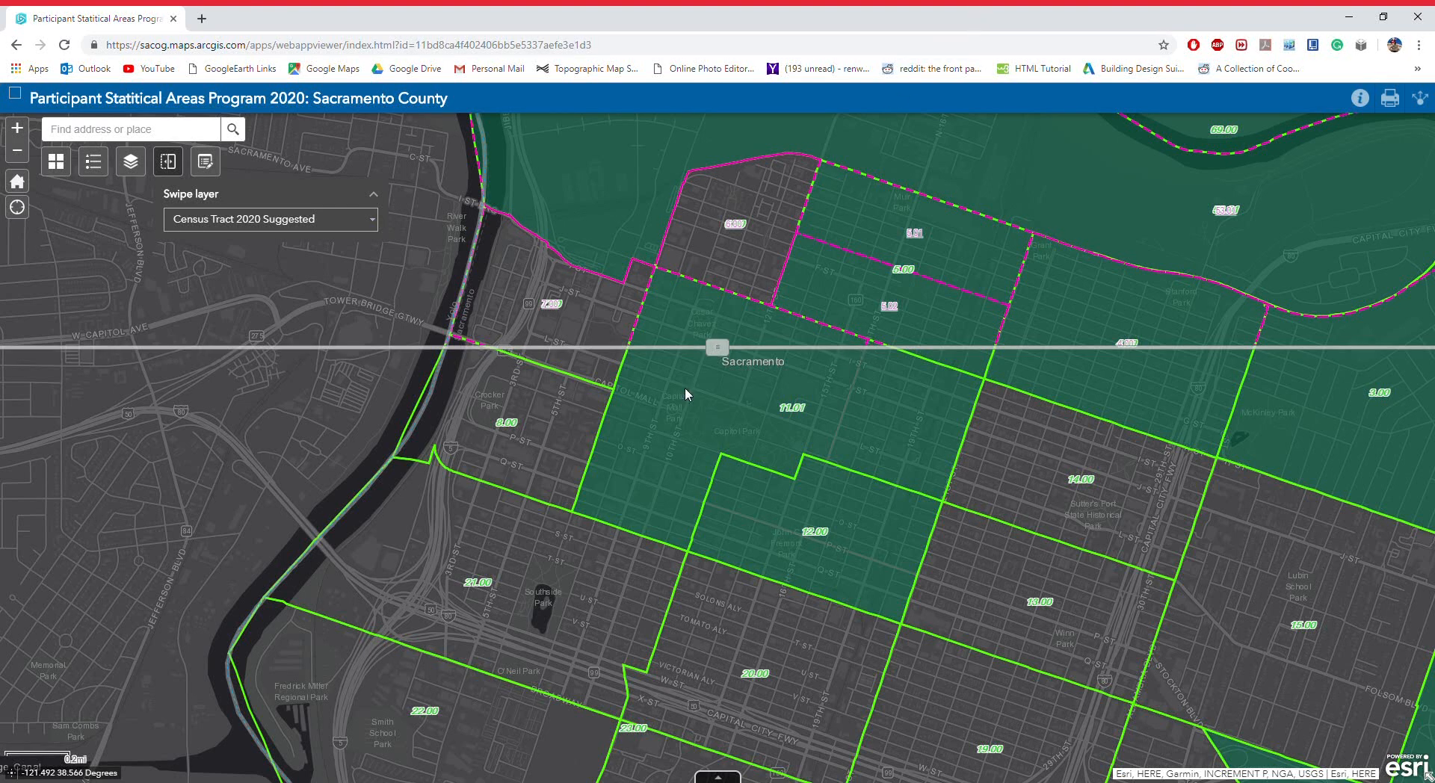
left_click_drag(717, 348, 712, 499)
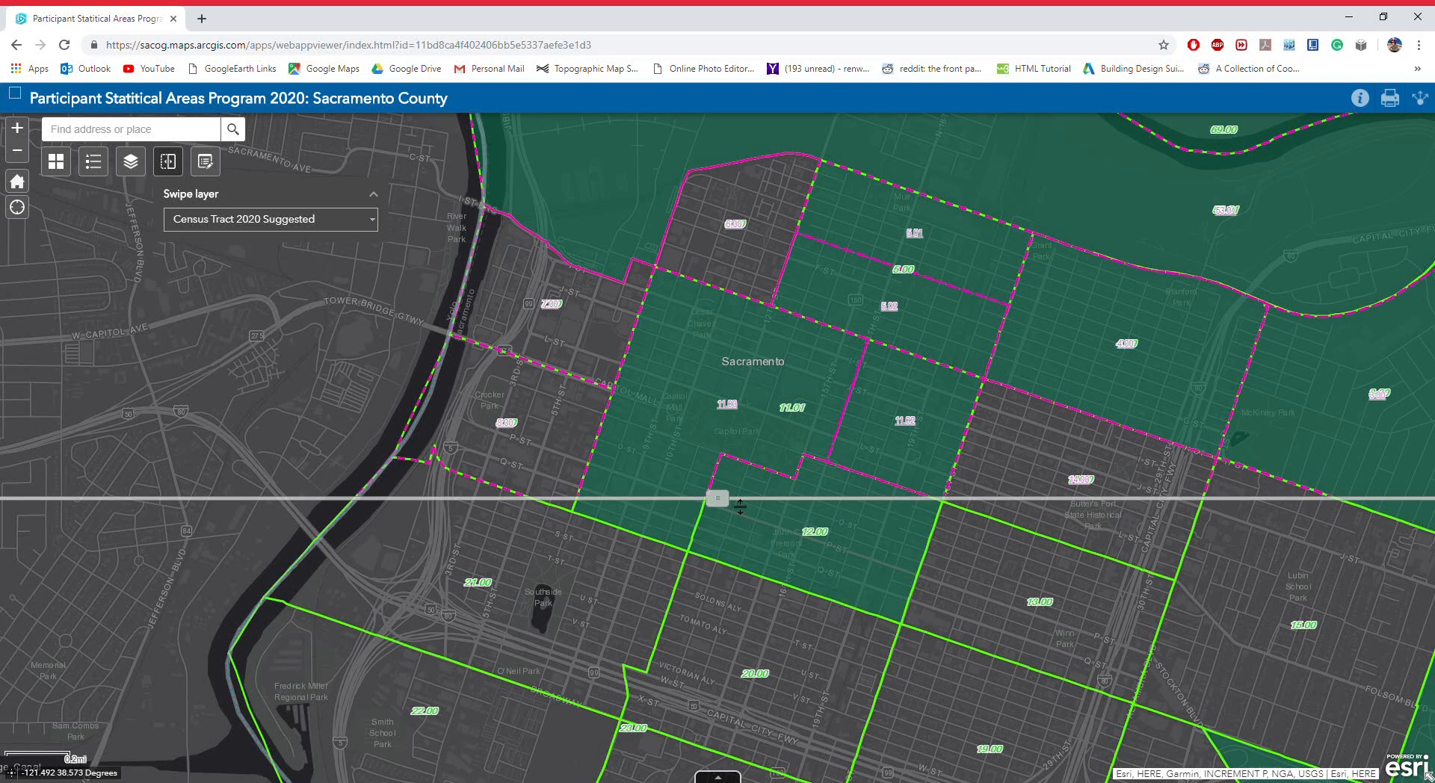
- Turn off the Swipe comparison and pick the Sacramento_Notes point template in the Edit widget
left_click(179, 166)
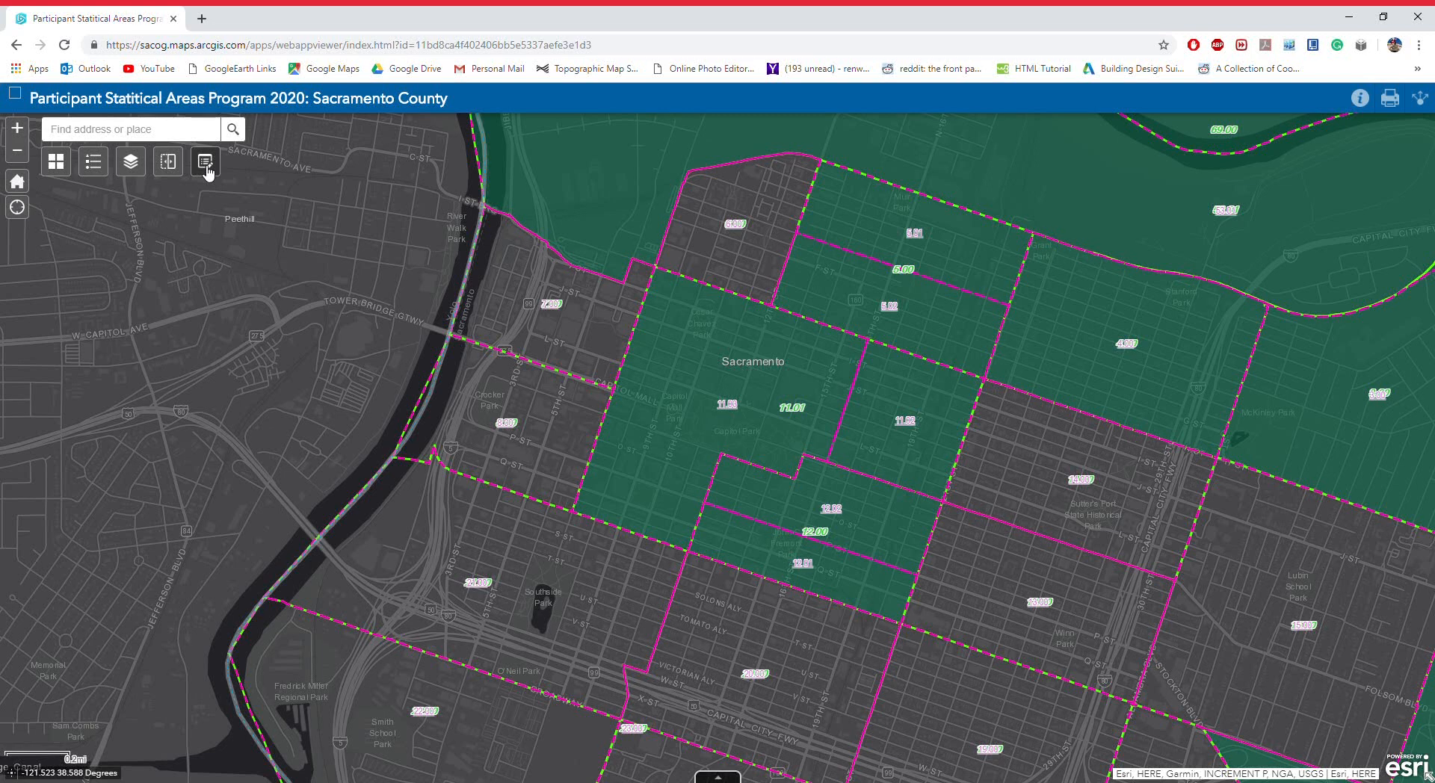
left_click(206, 163)
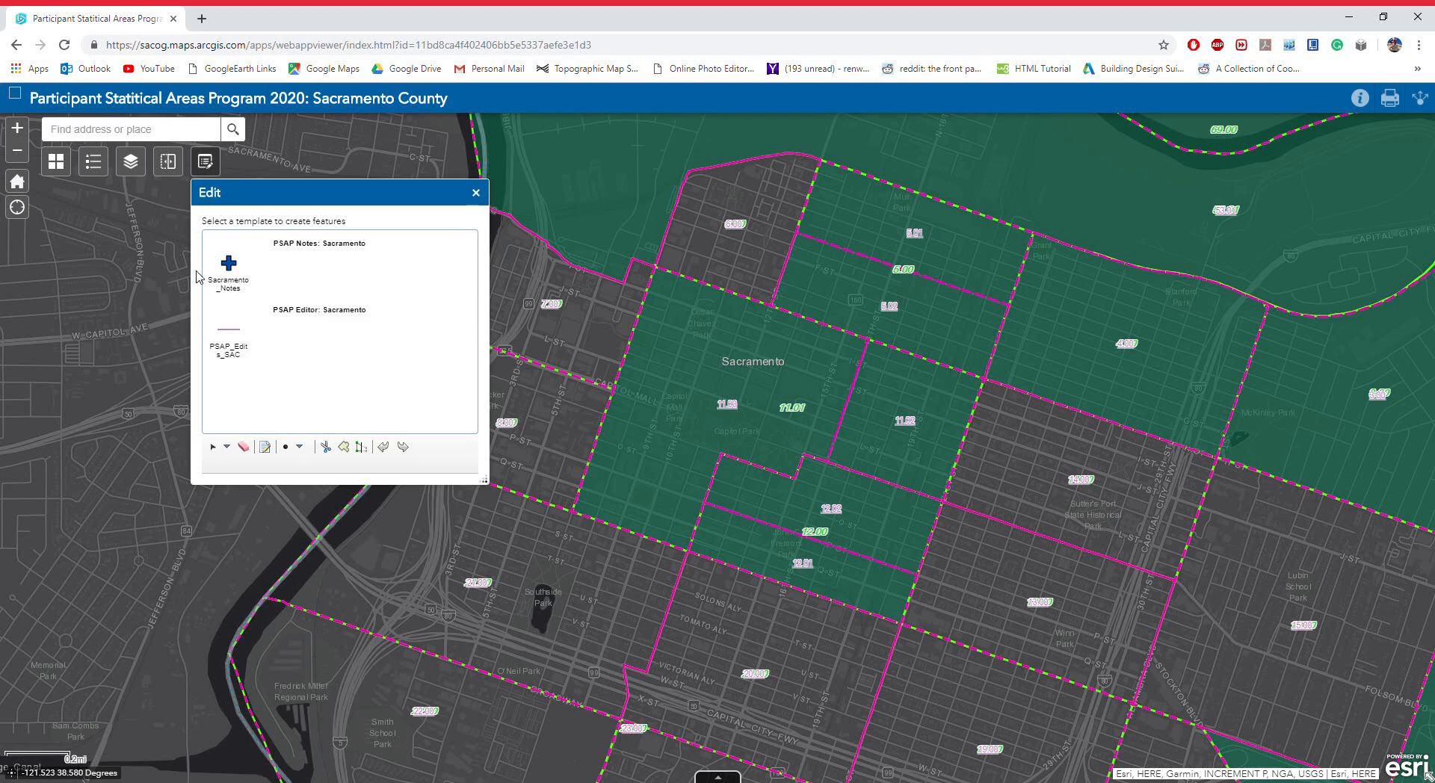
left_click(228, 269)
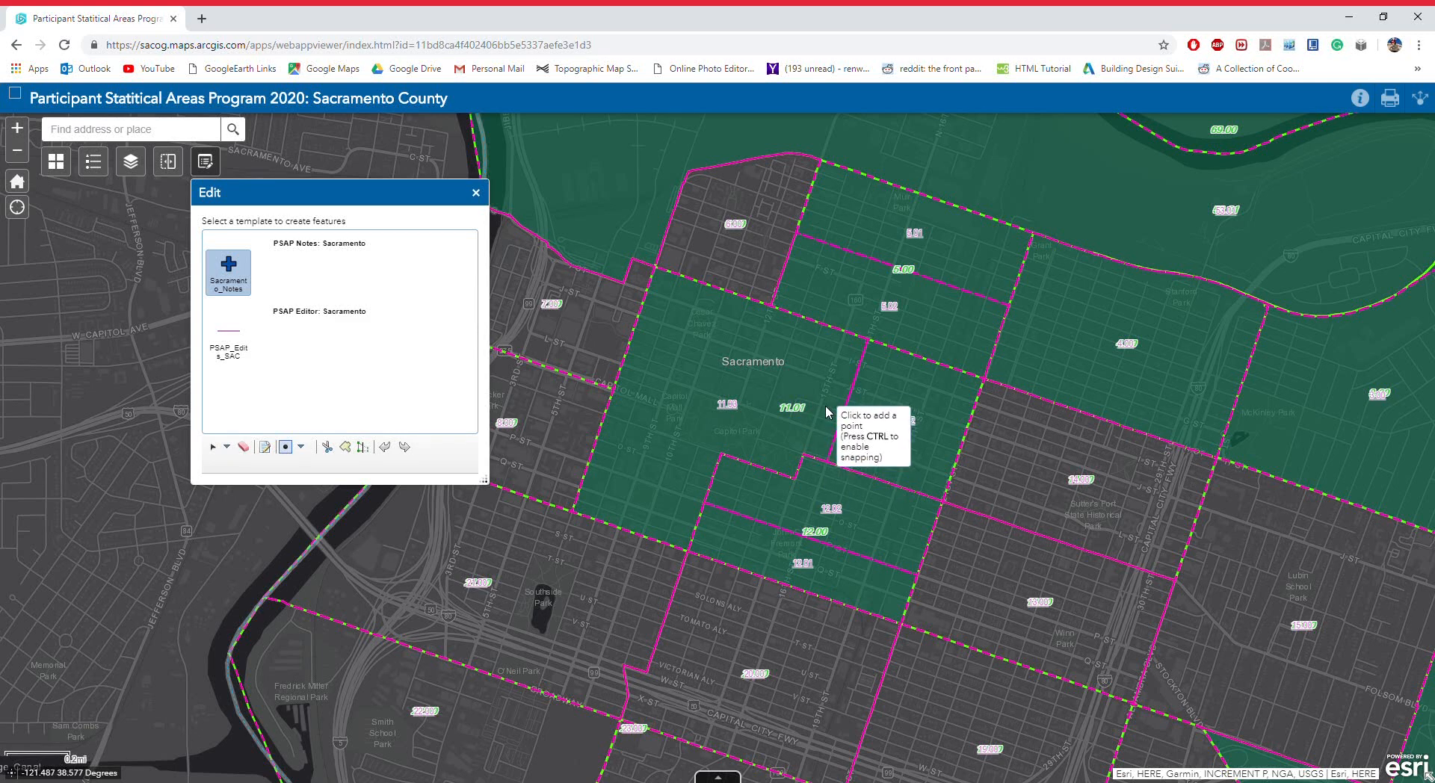
- Place a note point near the Sacramento label as Sacramento City, Census Tract, comment 'Test 1', and save it
left_click(724, 378)
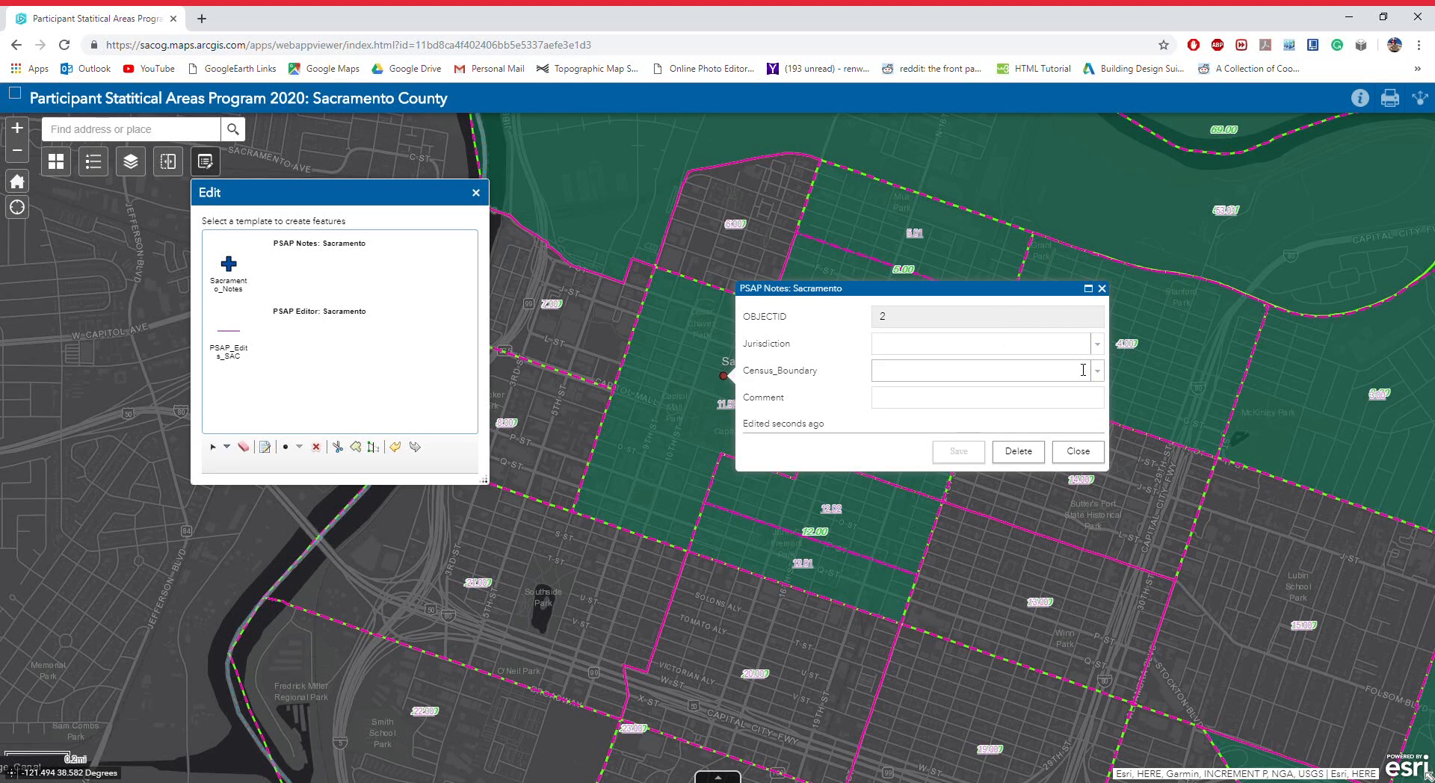
left_click(1097, 345)
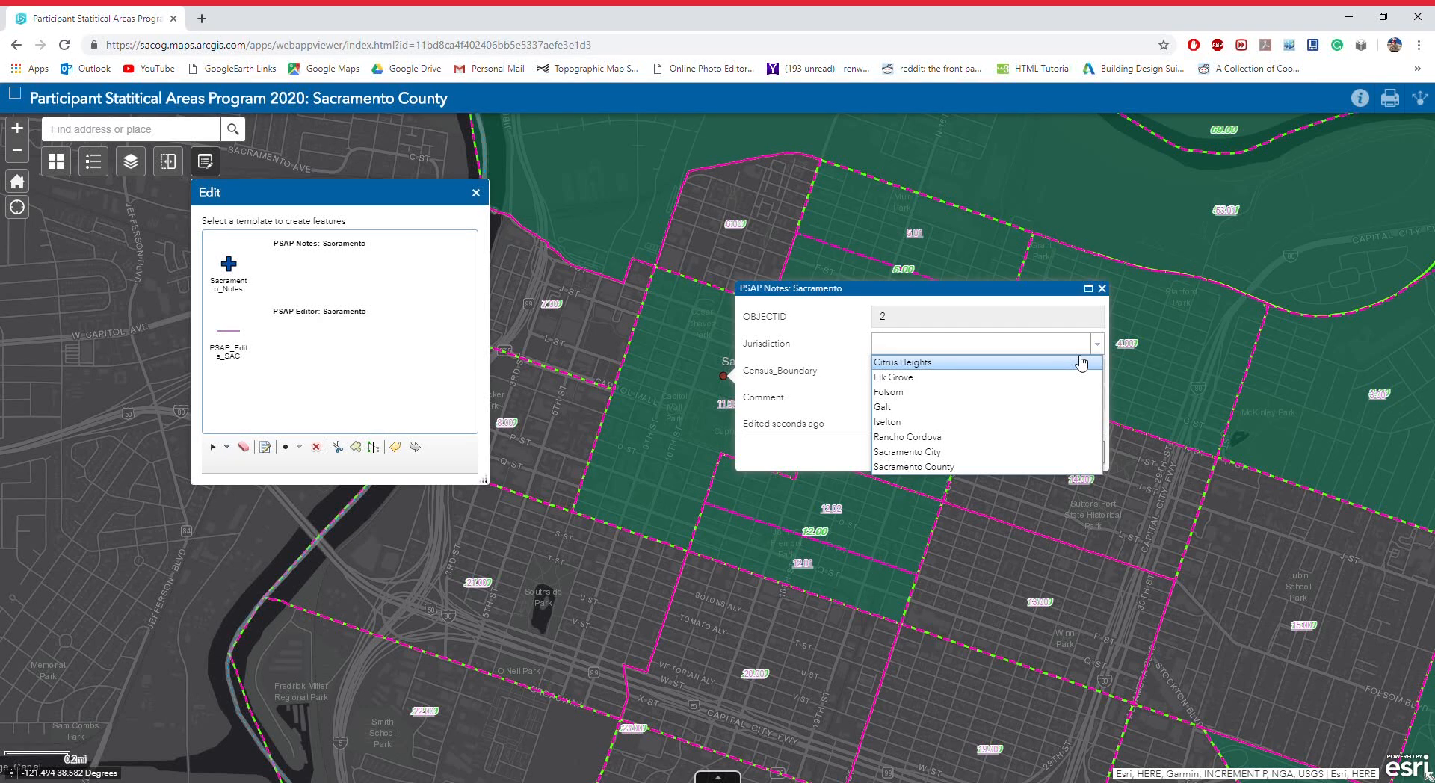
left_click(1015, 455)
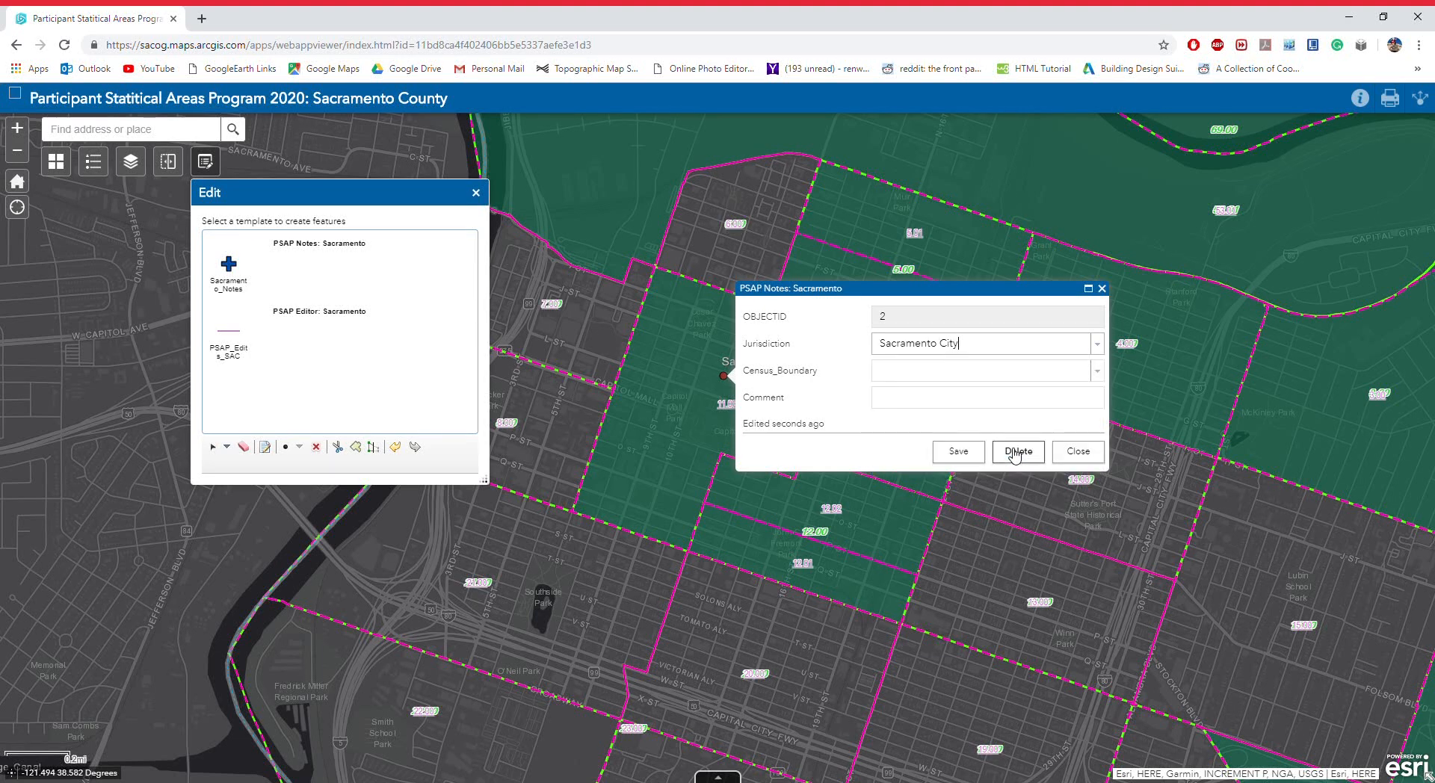
left_click(1106, 380)
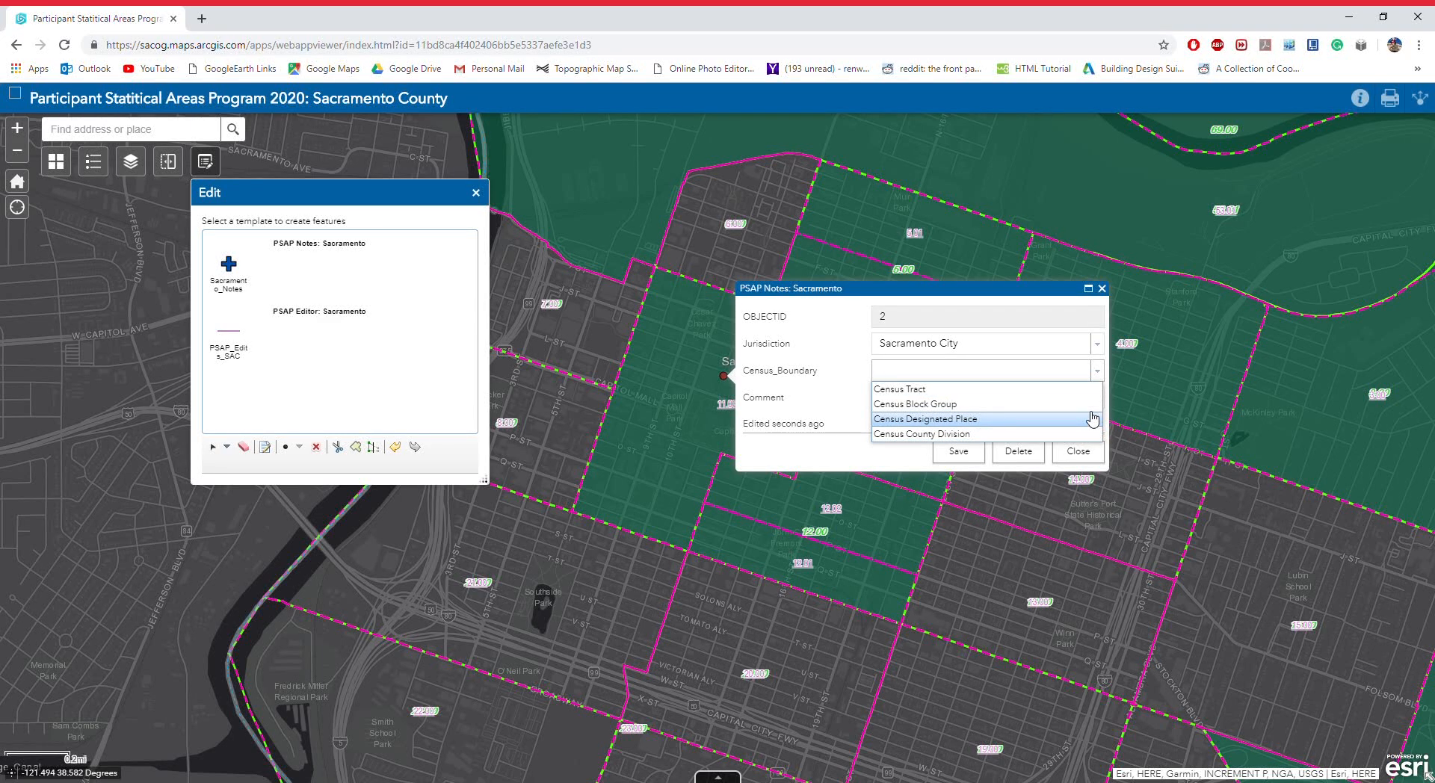
left_click(1057, 391)
left_click(1043, 407)
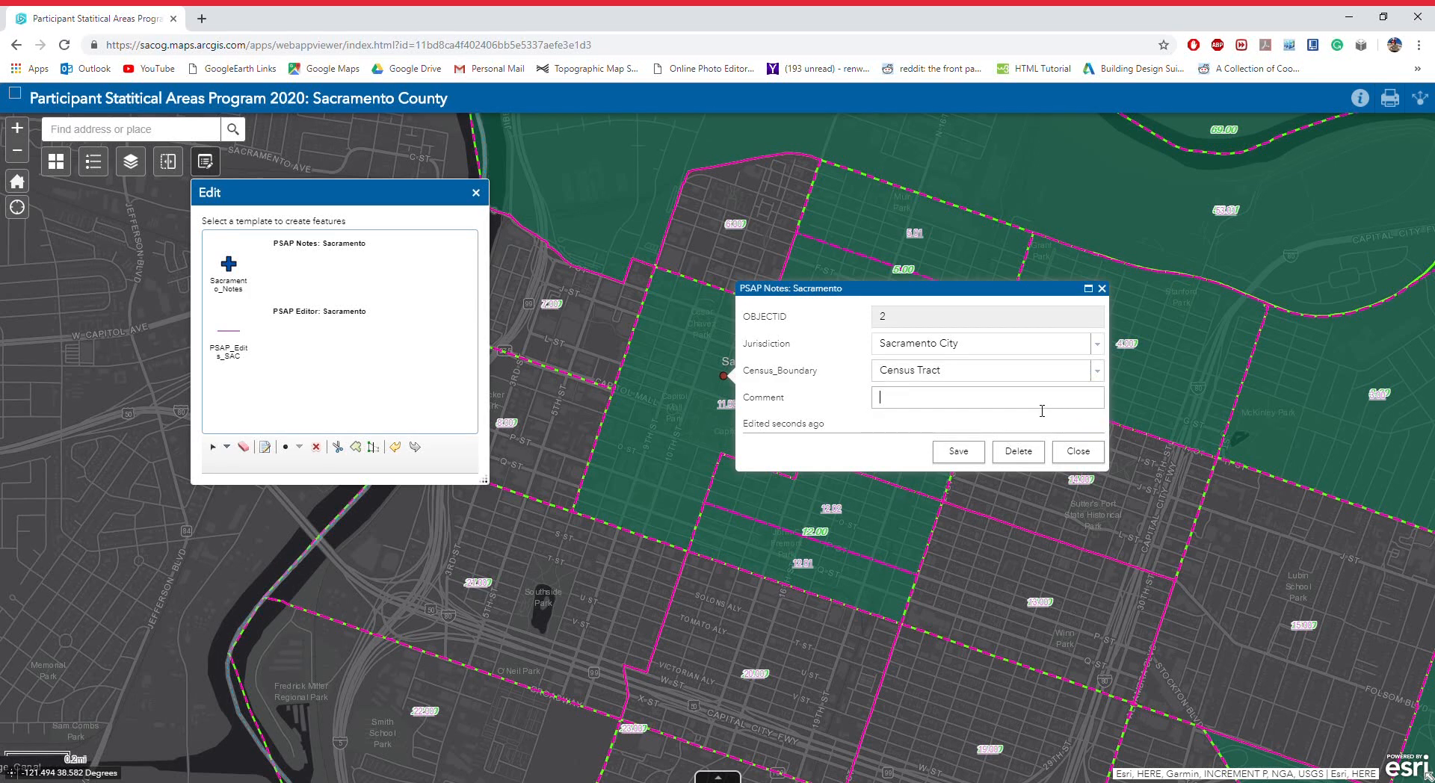
type("Test")
type("1")
left_click(960, 454)
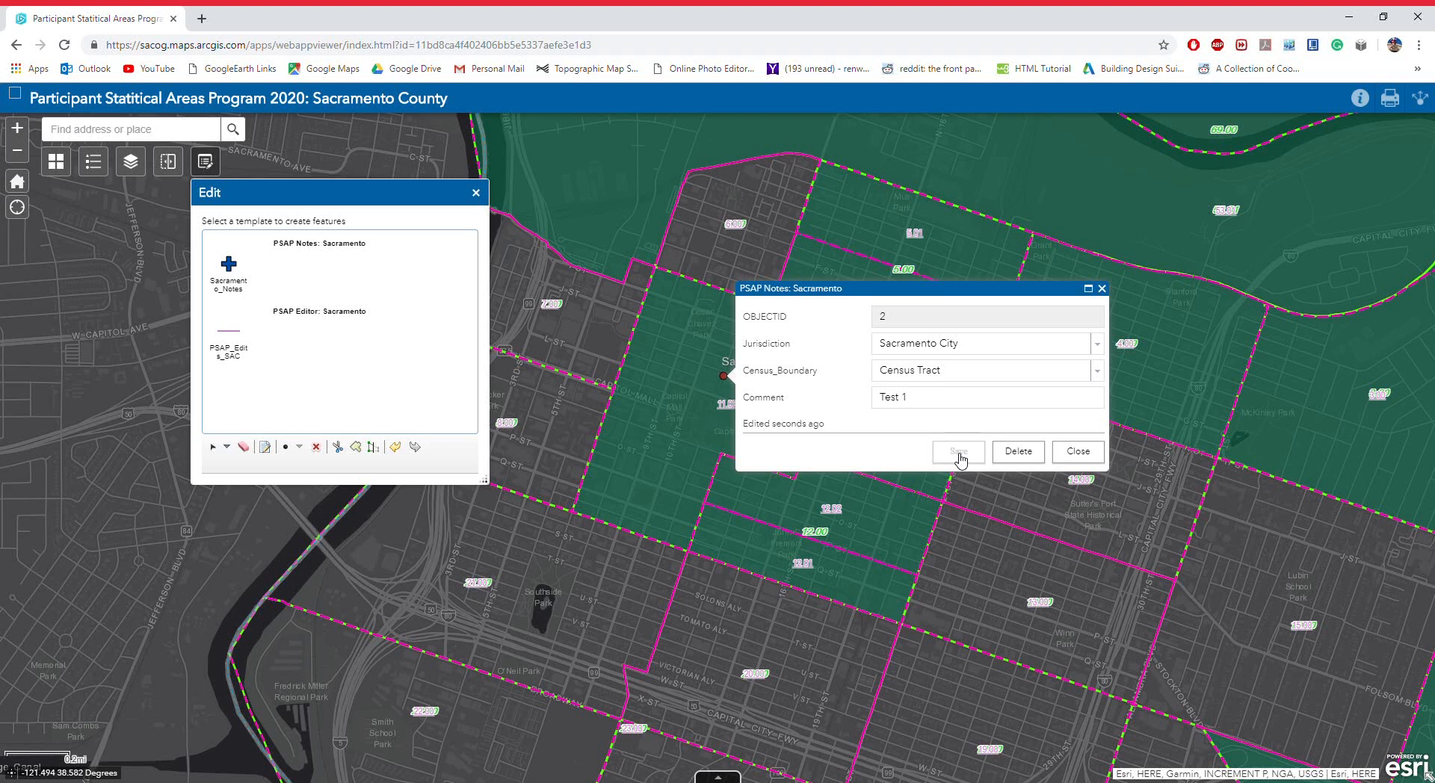
left_click(1090, 451)
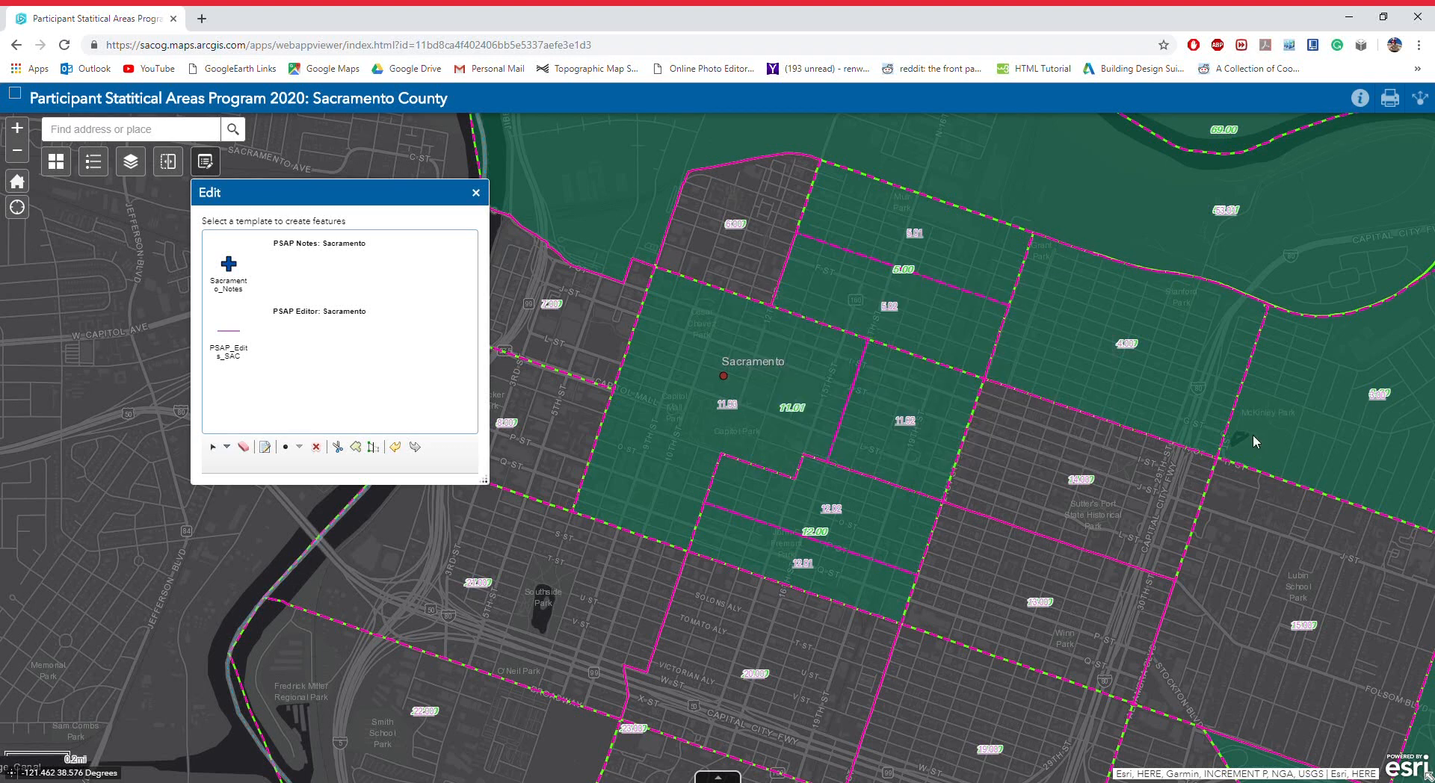
scroll(822, 426, "down", 2)
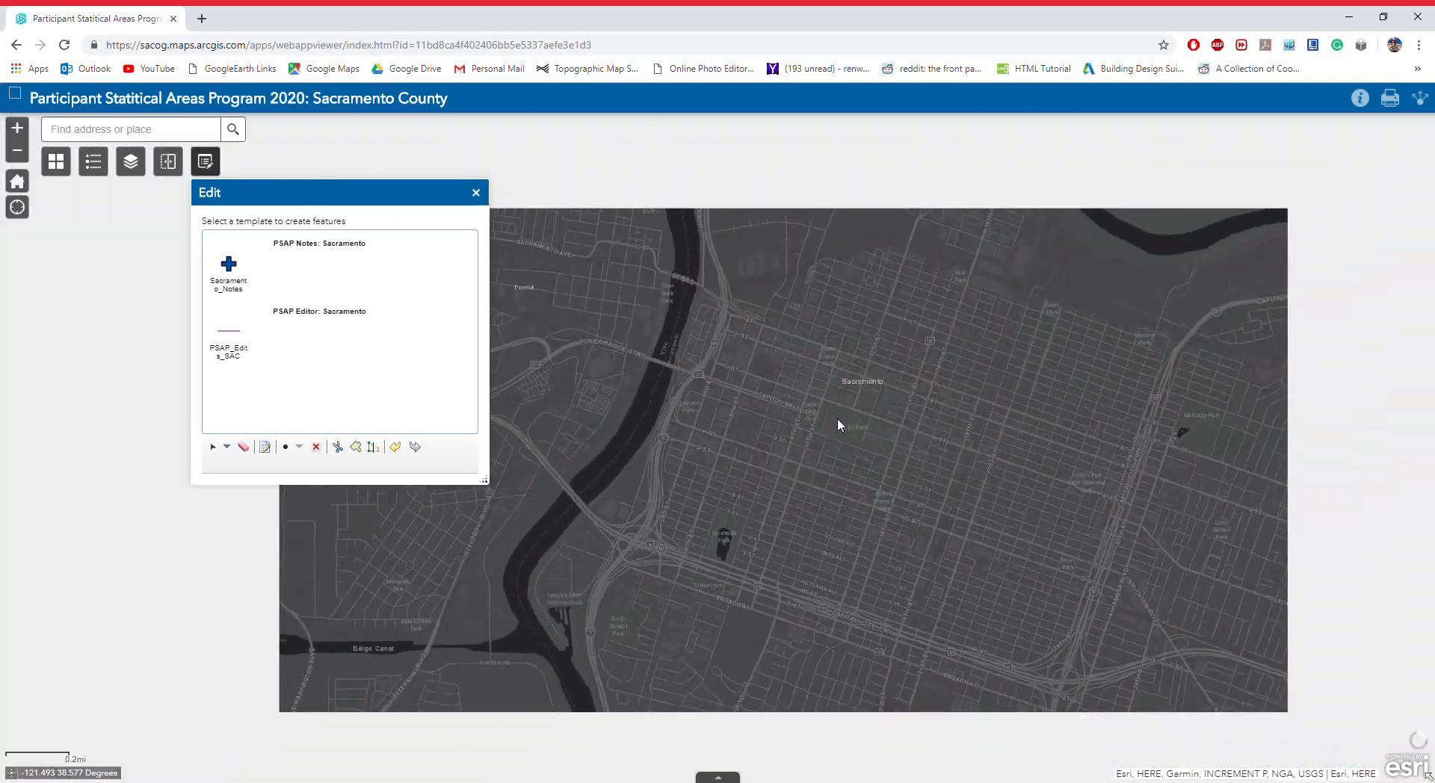
scroll(837, 418, "up", 2)
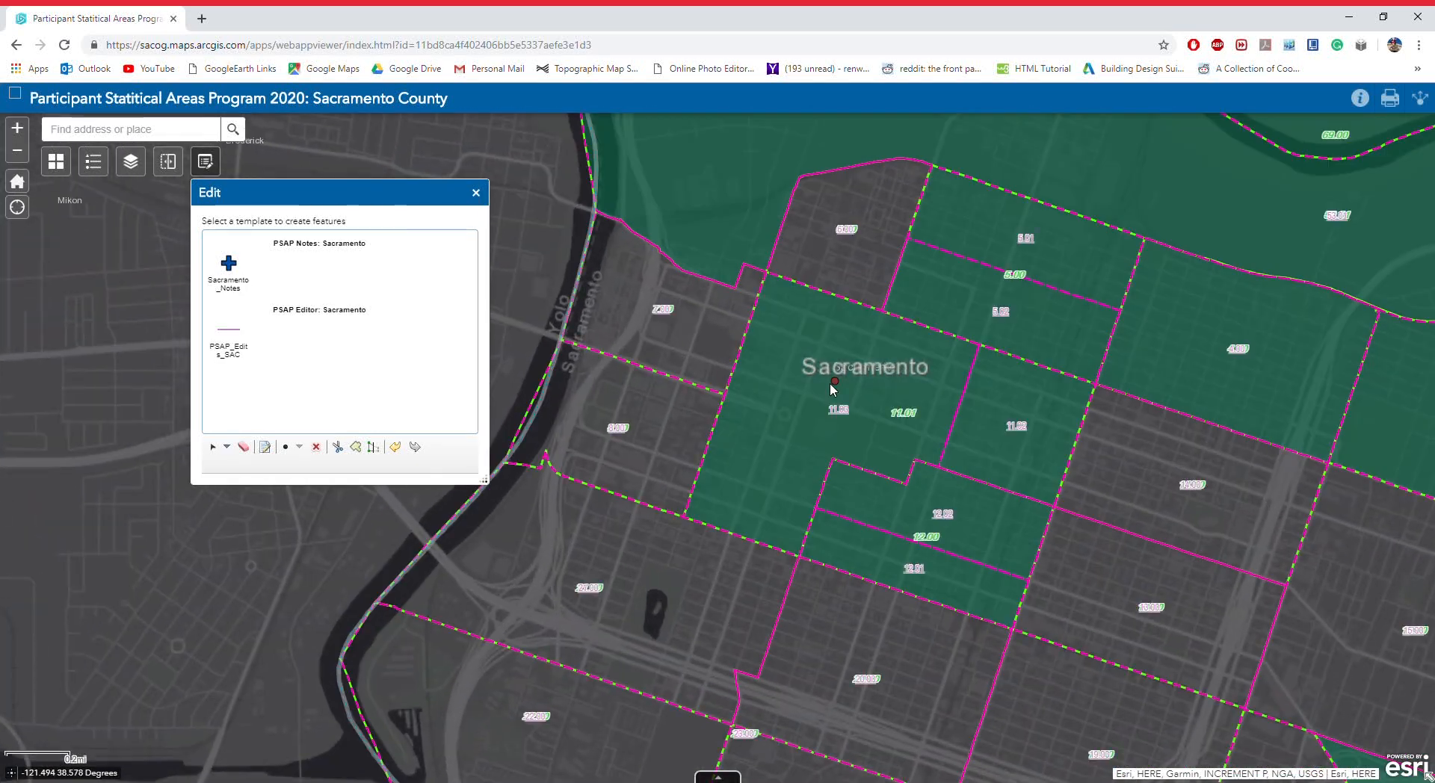
left_click(835, 383)
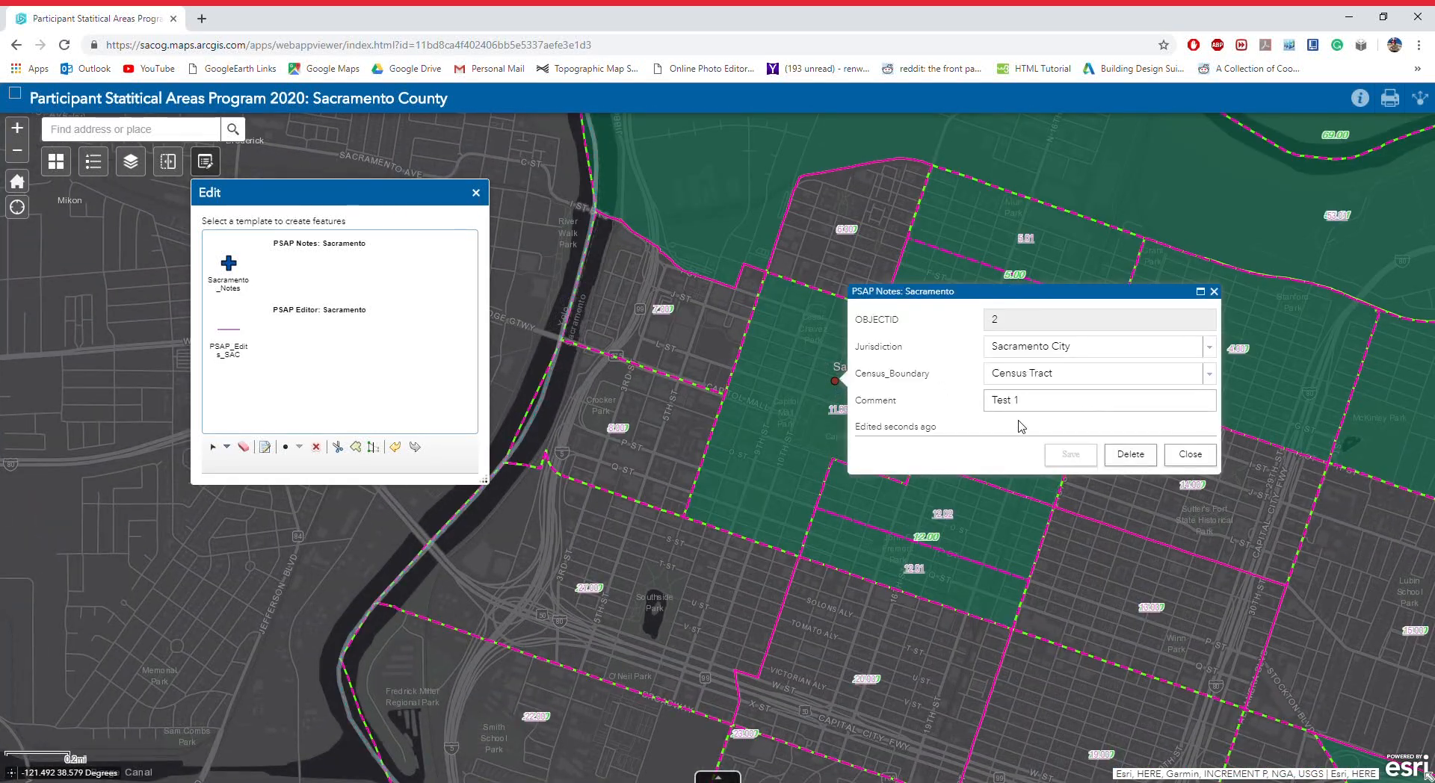
left_click(1213, 458)
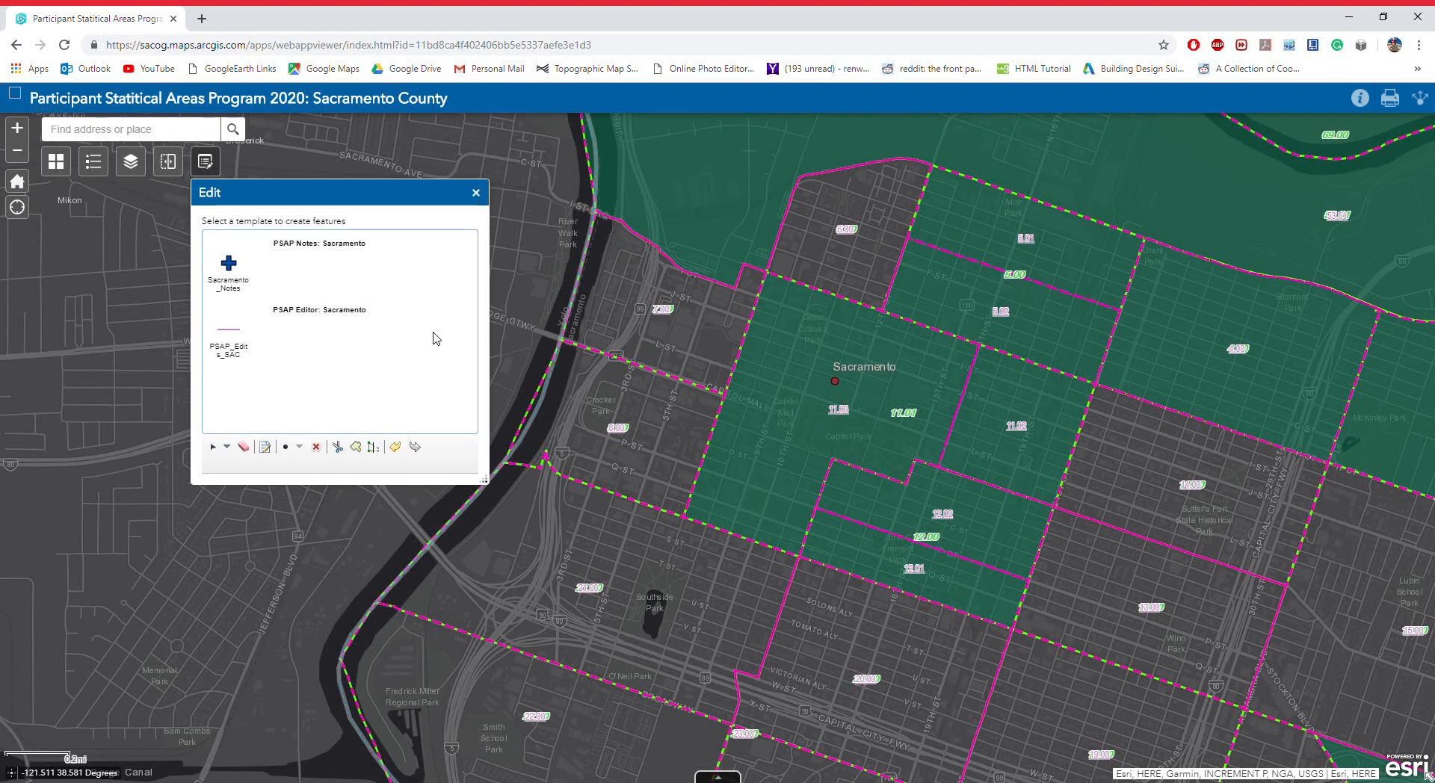
- Select the PSAP_Edits_SAC line template and zoom the map onto the green tract
left_click(238, 344)
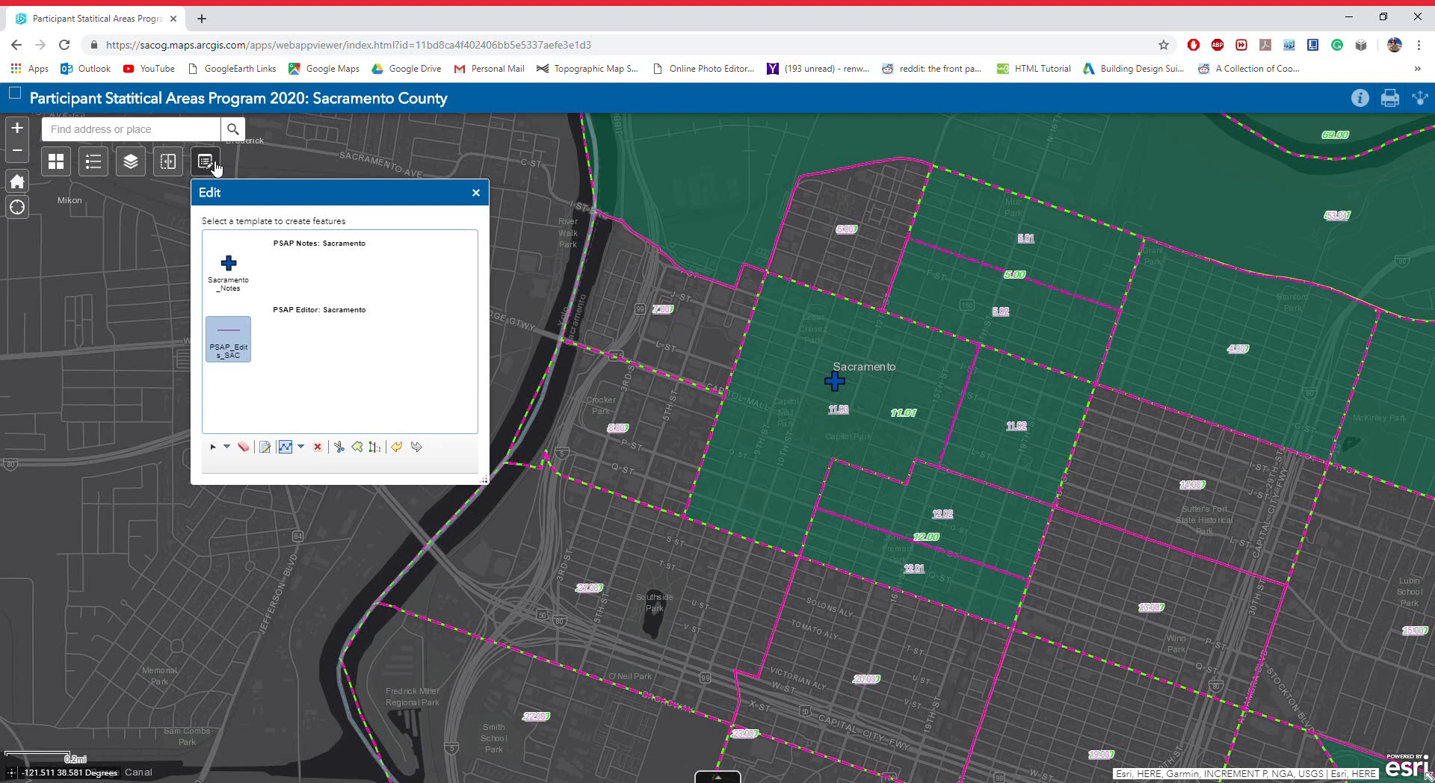
left_click(232, 338)
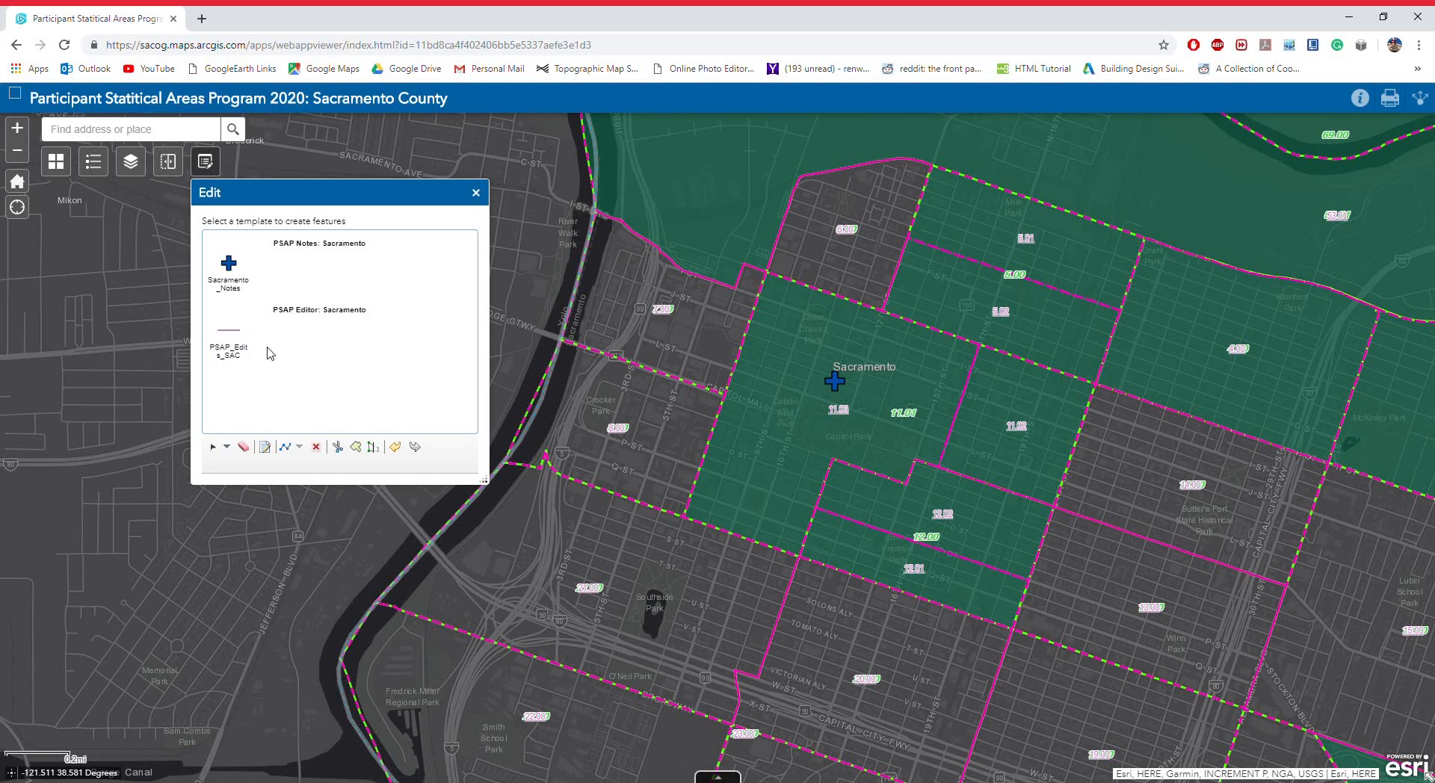
left_click(230, 337)
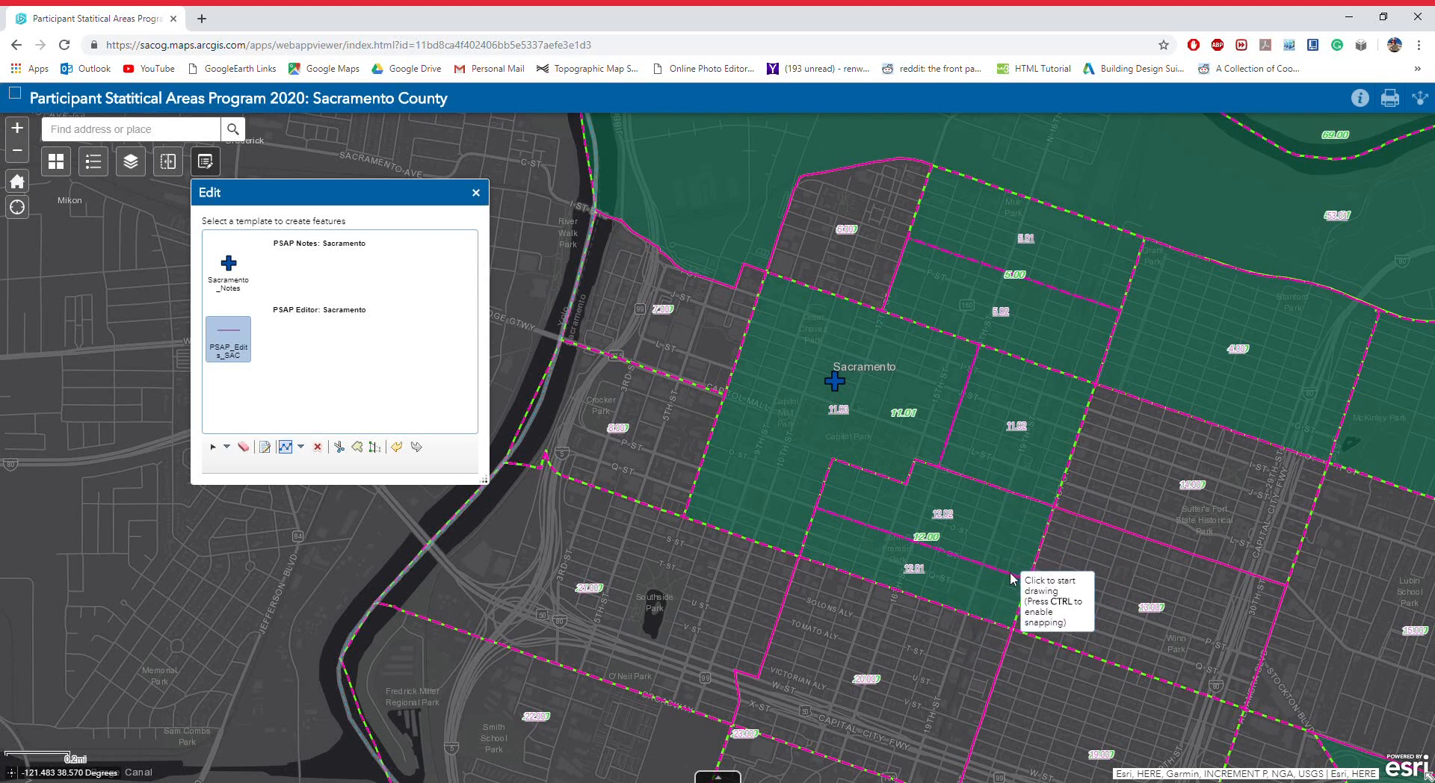
scroll(1011, 572, "up", 1)
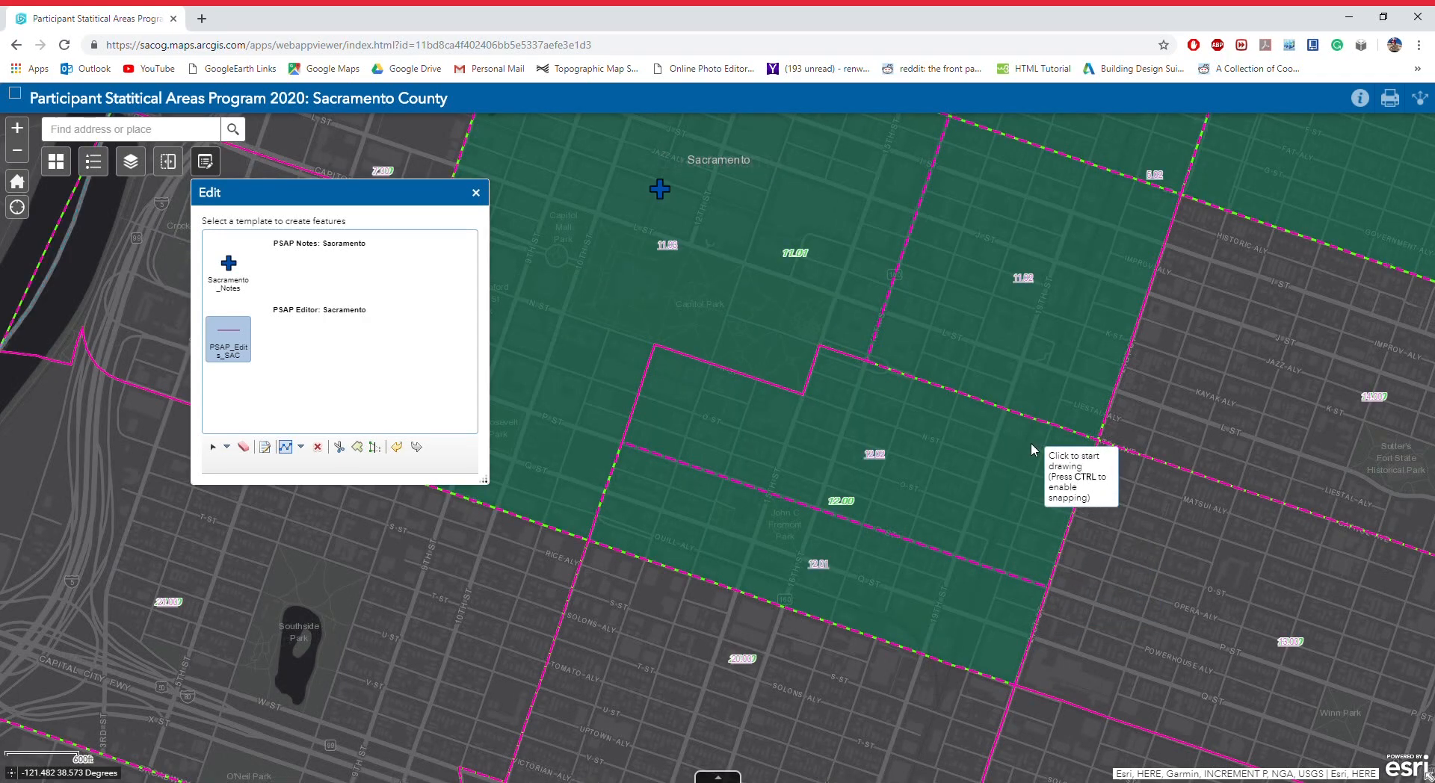
scroll(1128, 673, "up", 1)
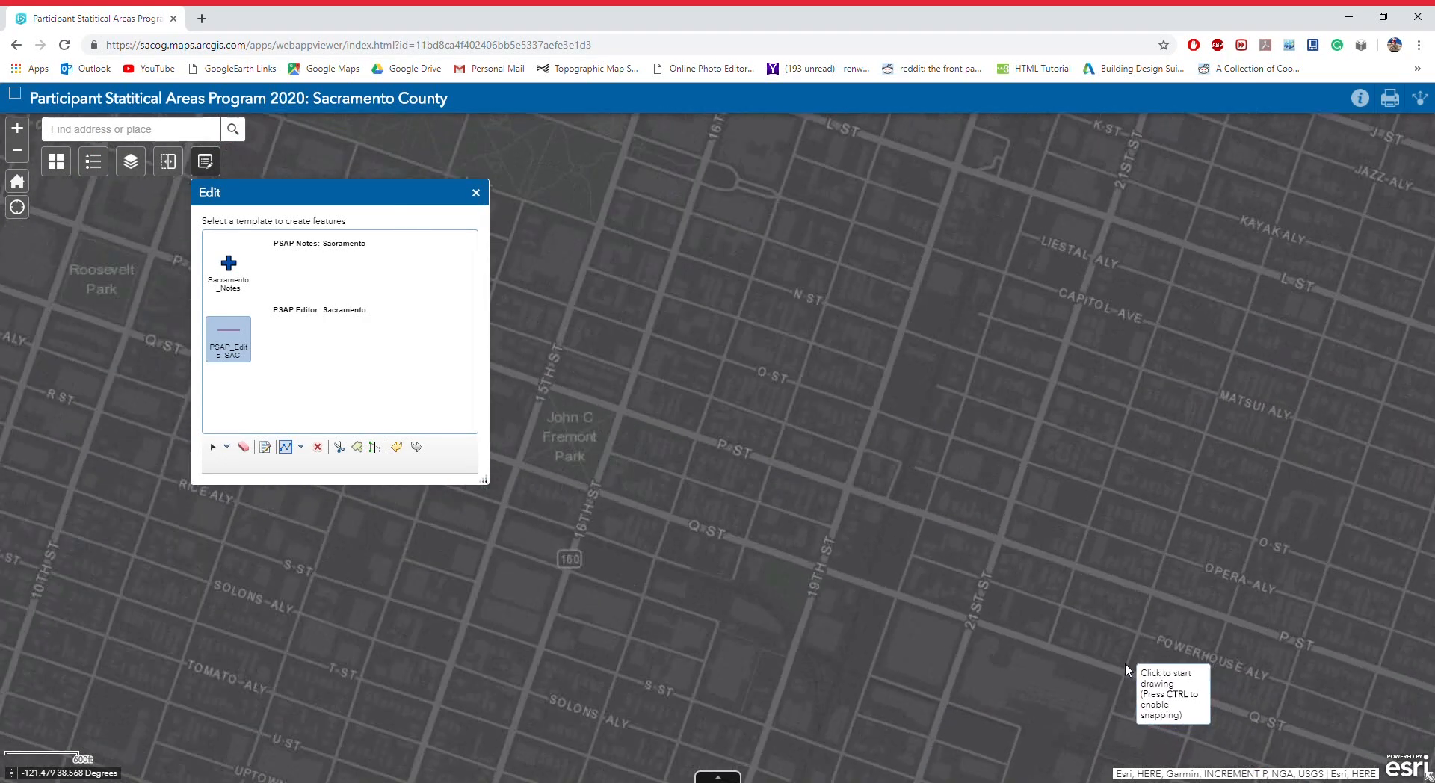
scroll(1090, 503, "down", 1)
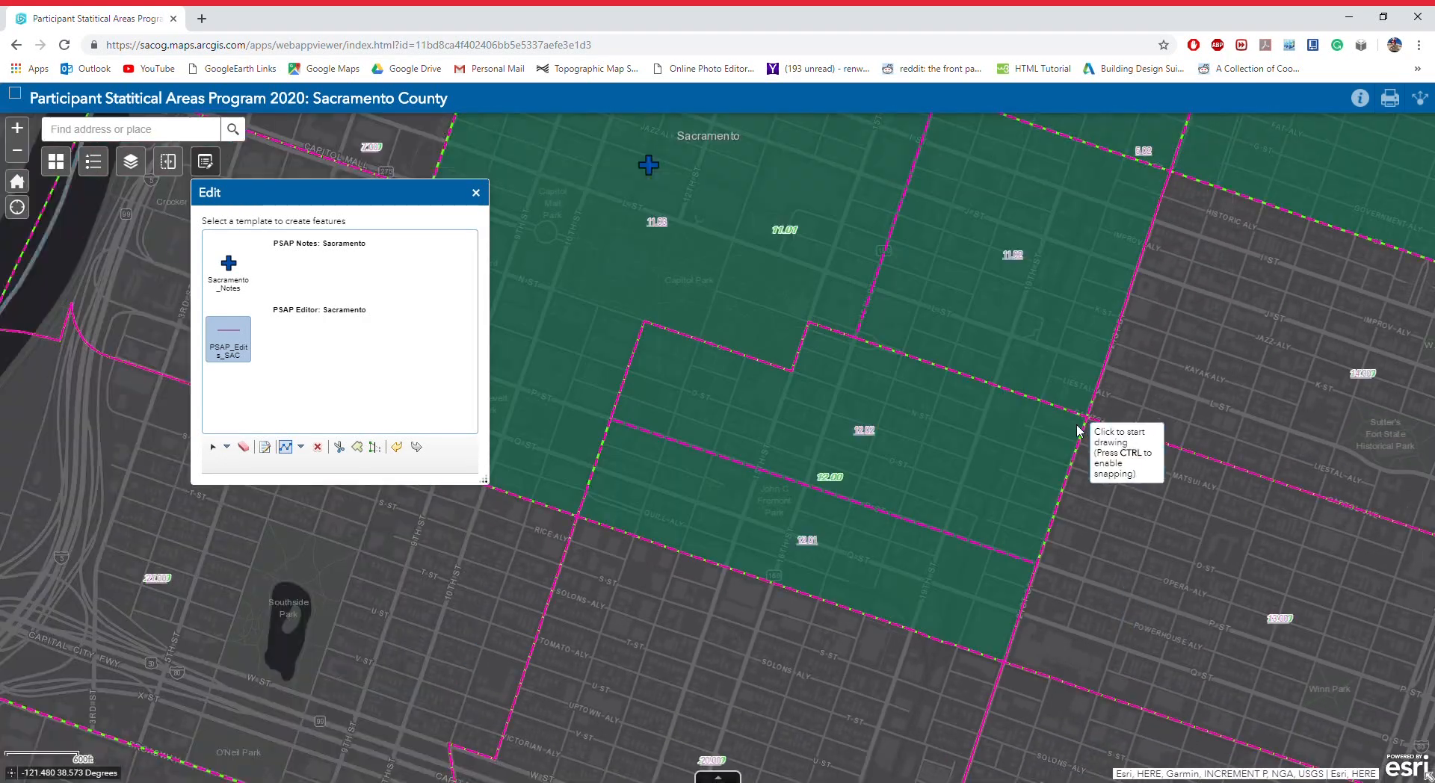
scroll(1125, 461, "up", 1)
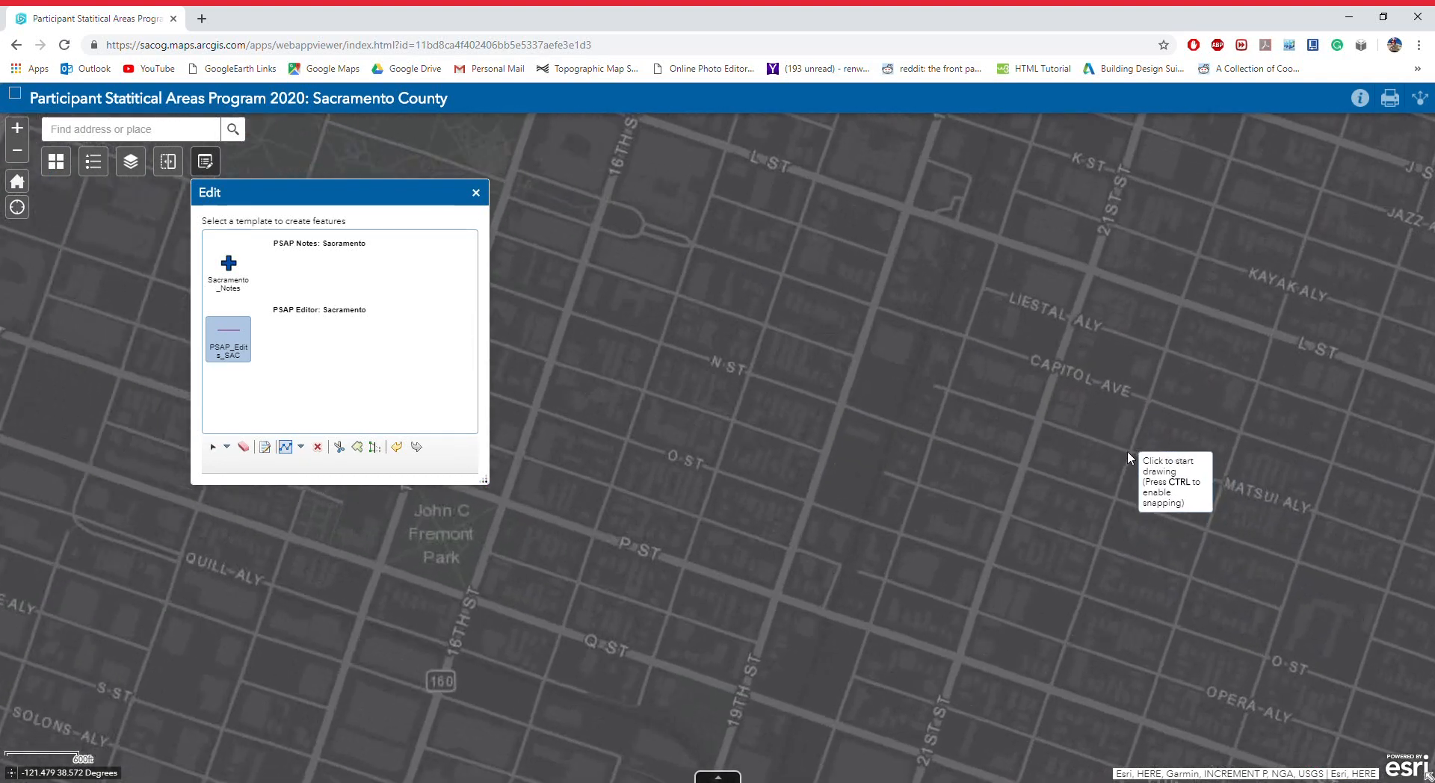
scroll(1131, 465, "down", 1)
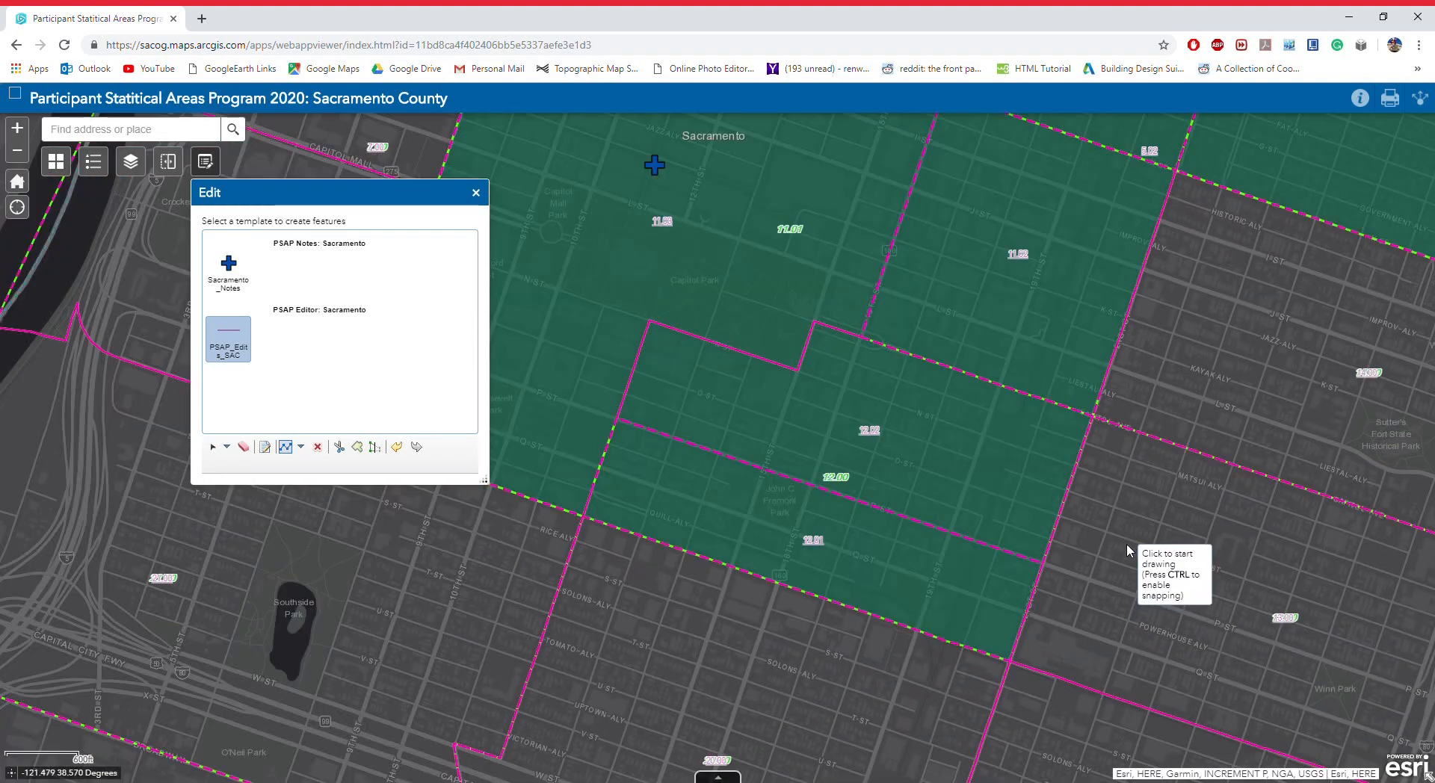
scroll(1068, 624, "up", 1)
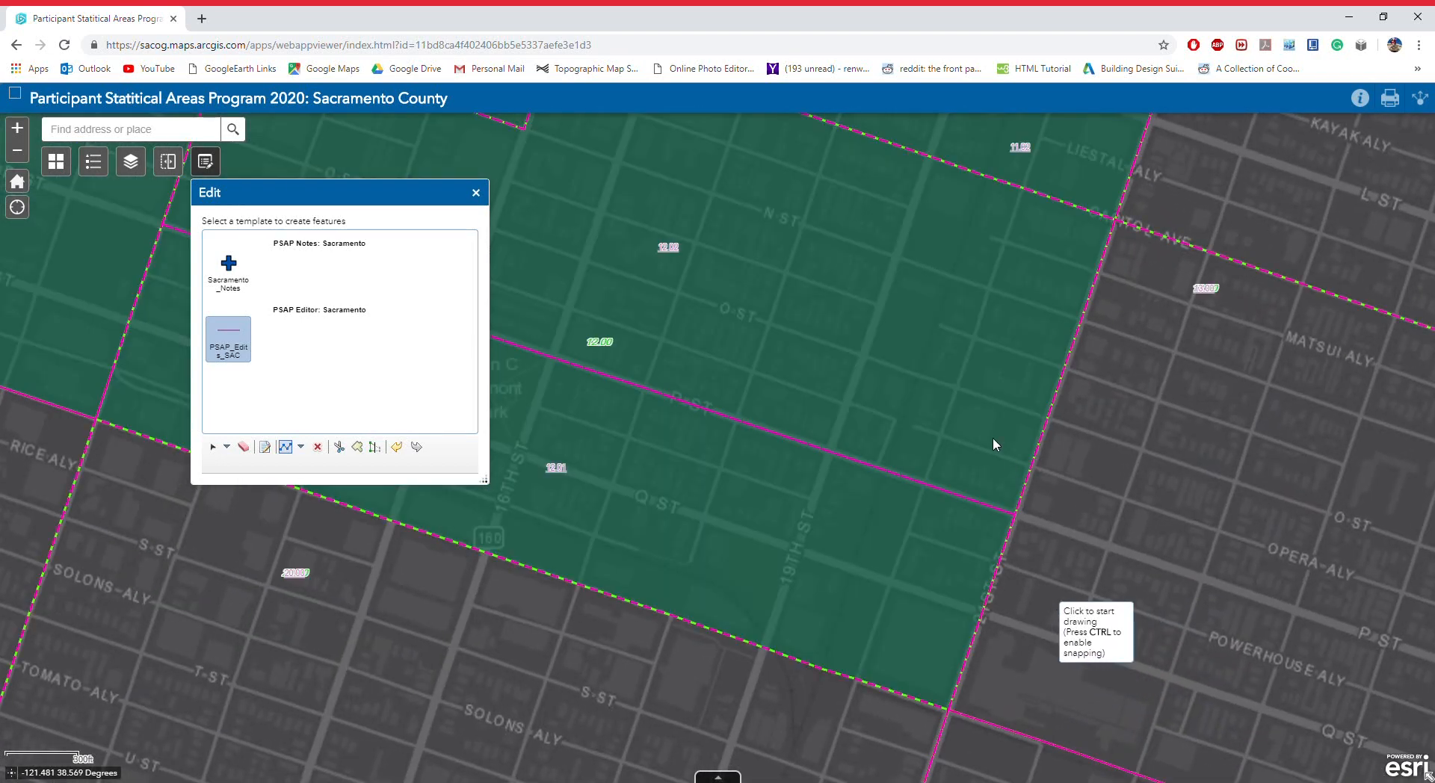
scroll(1001, 675, "down", 1)
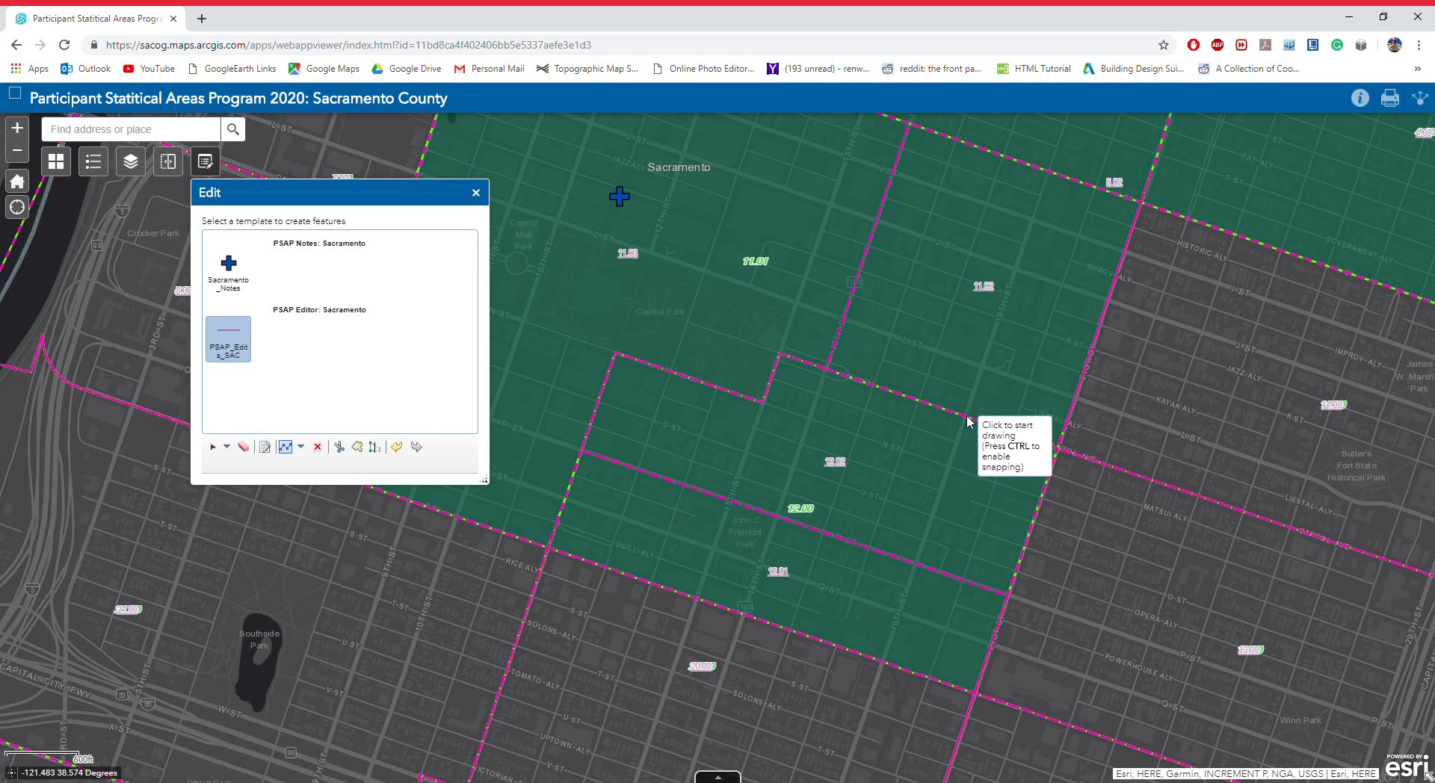
- Trace the edit line along the tract's southern and eastern boundary and finish the sketch
left_click(967, 416)
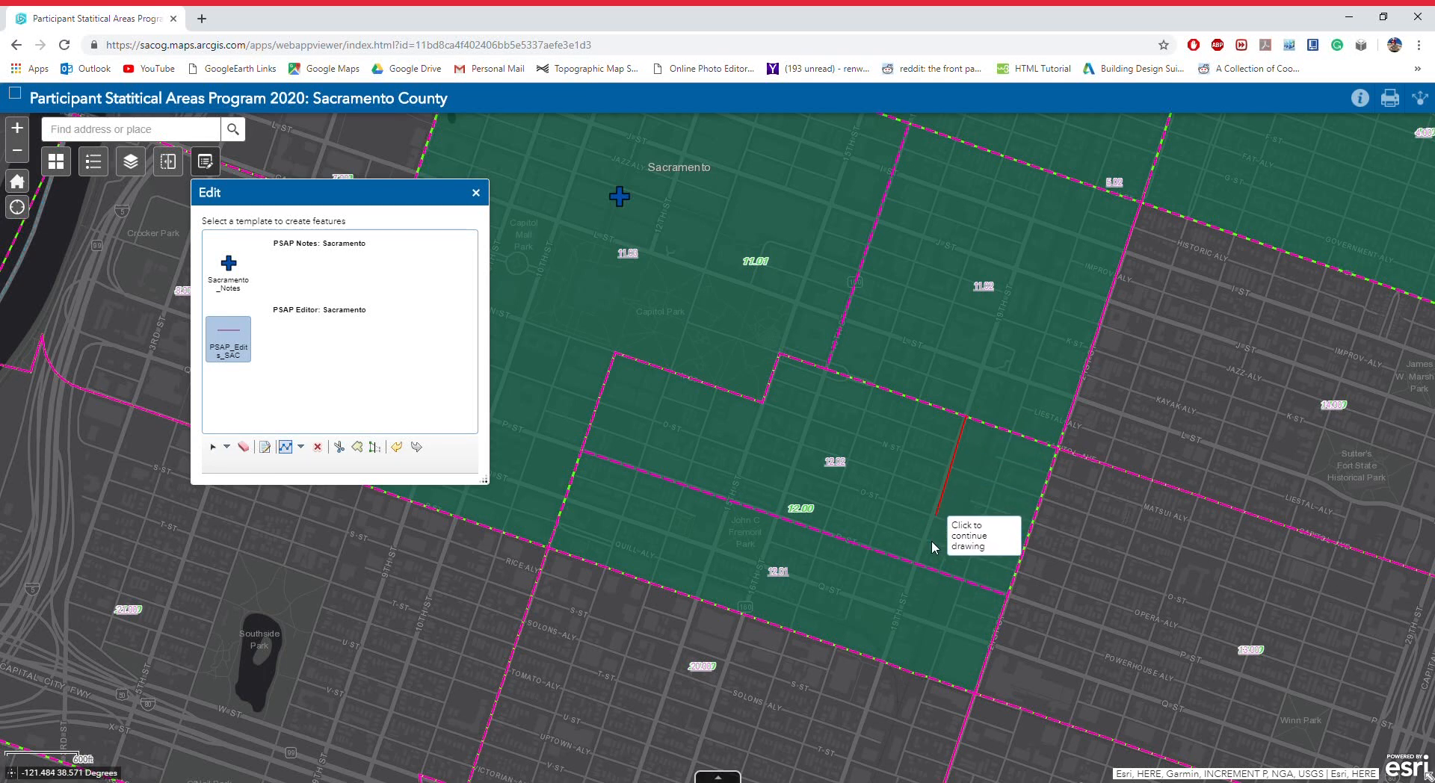
left_click(885, 662)
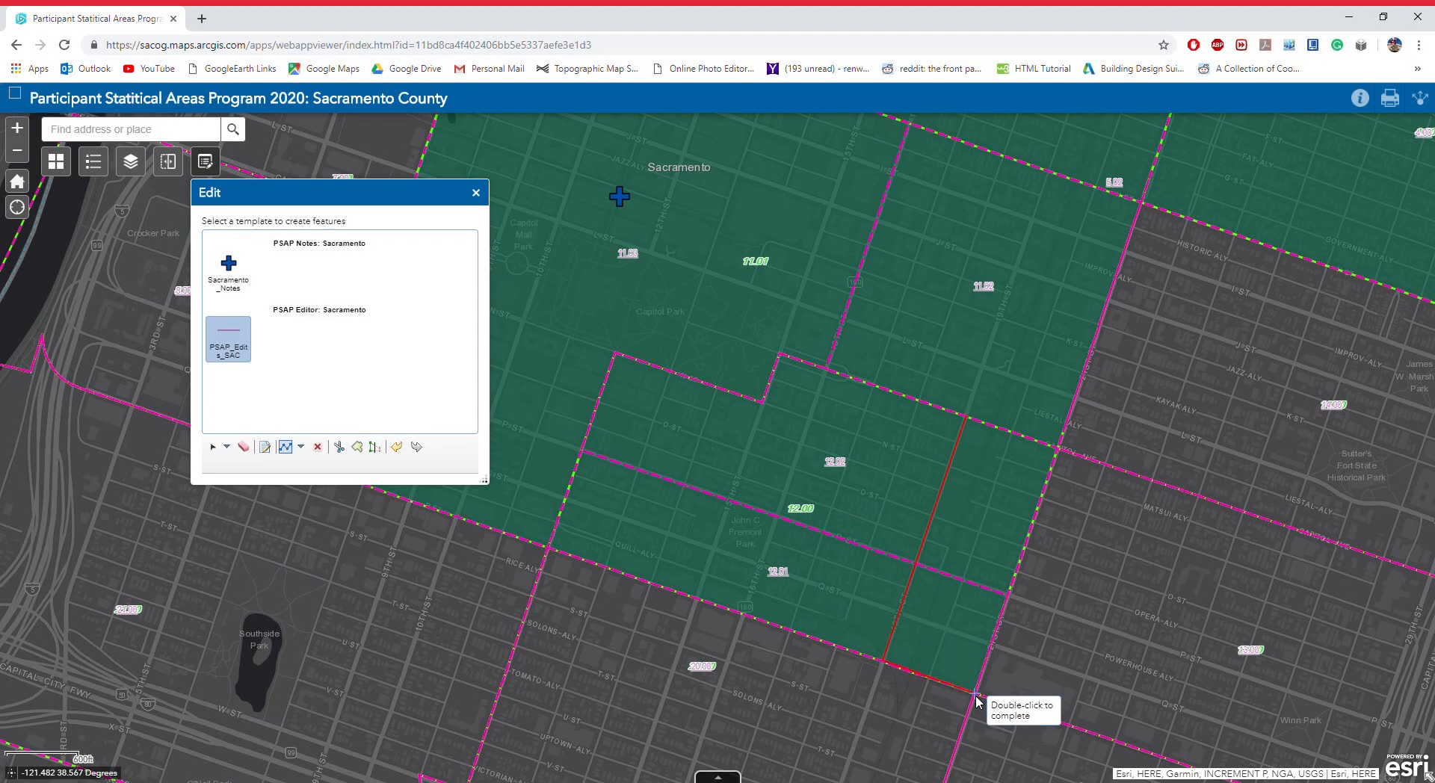
left_click(976, 694)
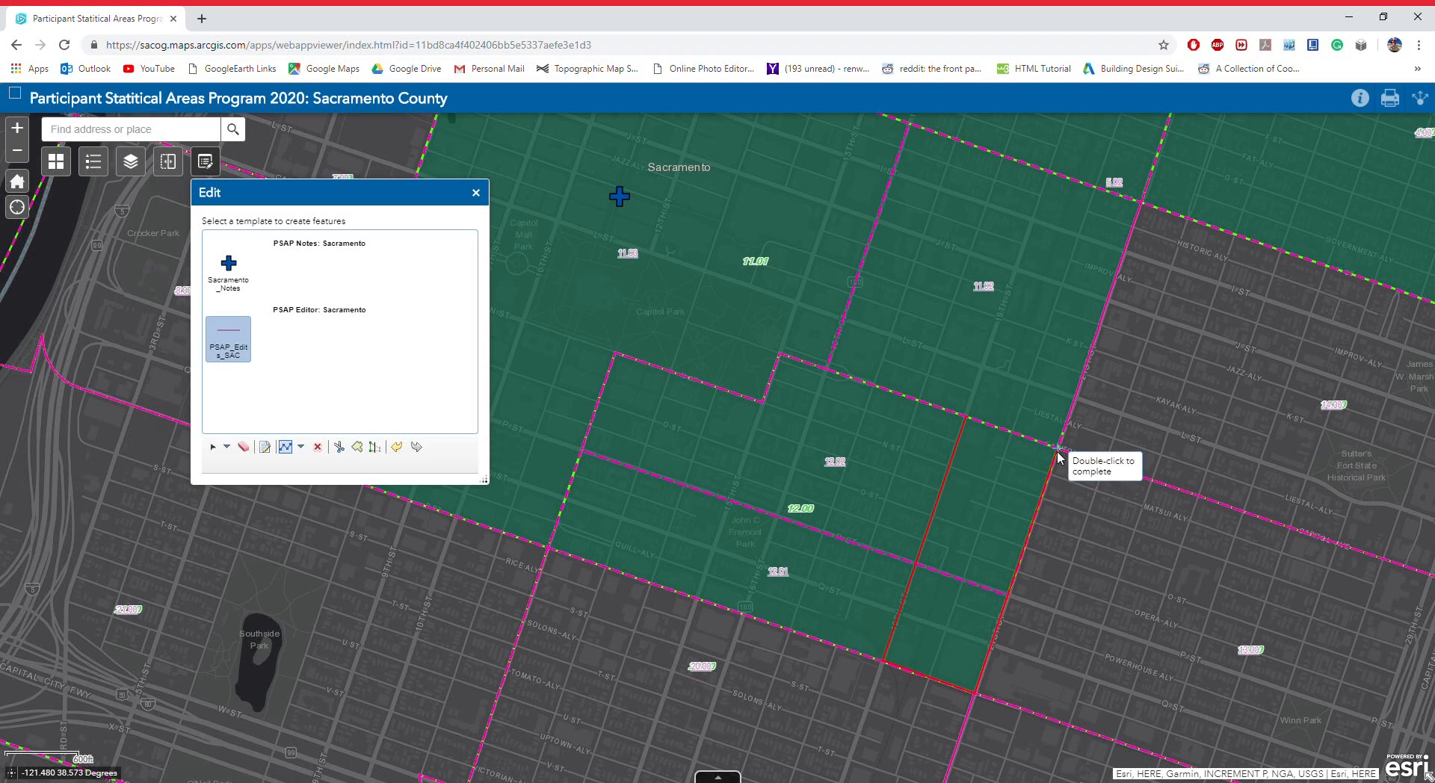
left_click_drag(1057, 453, 1056, 454)
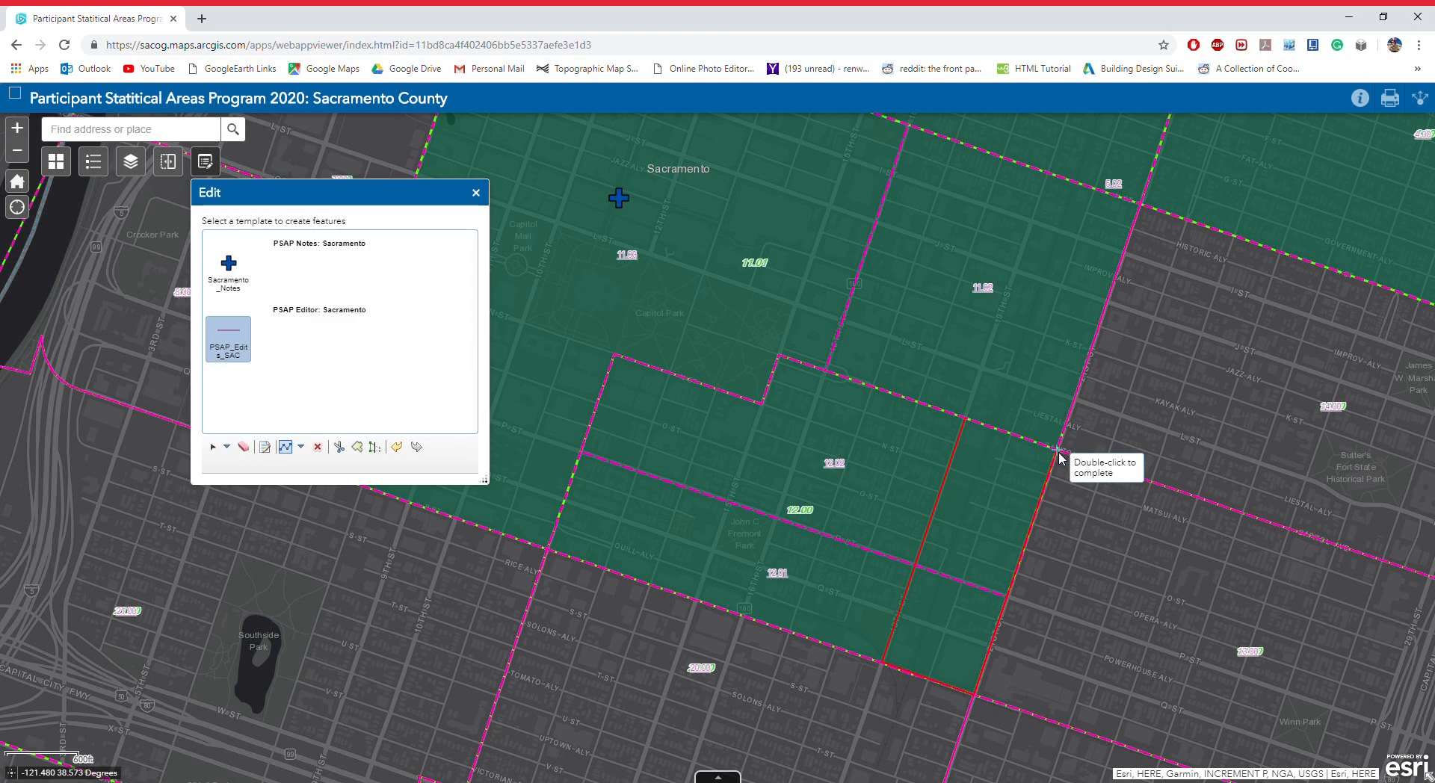
left_click(1060, 450)
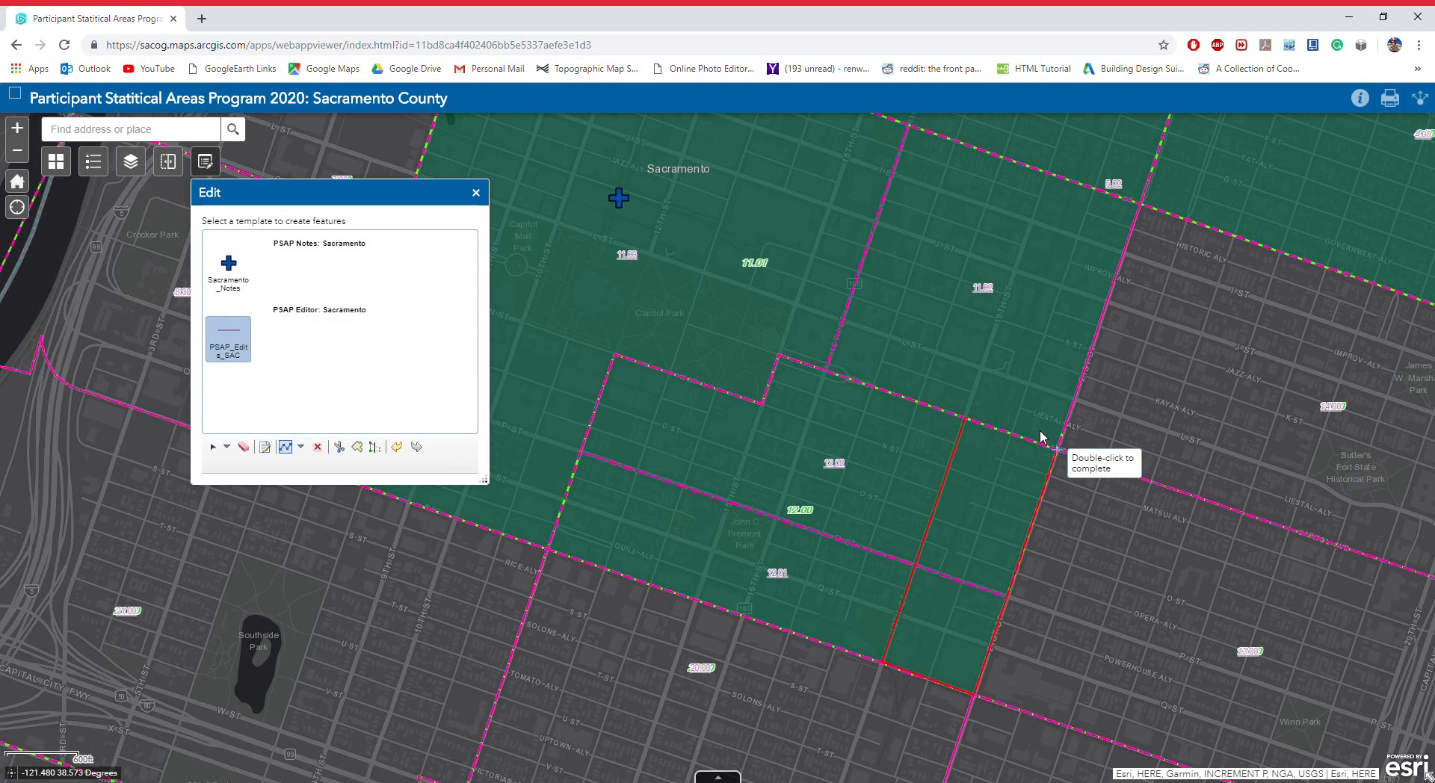
double_click(979, 407)
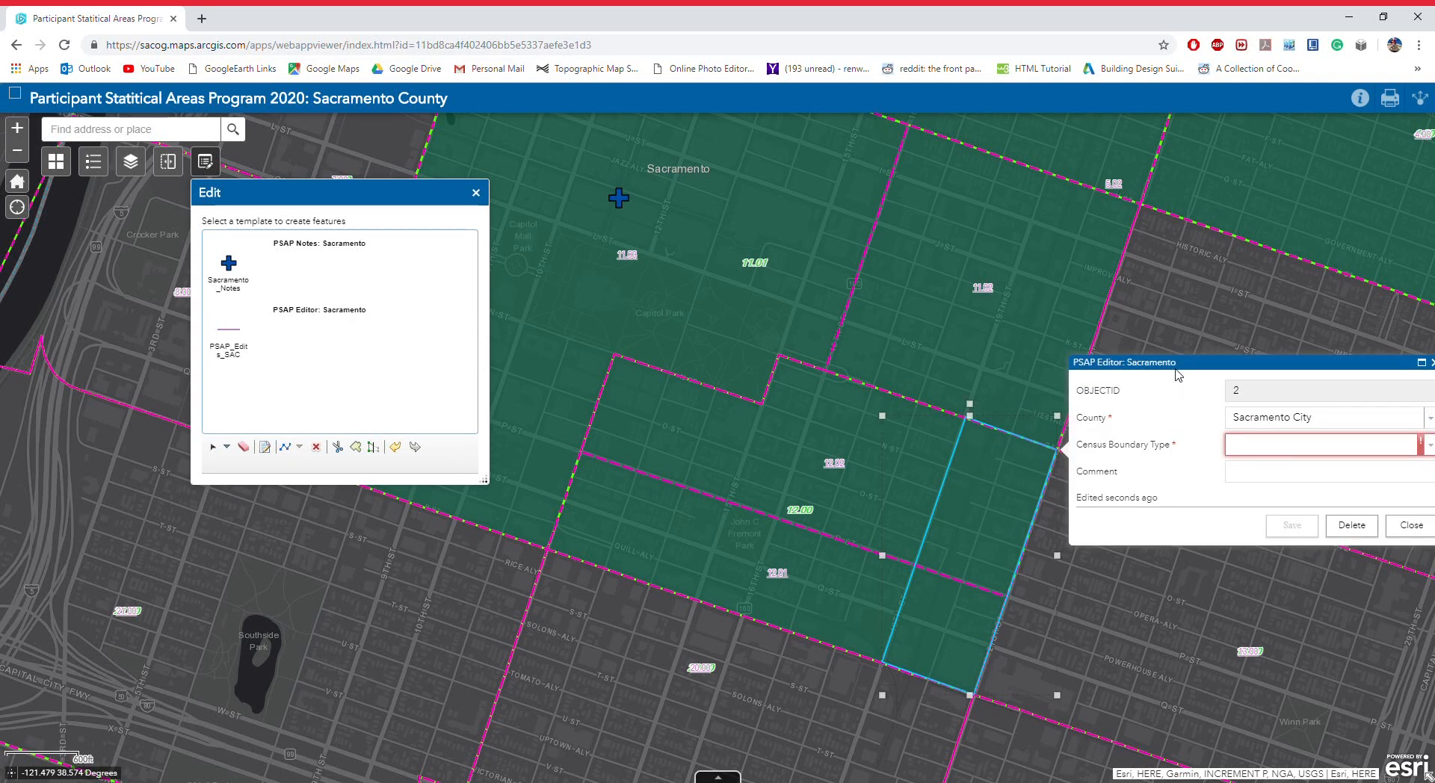
- Save the edit as Sacramento City, Census Tract, with comment 'Meets census tract thresholds'
left_click_drag(1177, 364, 1003, 349)
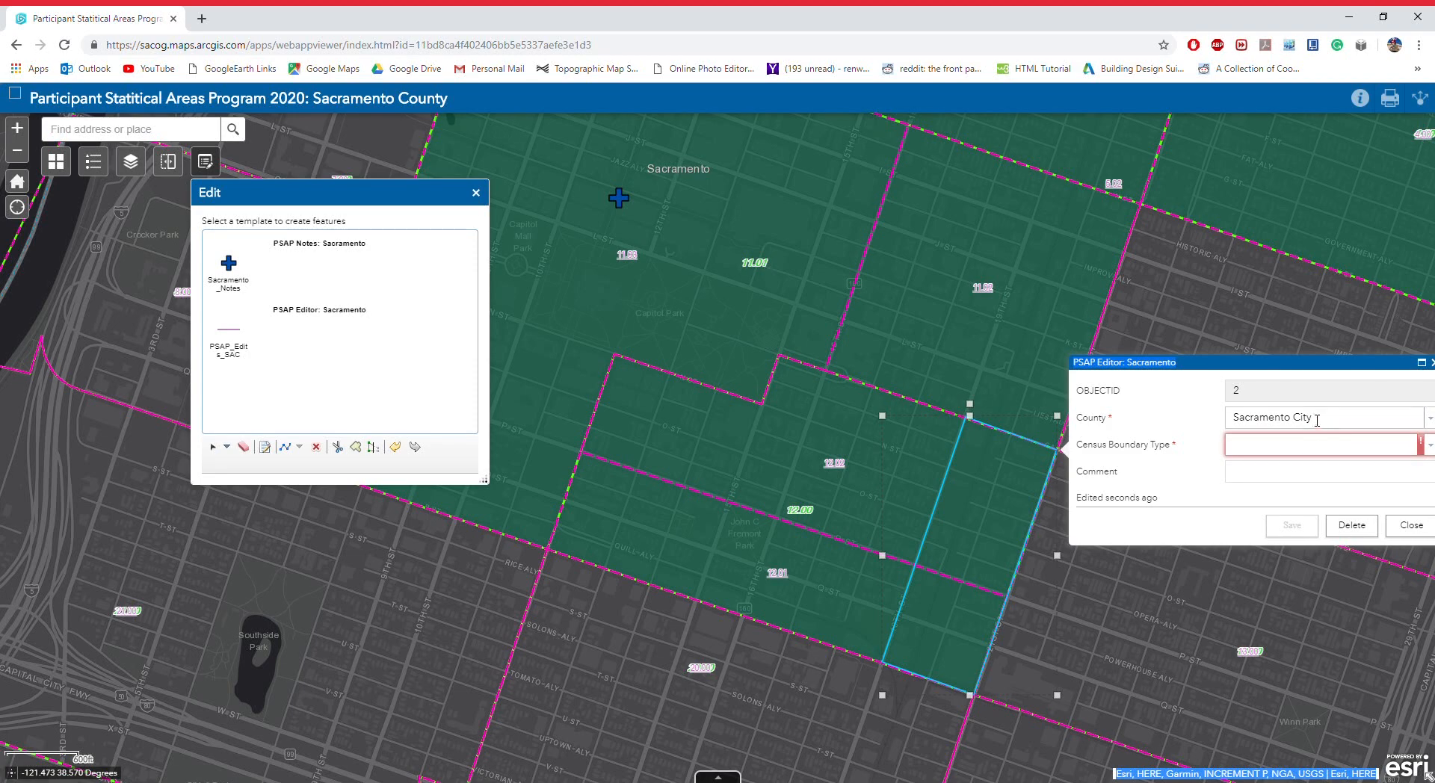
left_click(1431, 420)
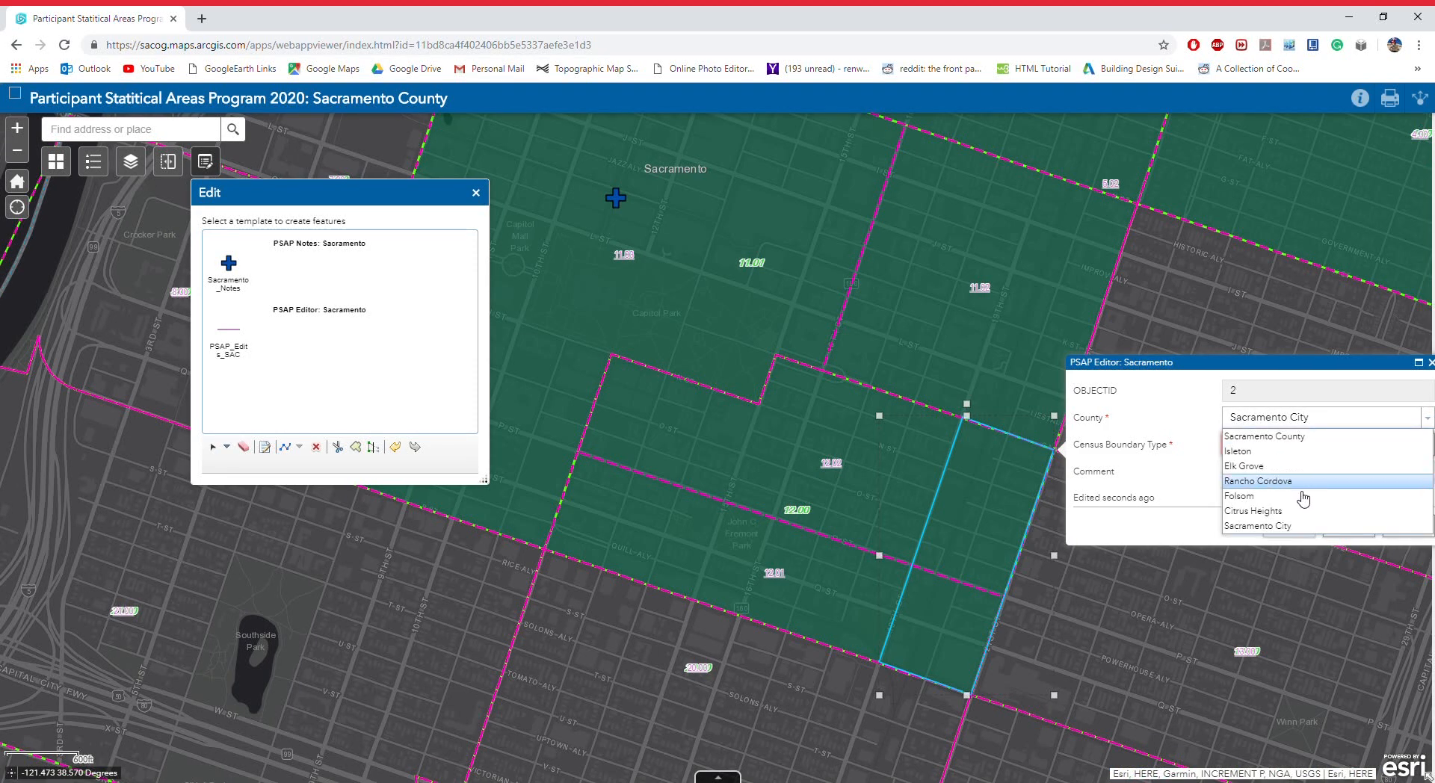
left_click(1290, 525)
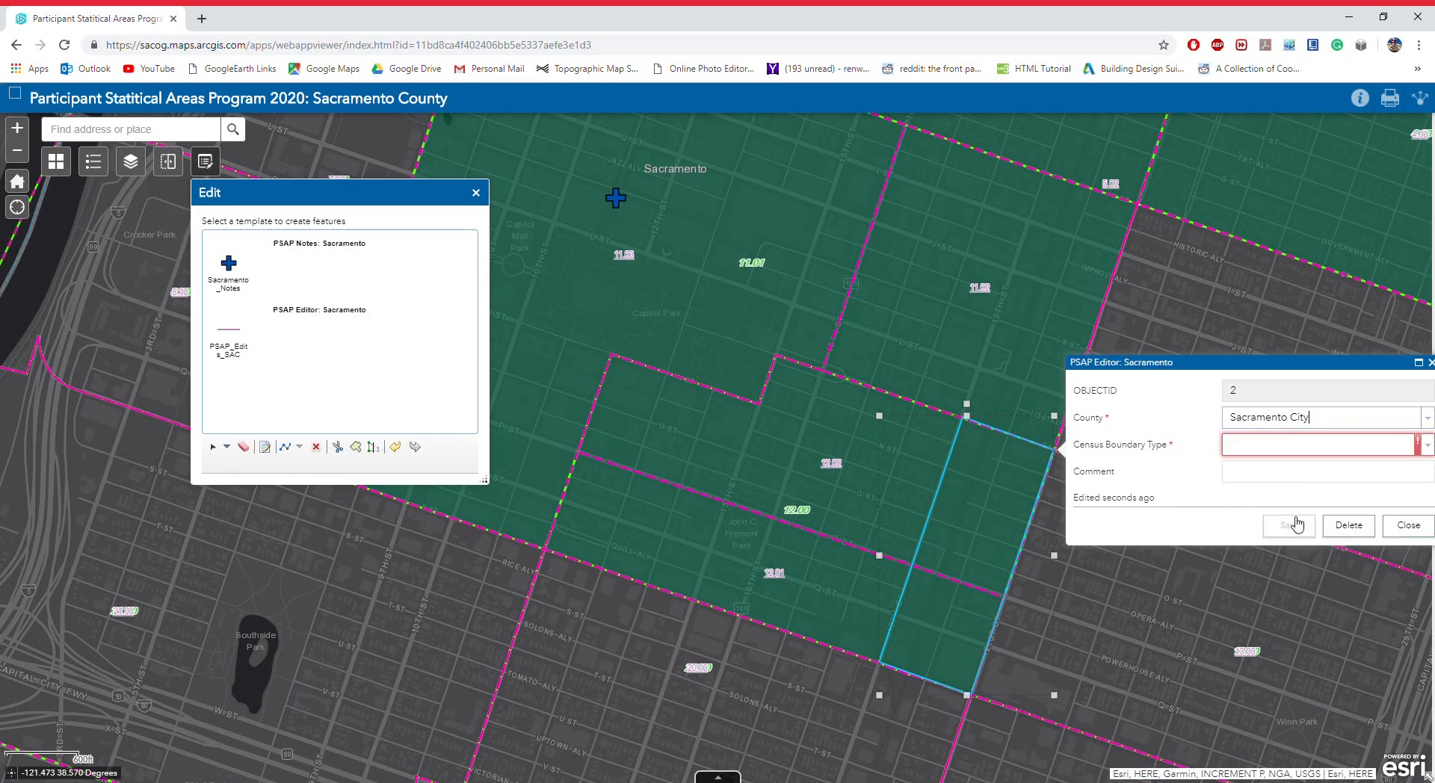
left_click(1417, 447)
left_click(1315, 457)
left_click(1285, 474)
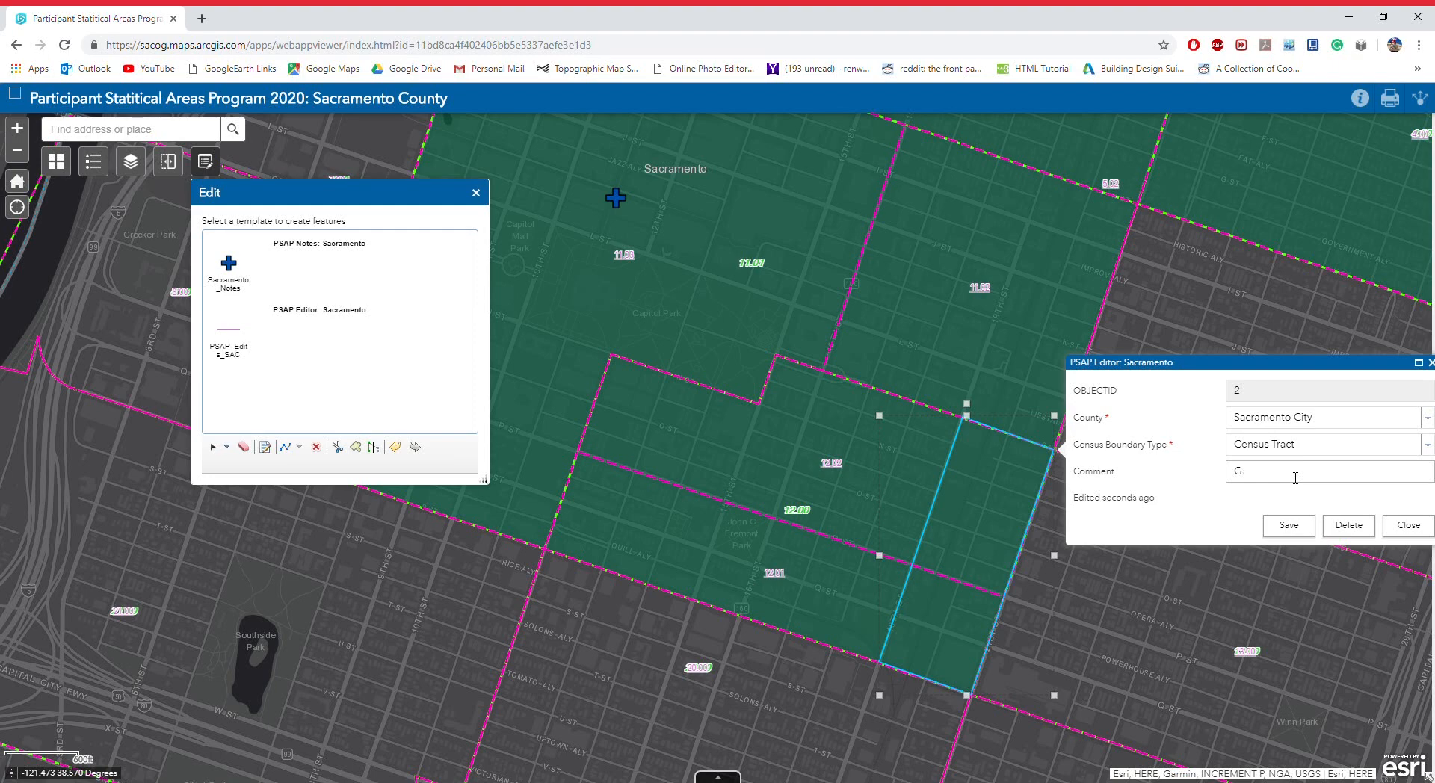
type("Meet")
type("s census tract thresholds")
left_click(1288, 525)
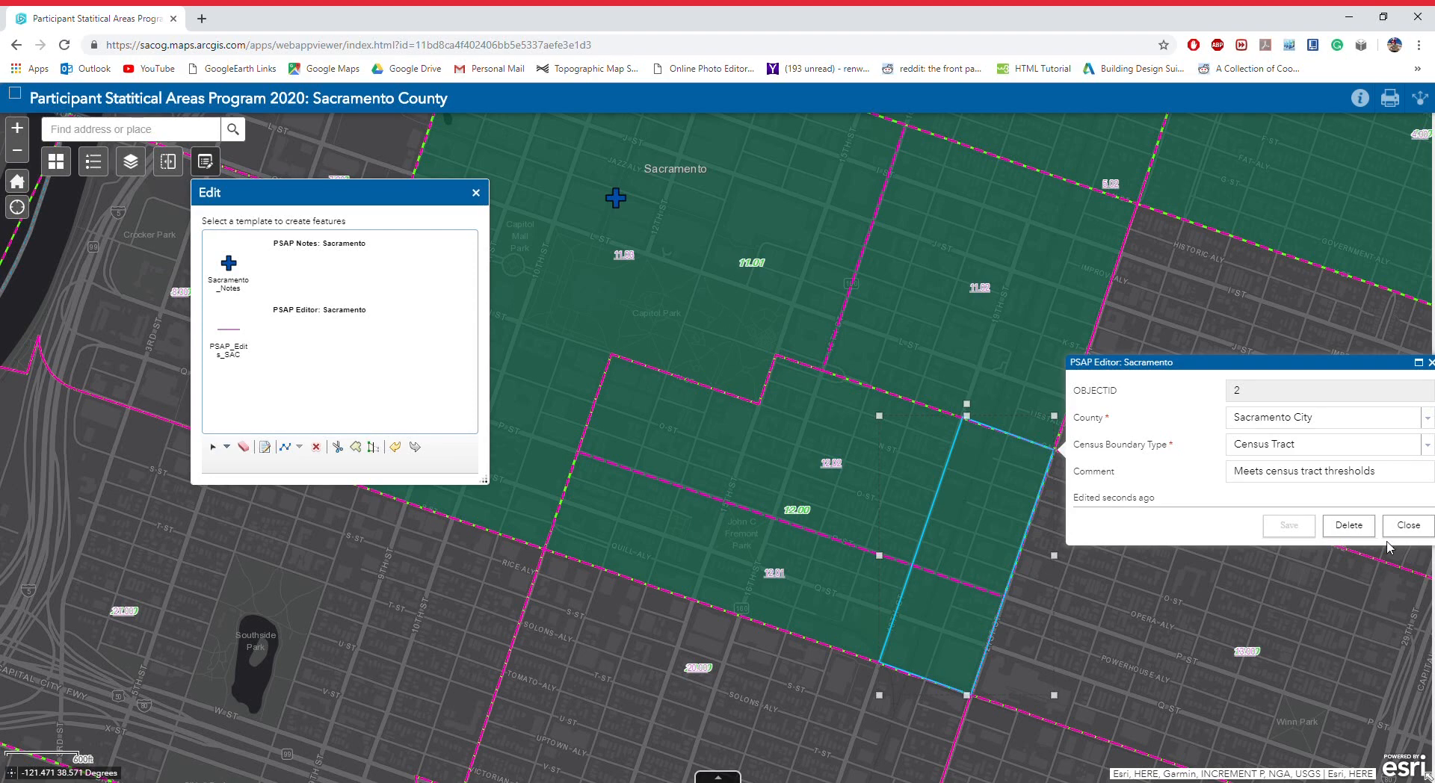
left_click(1407, 526)
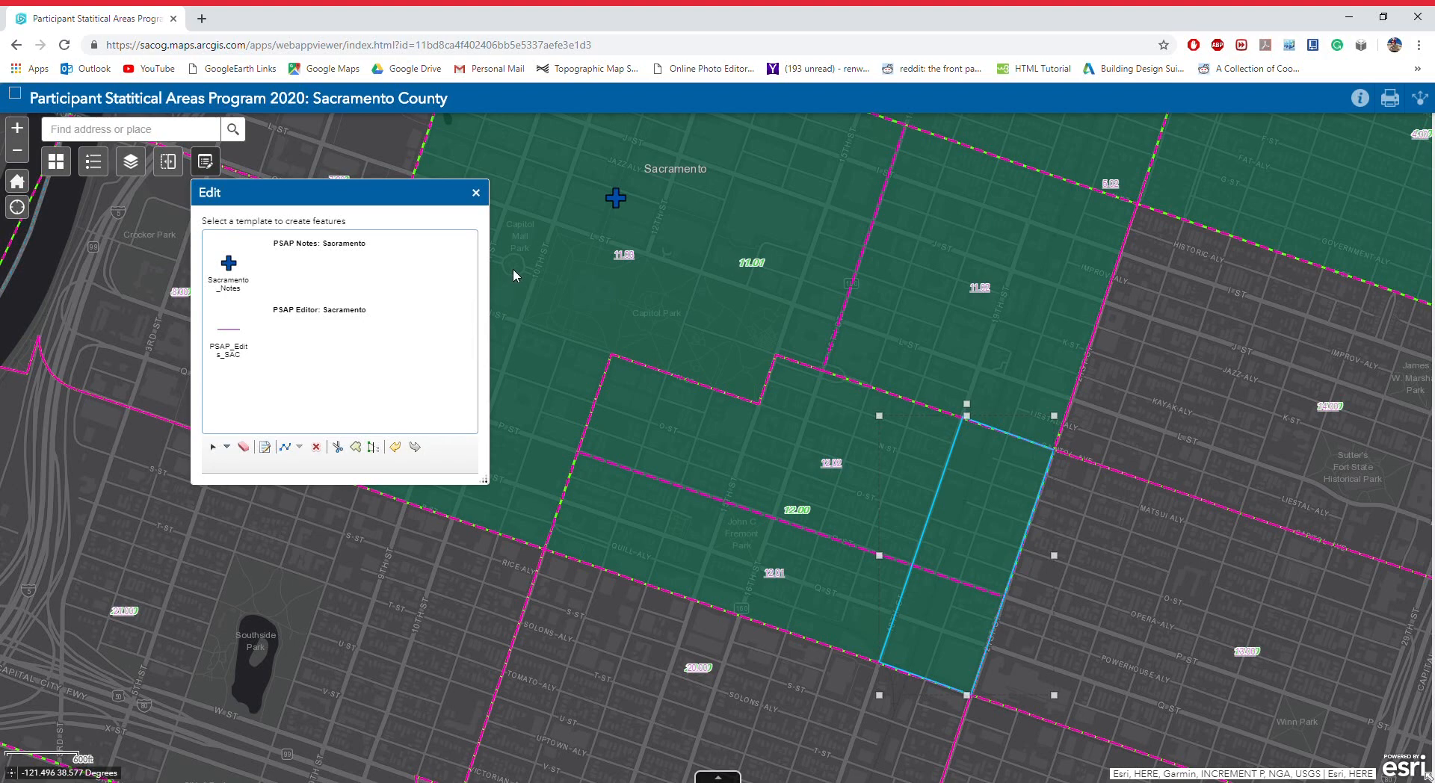
- Pan the map back over the downtown tracts and reselect the PSAP_Edits_SAC template
left_click(476, 193)
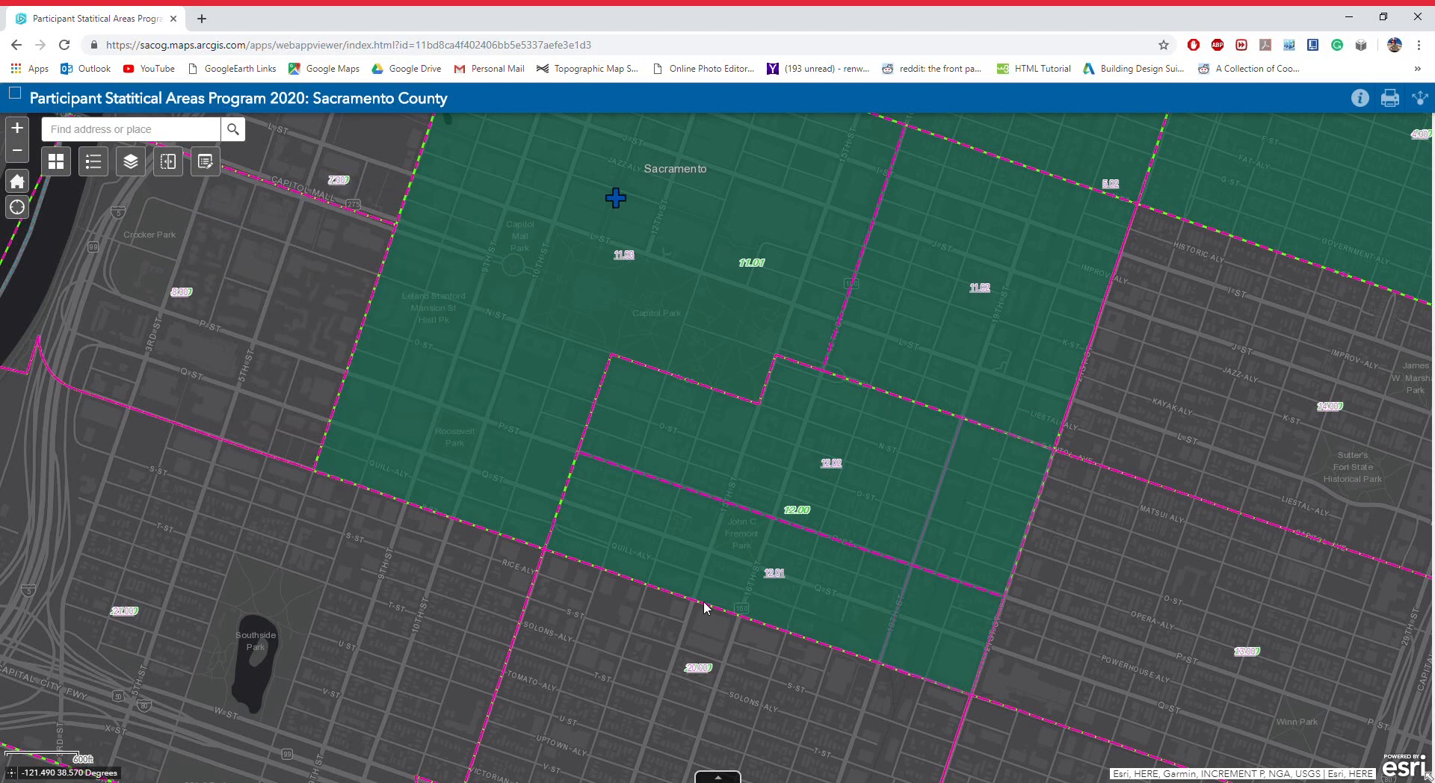
left_click_drag(703, 626, 455, 492)
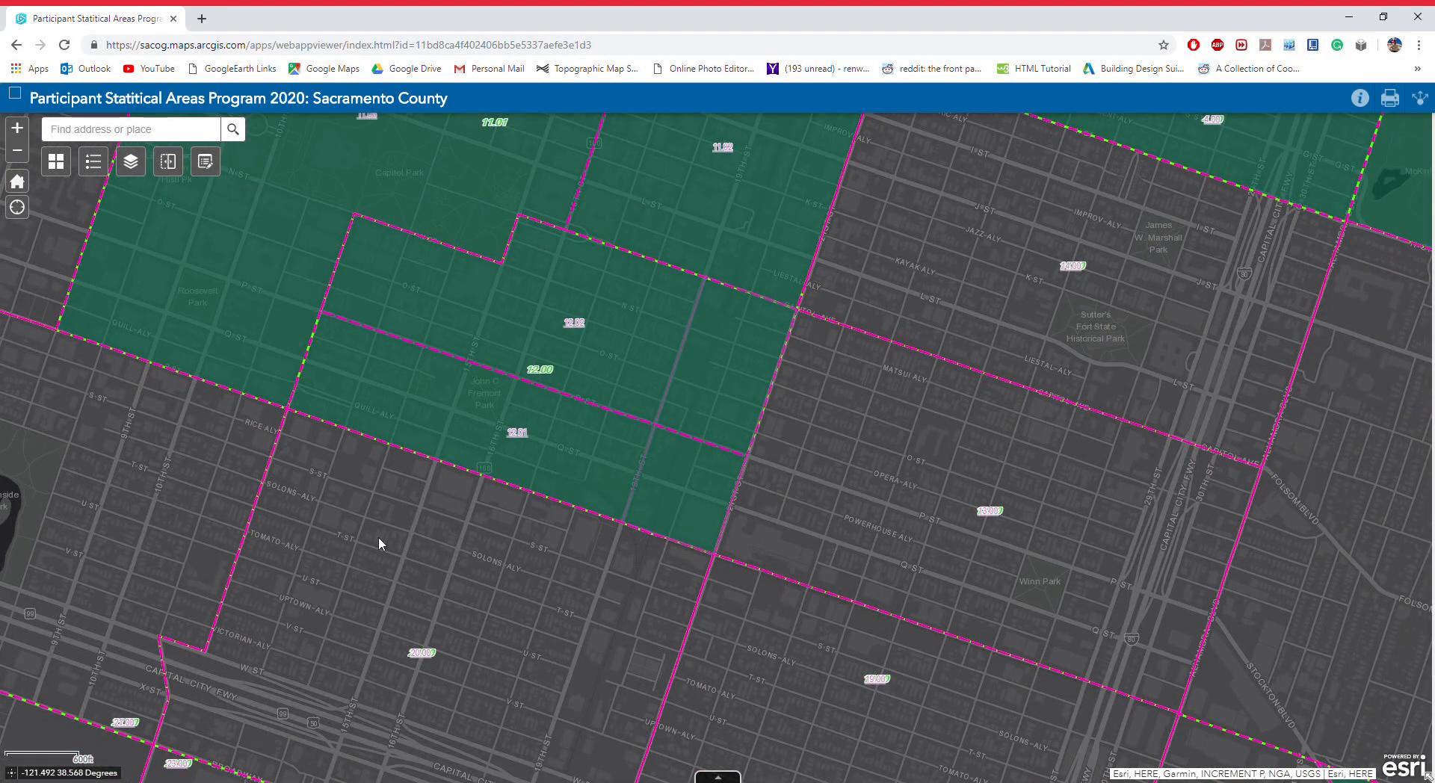
left_click_drag(379, 544, 329, 586)
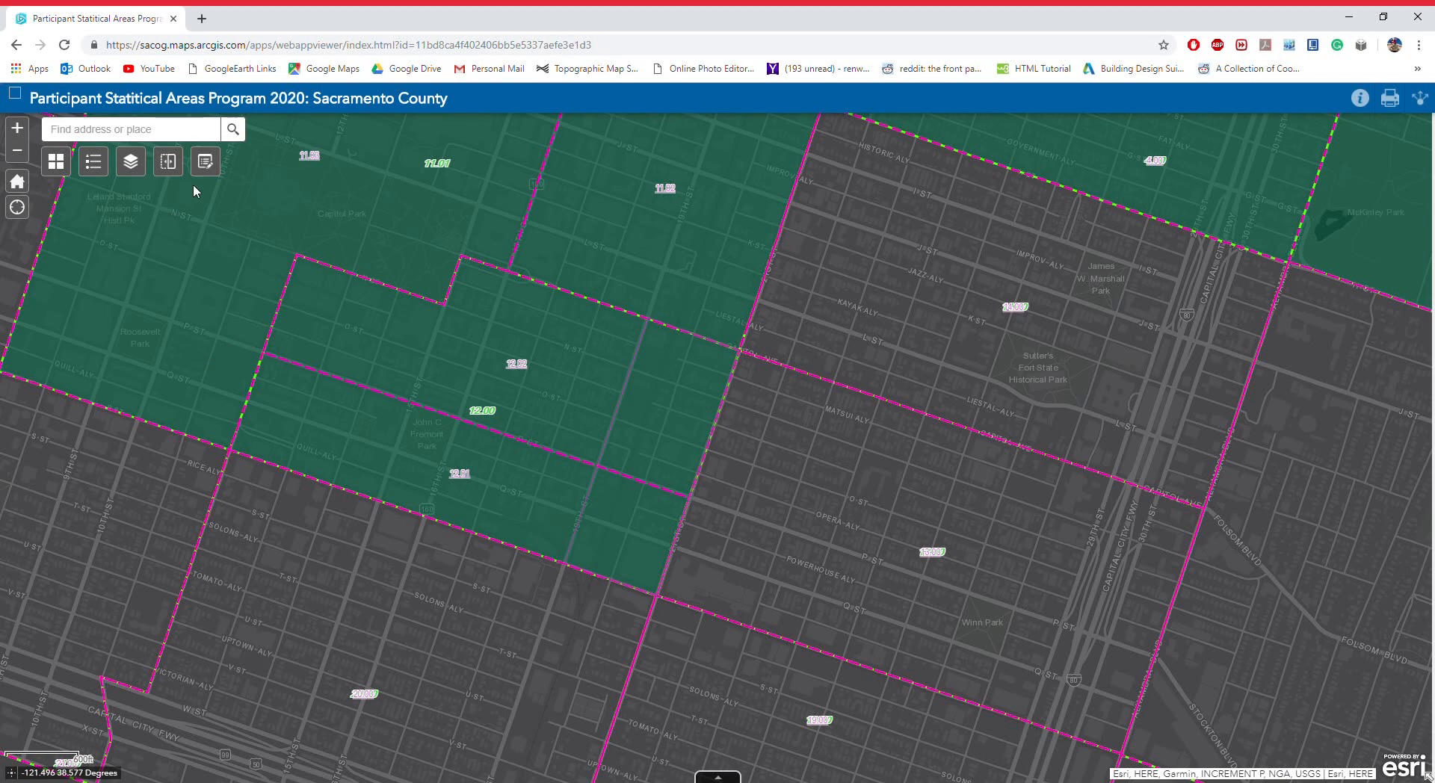
left_click(206, 162)
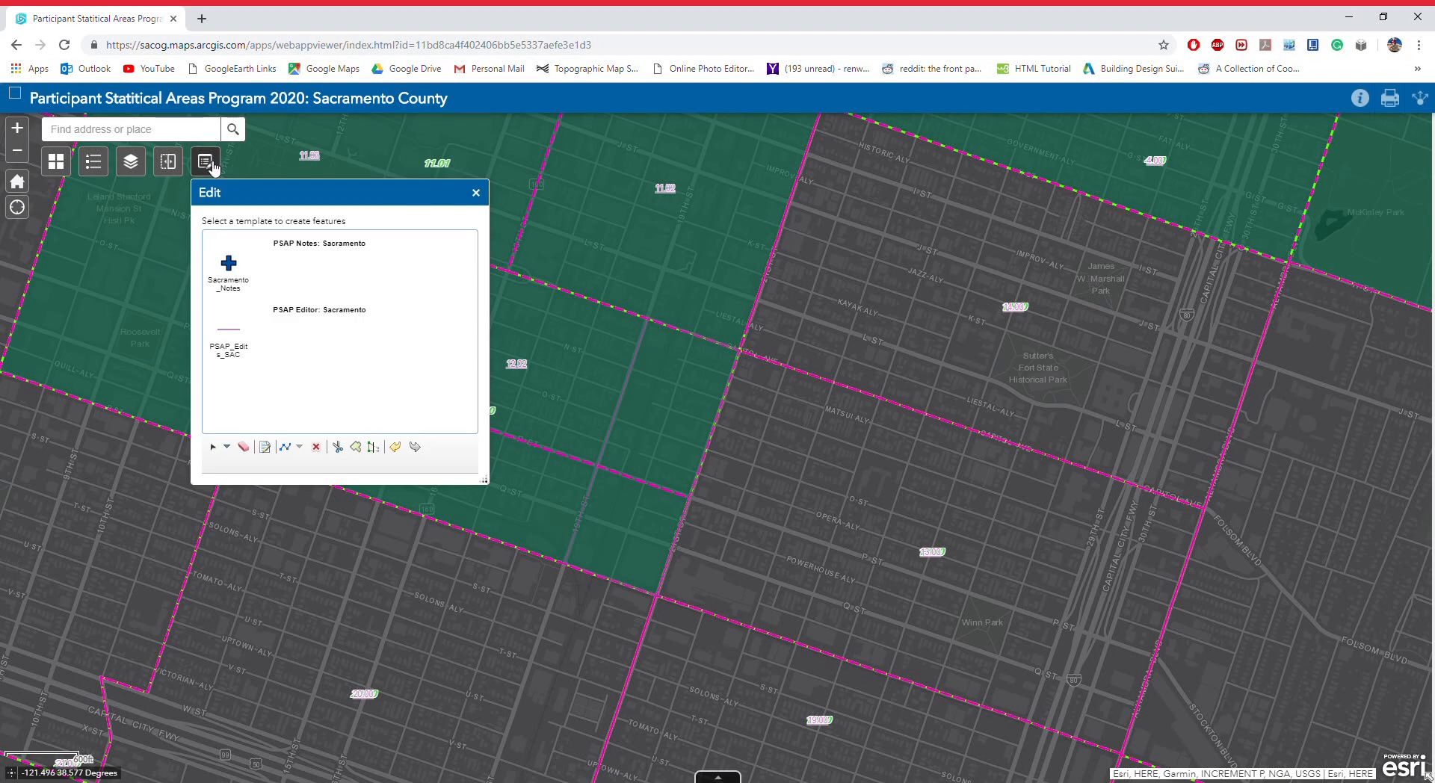
left_click(234, 343)
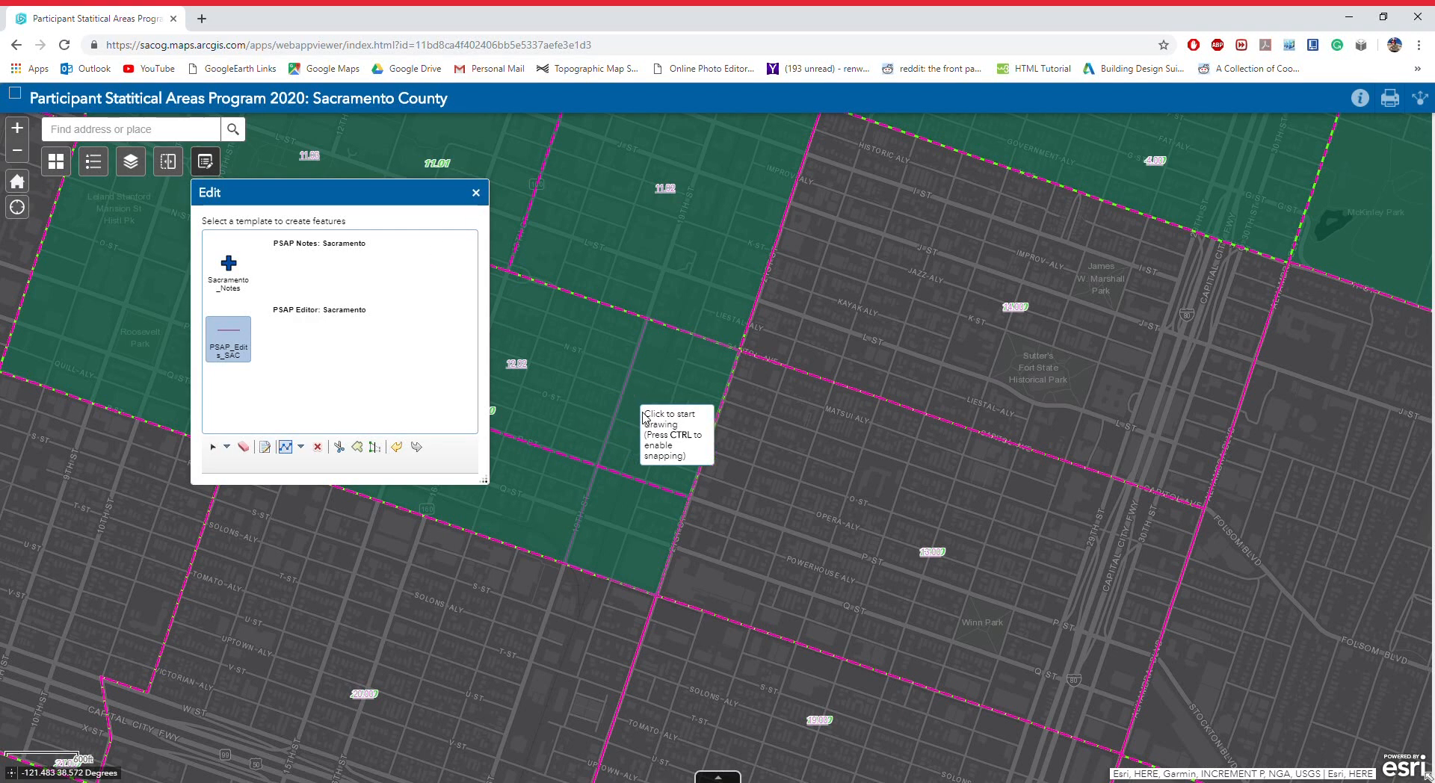
left_click(476, 193)
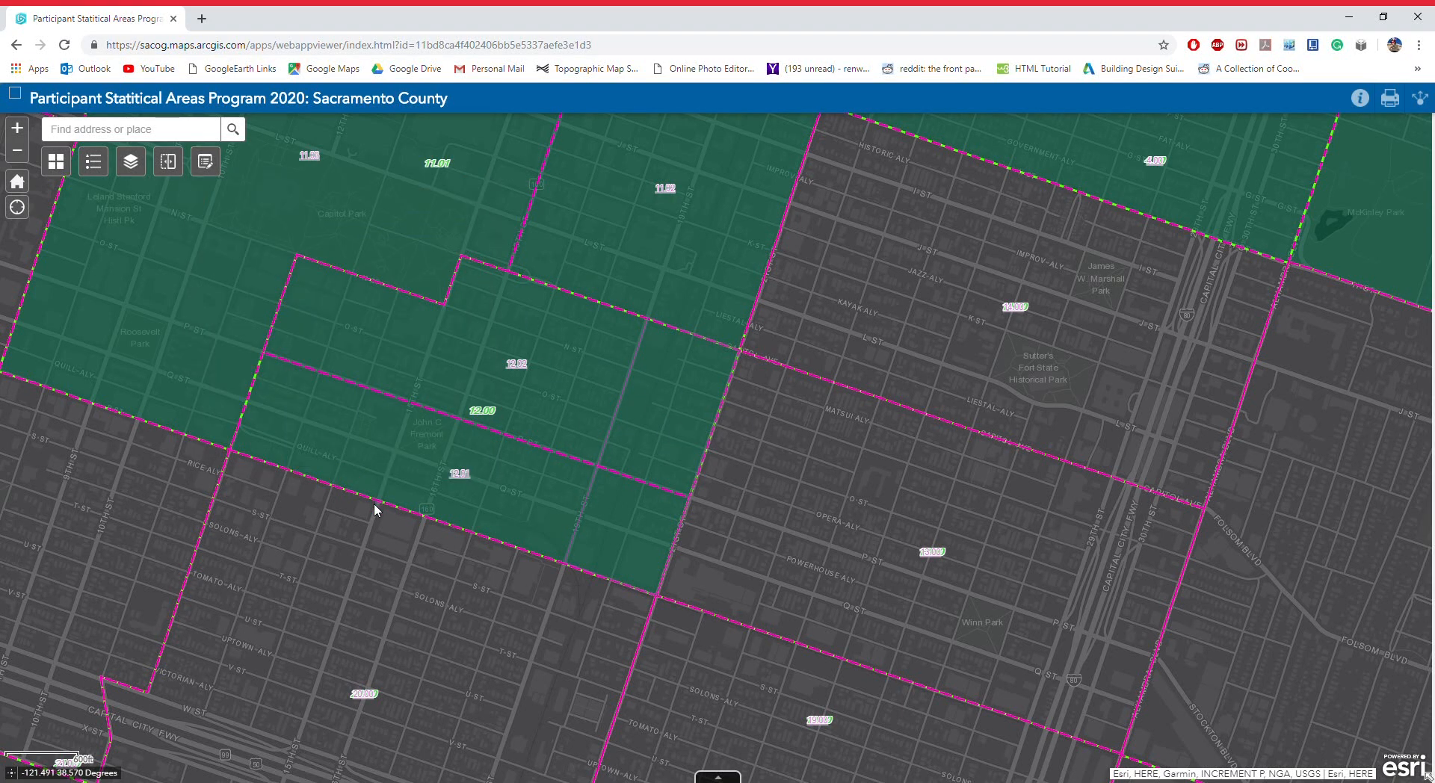
left_click_drag(373, 511, 759, 576)
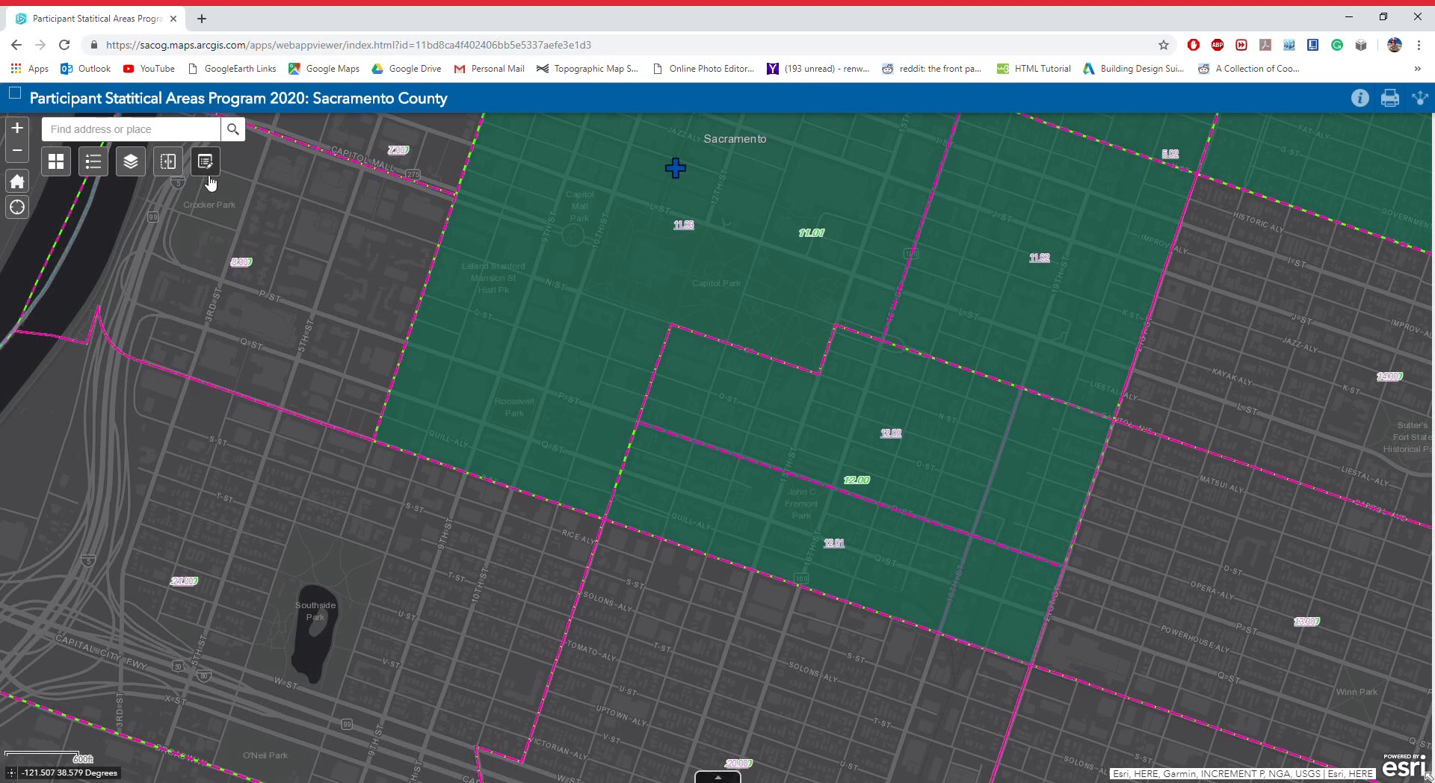
left_click(209, 163)
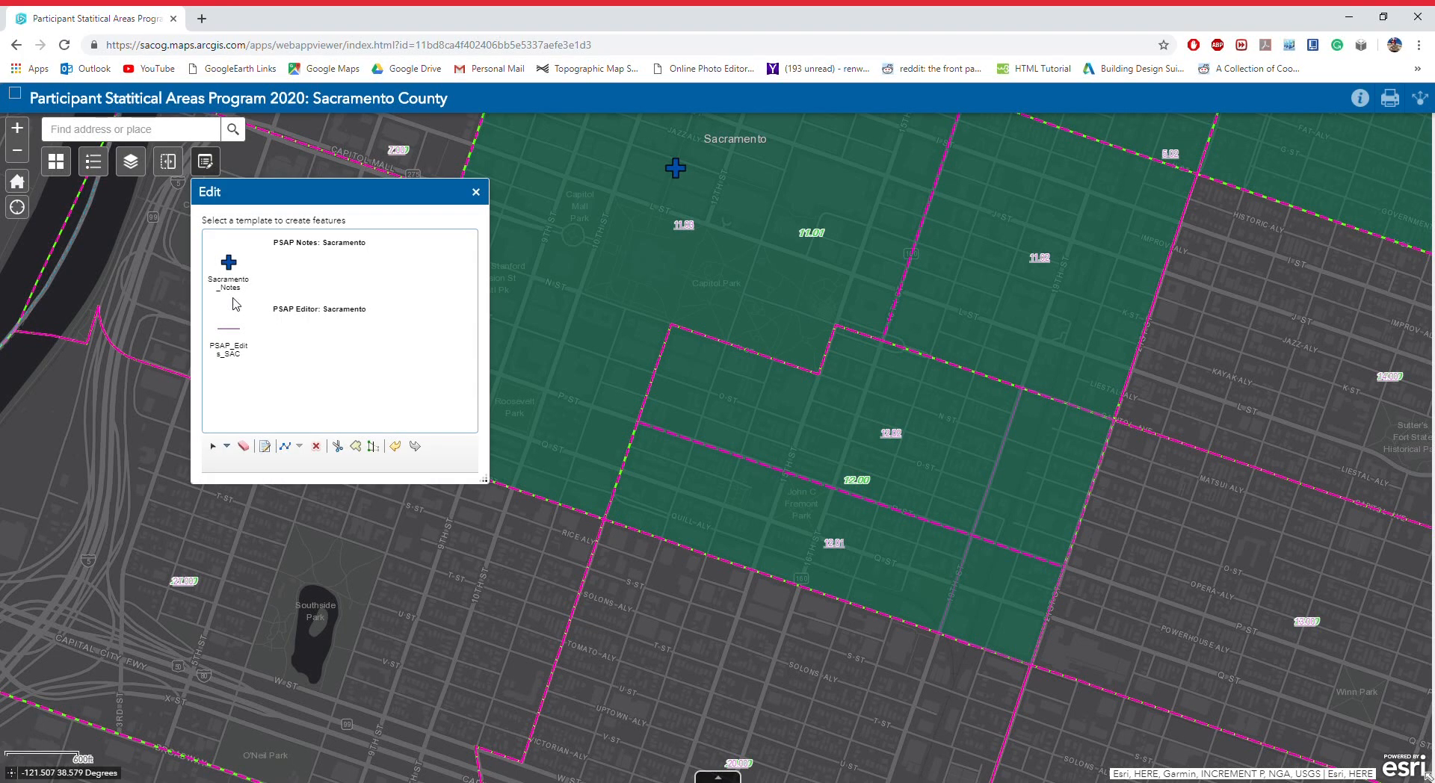
left_click(229, 338)
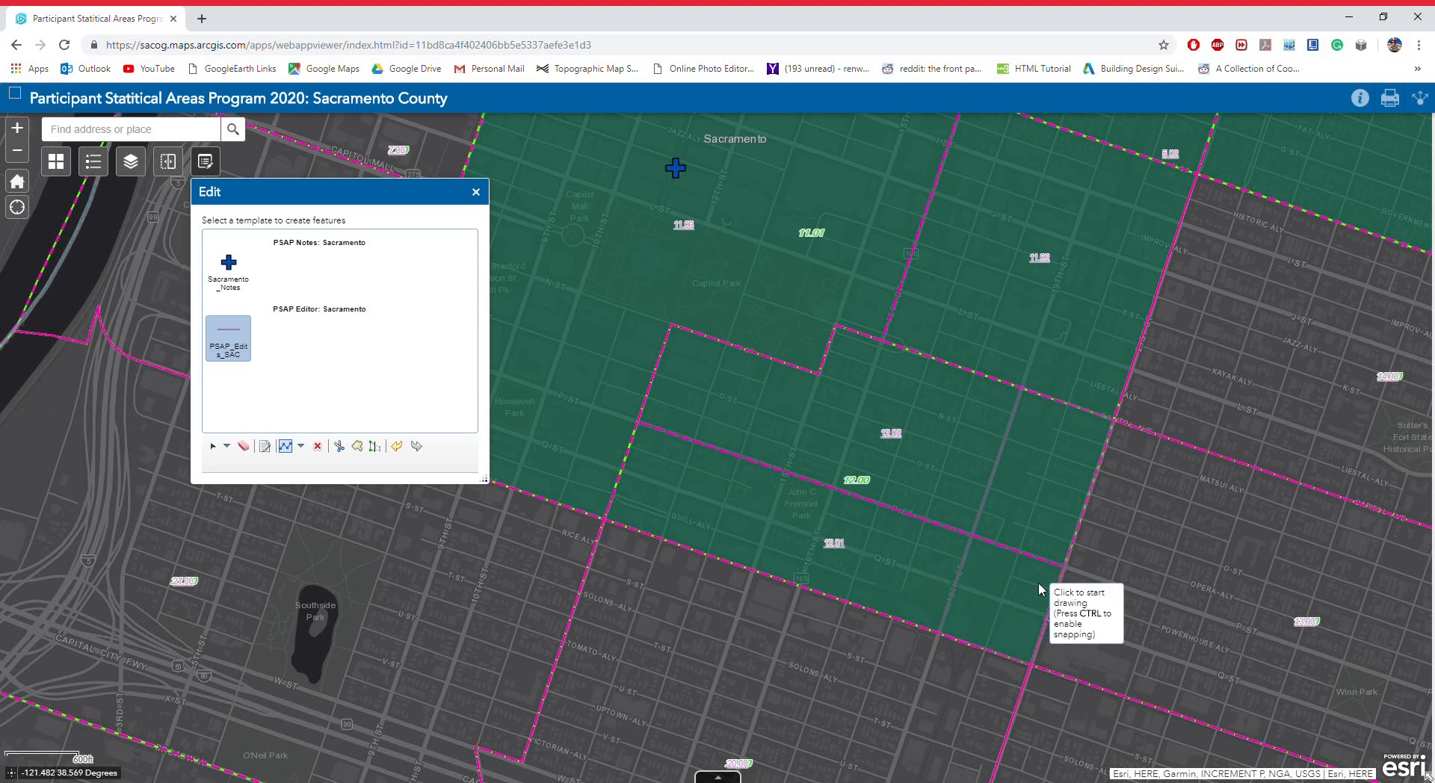
- Draw a line across the green tract and save it as Census Tract, commented 'Agree with Census recommend'
left_click(639, 423)
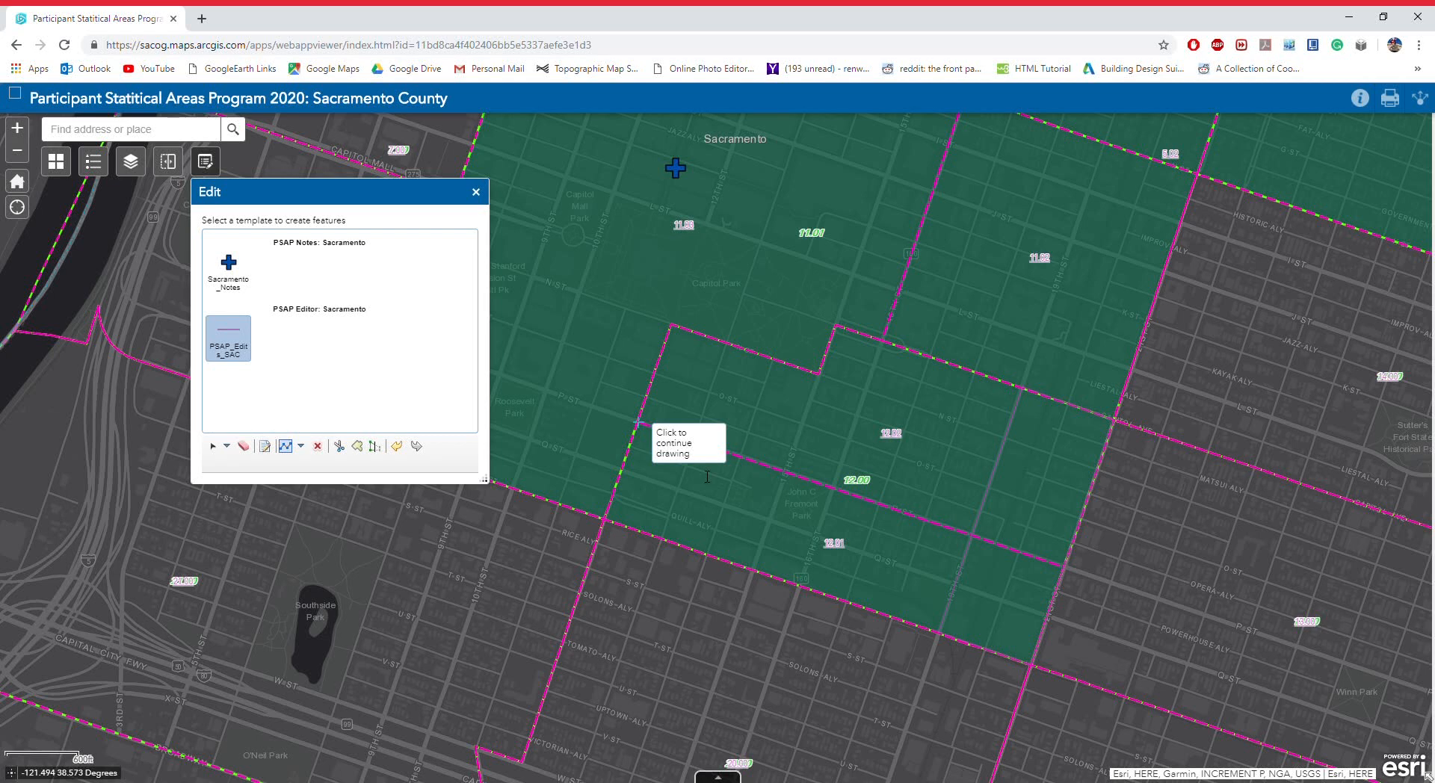
double_click(1065, 572)
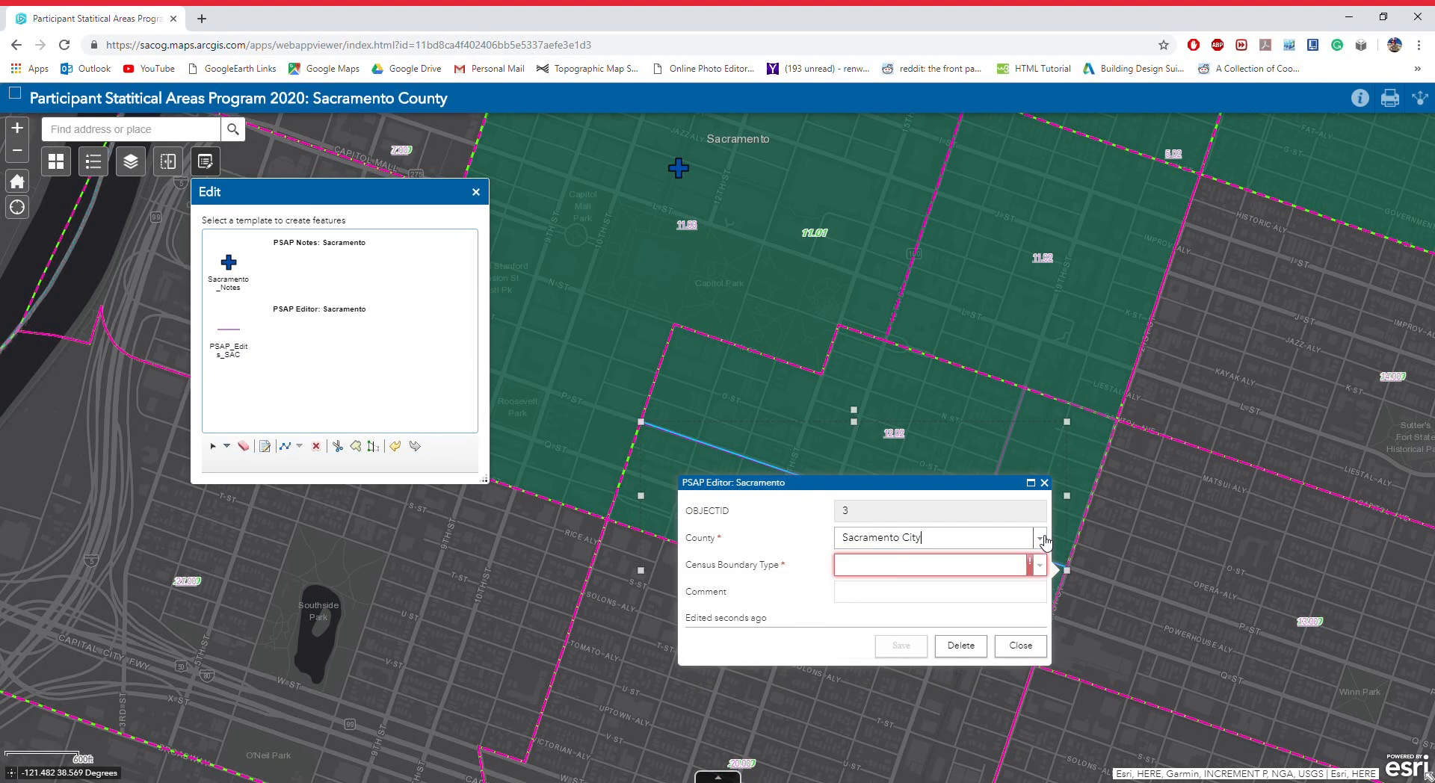
left_click(1041, 566)
left_click(930, 583)
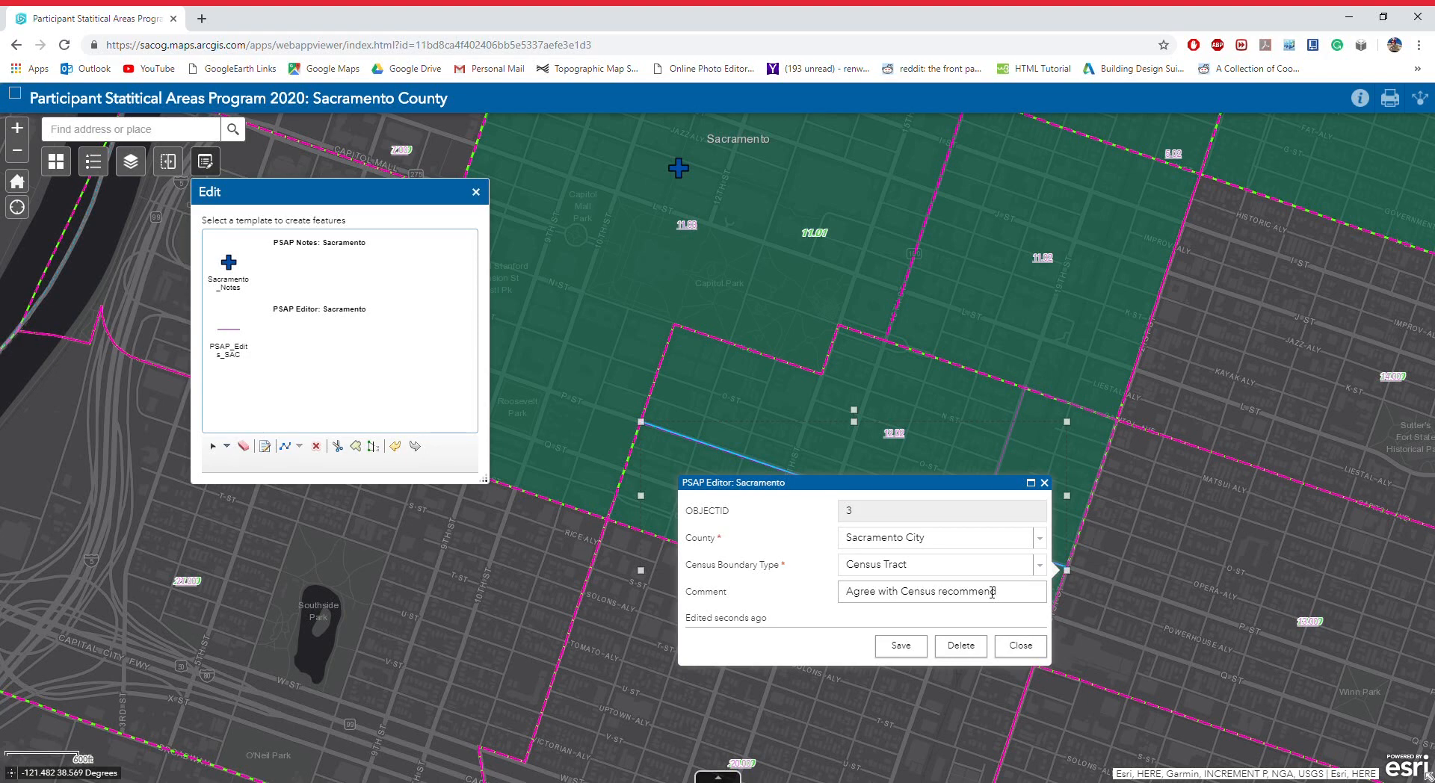
left_click(904, 646)
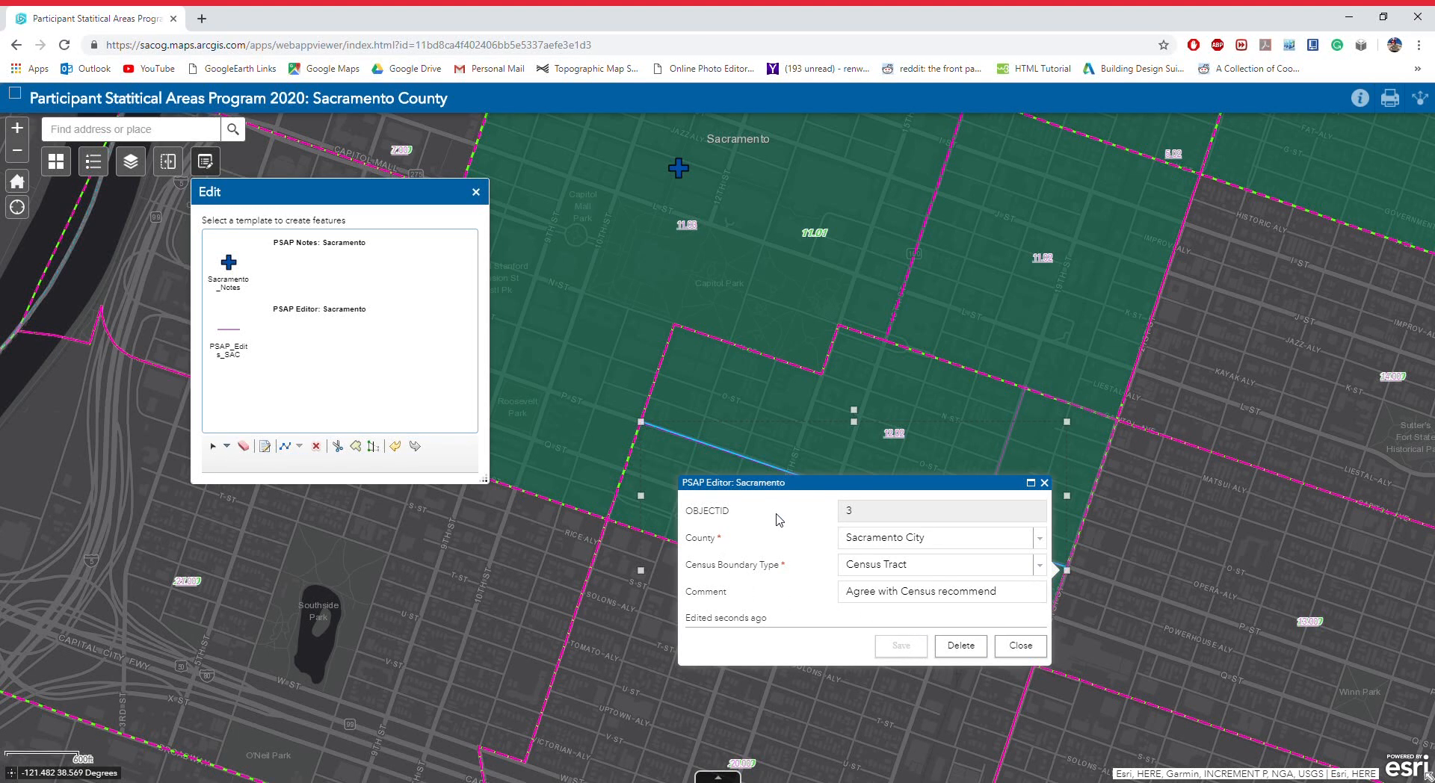
left_click(1021, 647)
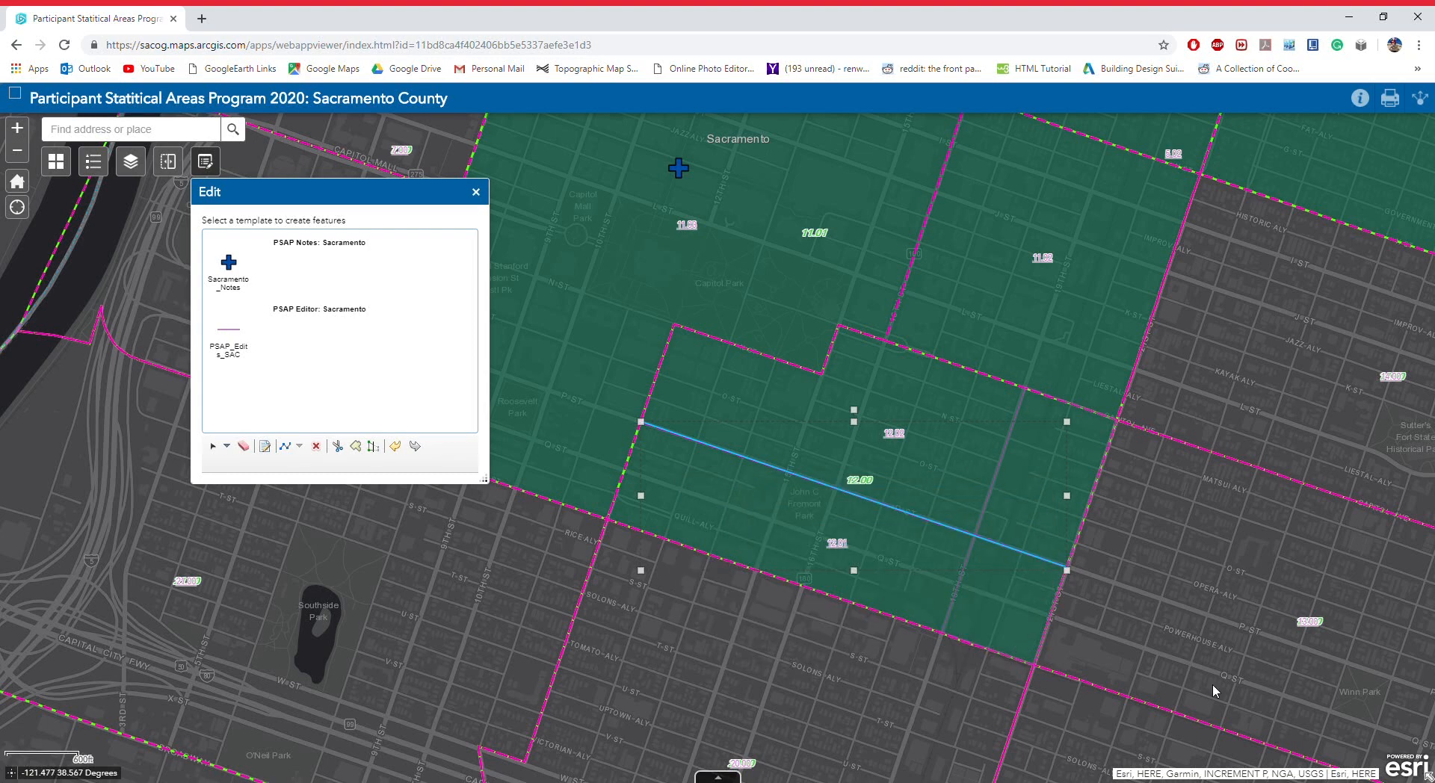
- Clear the line selection and open the attribute table on the PSAP Notes: Sacramento records
left_click(1150, 626)
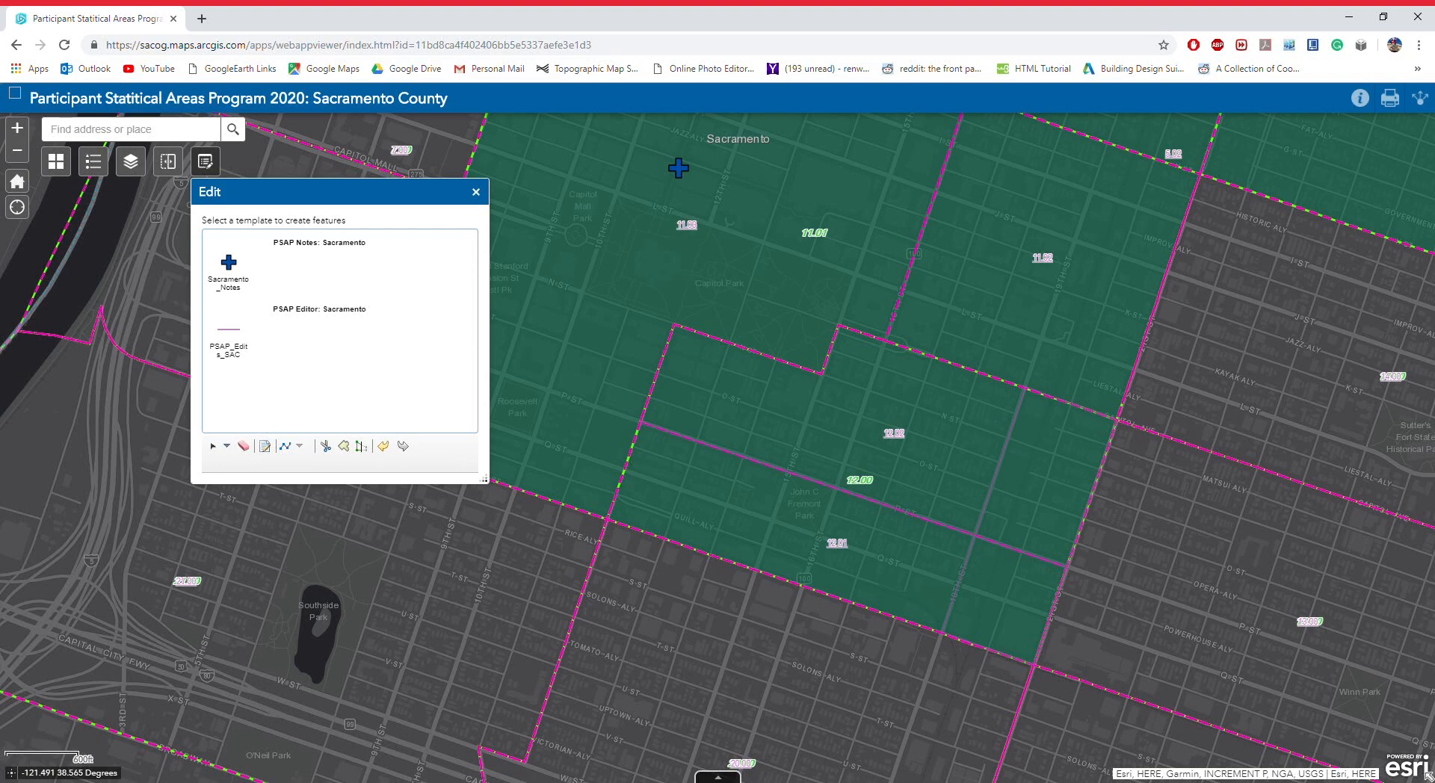
left_click(732, 777)
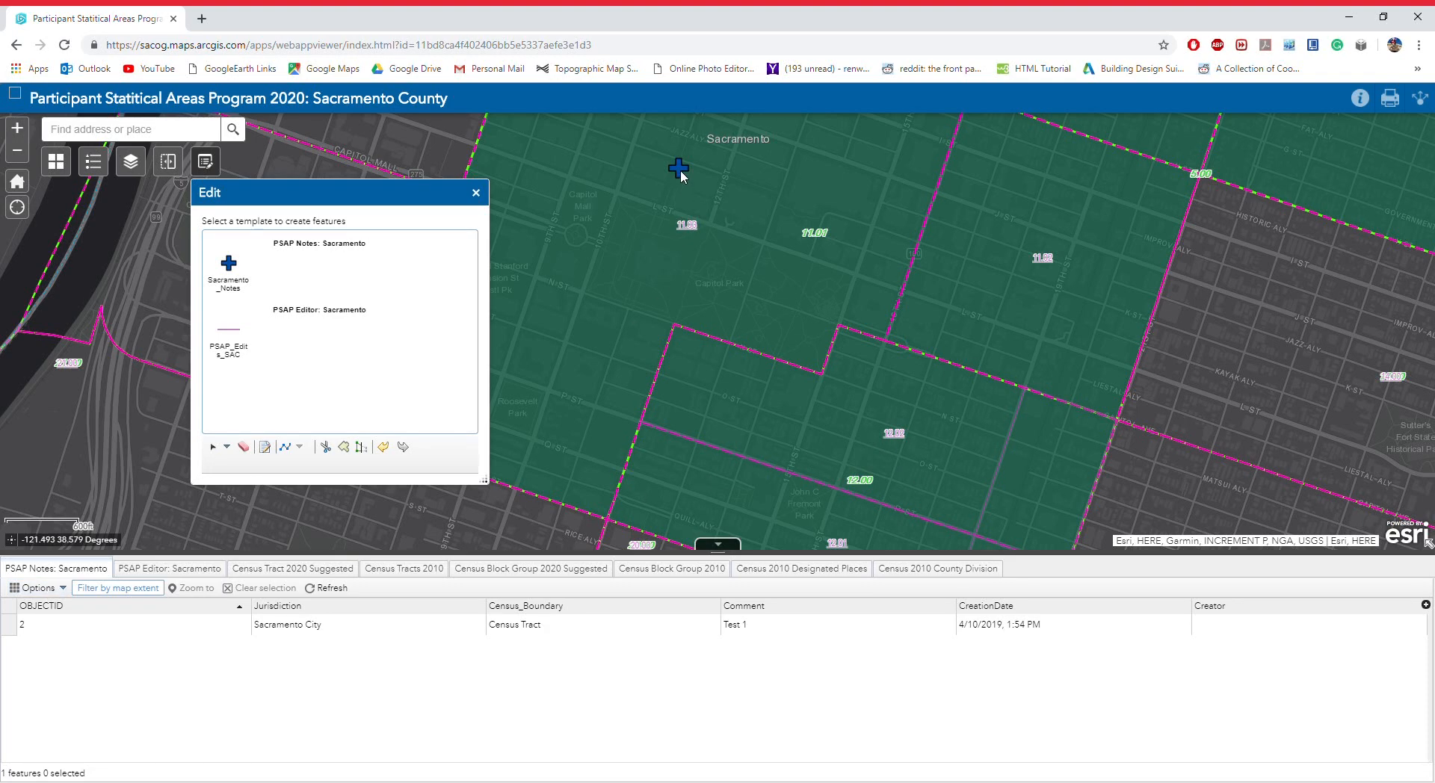
- Switch the attribute table to PSAP Editor: Sacramento and pan the map back over downtown
left_click(128, 572)
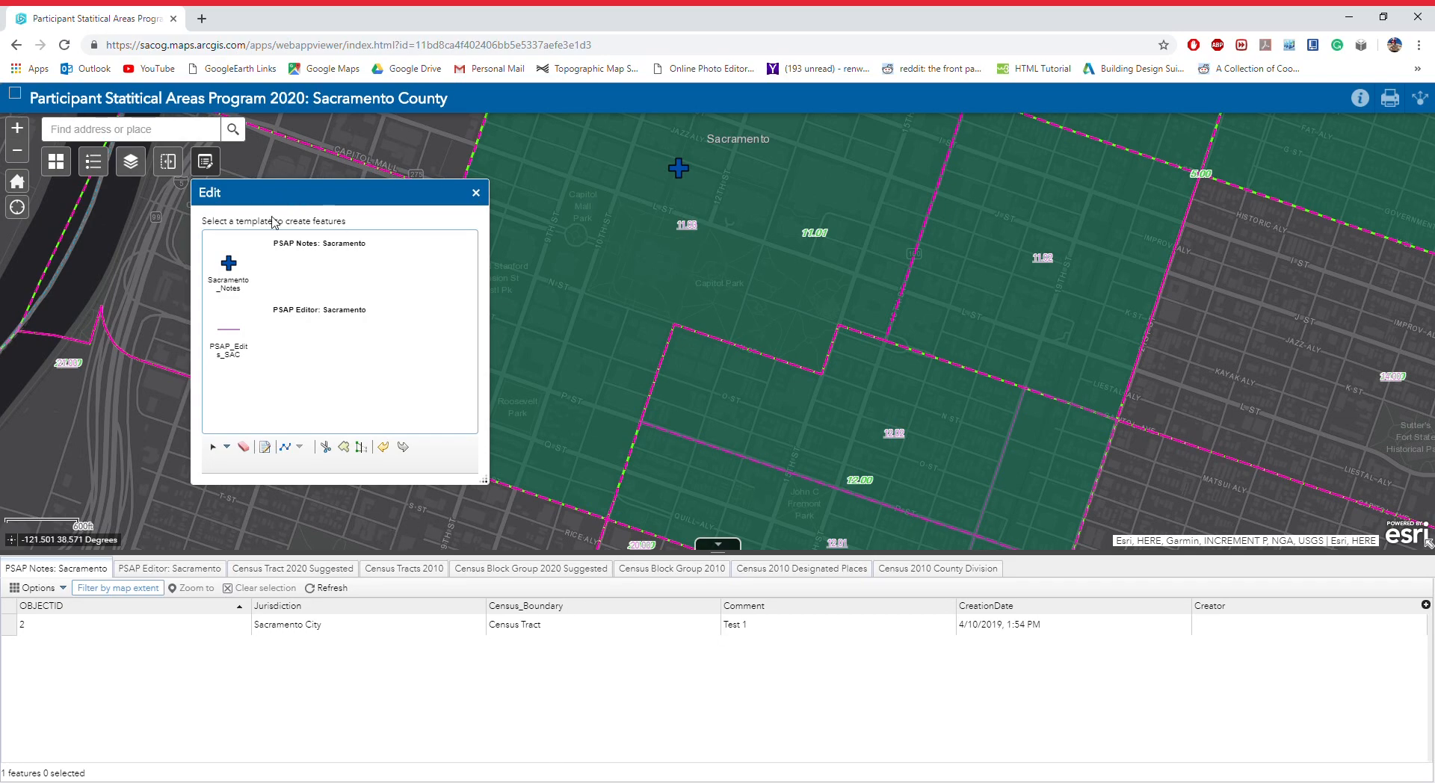
left_click(171, 571)
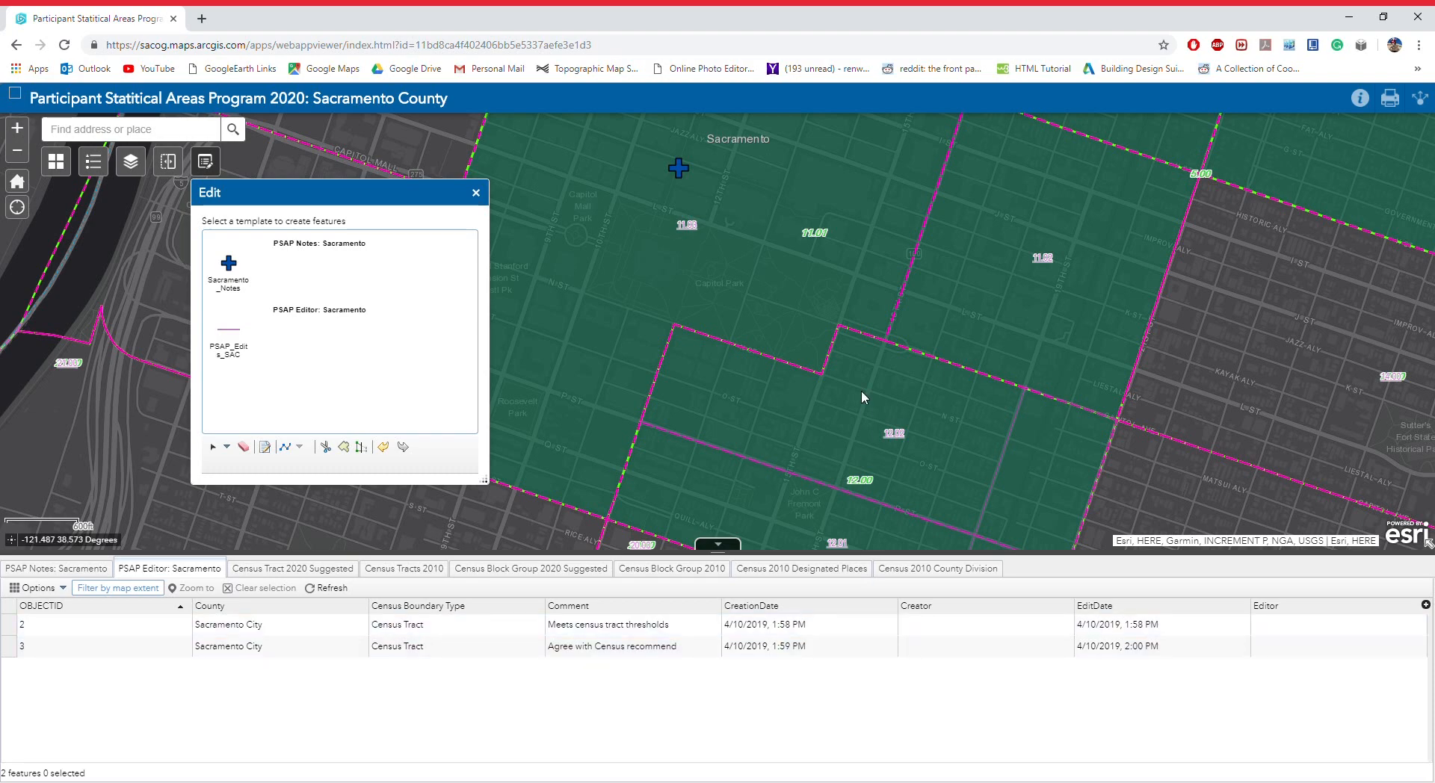
scroll(863, 389, "down", 4)
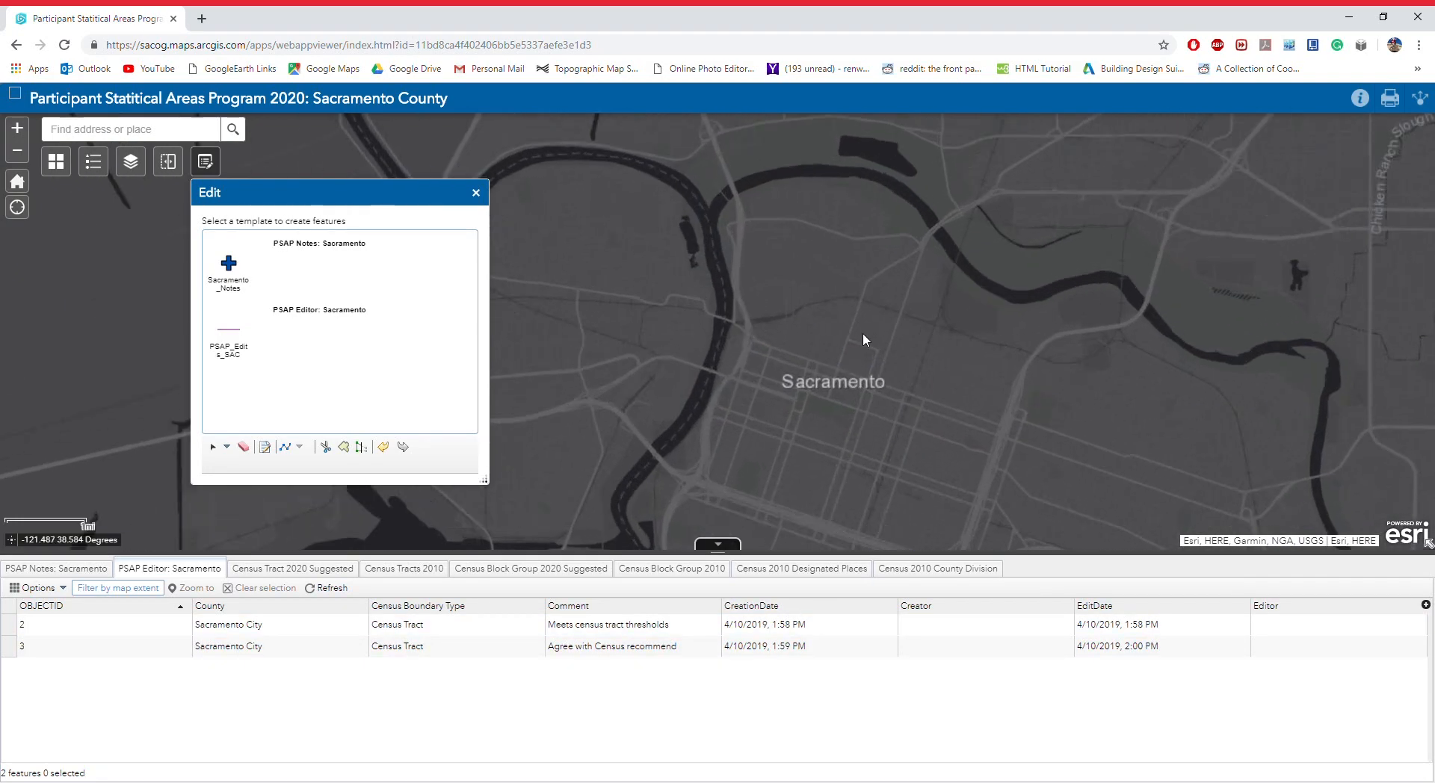
scroll(862, 334, "up", 5)
left_click_drag(928, 462, 886, 196)
left_click_drag(814, 429, 930, 368)
scroll(800, 295, "up", 3)
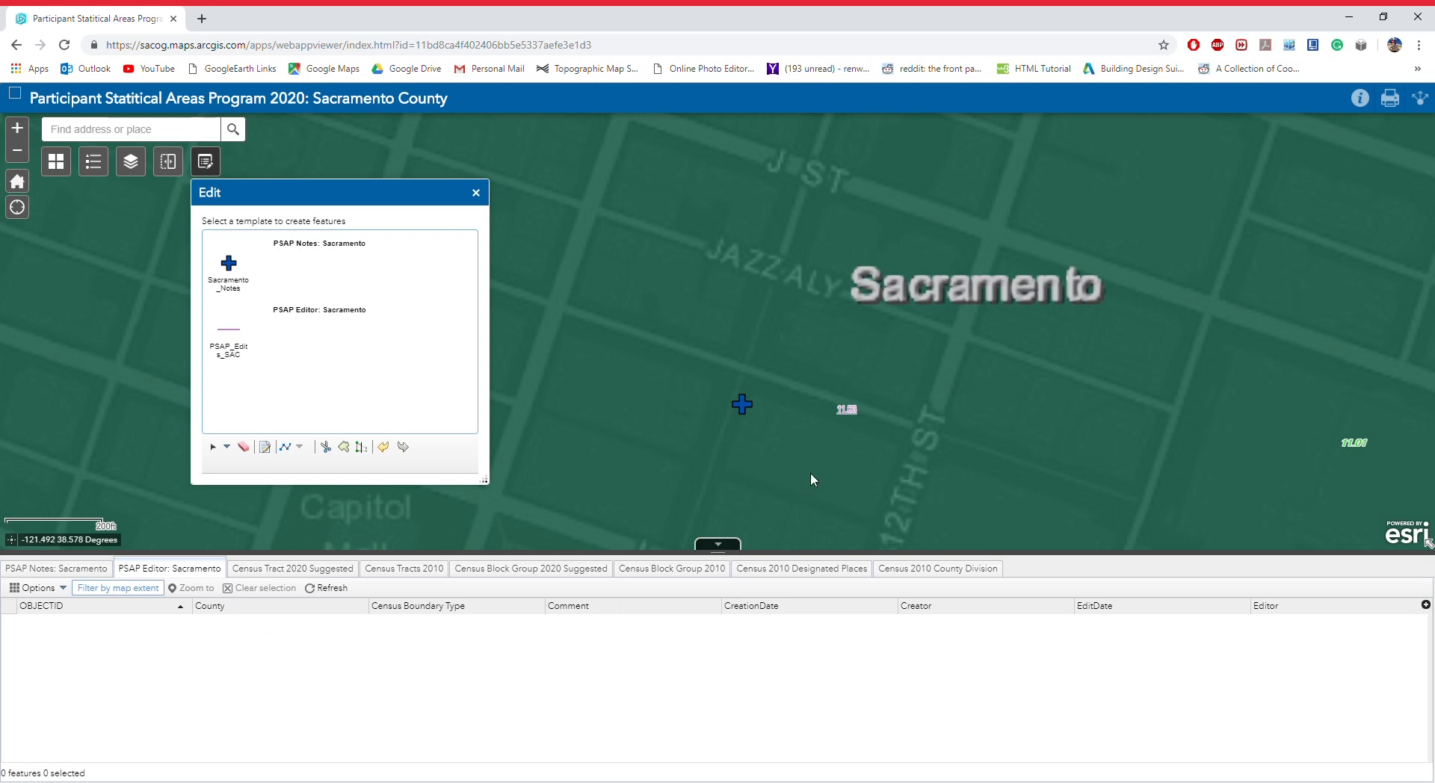
scroll(811, 473, "down", 3)
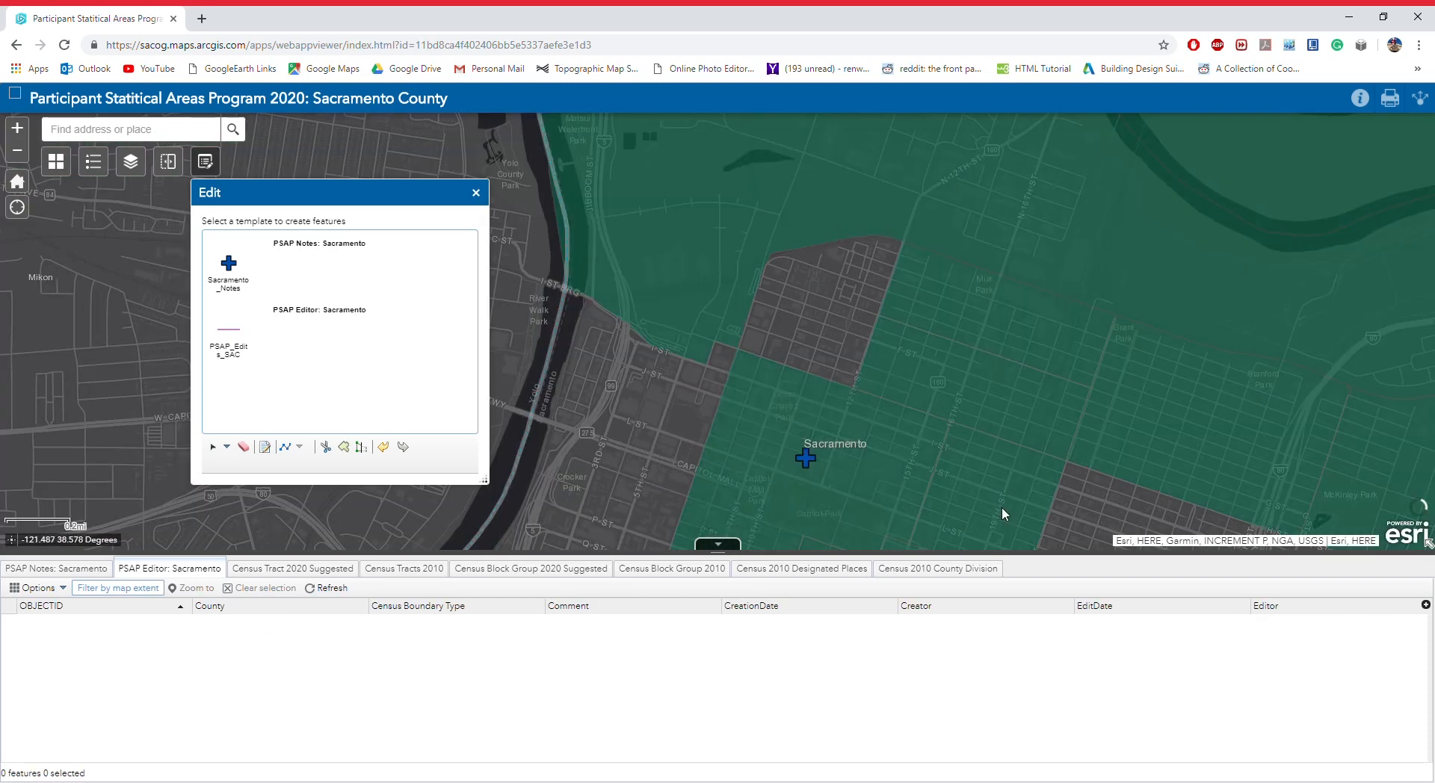
left_click_drag(1002, 506, 841, 311)
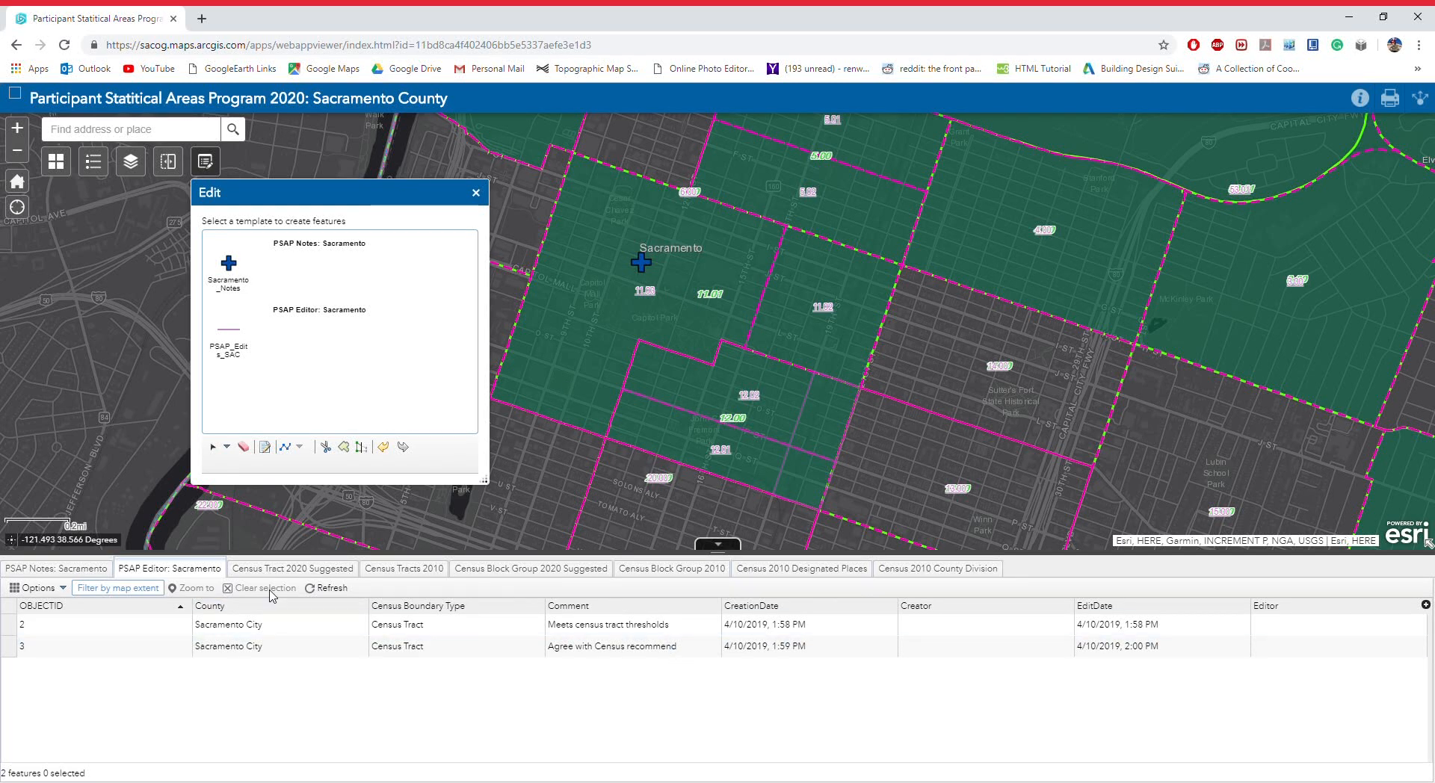
- Review the Census Tract 2020 Suggested and Census Tracts 2010 attribute records
left_click(299, 569)
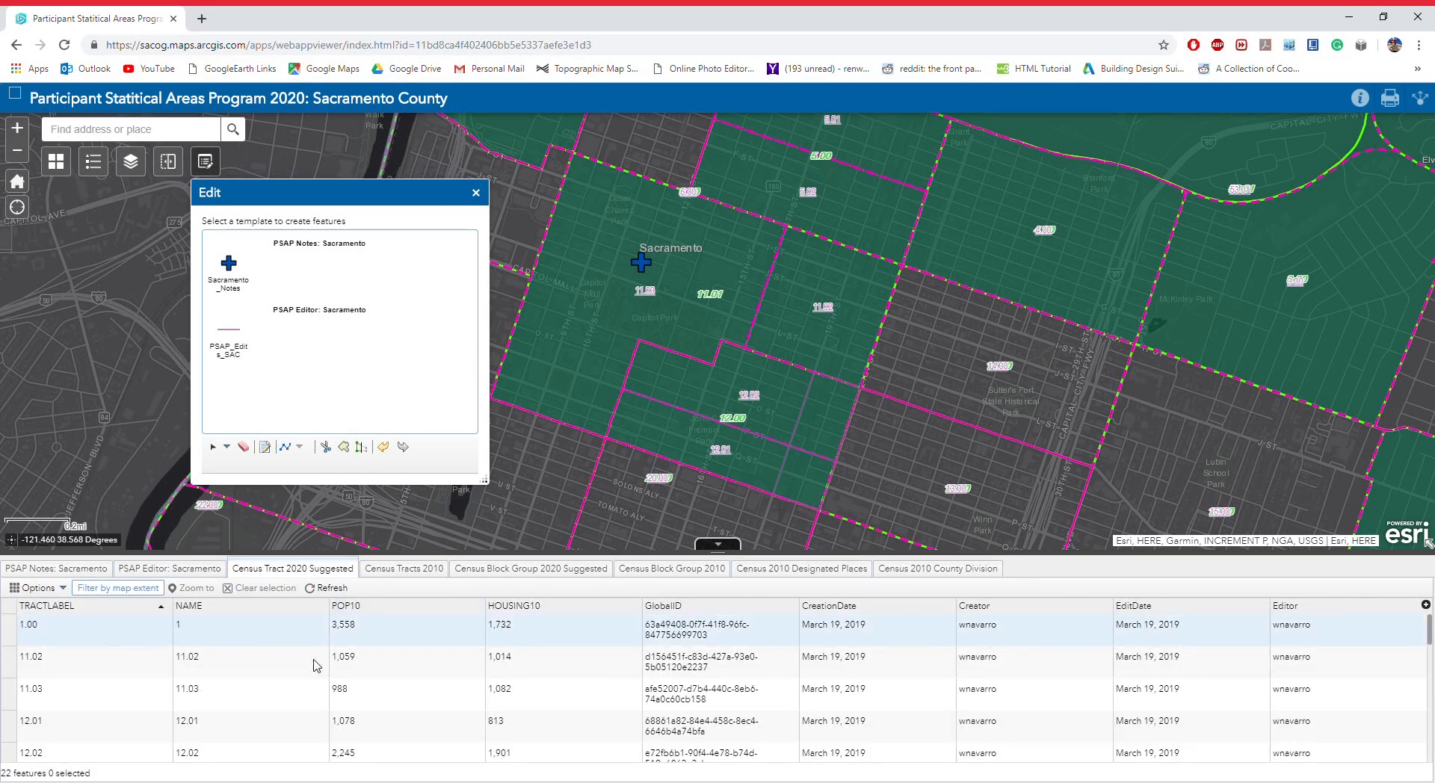
scroll(357, 658, "down", 5)
scroll(357, 659, "up", 5)
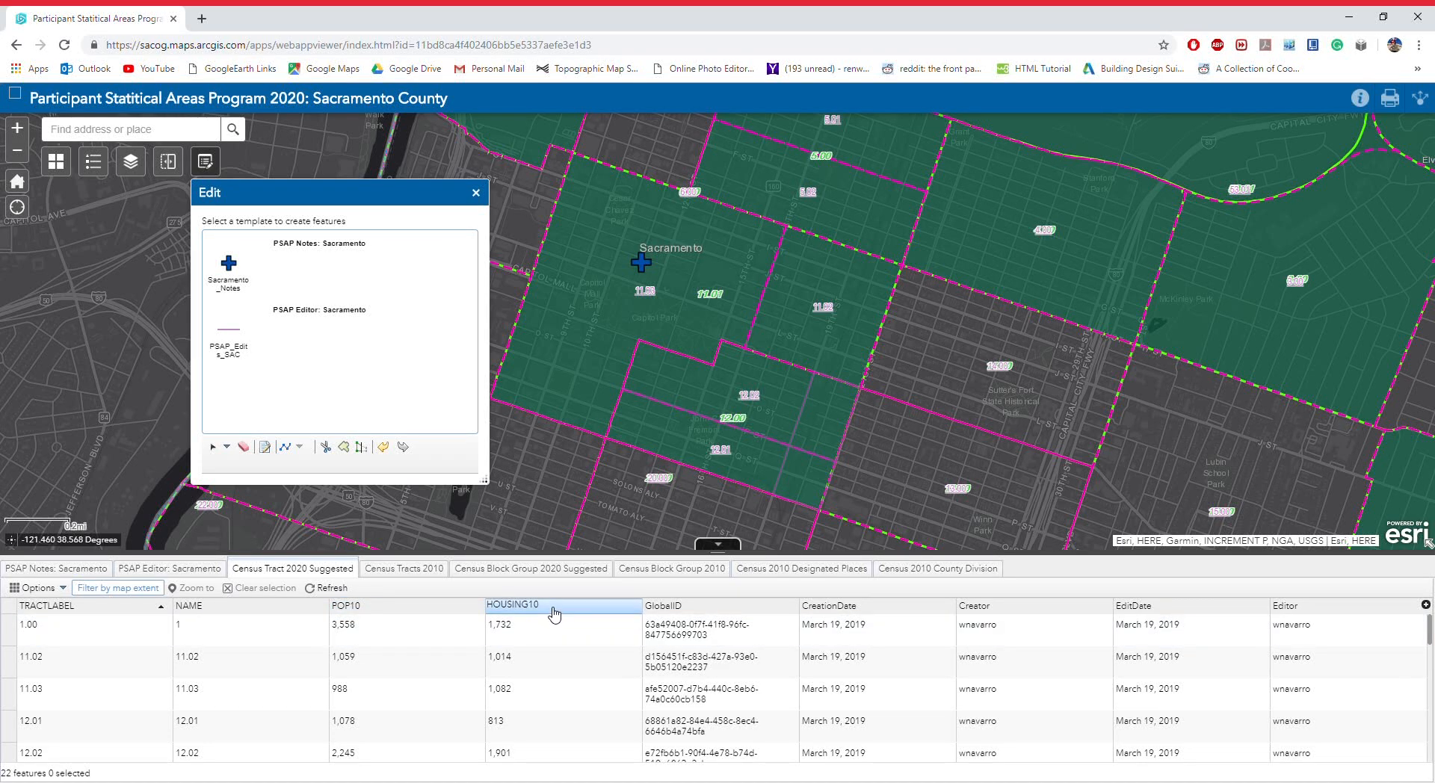
left_click(409, 571)
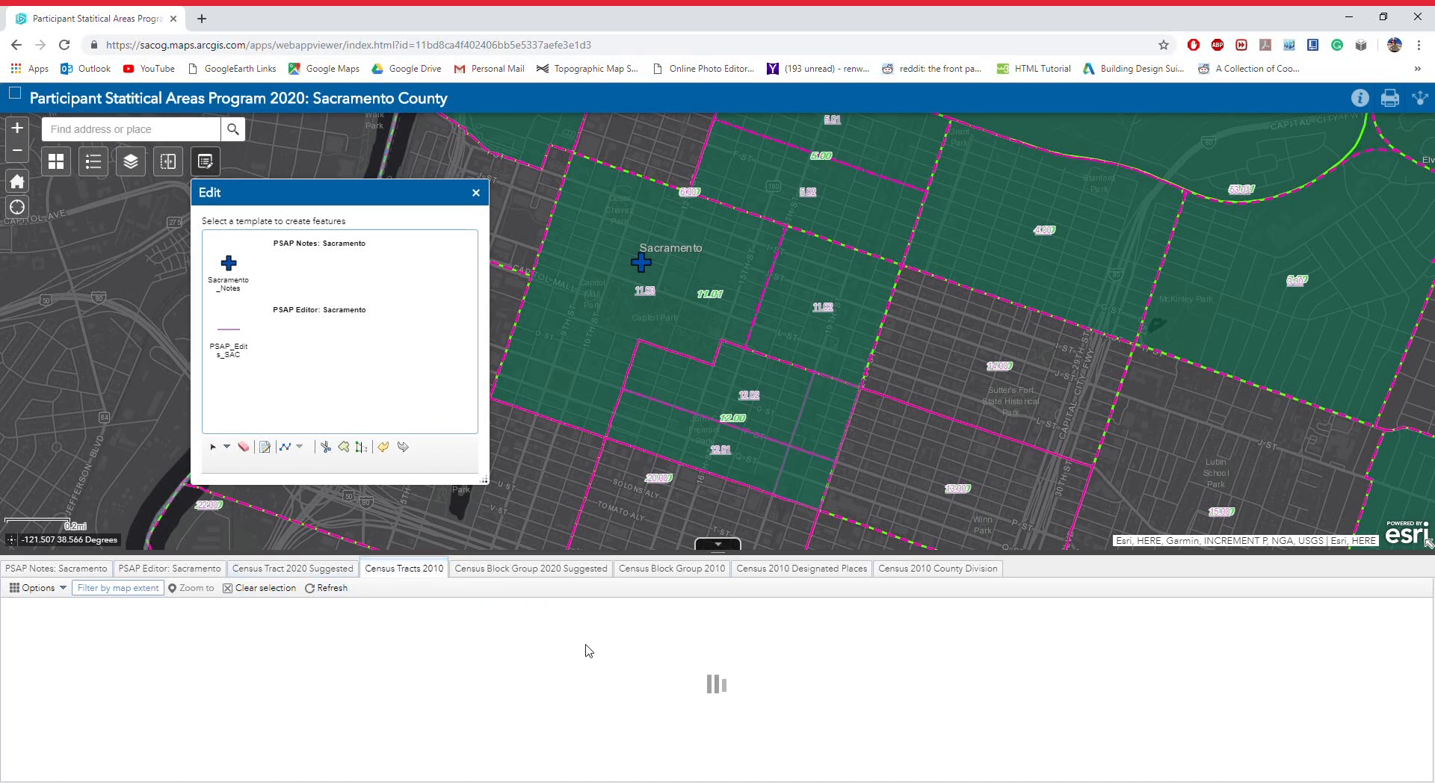
left_click(303, 568)
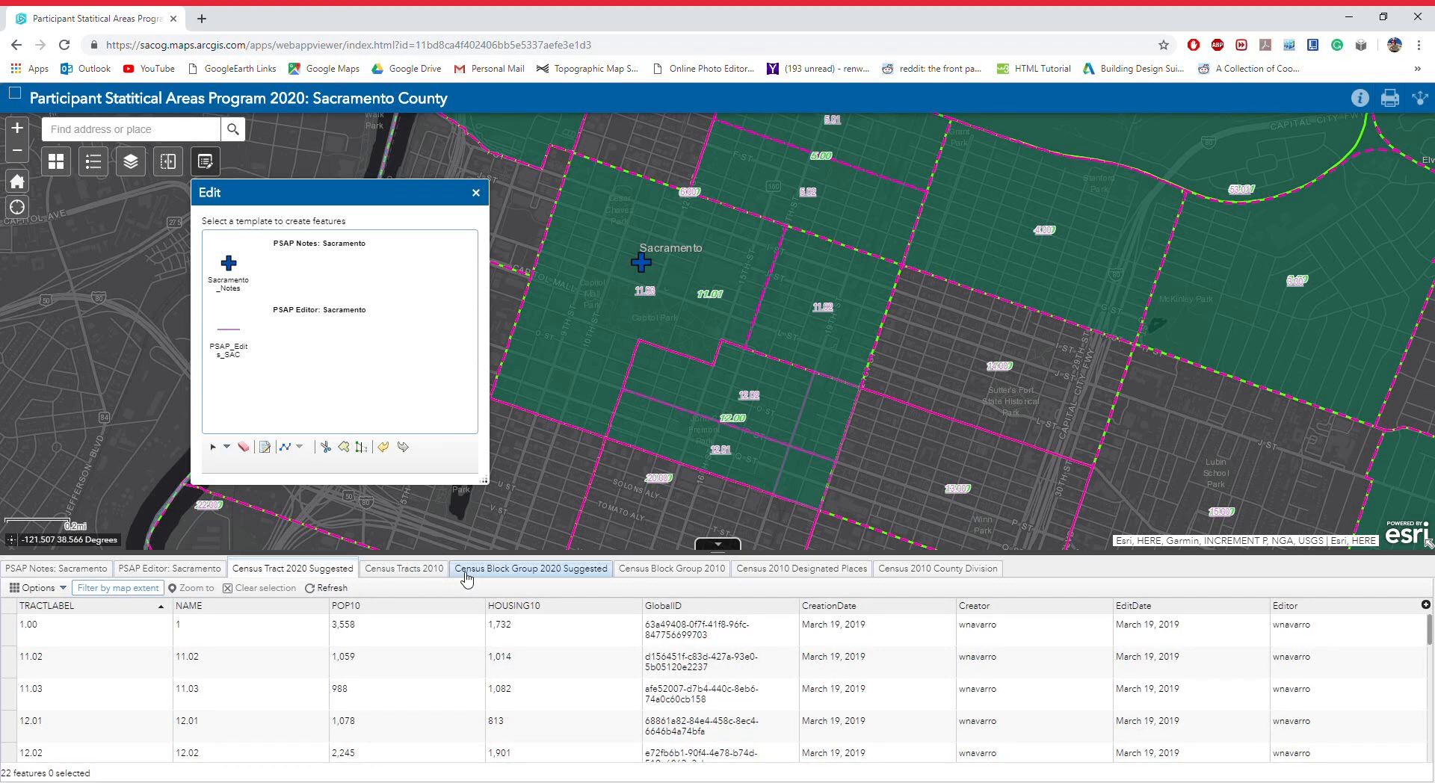
left_click(409, 569)
scroll(557, 637, "down", 5)
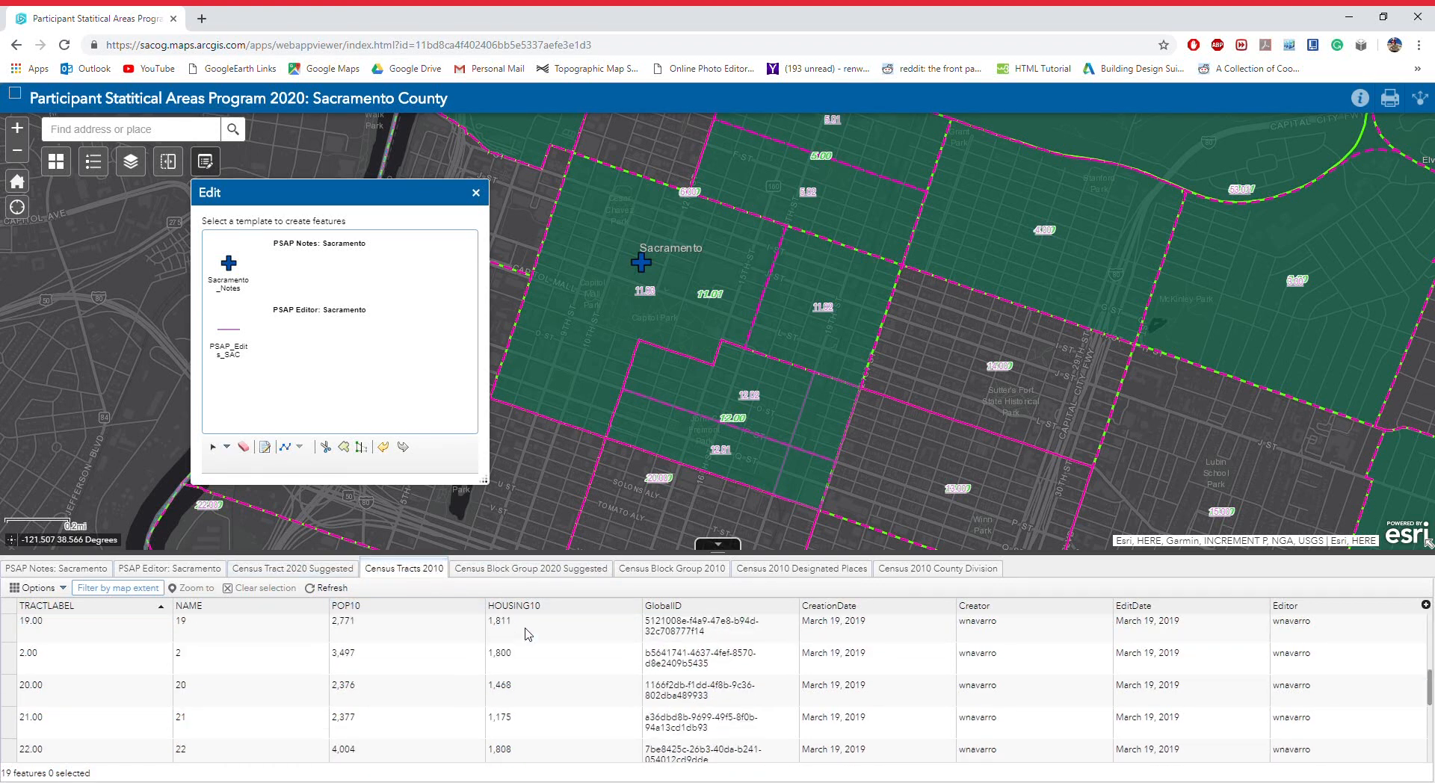
scroll(530, 631, "up", 5)
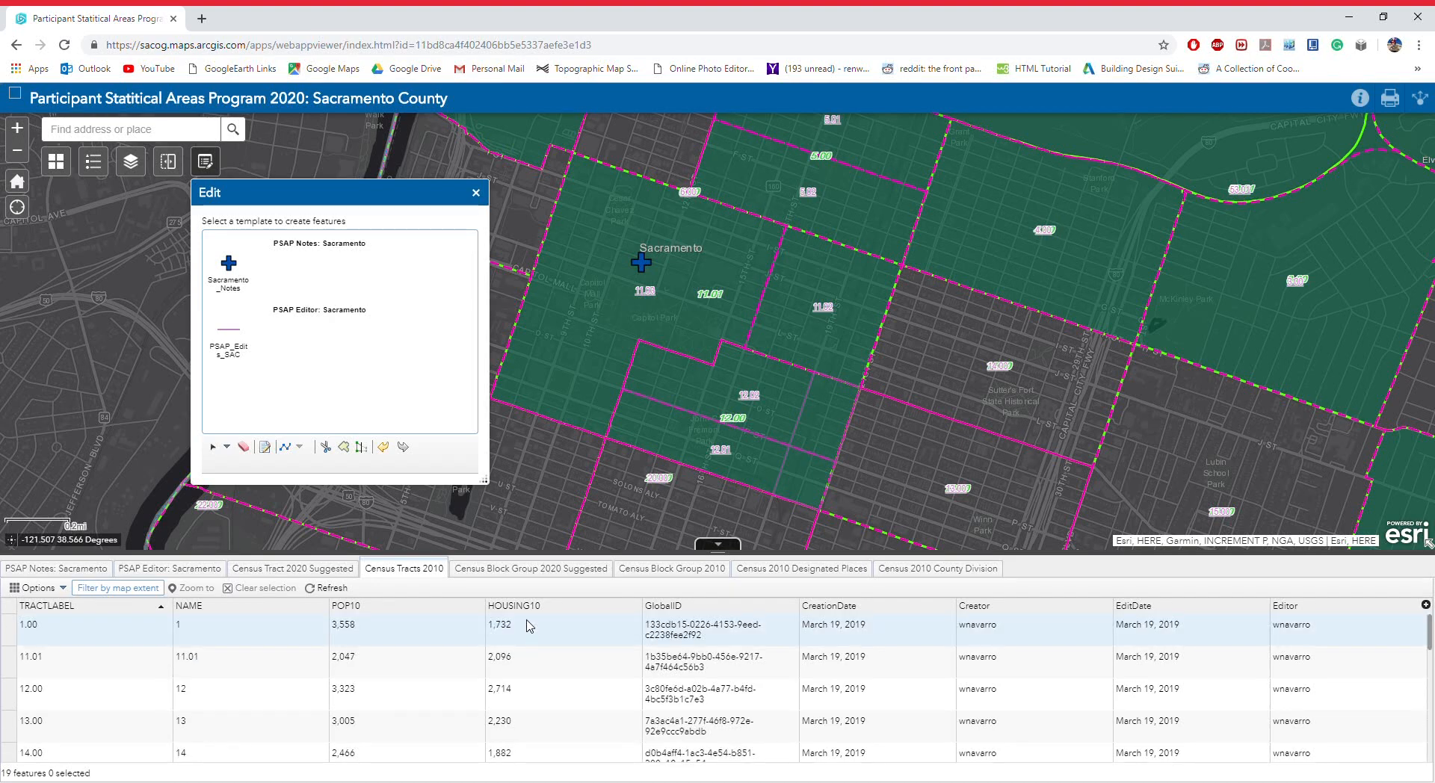
- Browse the Block Group, Designated Places and County Division records, ending on Designated Places
left_click(530, 568)
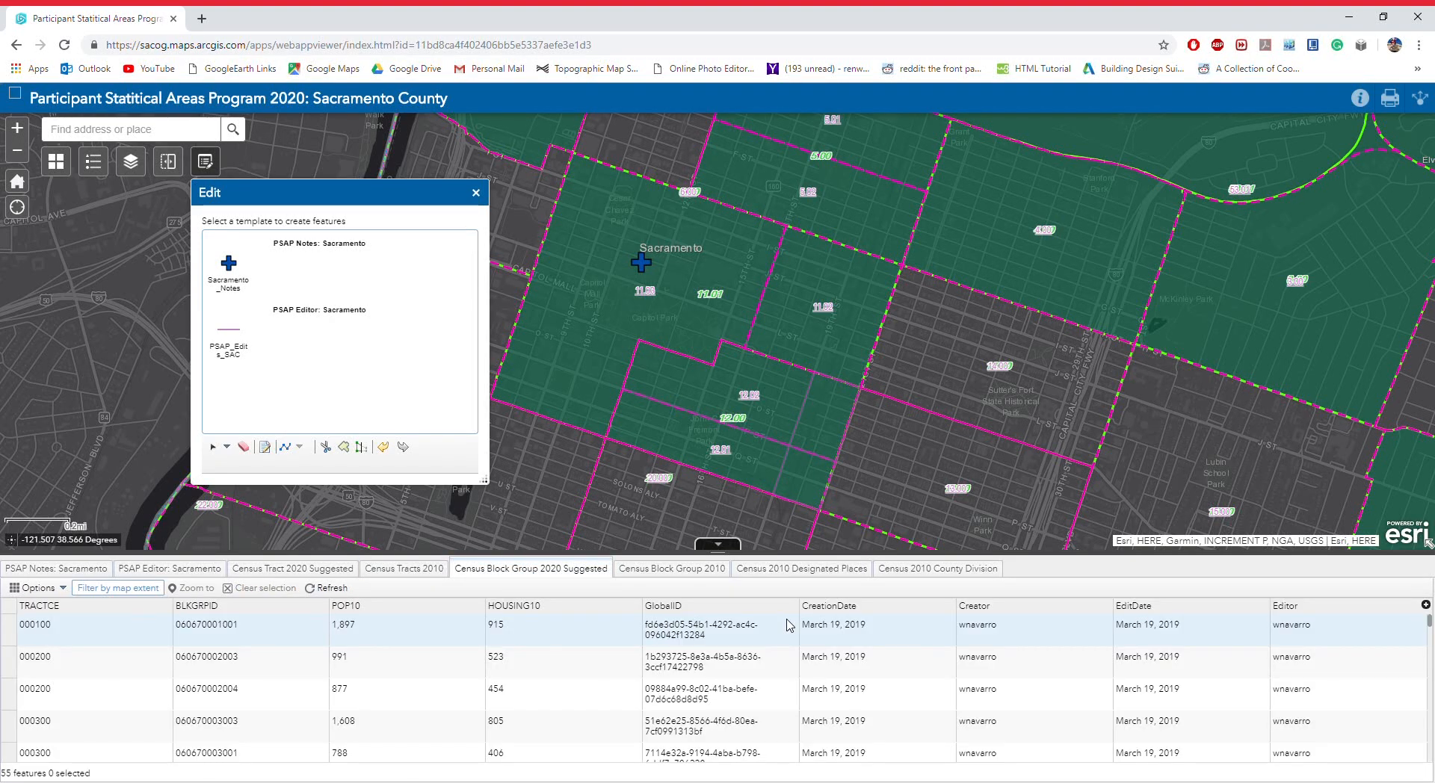
left_click(657, 572)
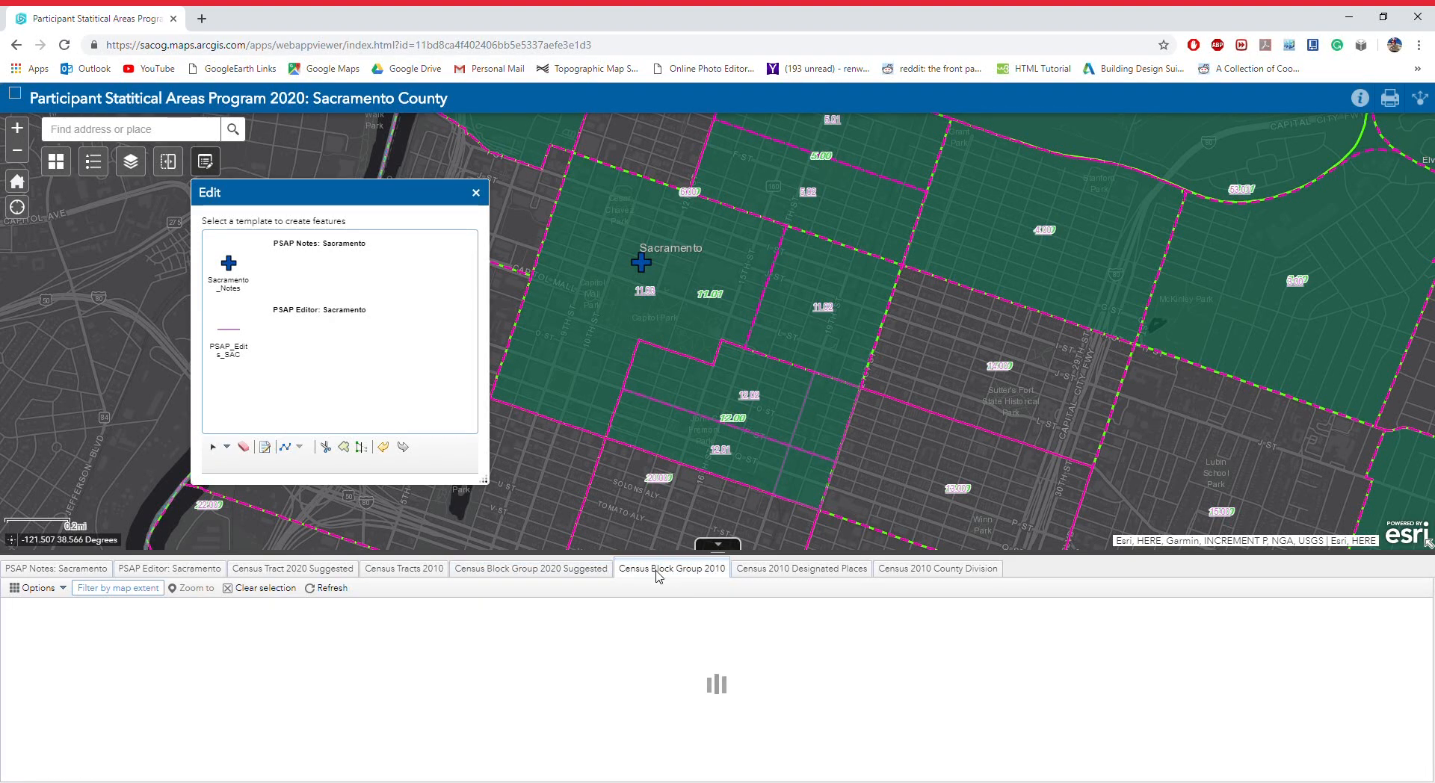
left_click(777, 569)
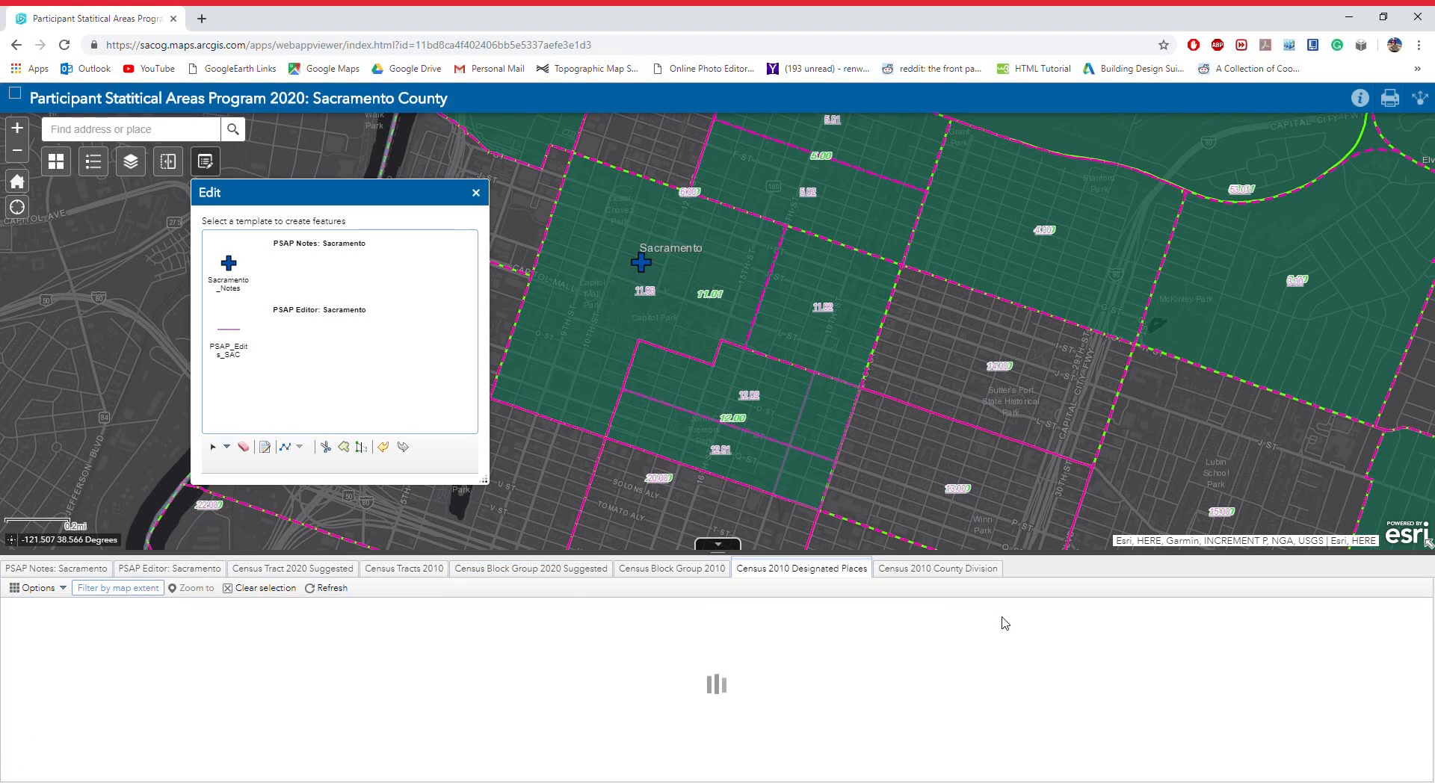
left_click(946, 575)
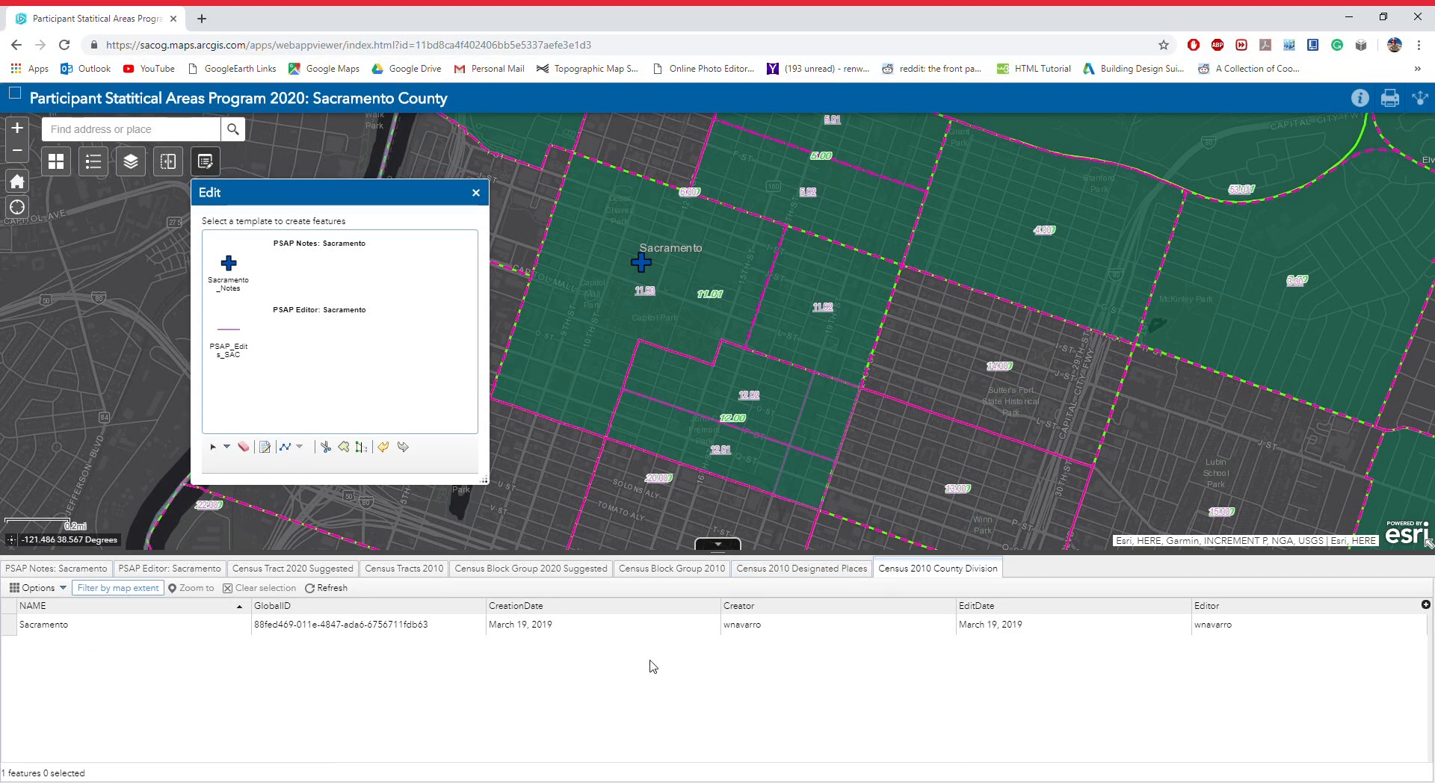
left_click(12, 628)
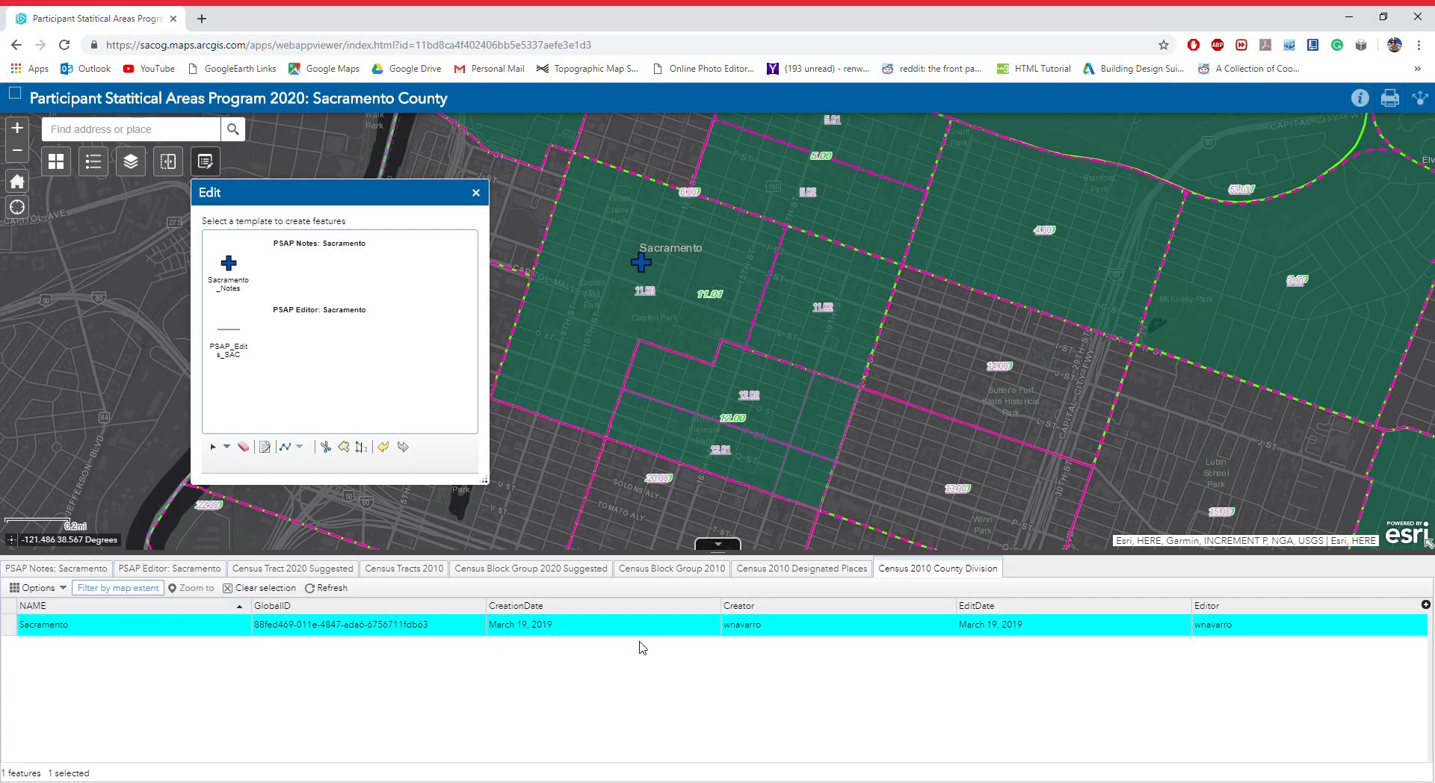
left_click(803, 570)
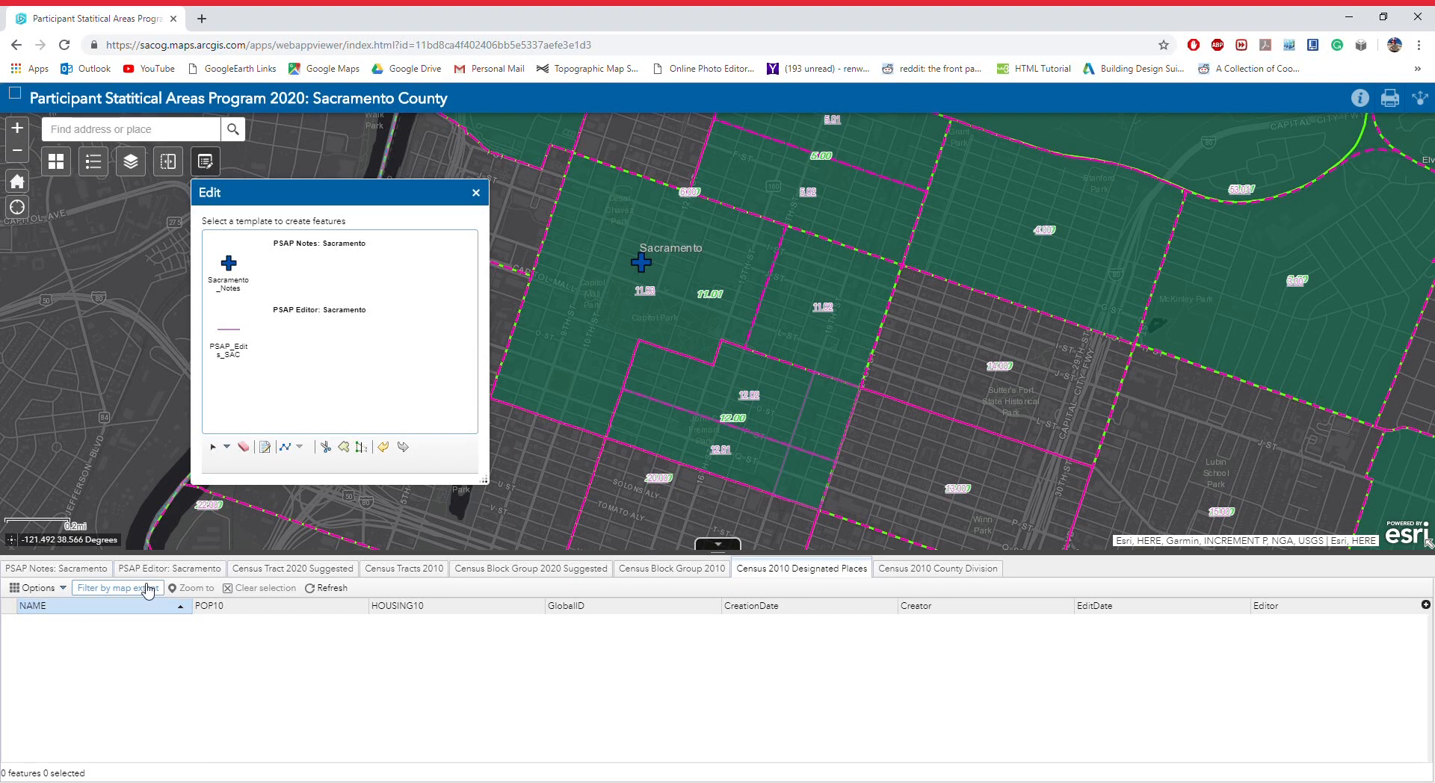
- Select the Test 1 record in PSAP Notes: Sacramento and delete the note
left_click(56, 570)
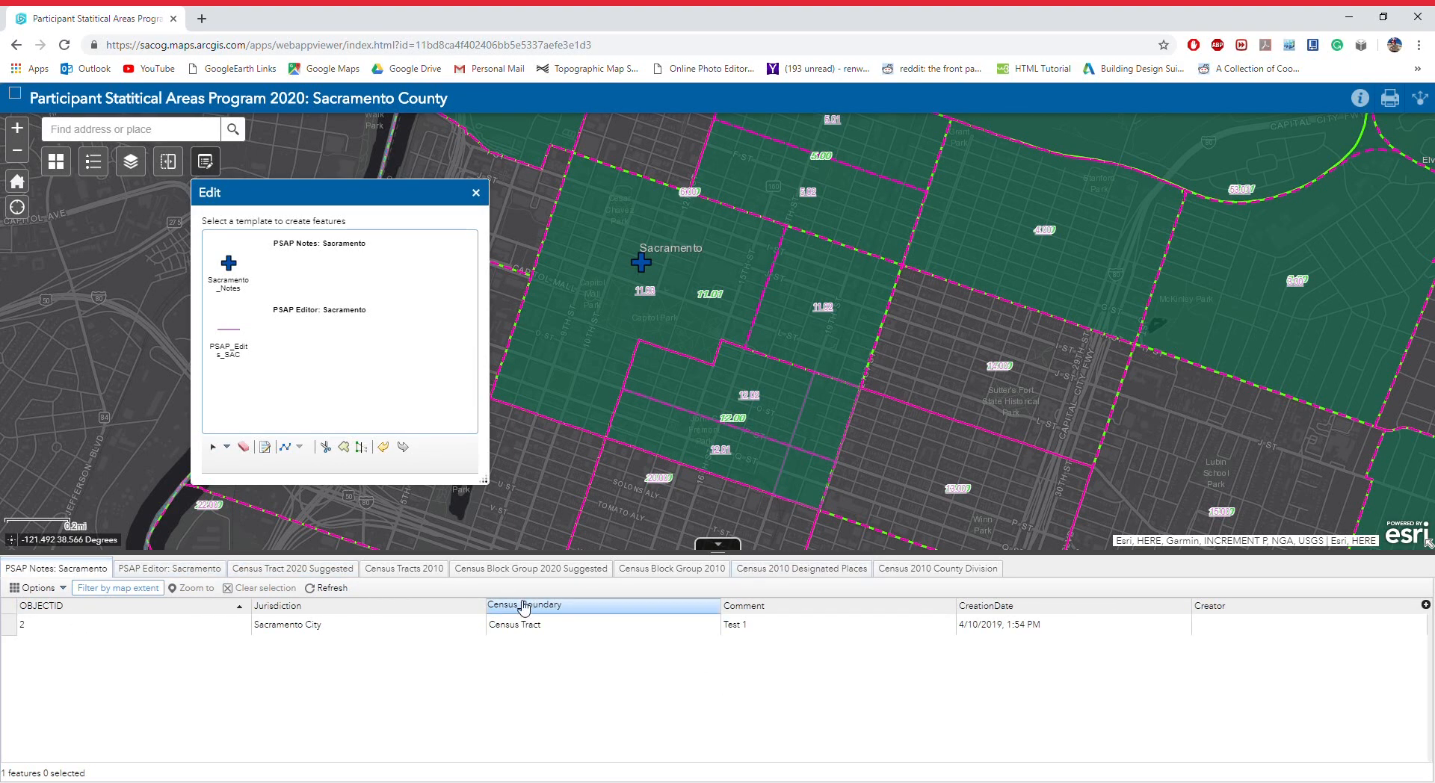
left_click(18, 632)
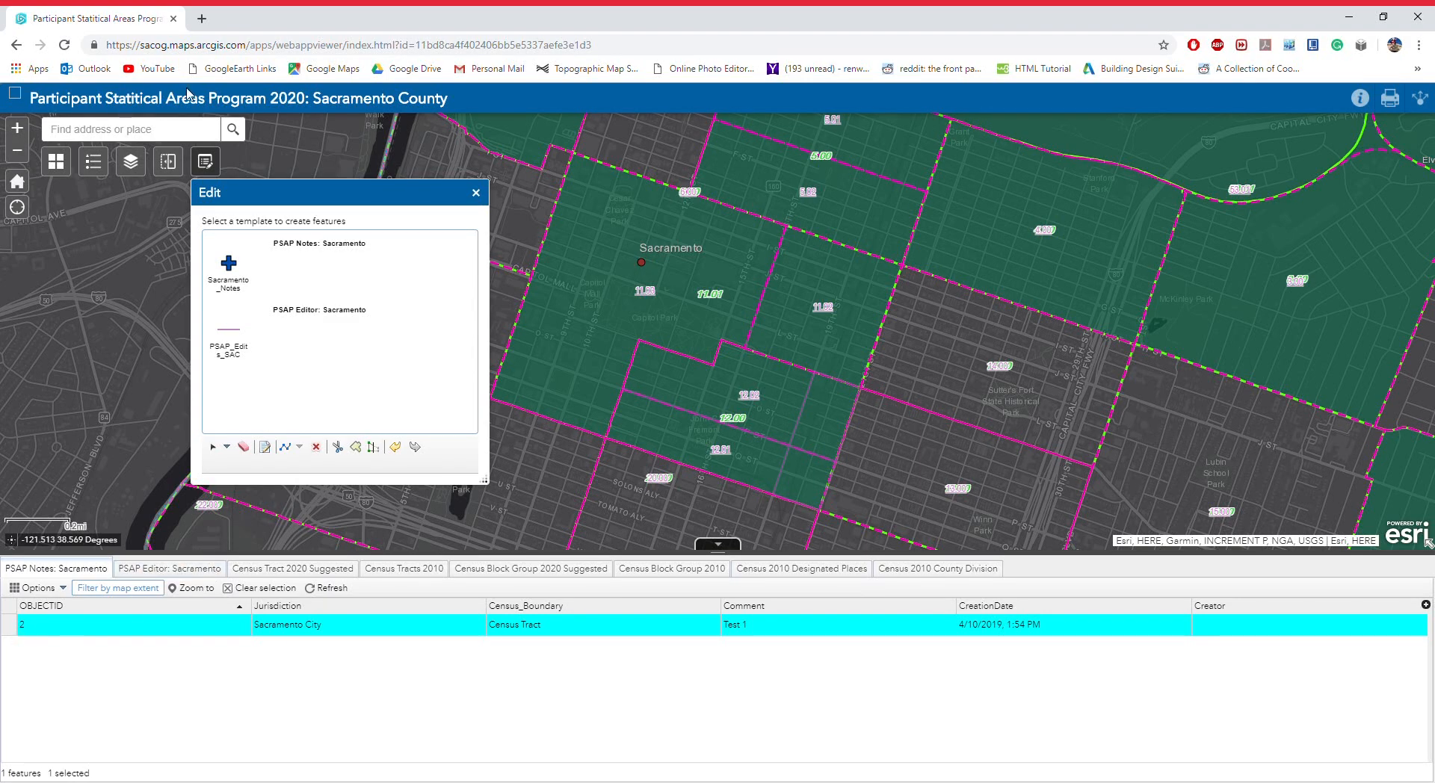
left_click(212, 168)
left_click(213, 167)
left_click(316, 449)
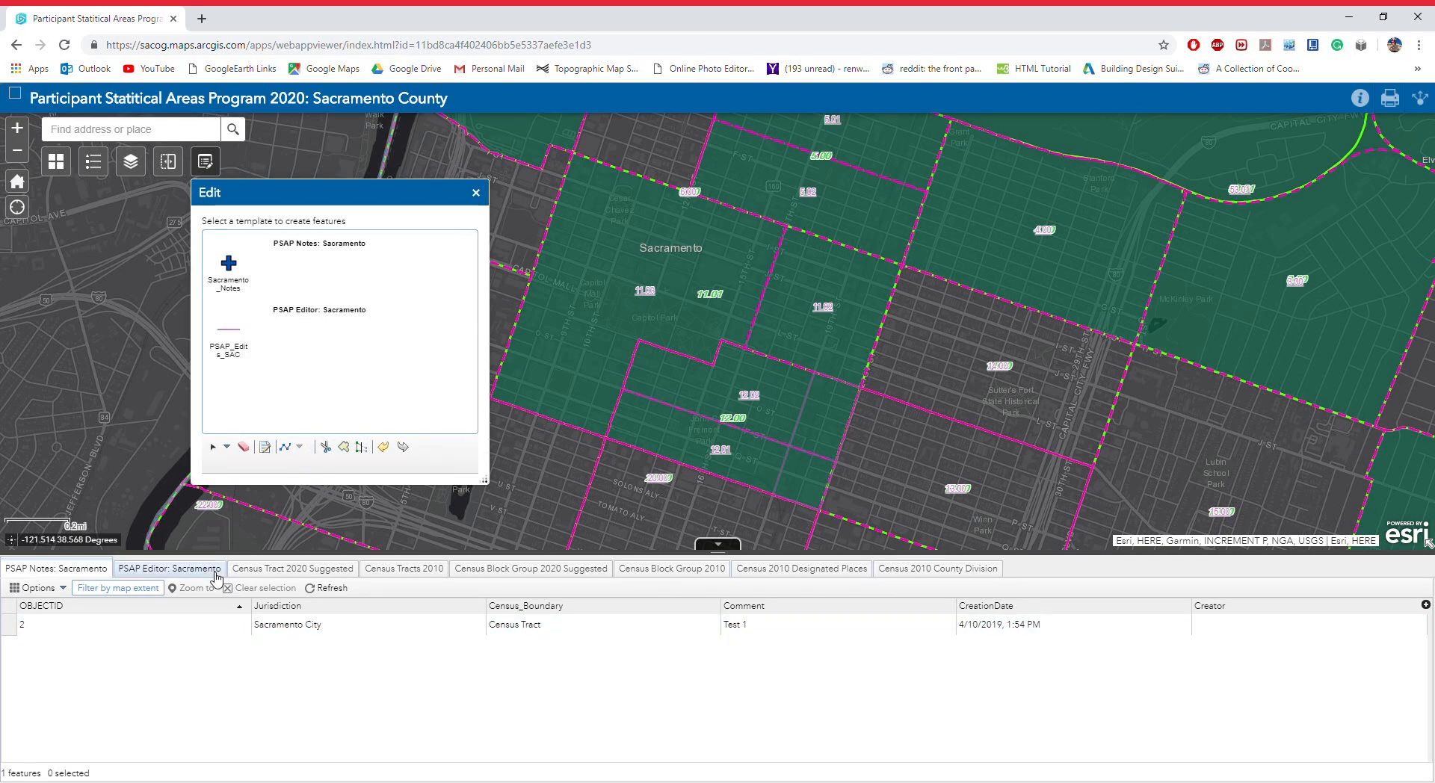
- Select both PSAP Editor: Sacramento edit line records and delete them
left_click(170, 569)
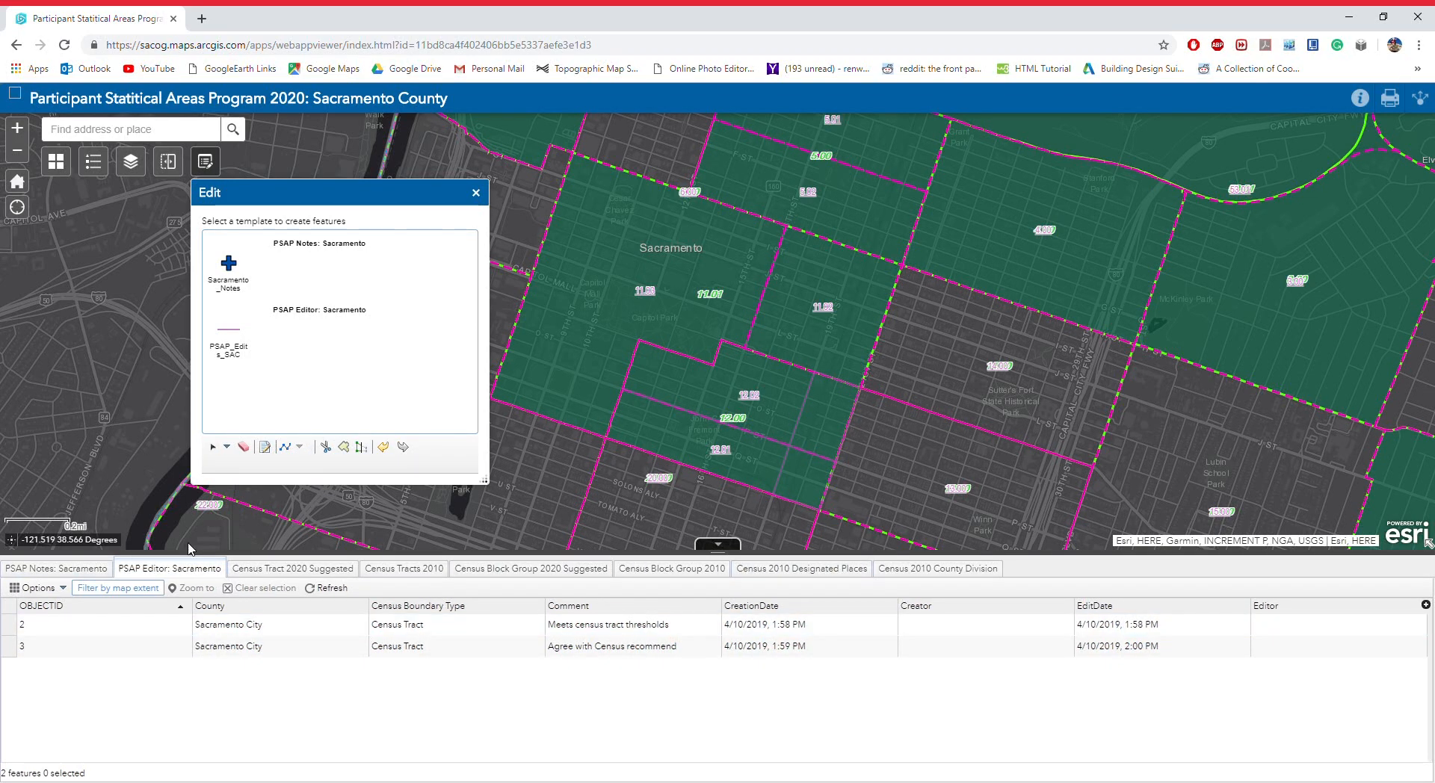
left_click_drag(12, 628, 15, 651)
left_click(15, 651)
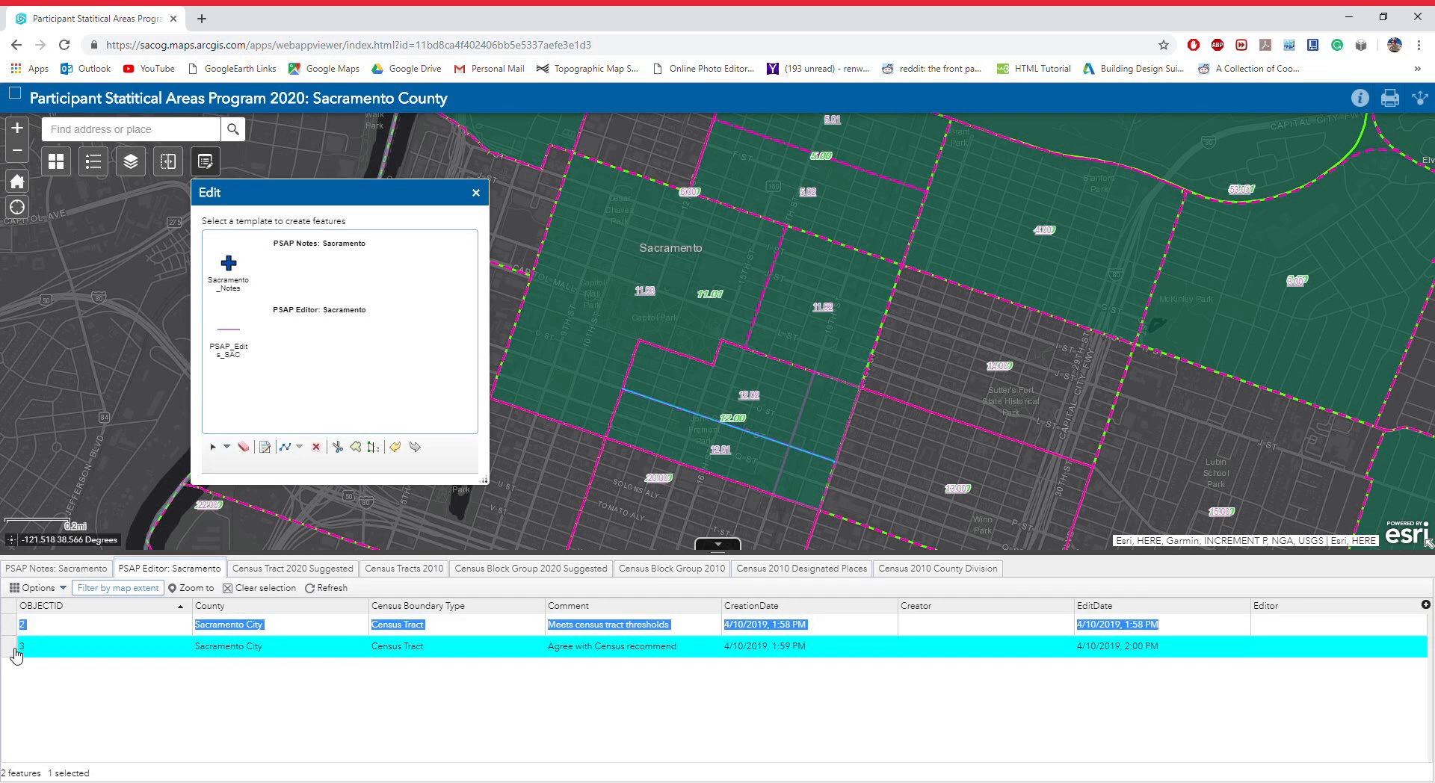
left_click(12, 633, "ctrl")
left_click(15, 649, "shift")
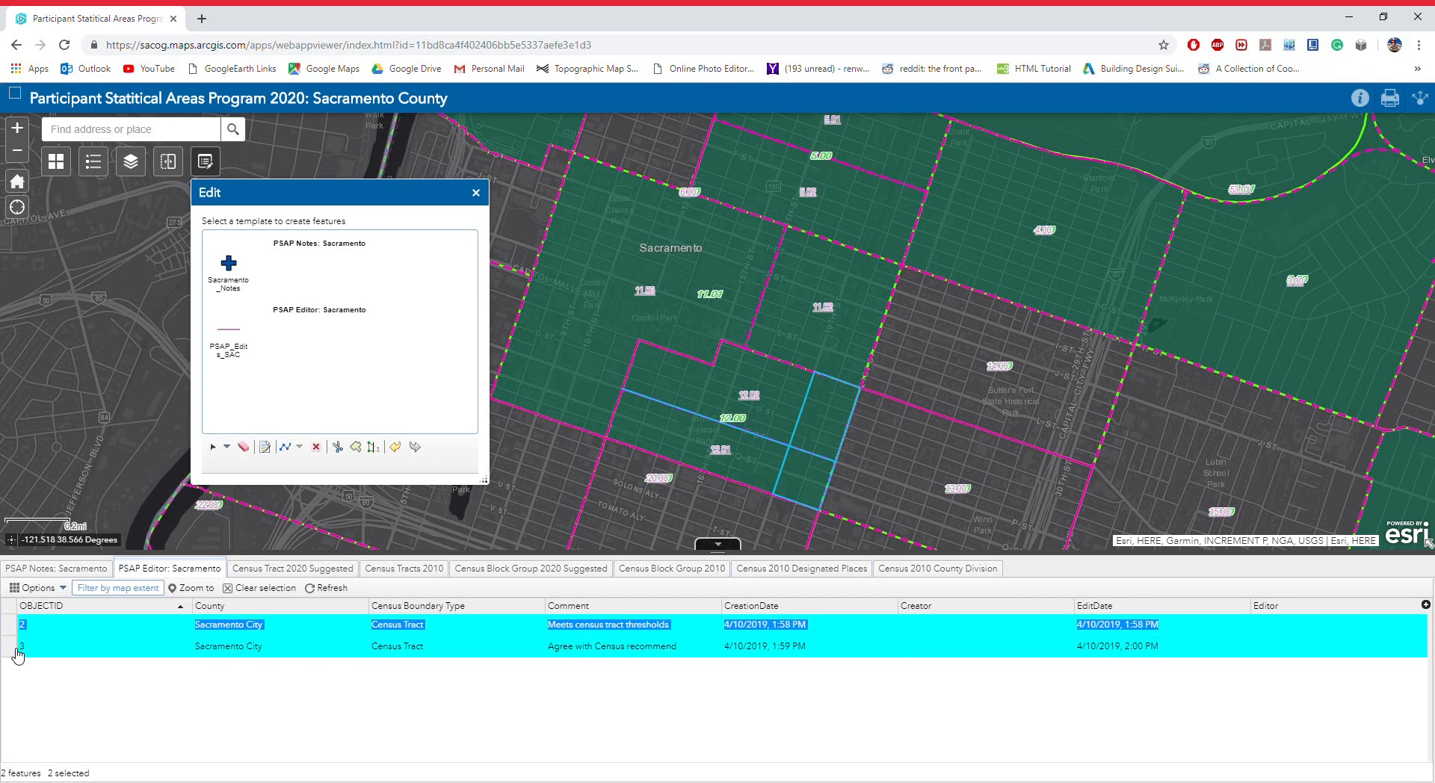
left_click(320, 448)
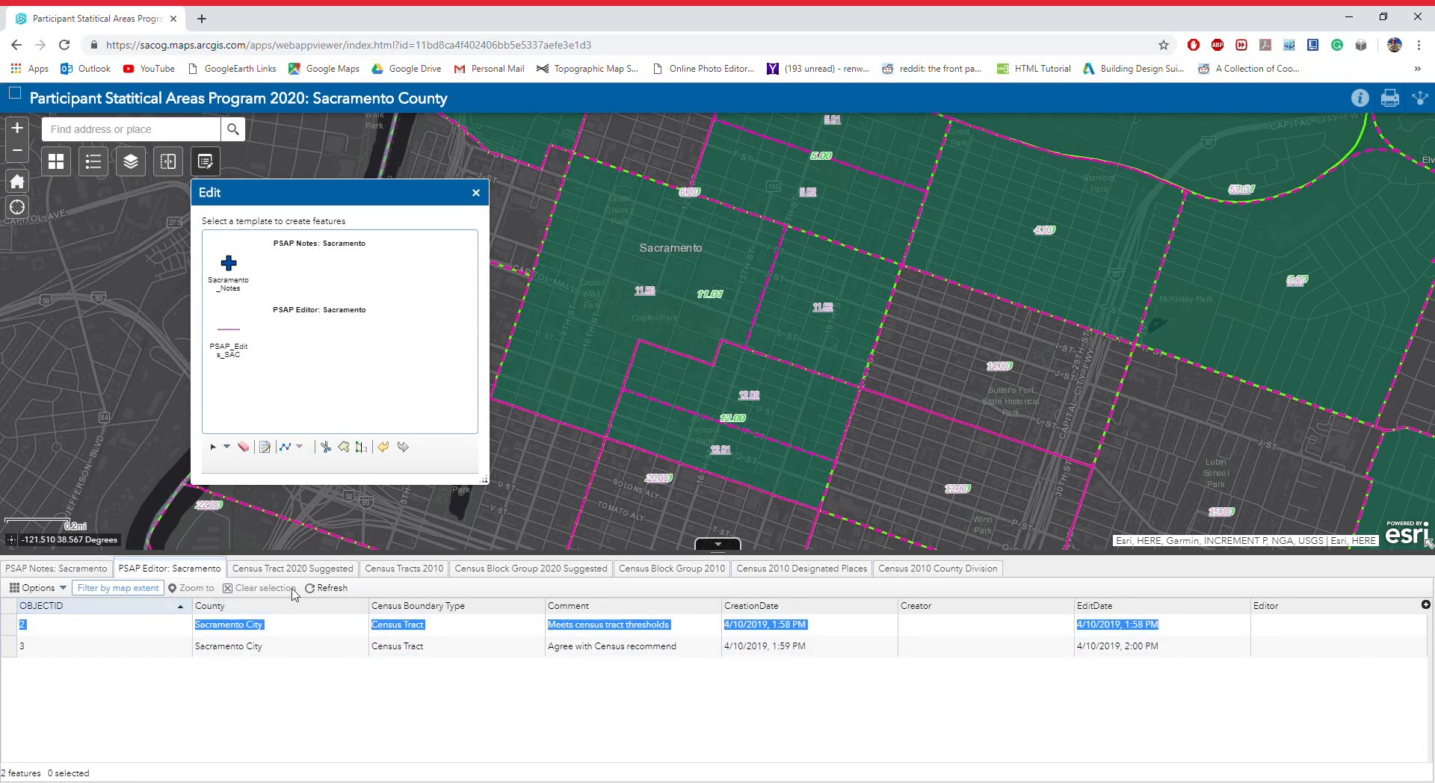
- Refresh both record tabs to confirm the deletions, then hide the table and close the Edit widget
left_click(327, 589)
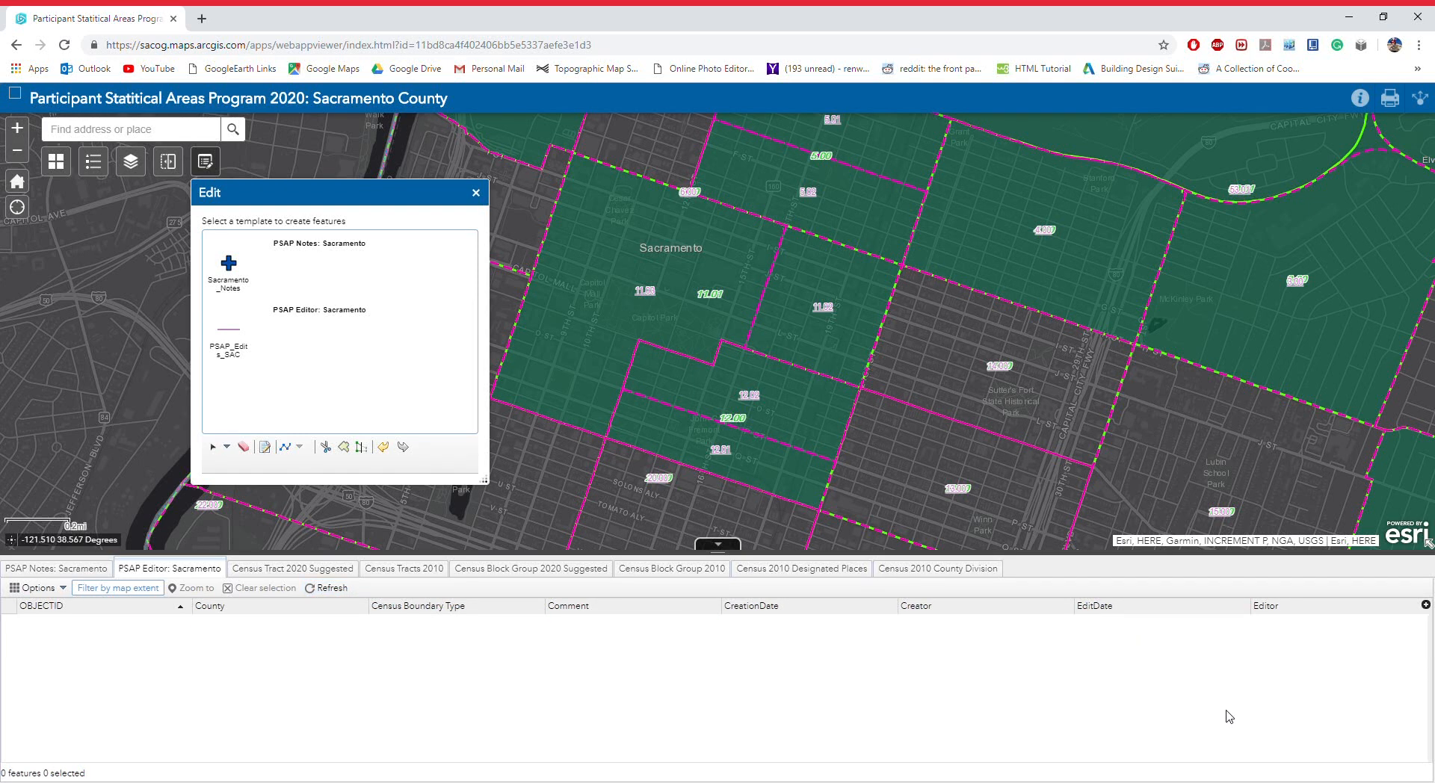
left_click(56, 568)
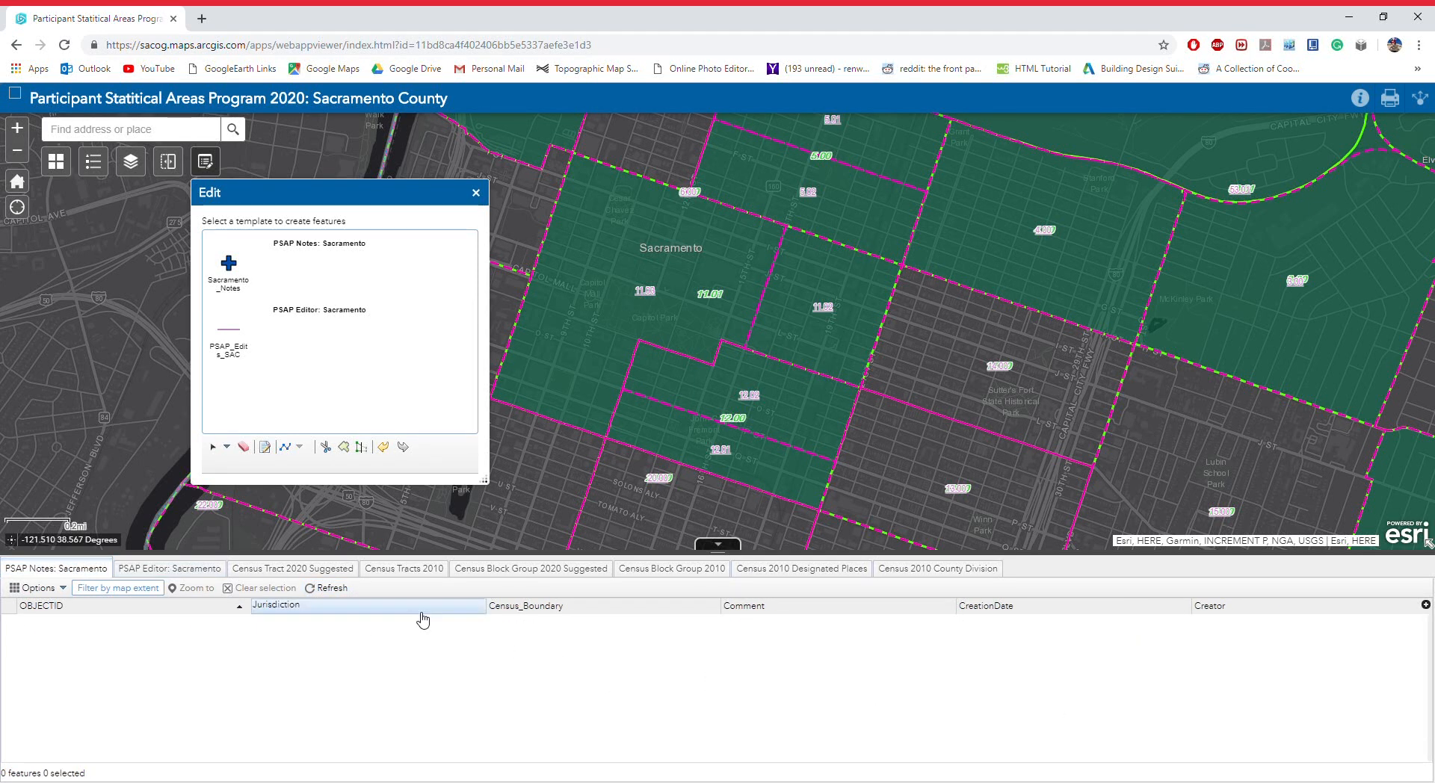
left_click(329, 588)
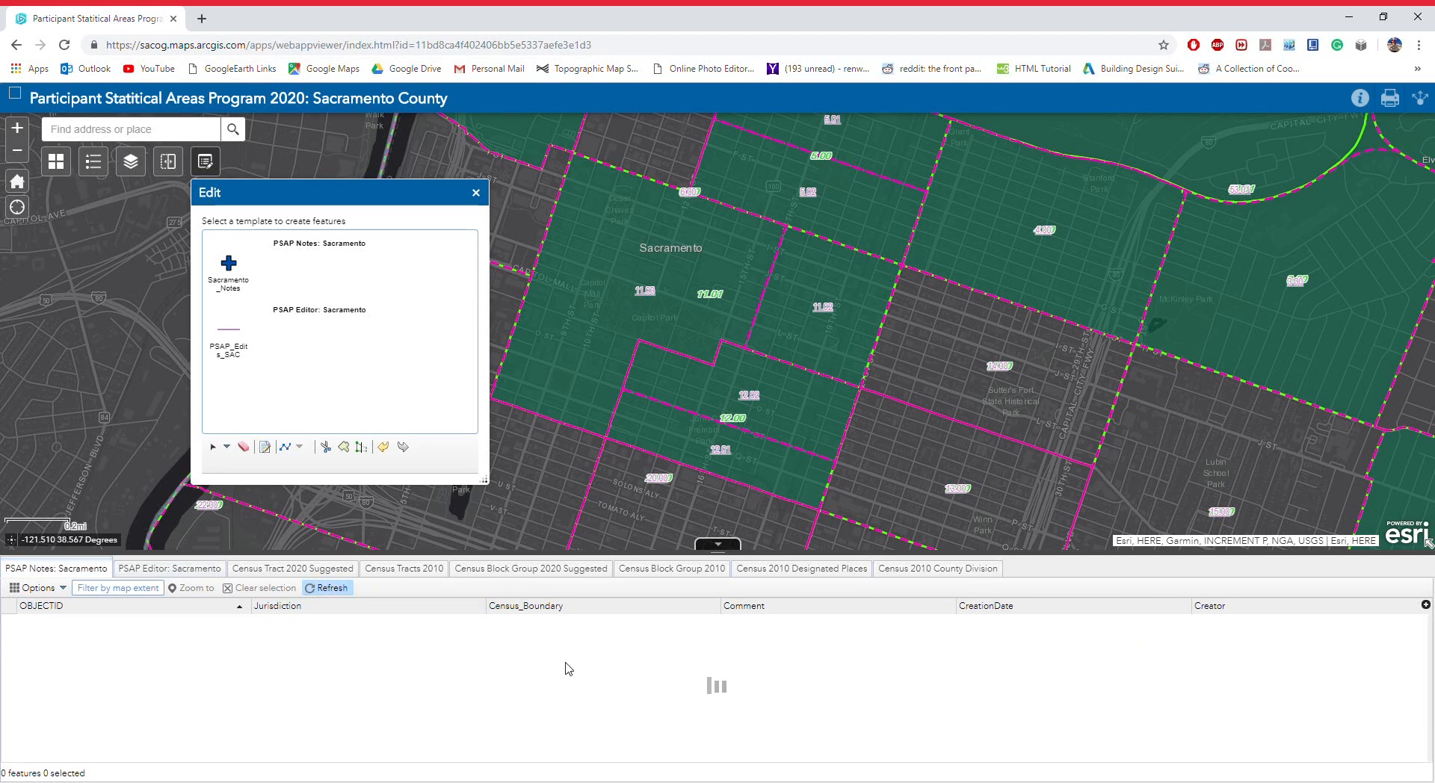
left_click(718, 545)
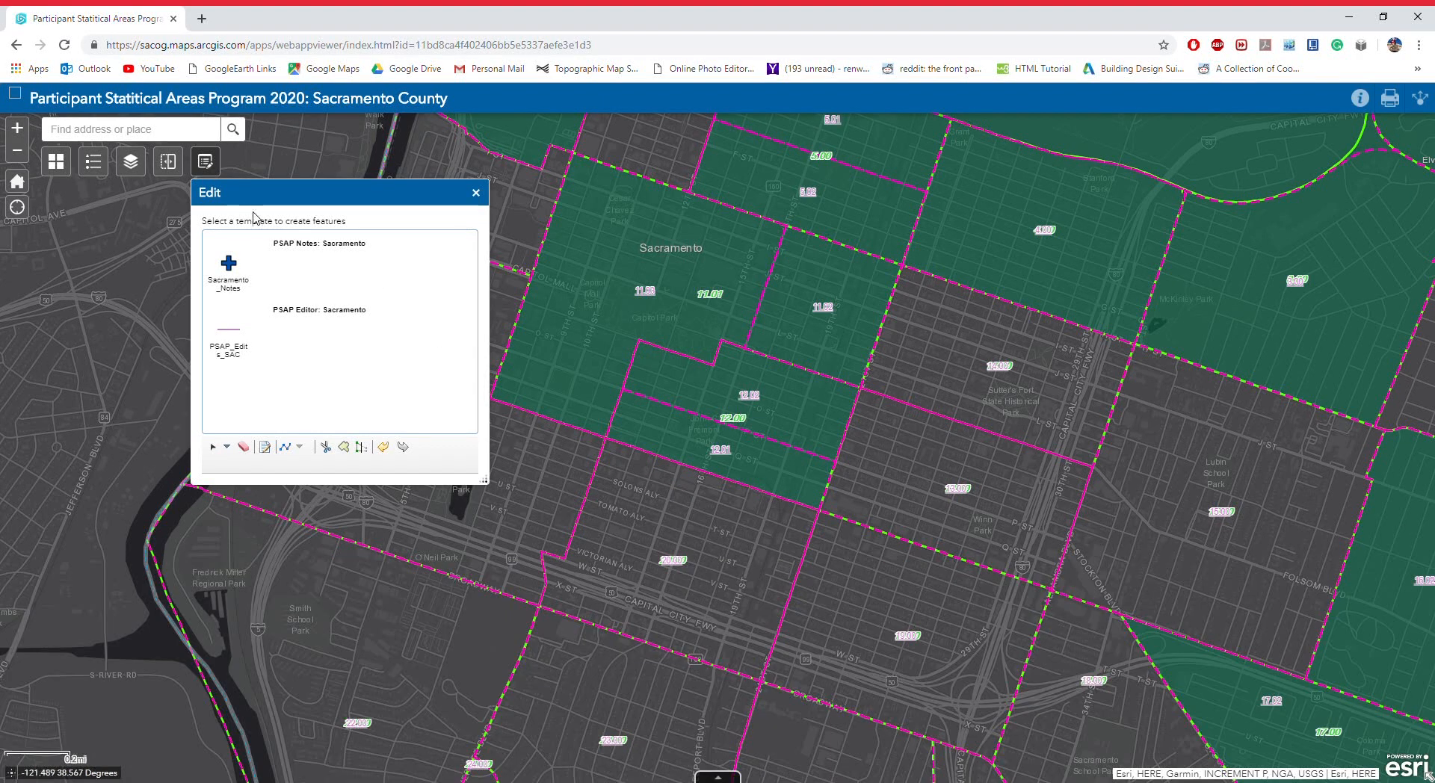
left_click(205, 161)
left_click_drag(1077, 411, 847, 538)
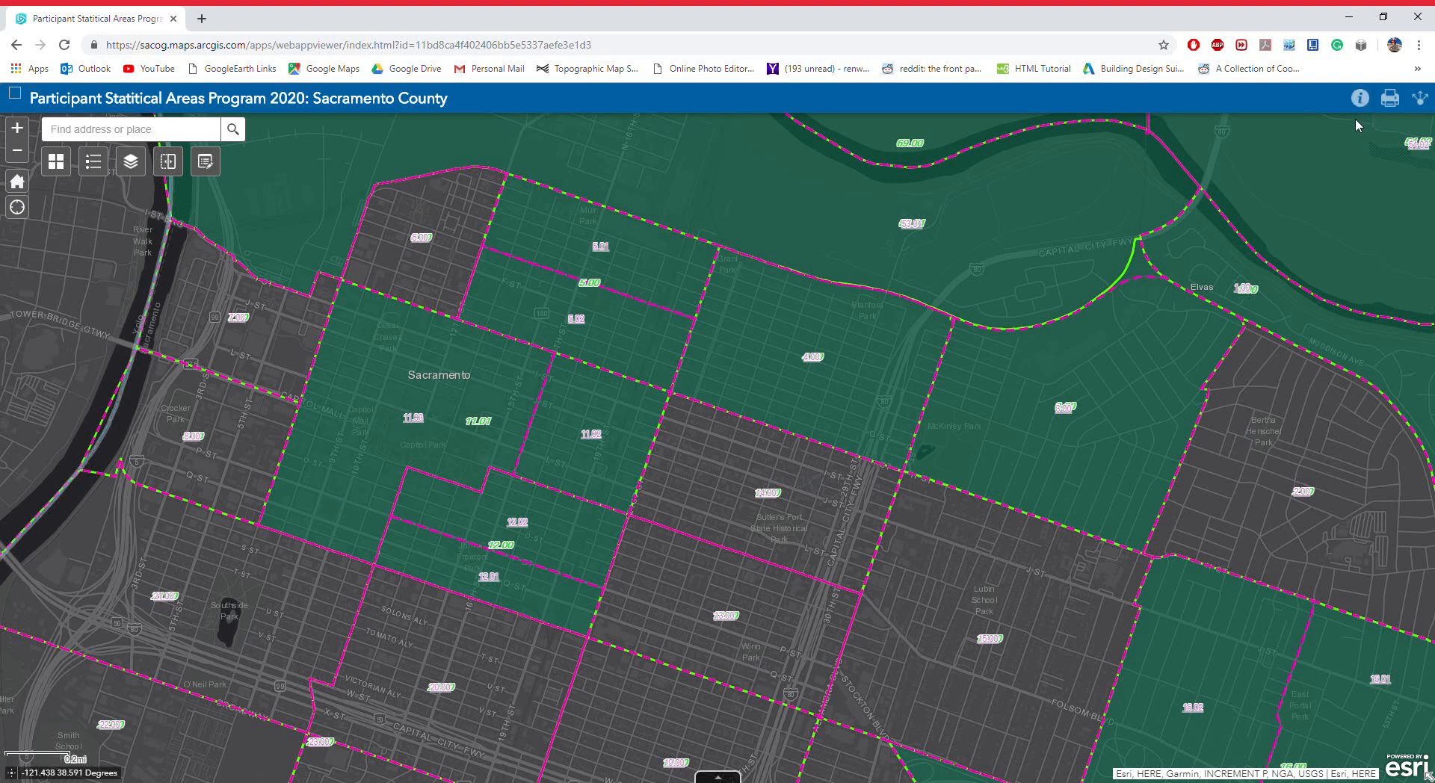
left_click(1360, 99)
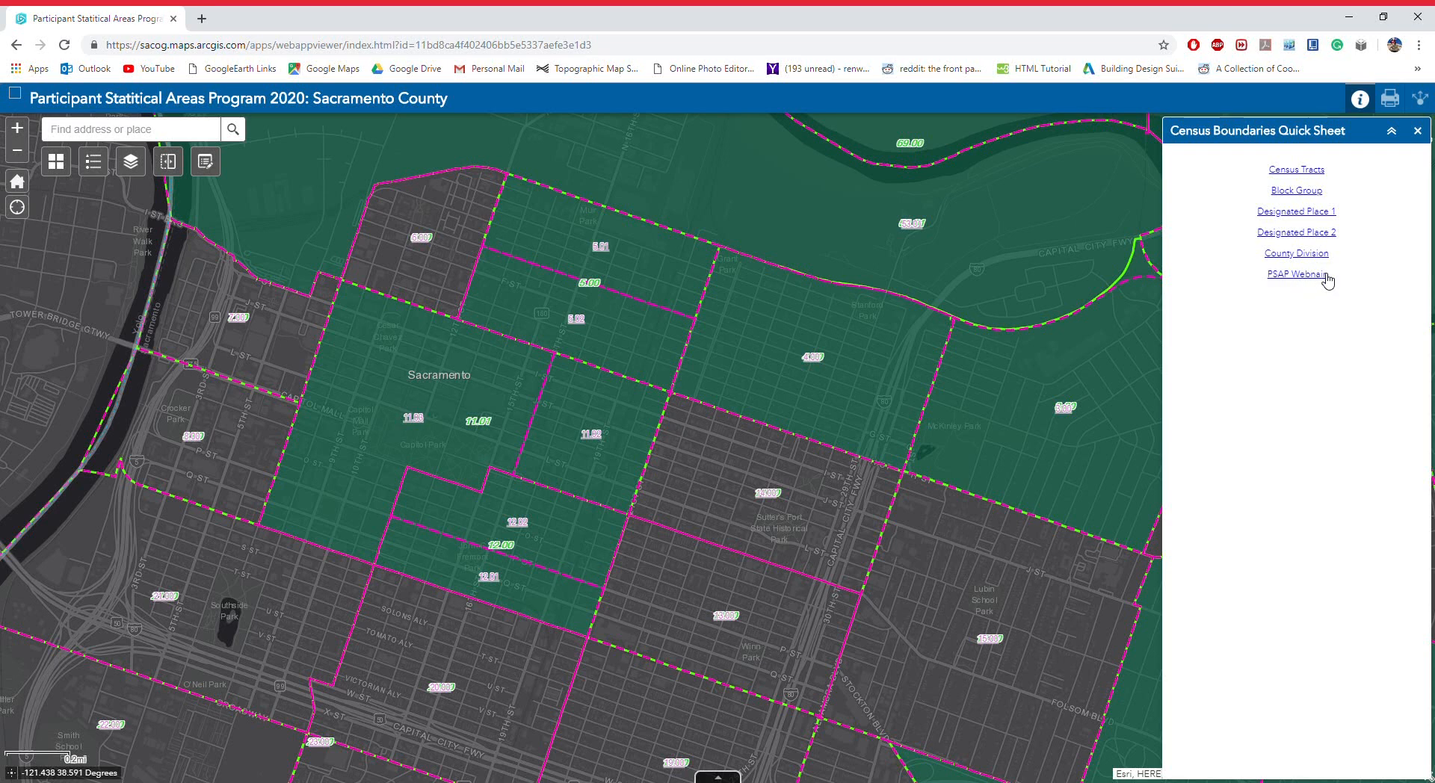
left_click(1312, 174)
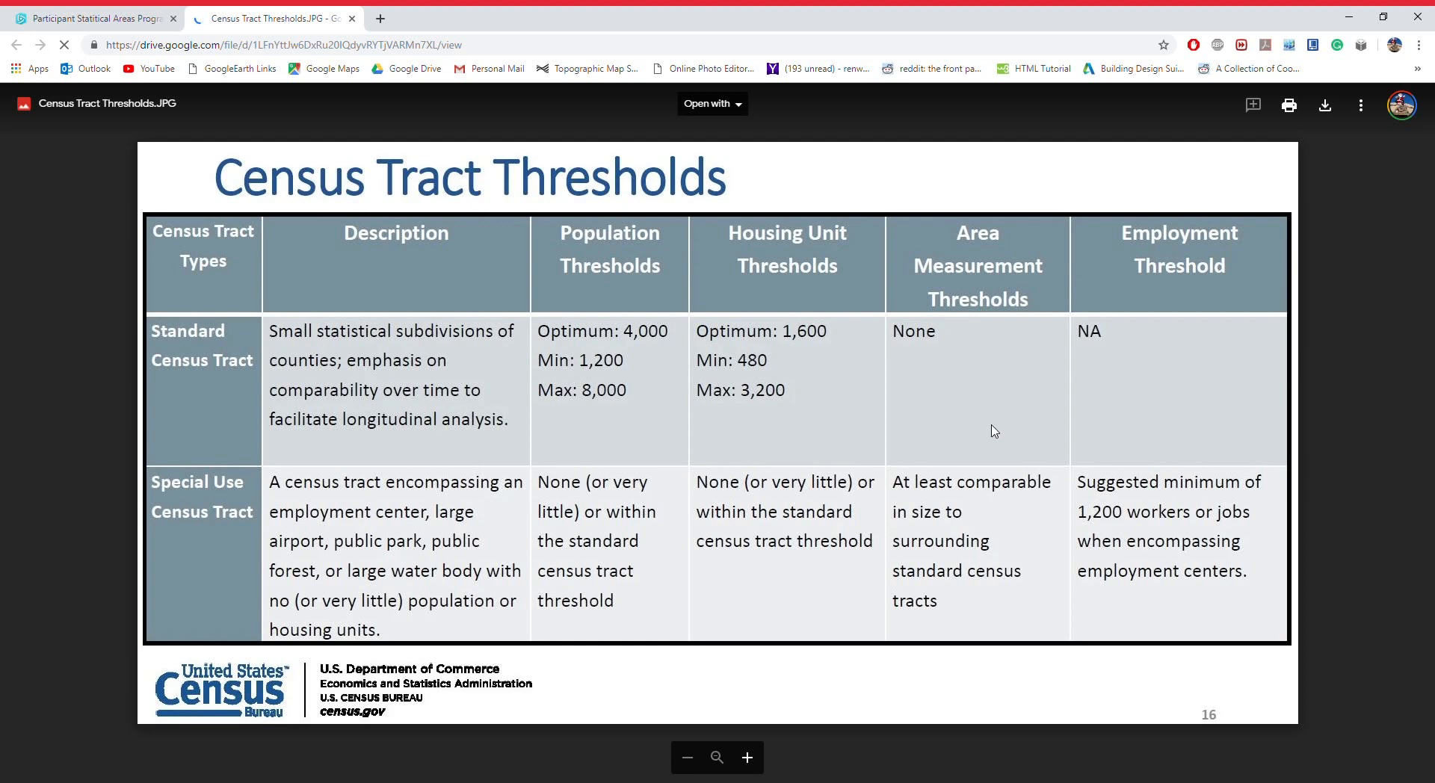
left_click(352, 19)
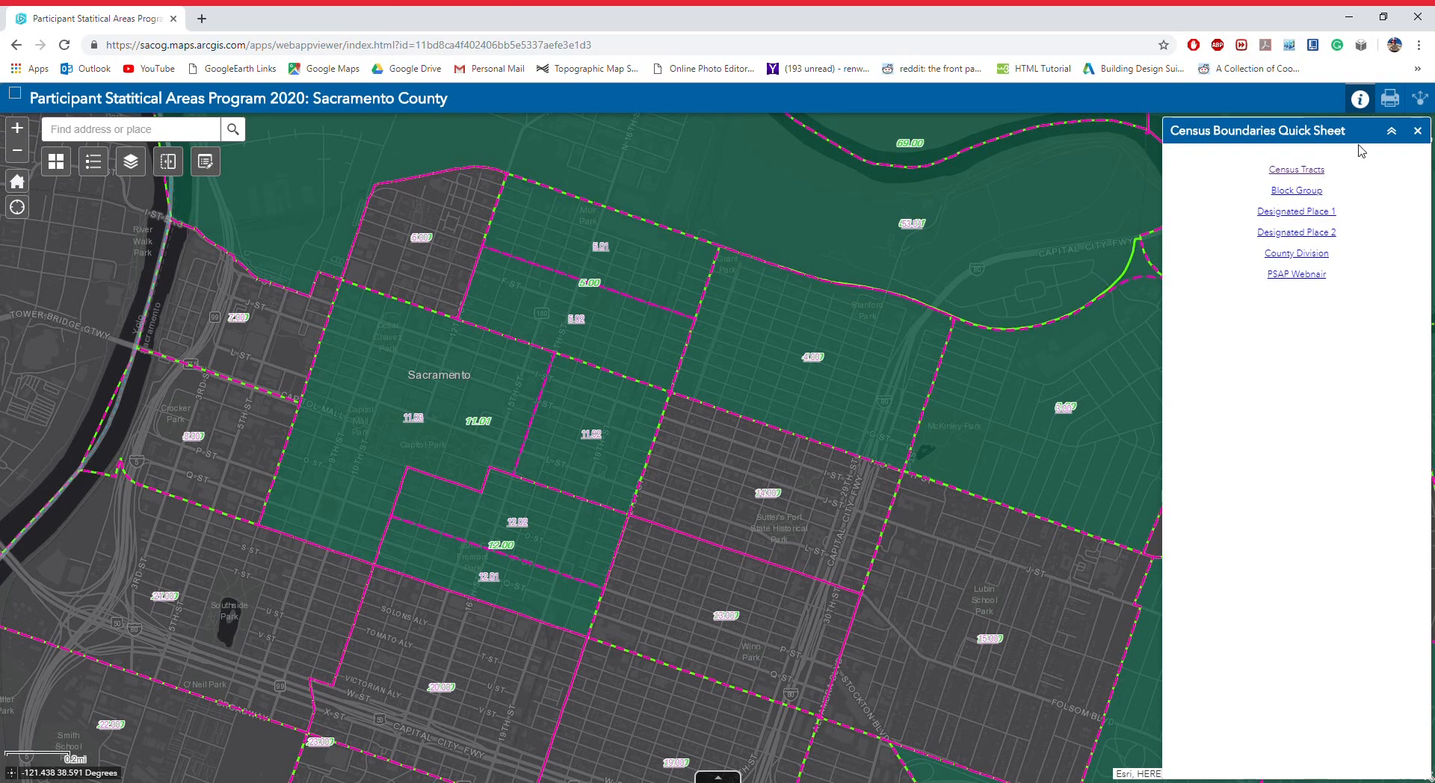
left_click(1234, 193)
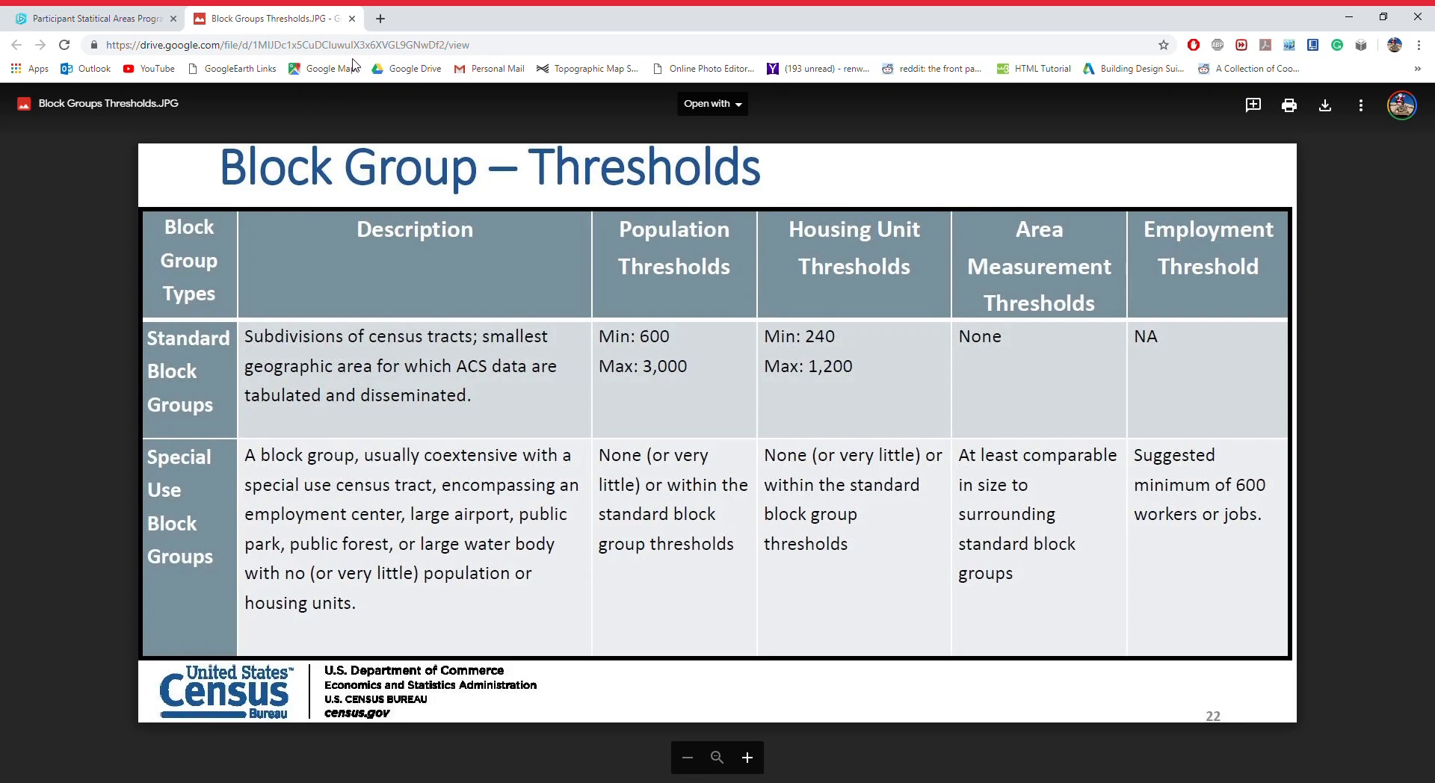
left_click(352, 18)
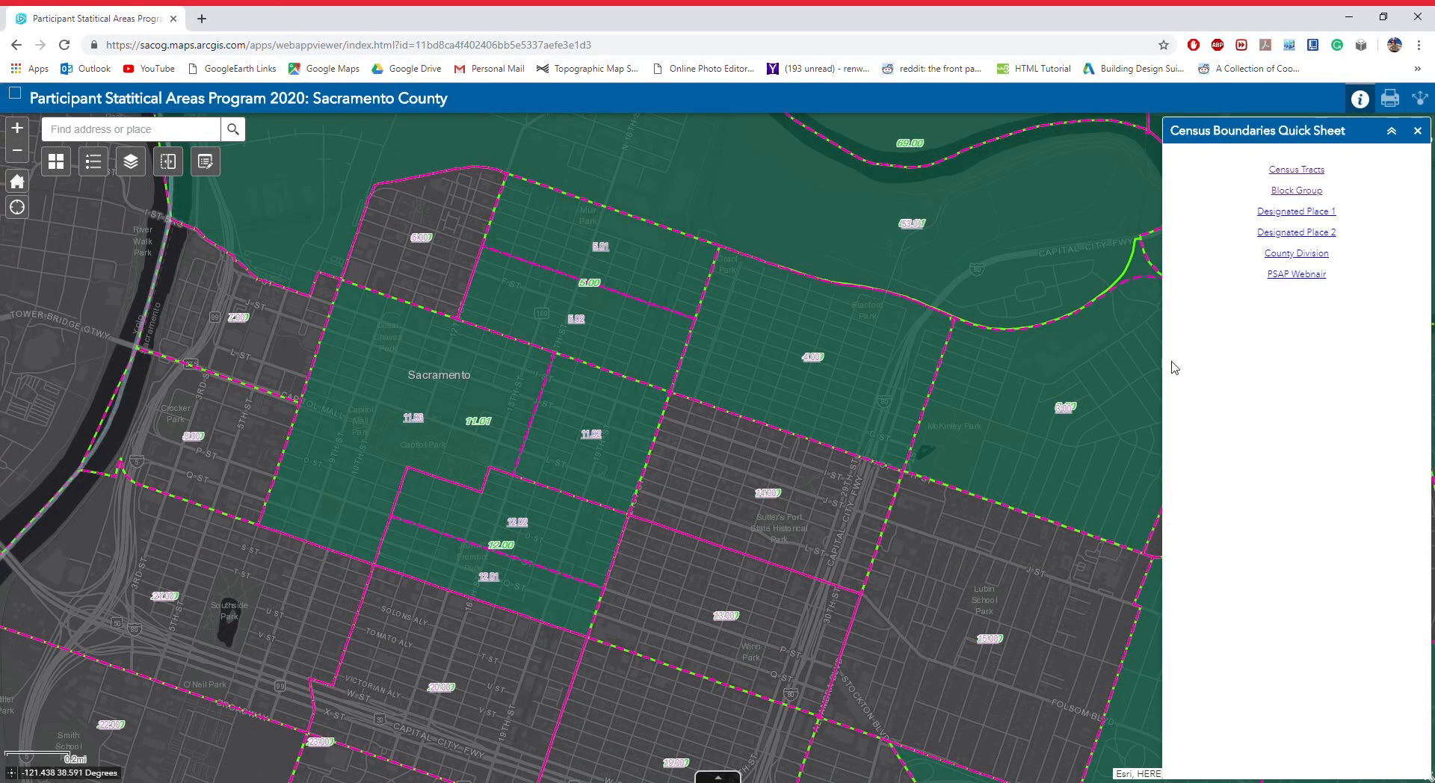
left_click(1301, 215)
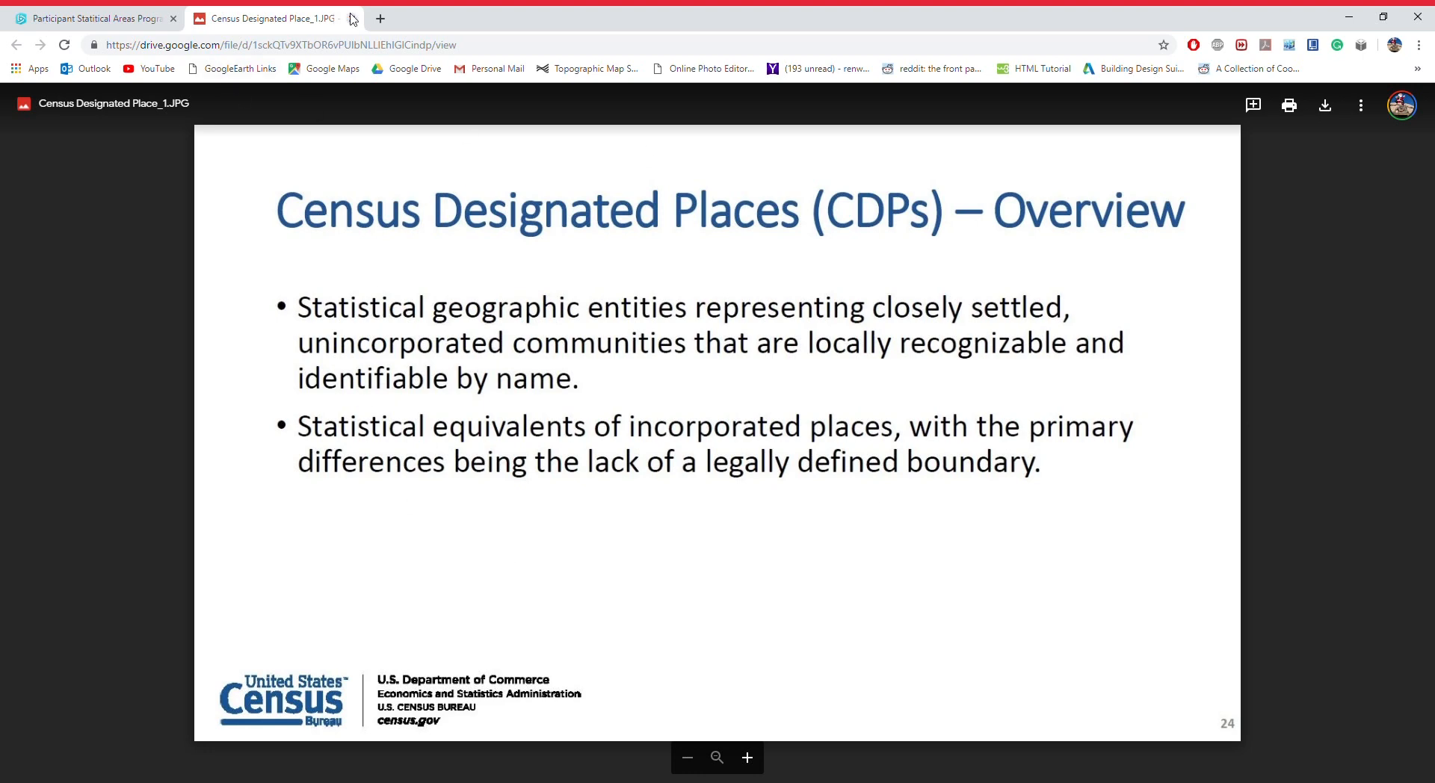
key("ctrl+w")
left_click(1297, 232)
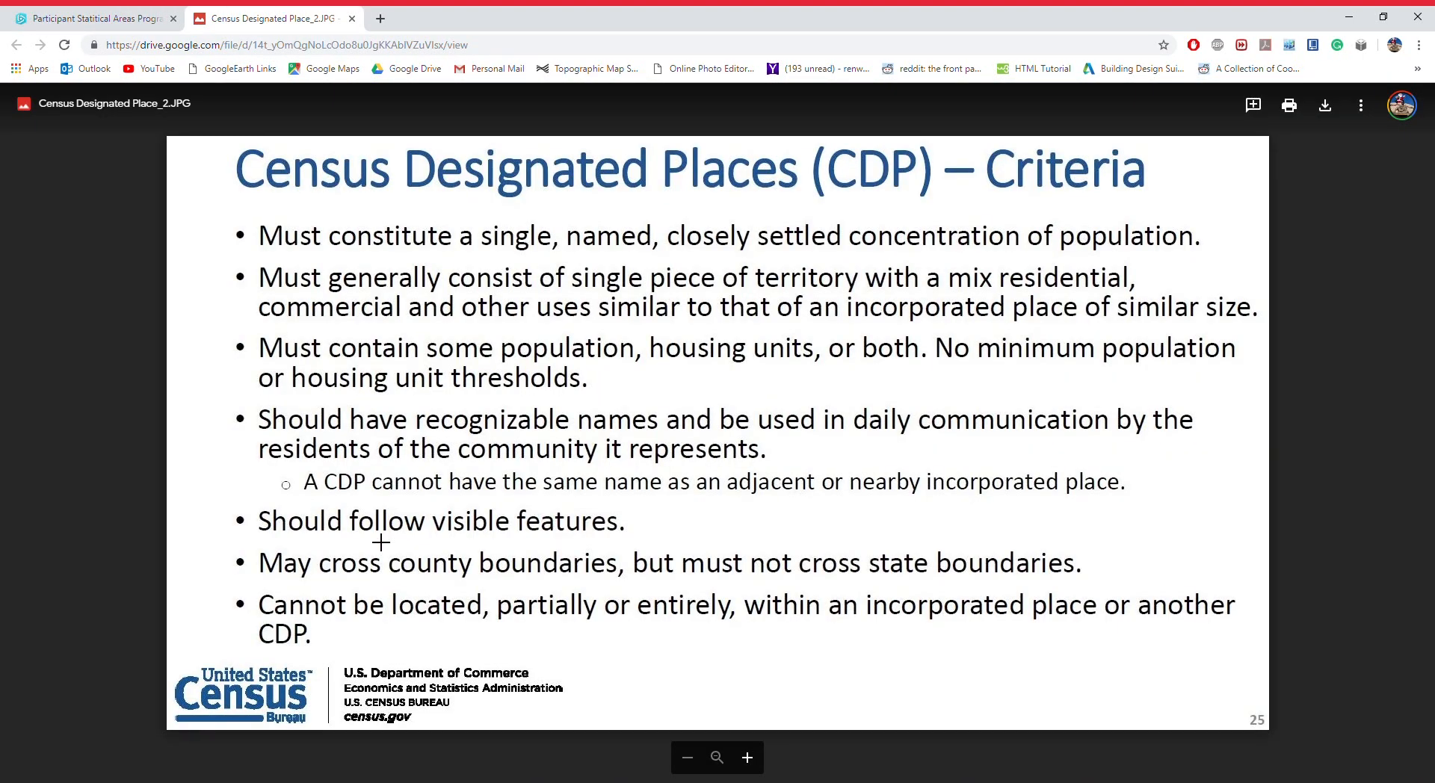
left_click(351, 19)
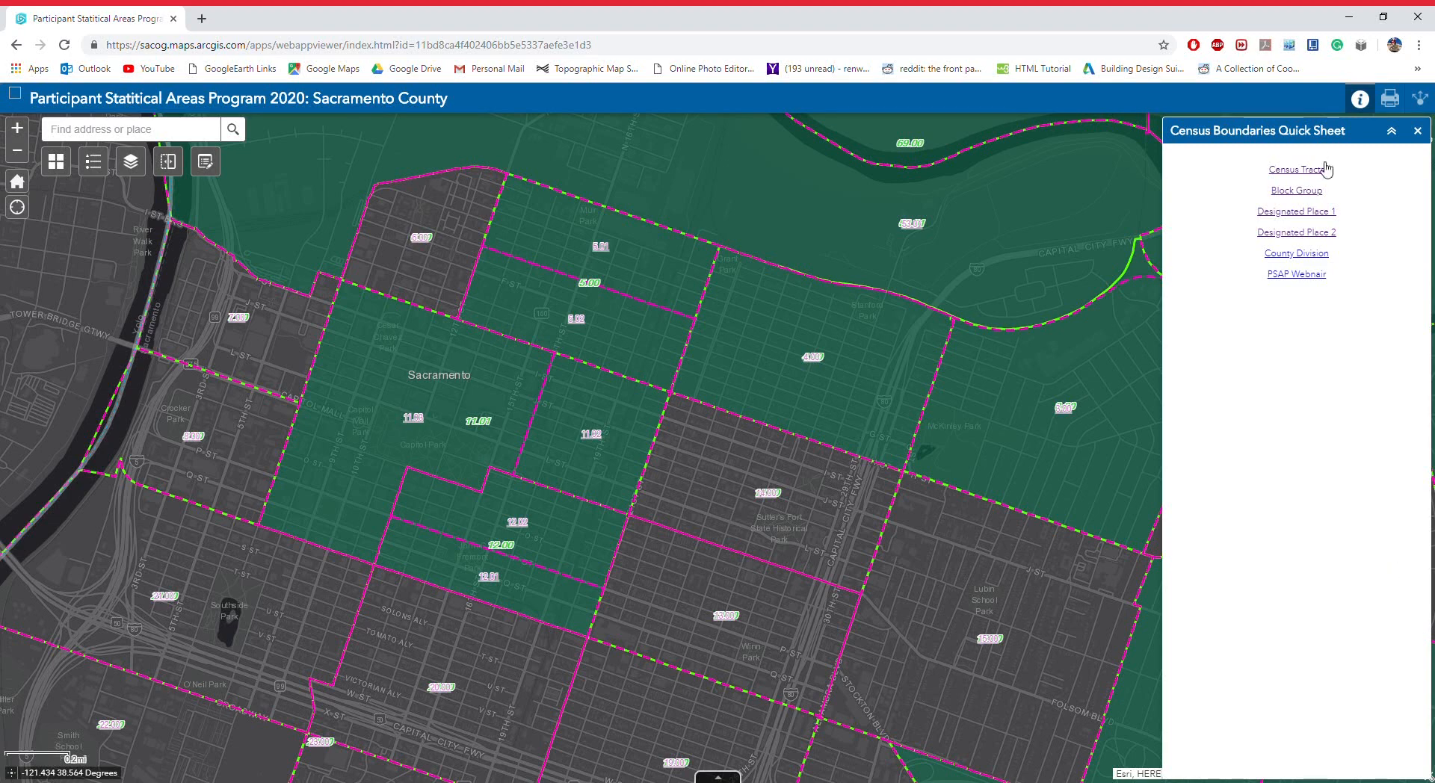
left_click(1359, 99)
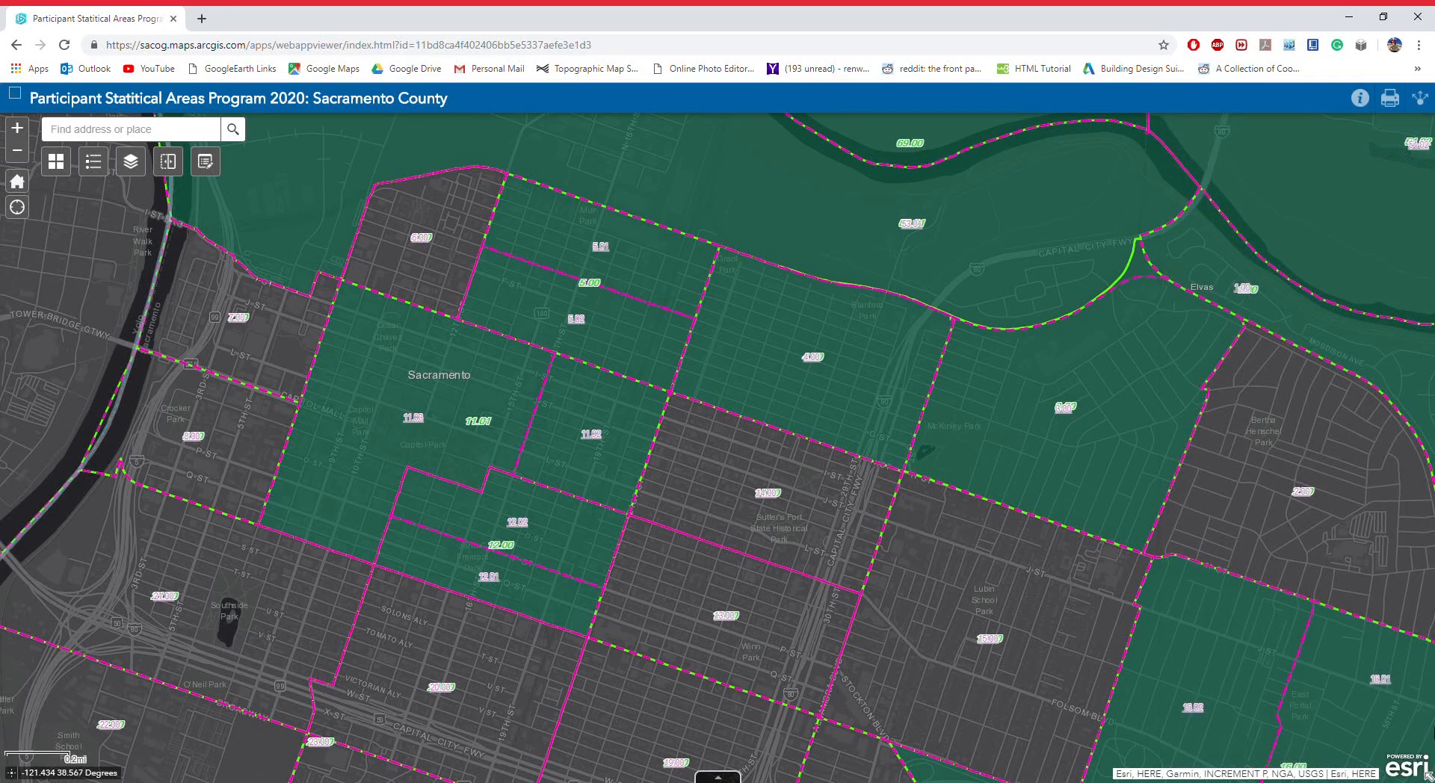
- Open the Print panel with title 'Census Boundary:', Letter ANSI A Landscape layout and PDF output
left_click(1392, 105)
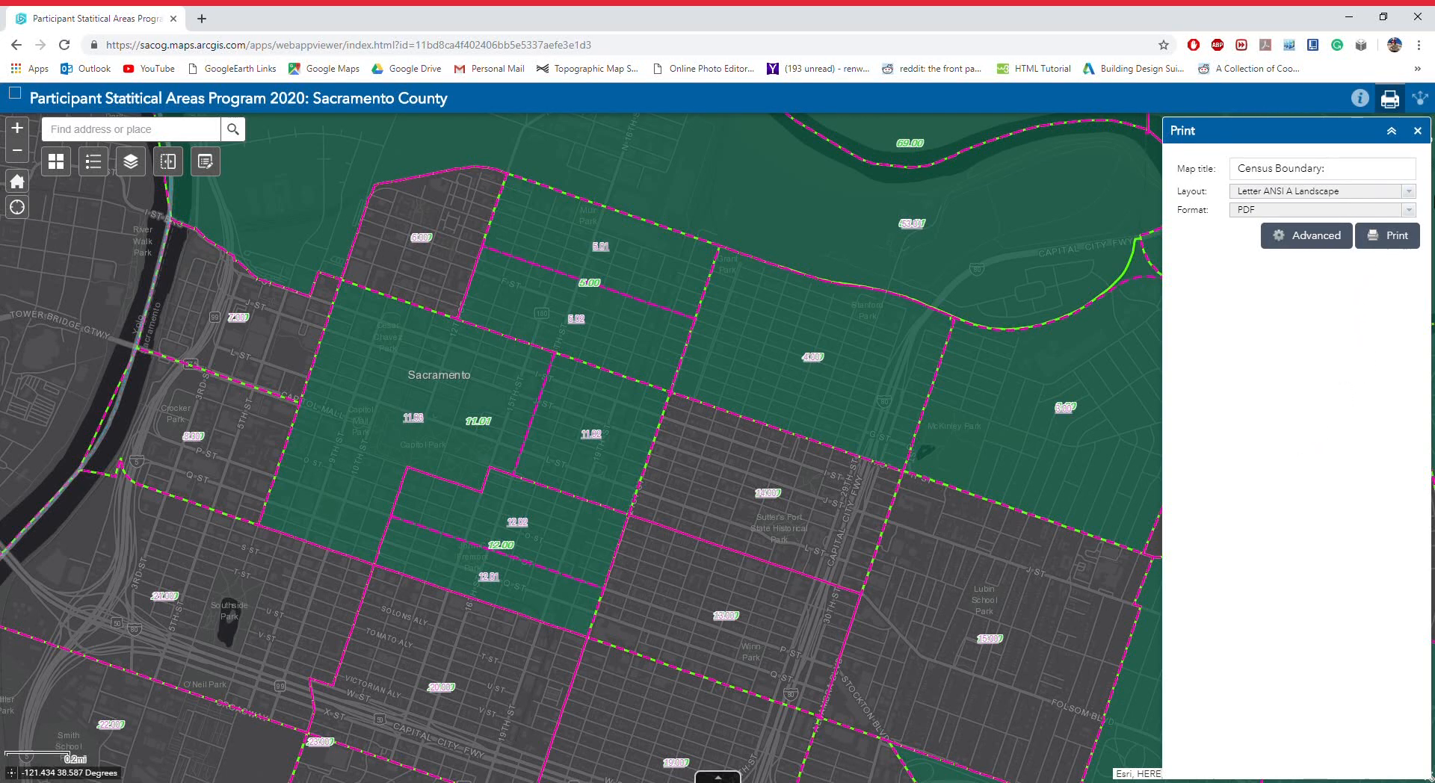
- Keep the Letter ANSI A Landscape layout and PDF format, and reveal the advanced print options
left_click(1396, 177)
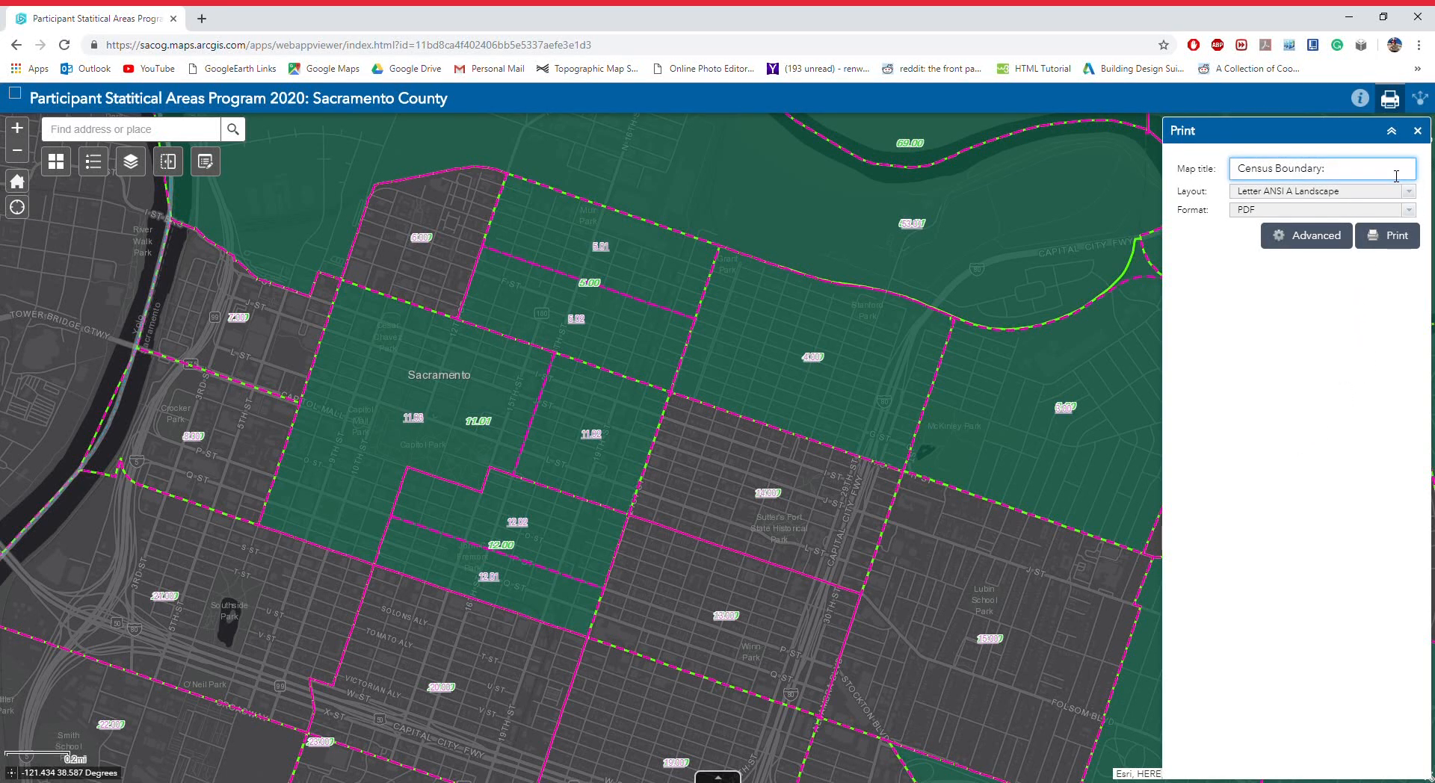
left_click(1417, 192)
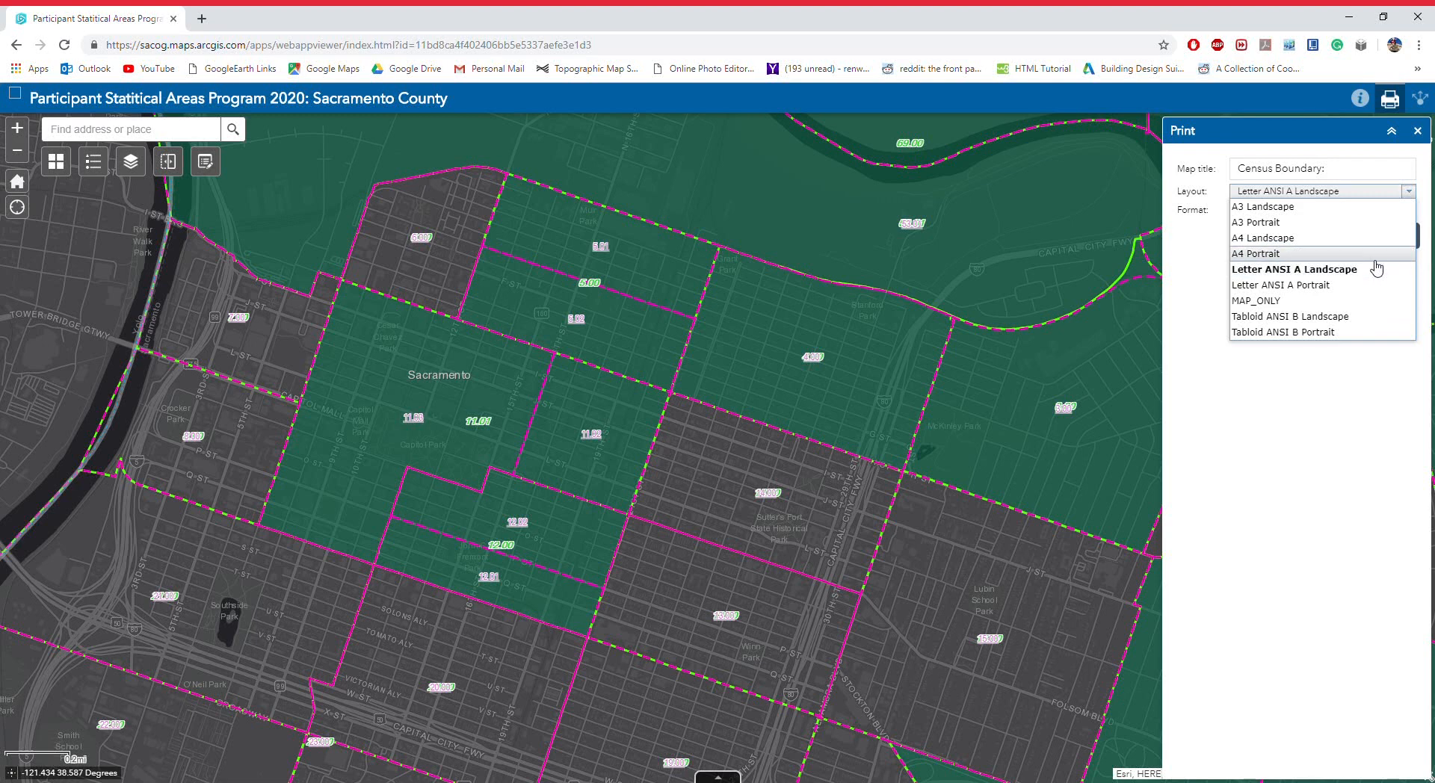
left_click(1346, 270)
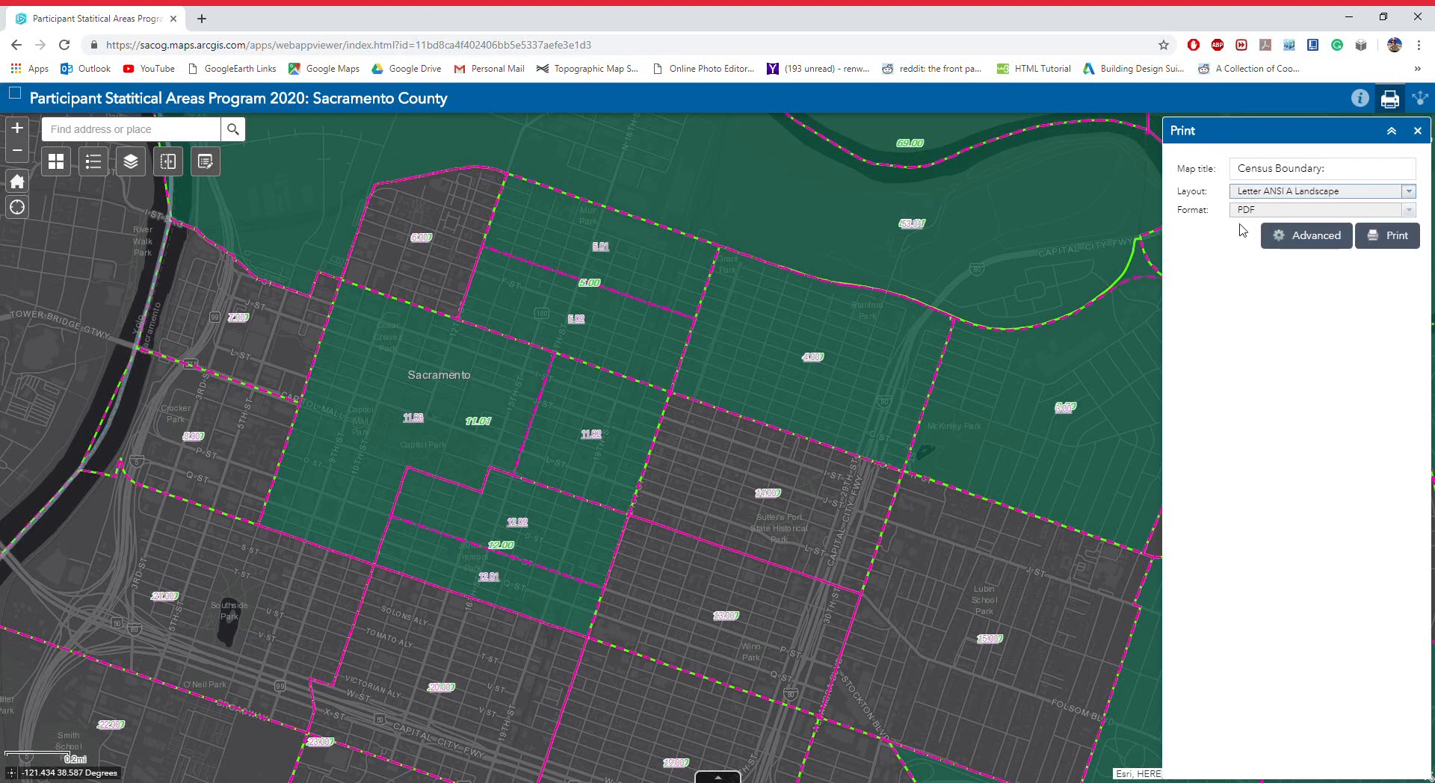
left_click(1411, 213)
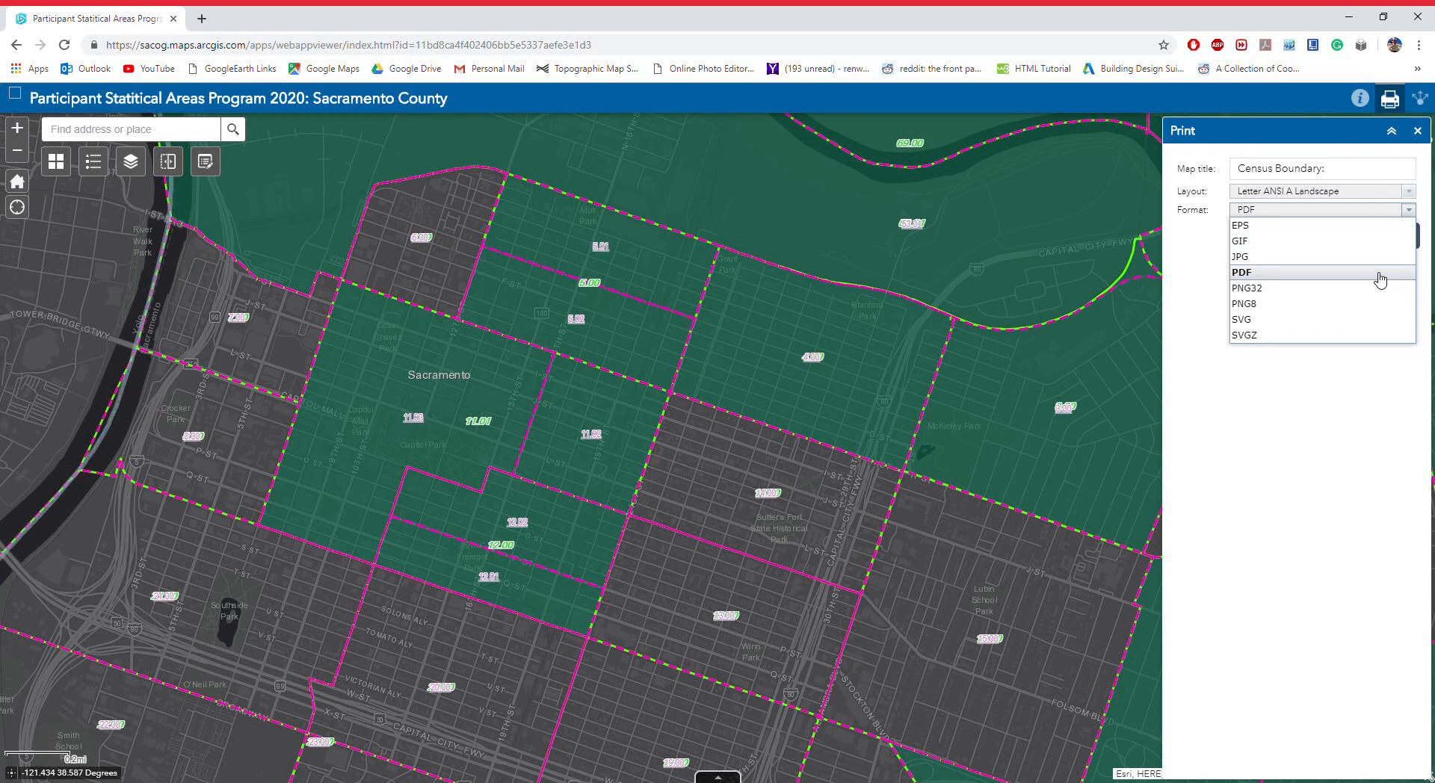
left_click(1381, 280)
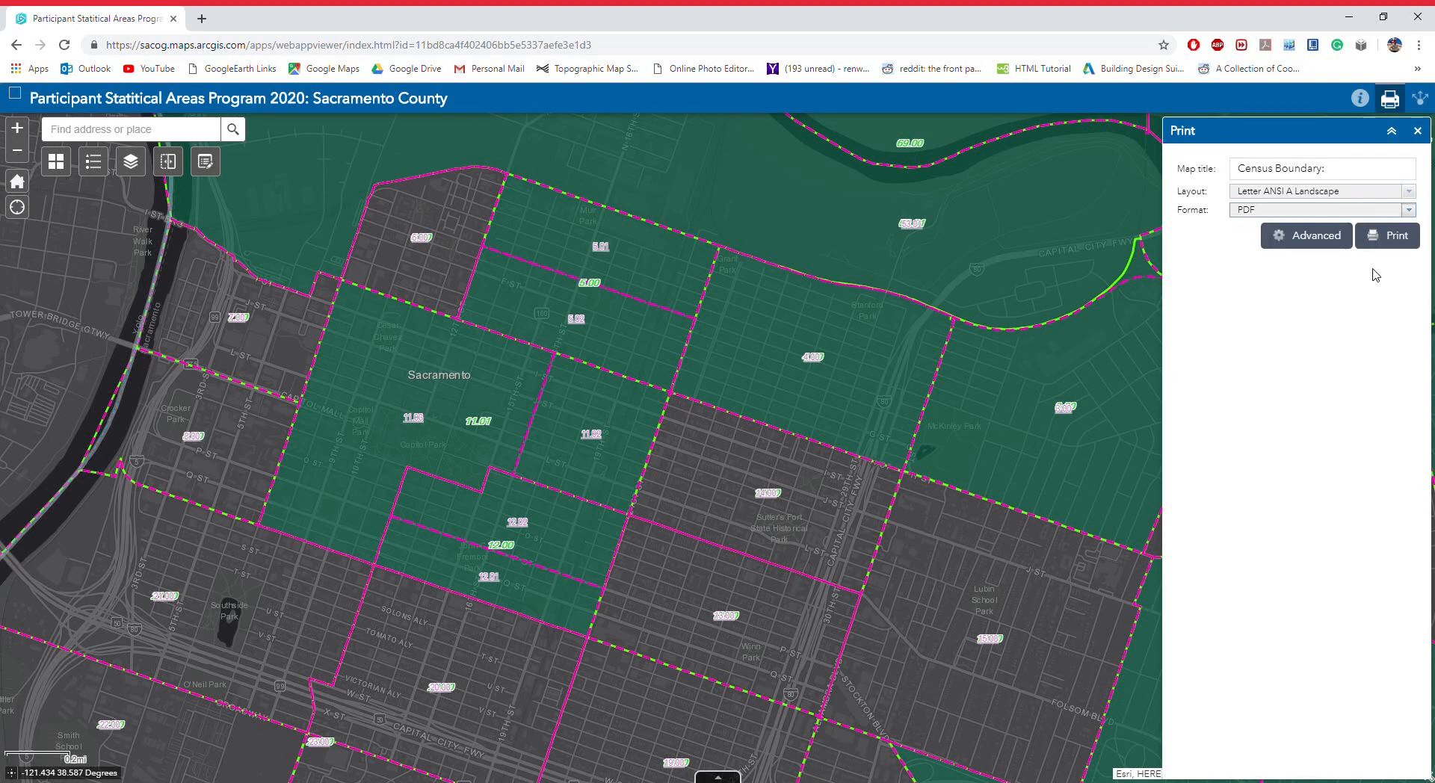
left_click(1325, 251)
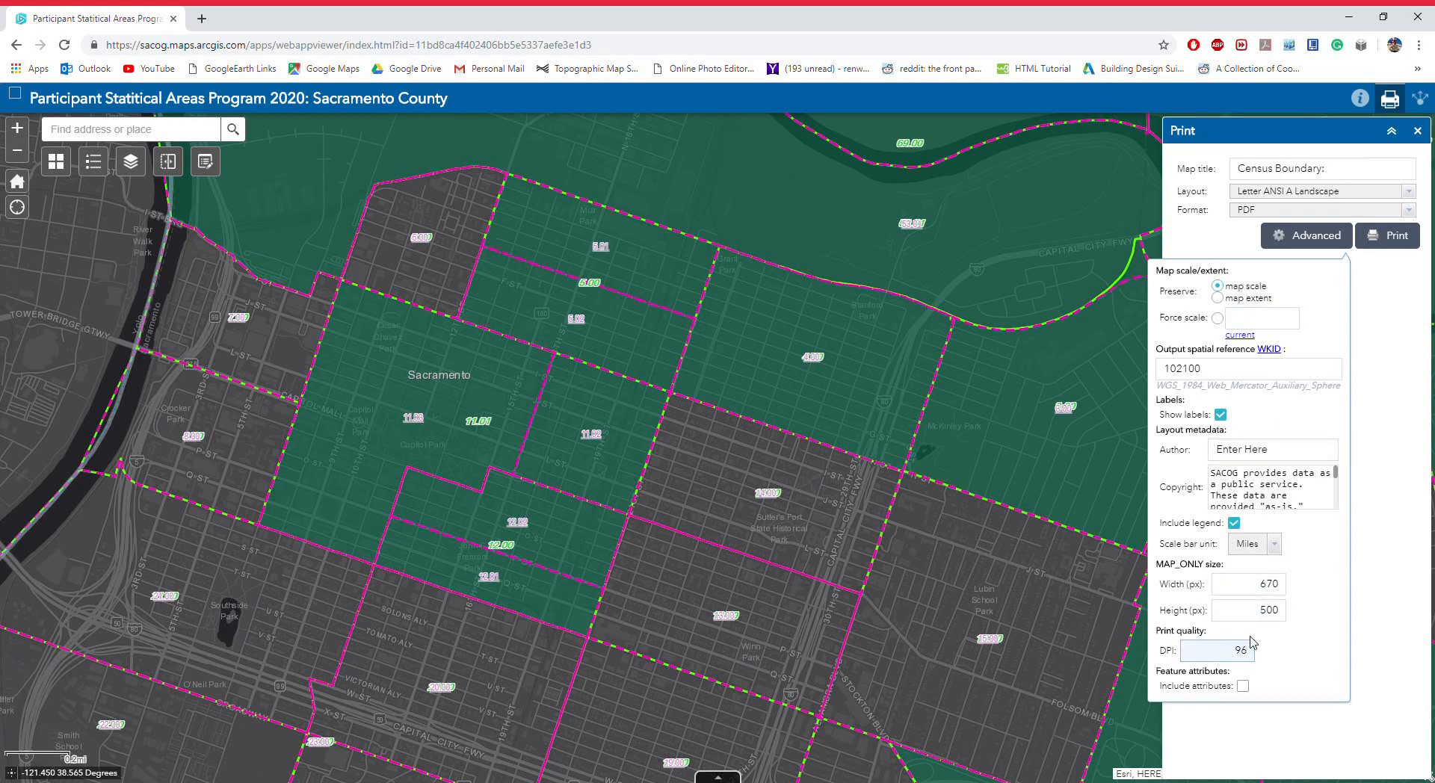
- Switch the basemap to Imagery
left_click(1241, 657)
left_click(56, 161)
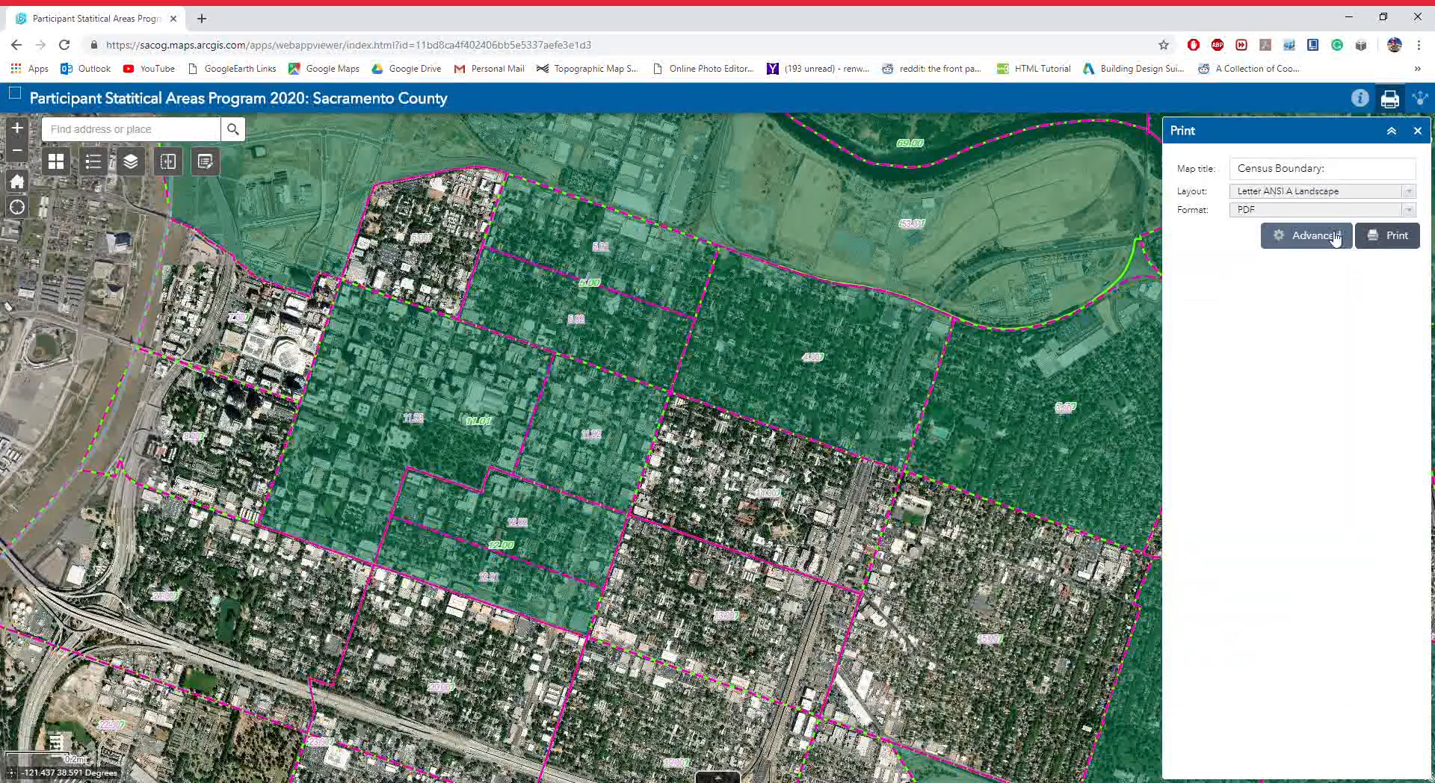
left_click(1310, 235)
- Change the print resolution from 96 to 300 DPI
left_click(1403, 644)
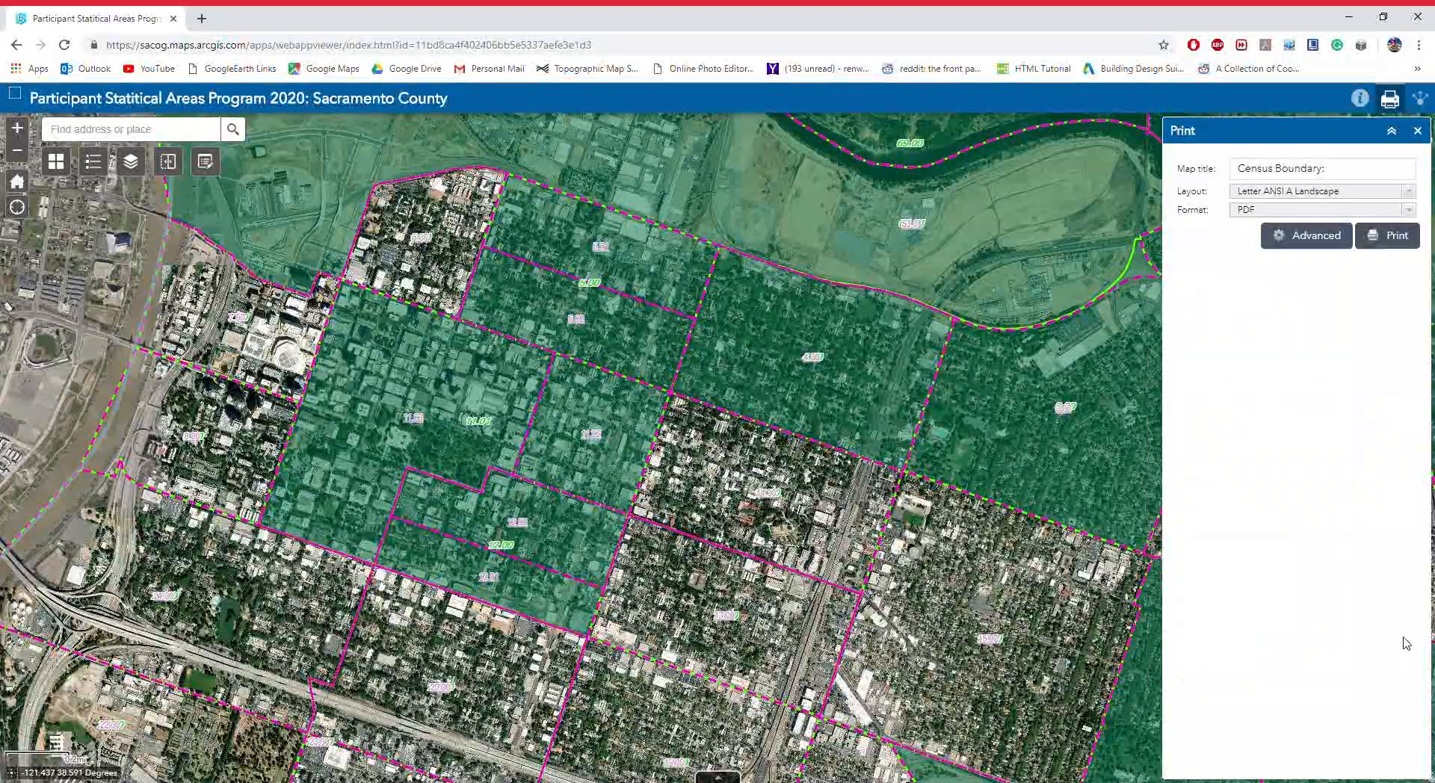
left_click(1316, 235)
double_click(1241, 650)
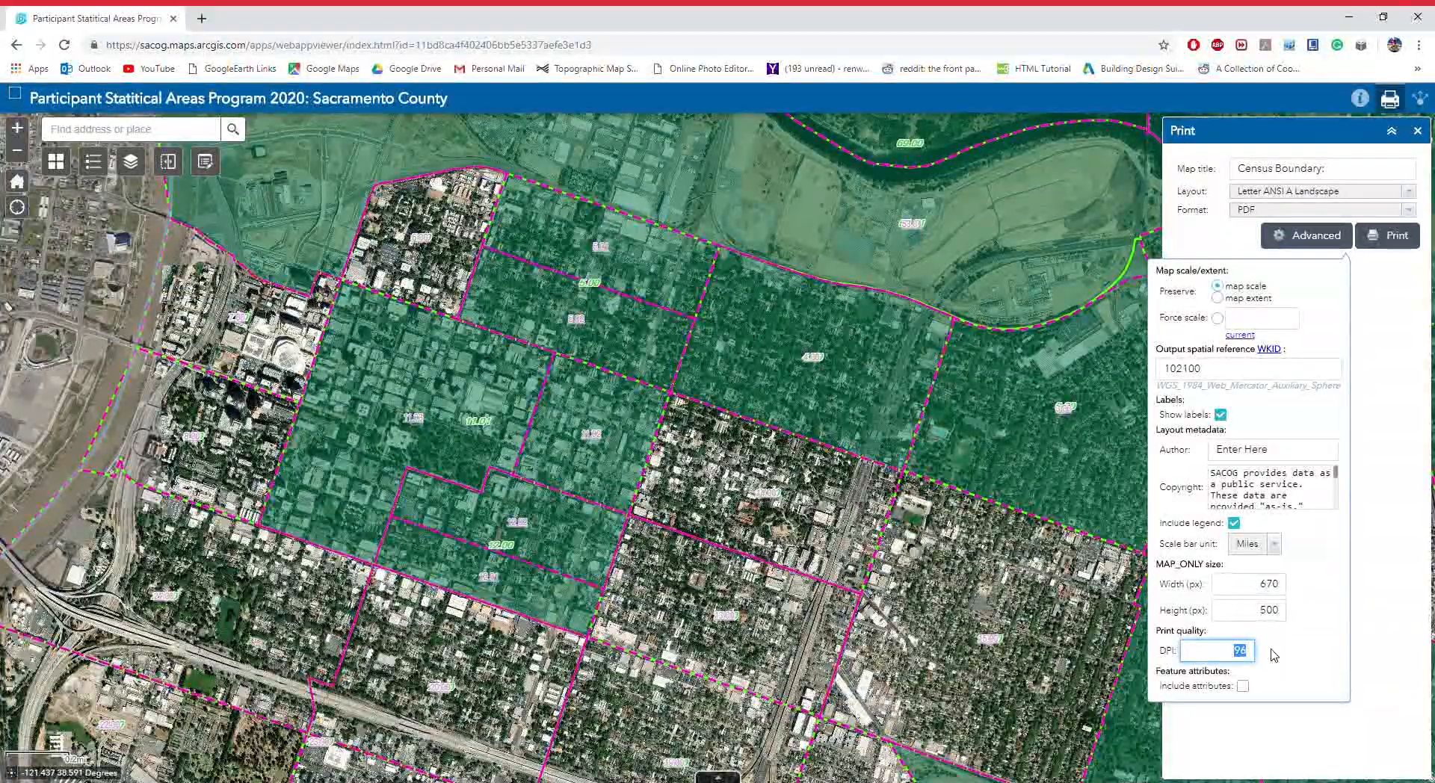
type("300")
left_click(1393, 296)
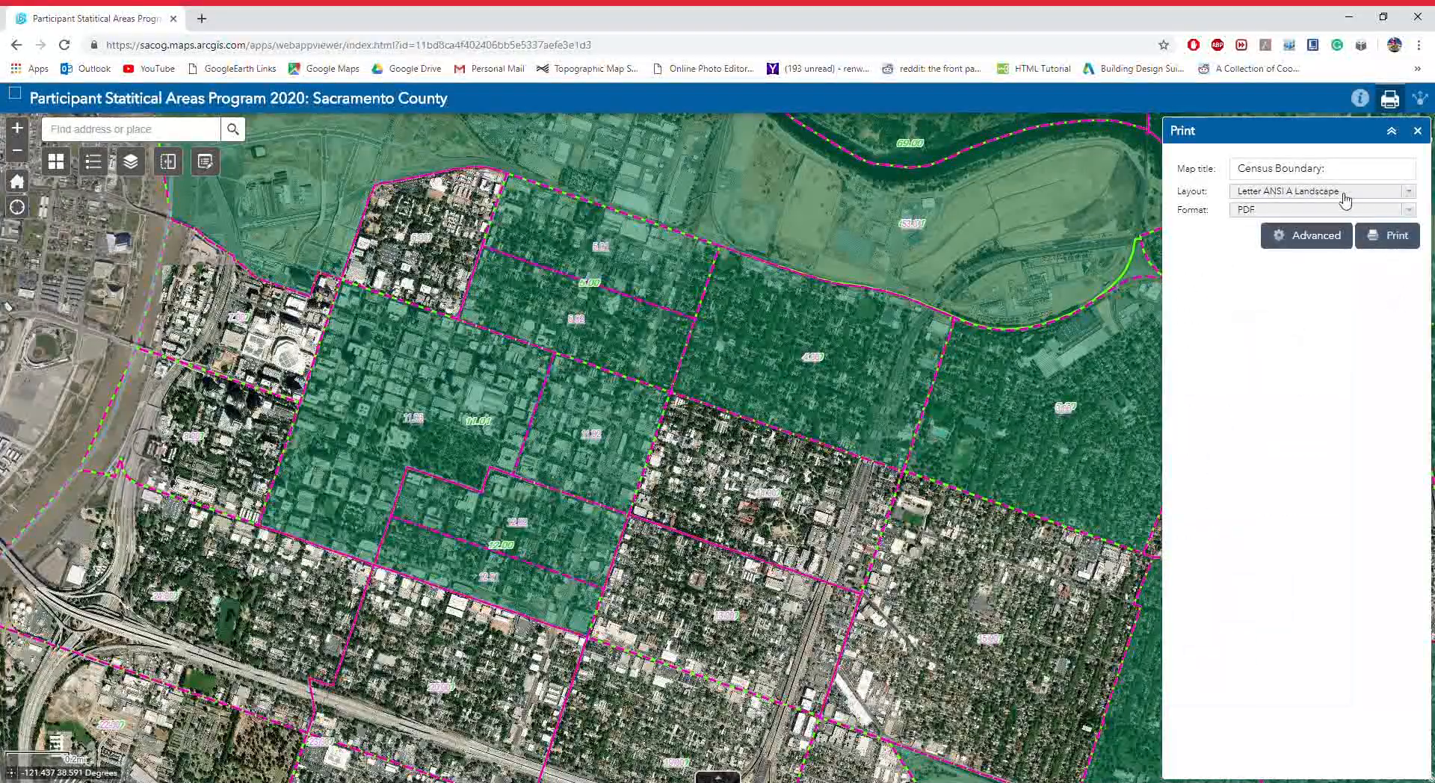
- Extend the map title to 'Census Boundary: Test'
left_click(1360, 173)
type("Test")
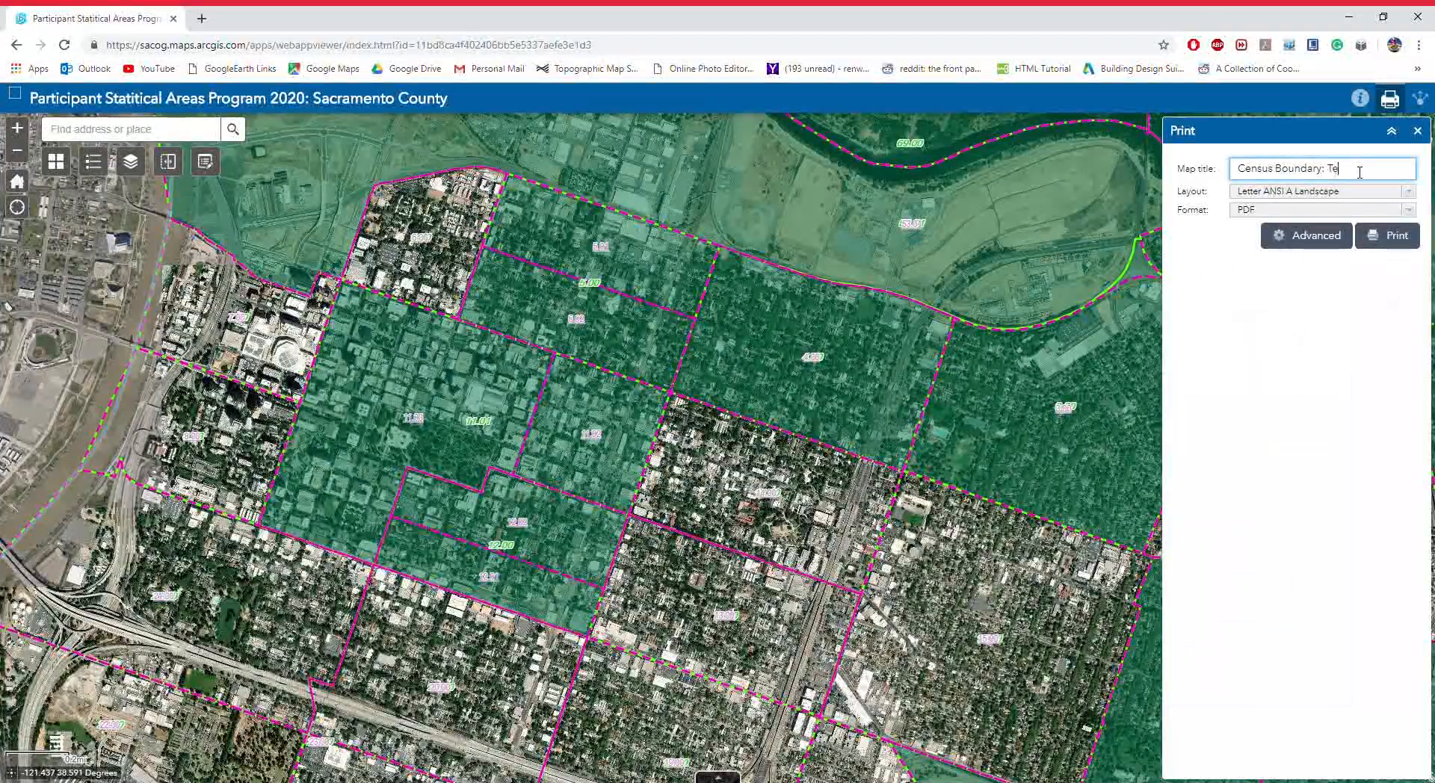
left_click(1329, 236)
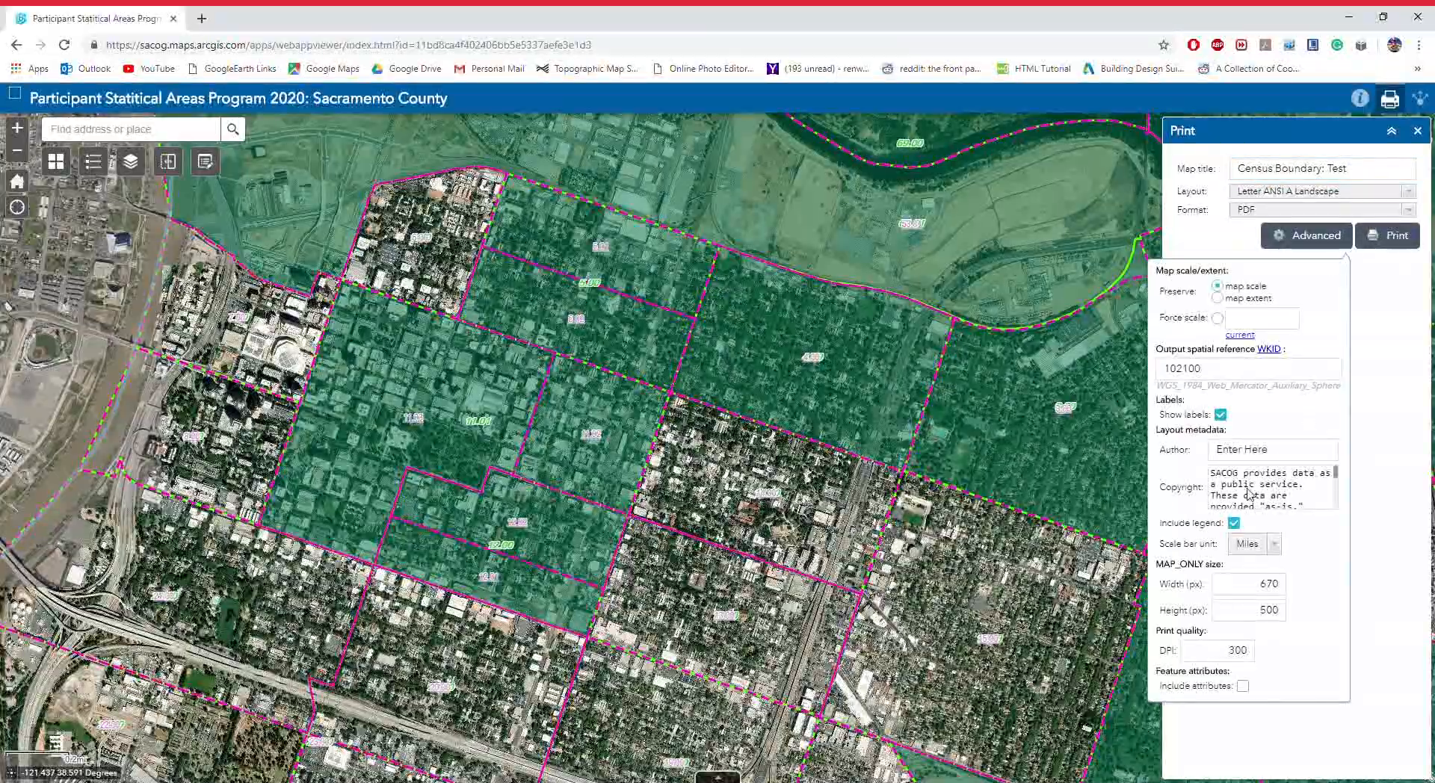
left_click(1134, 470)
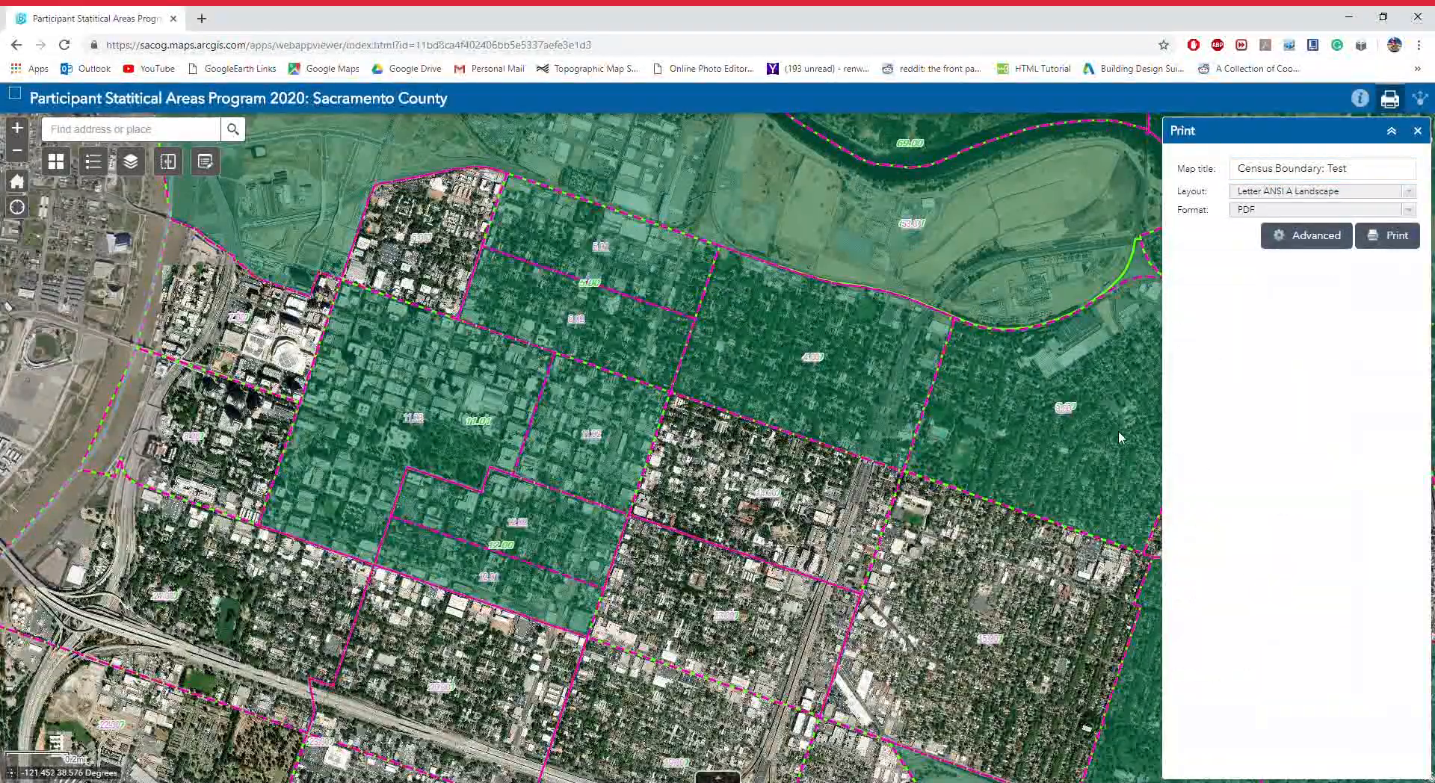
left_click(1299, 241)
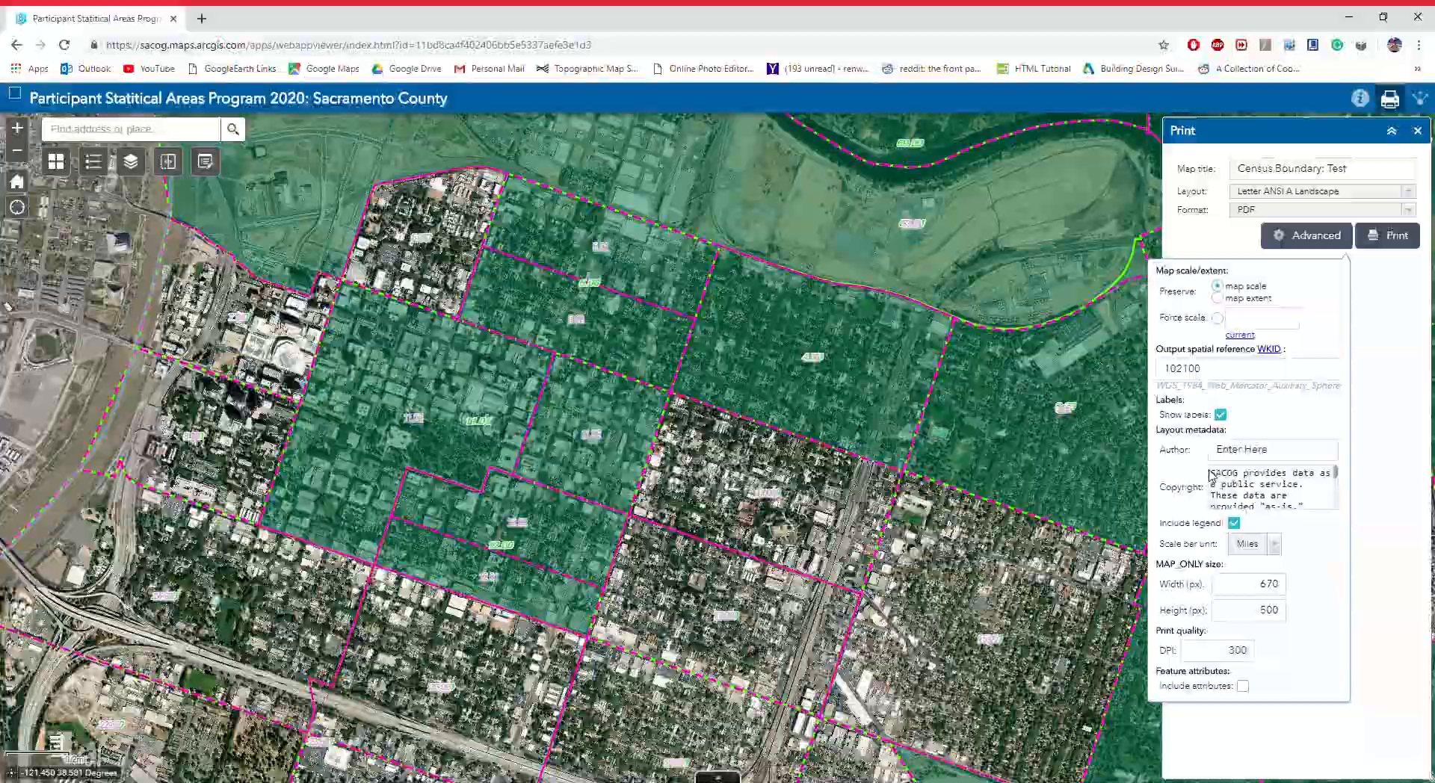
- Replace the placeholder author text with the author's name
triple_click(1273, 452)
type("E")
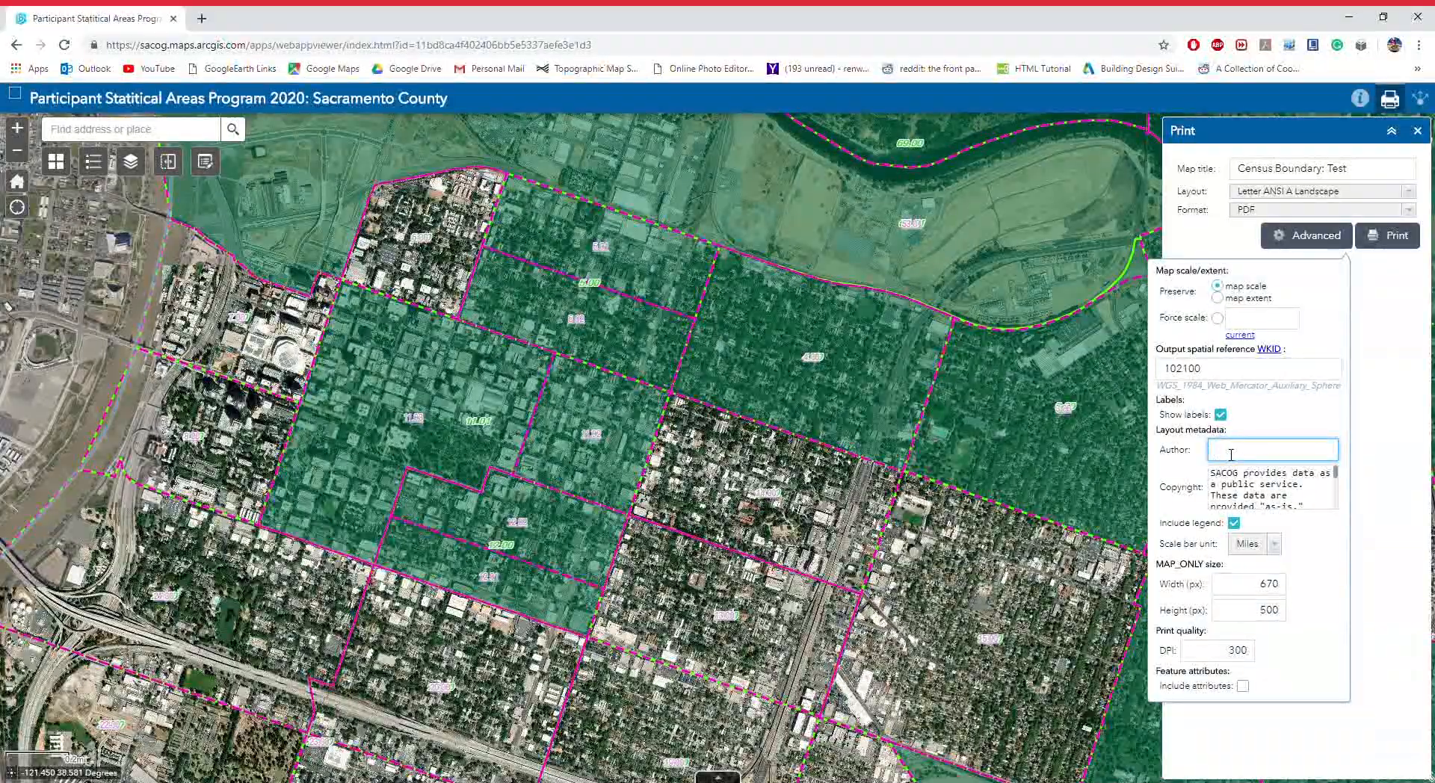
type("arren")
scroll(1317, 473, "down", 5)
scroll(1317, 473, "down", 3)
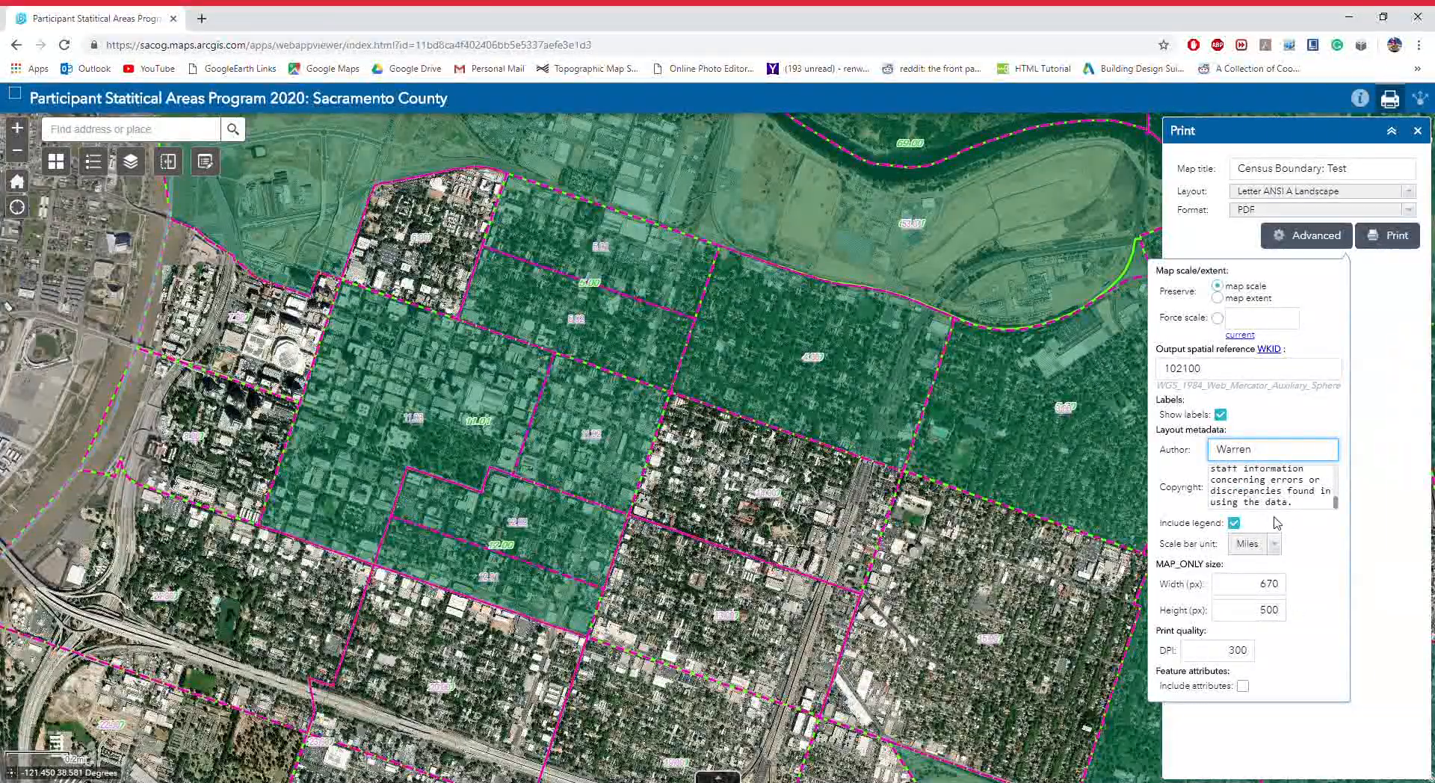
- Print the map to PDF twice and open the finished 'Census Boundary: Test' printout
left_click(1409, 235)
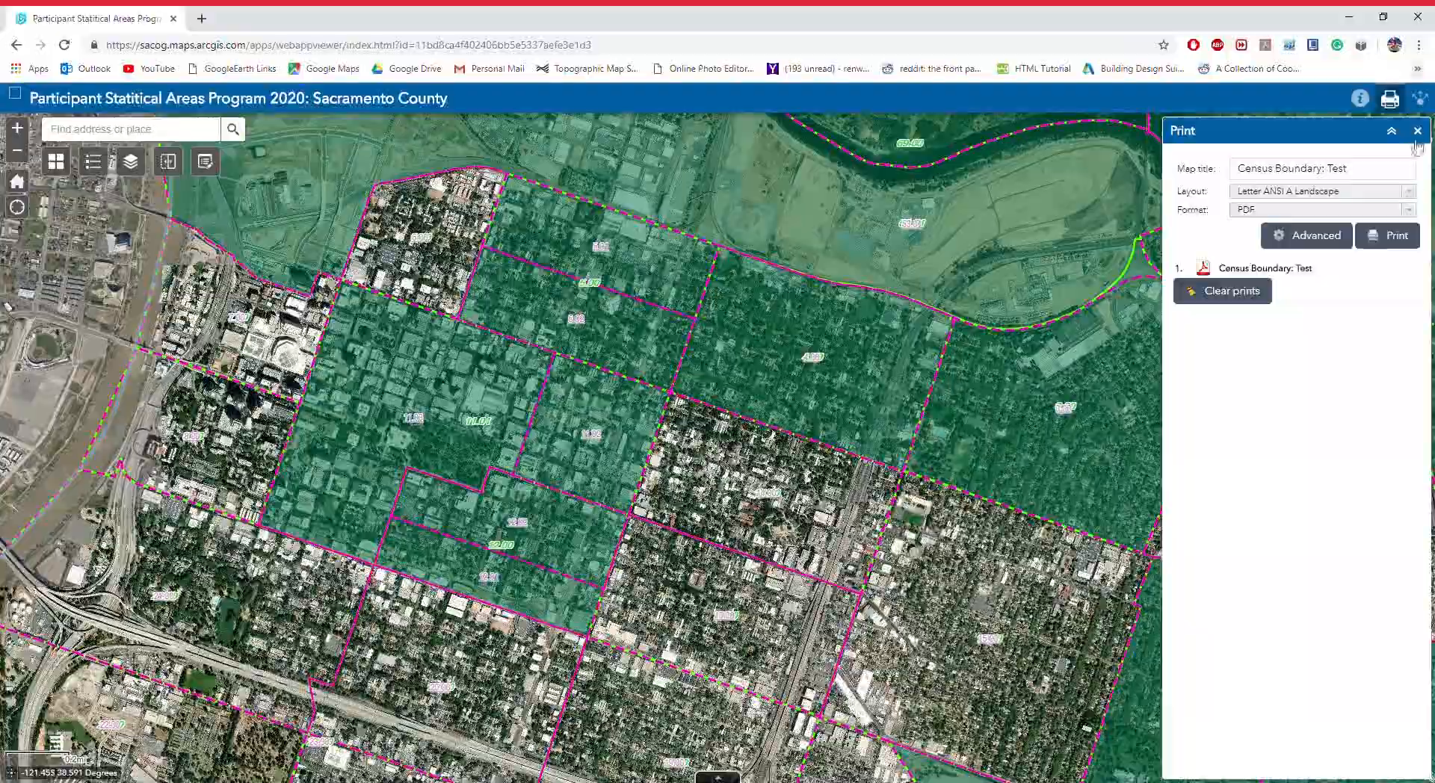
left_click(1399, 239)
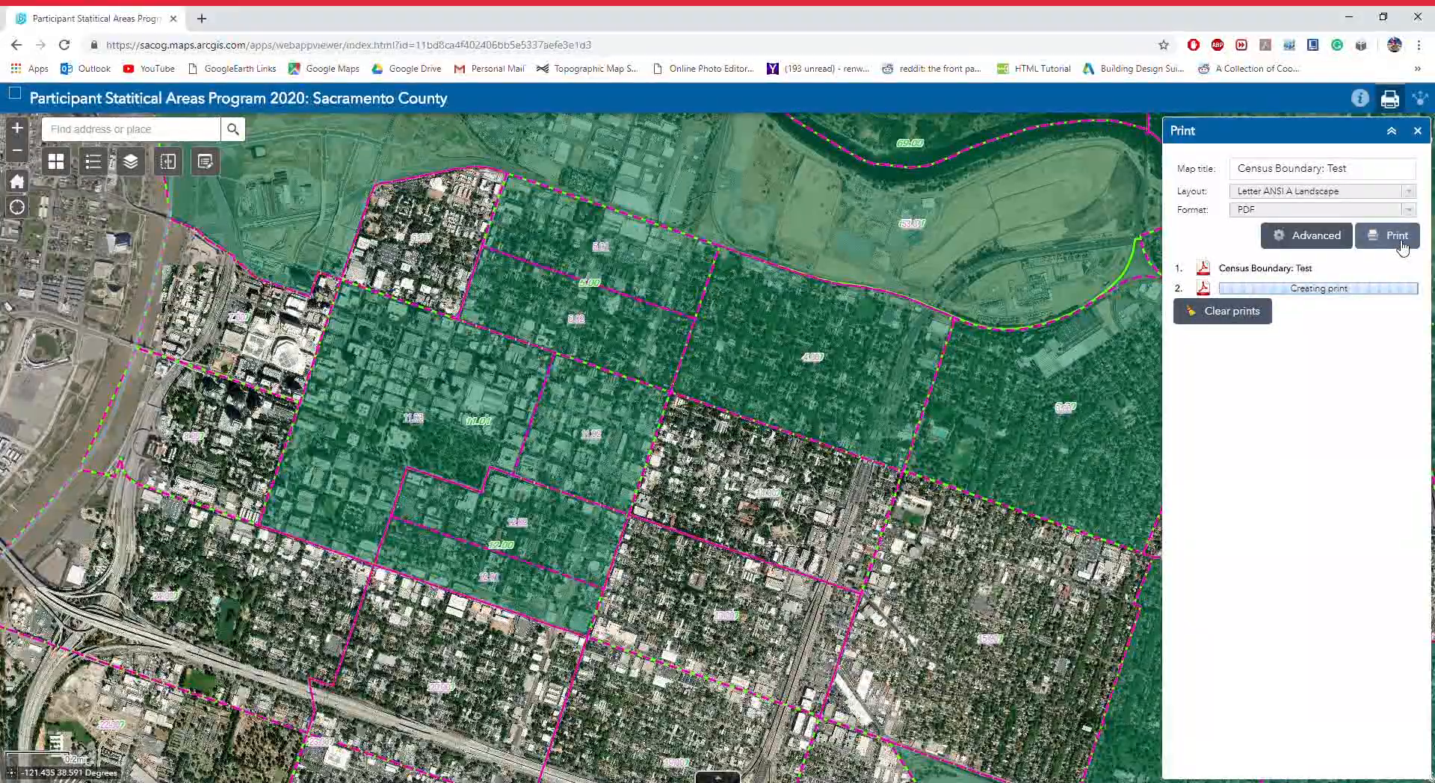
left_click(1266, 287)
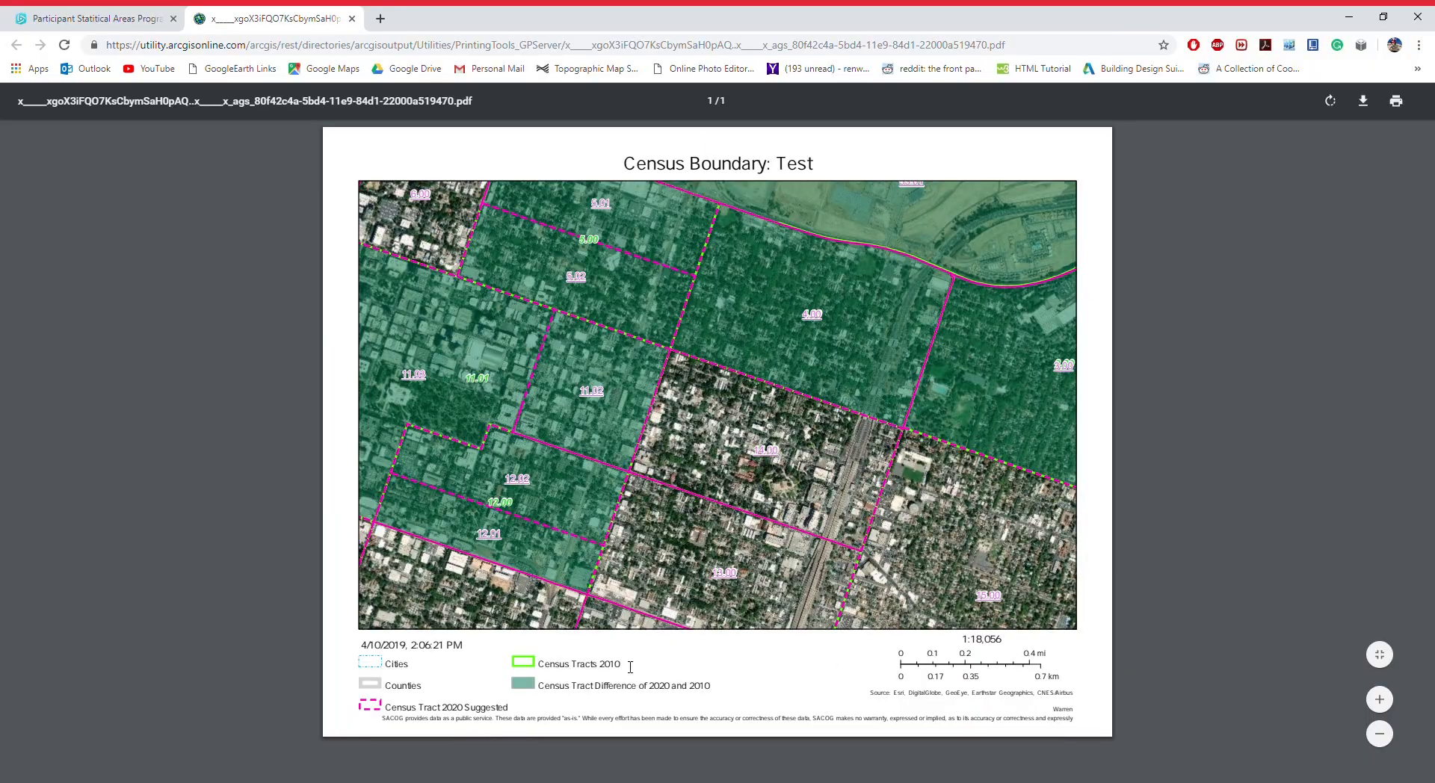
- View the second printout, then close both PDF tabs and the Print panel
left_click(352, 19)
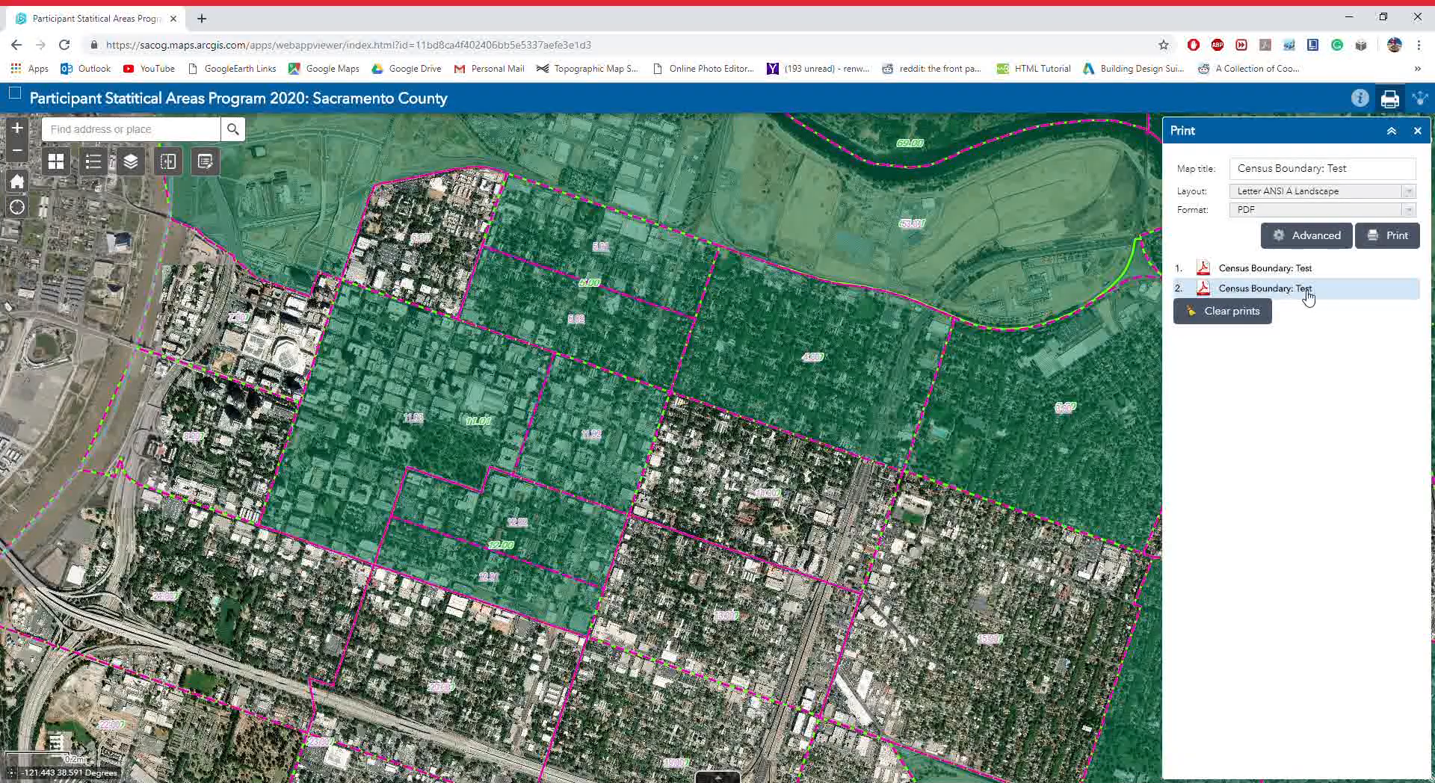
left_click(1307, 290)
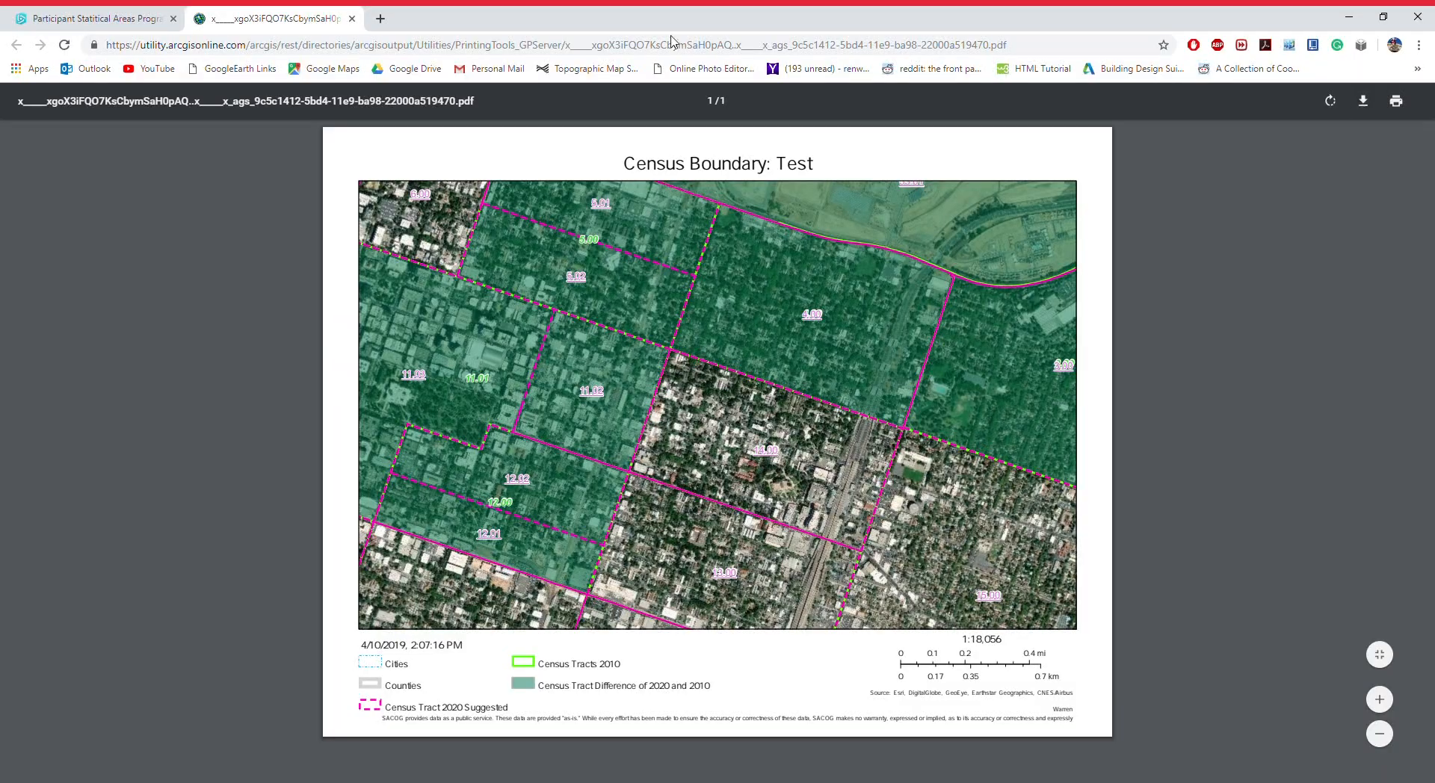
left_click(352, 18)
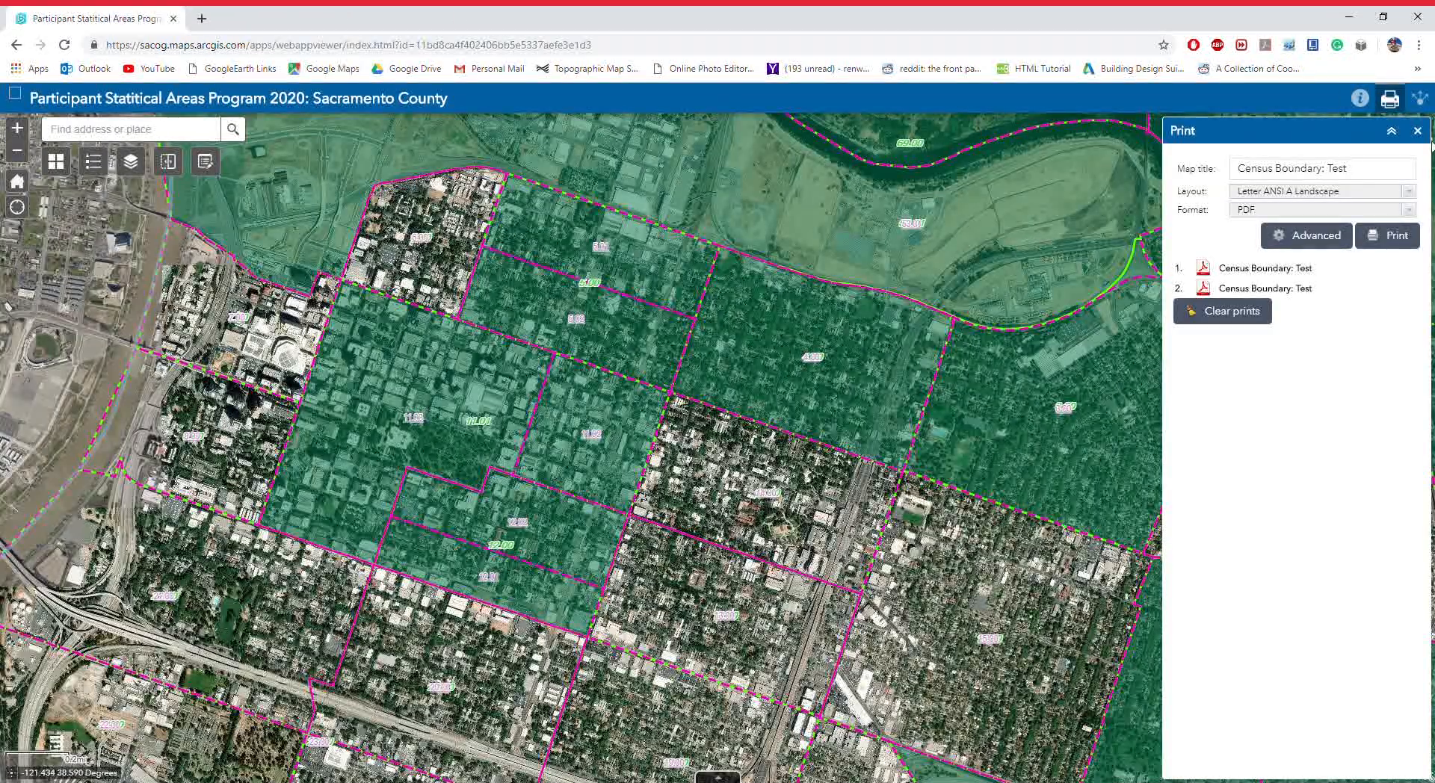
left_click(1417, 131)
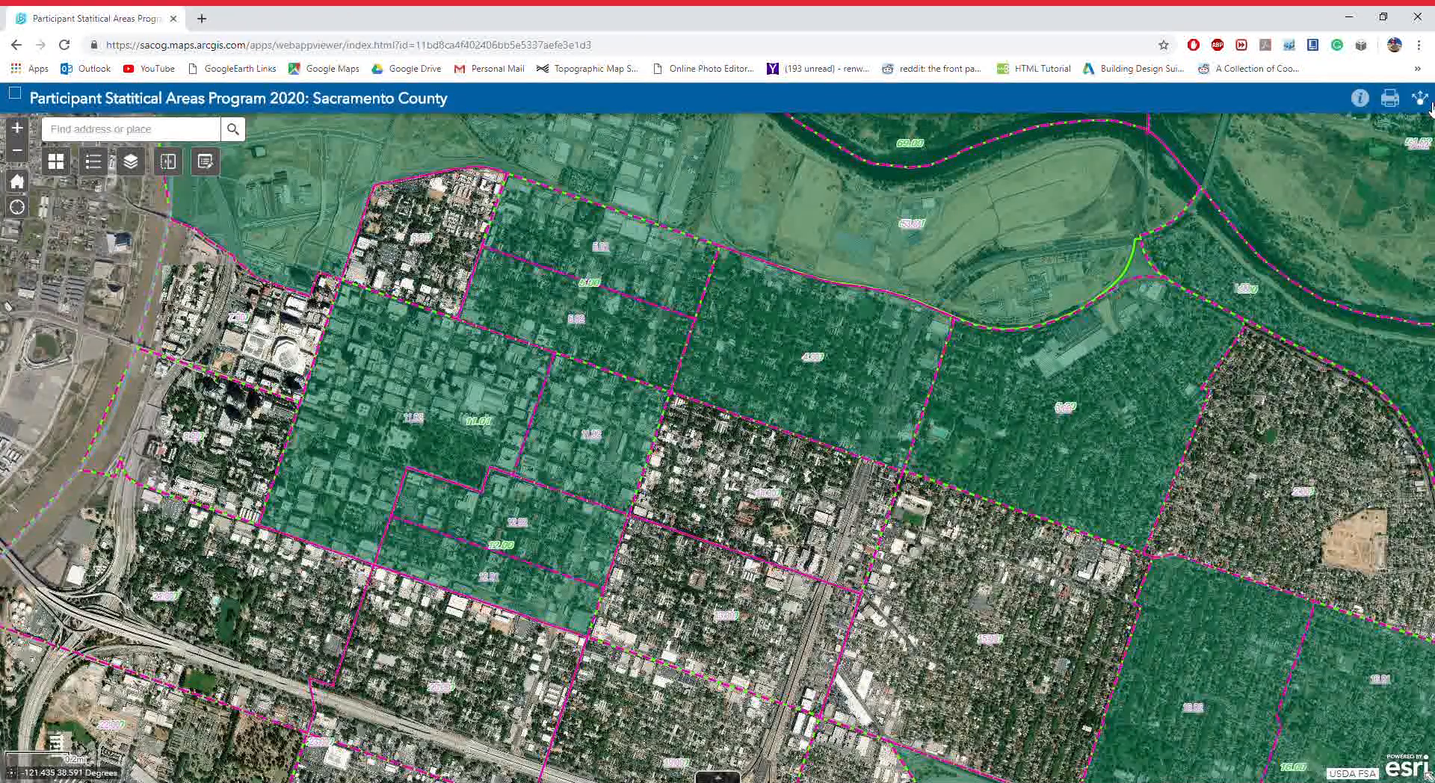
- Glance at the Share panel, then zoom back to the full Sacramento County home extent
left_click(1427, 103)
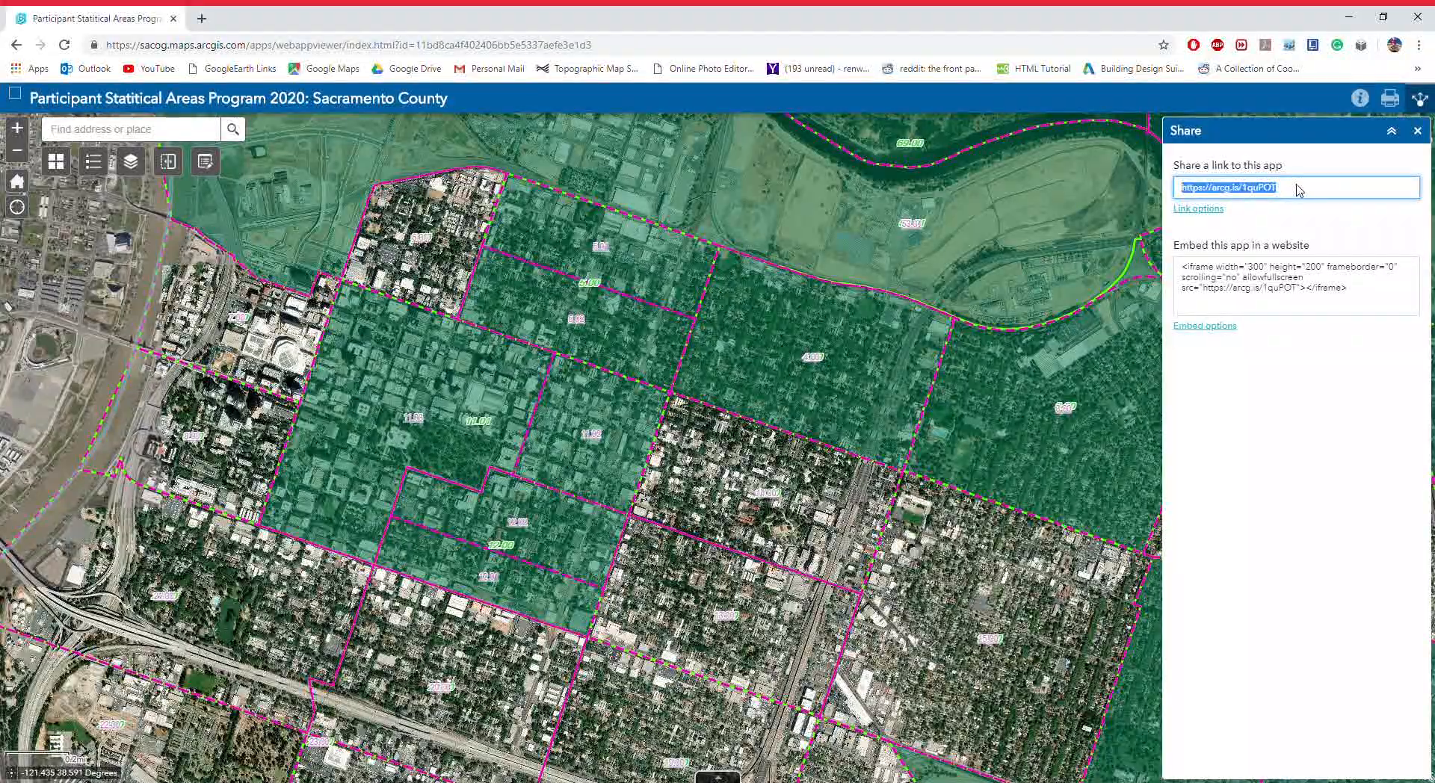
left_click(1417, 133)
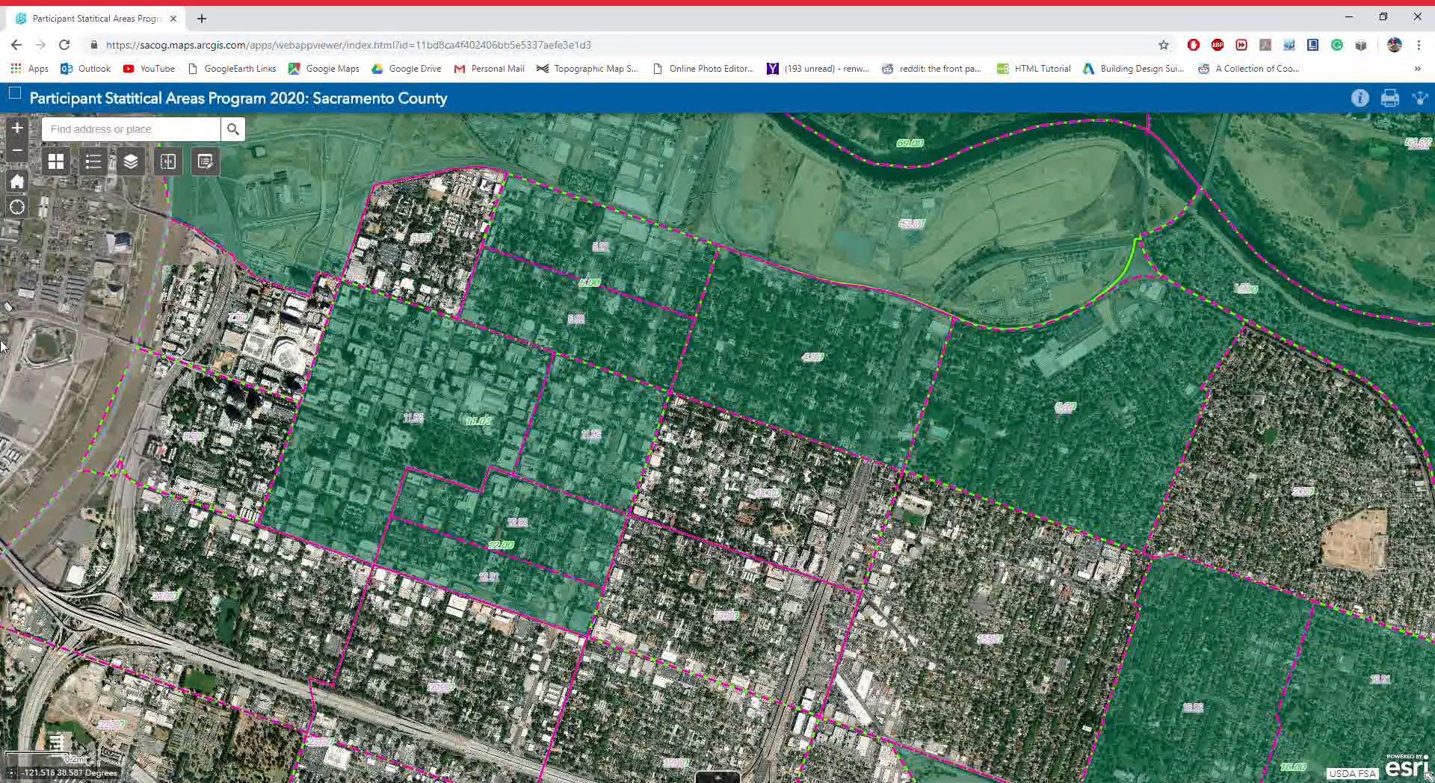
left_click(20, 187)
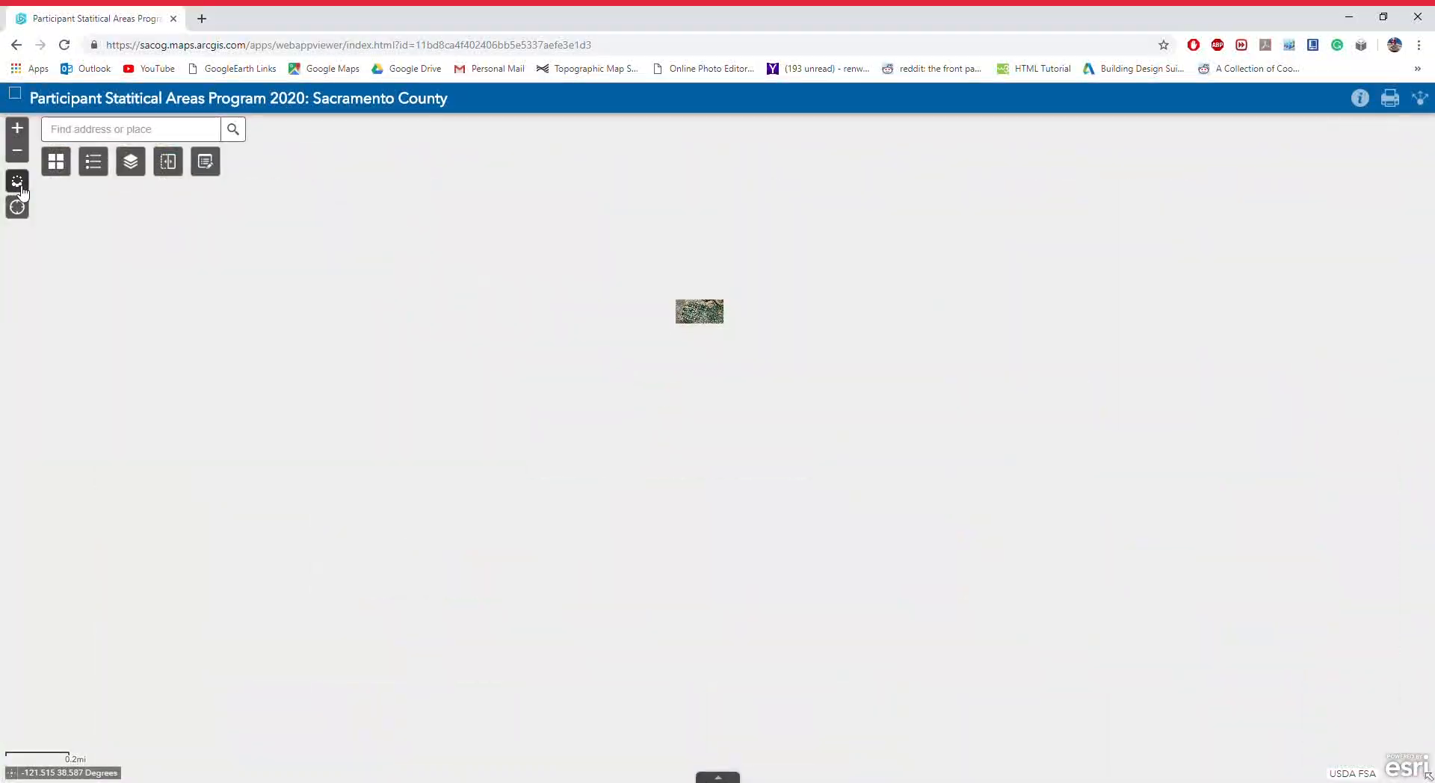